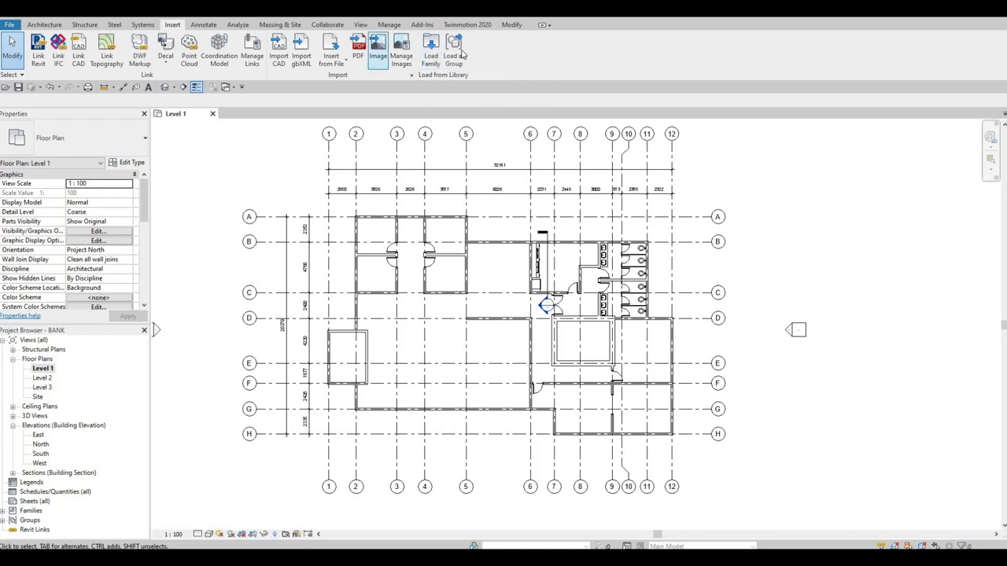
Load the M_Table-Dining Round w Chairs family from the library's Furniture > Tables folder.
left_click(432, 60)
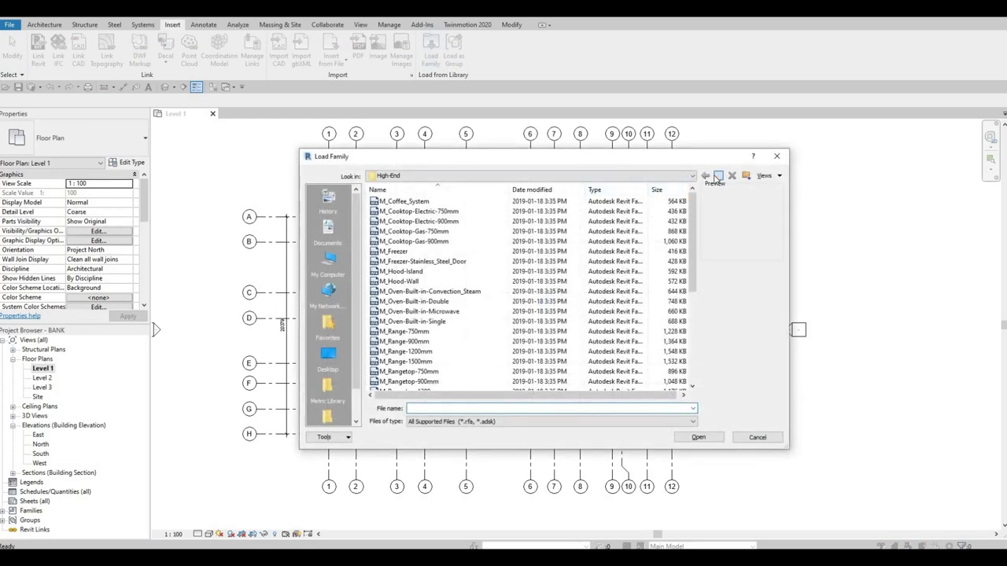
left_click(716, 177)
left_click(717, 177)
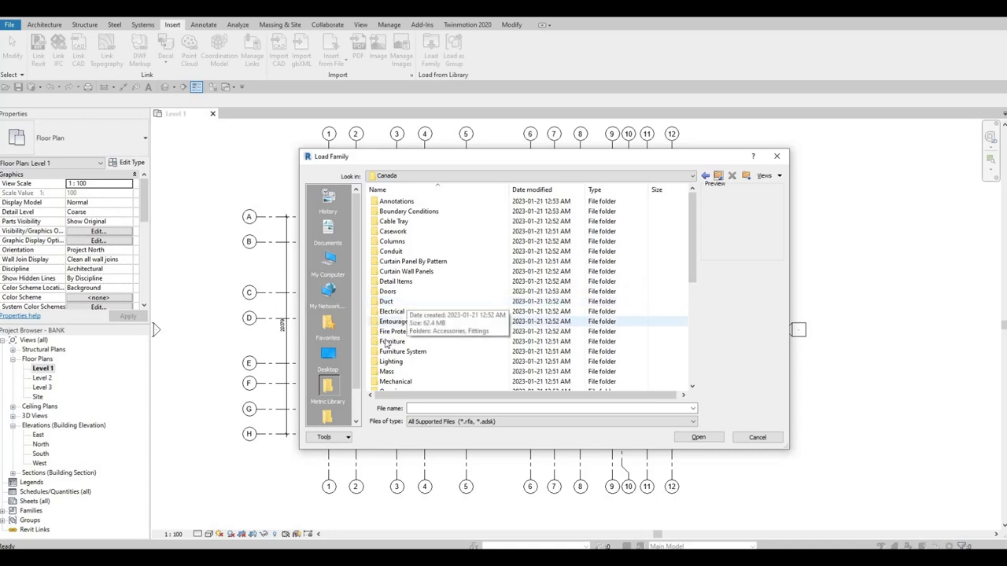
double_click(388, 342)
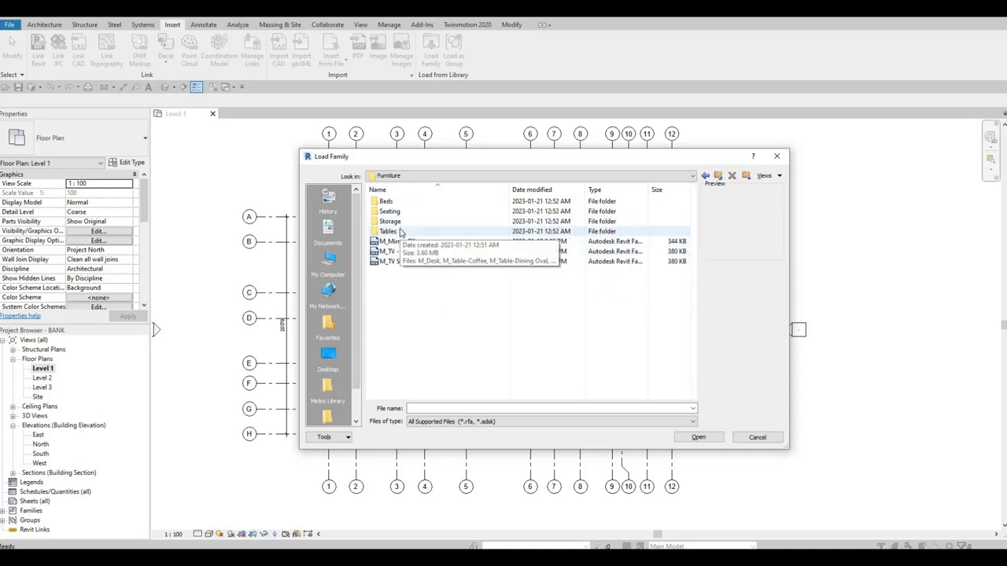
left_click(407, 203)
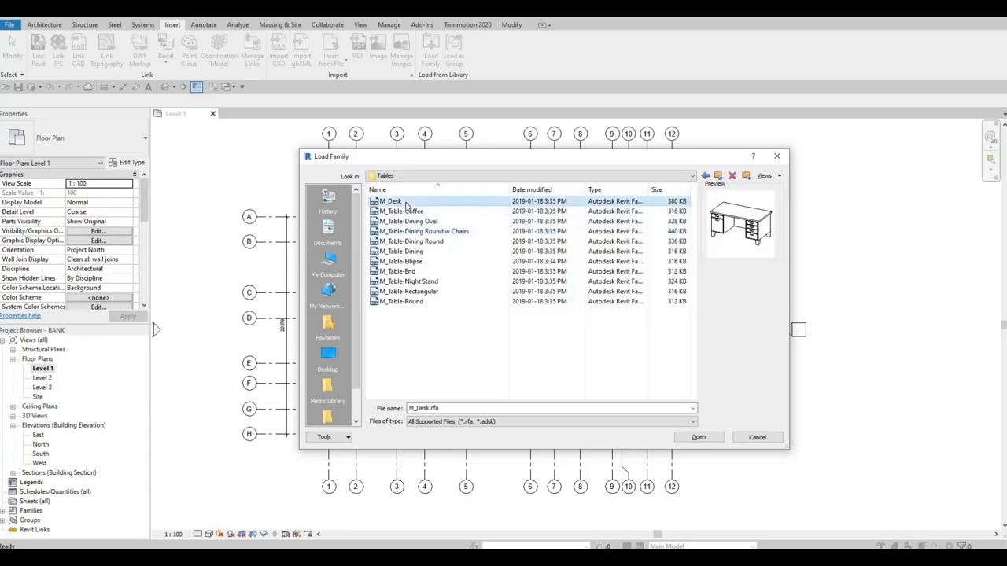
key("Down")
key("Down")
key("Down")
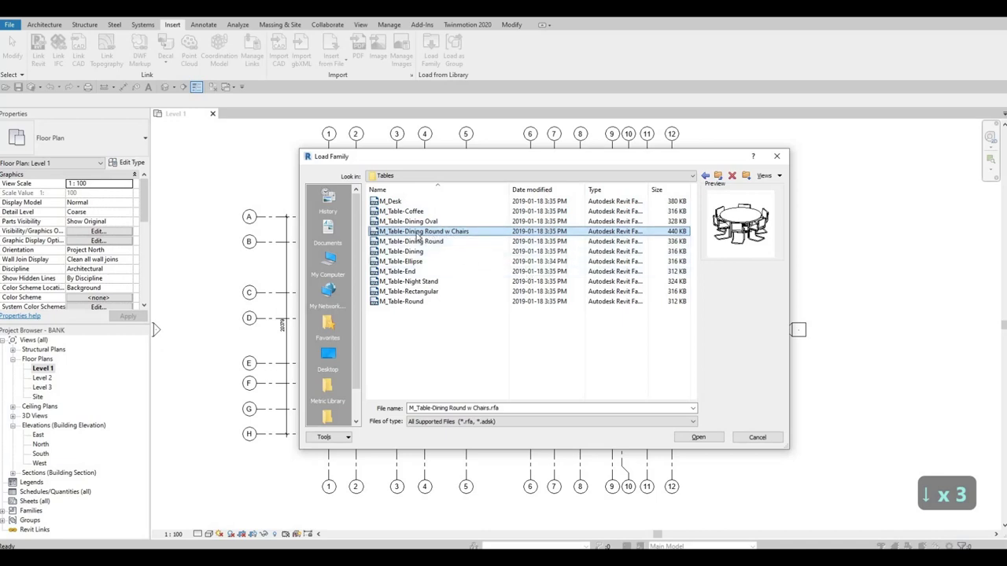
left_click(704, 439)
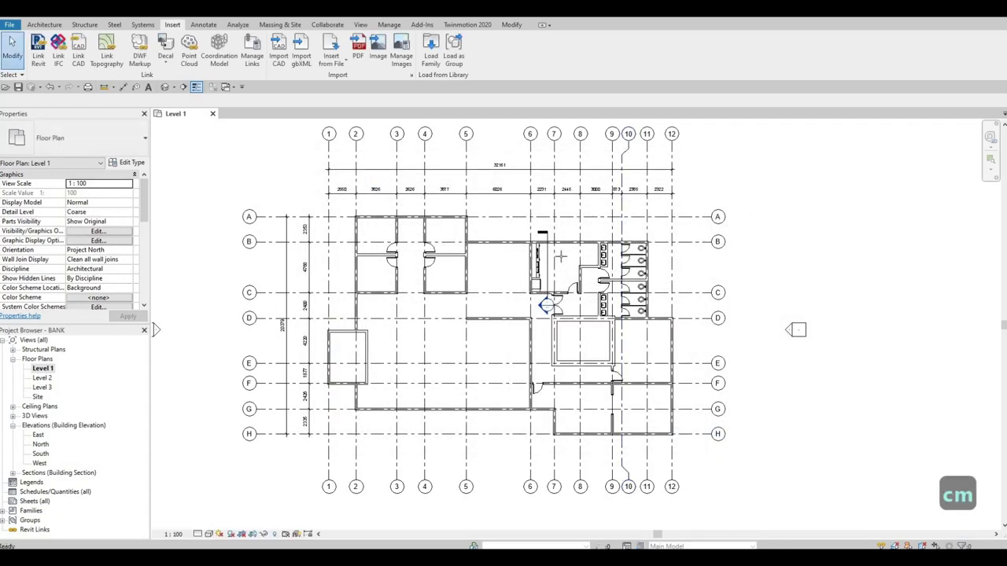
Place three 0915mm Diameter round dining tables with chairs in the kitchen room beside the washrooms, two along the upper wall and one below.
scroll(561, 256, "up", 5)
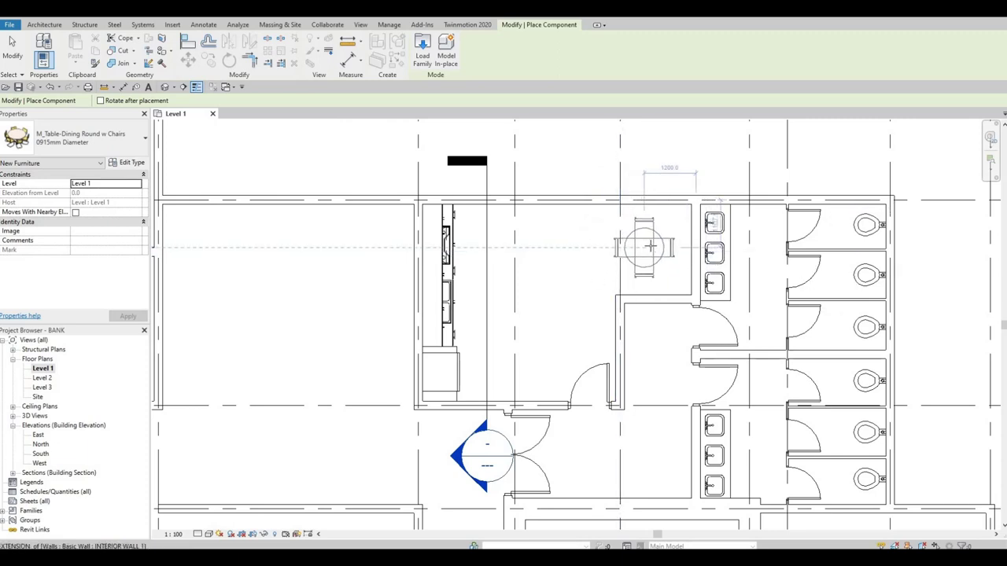
left_click(597, 247)
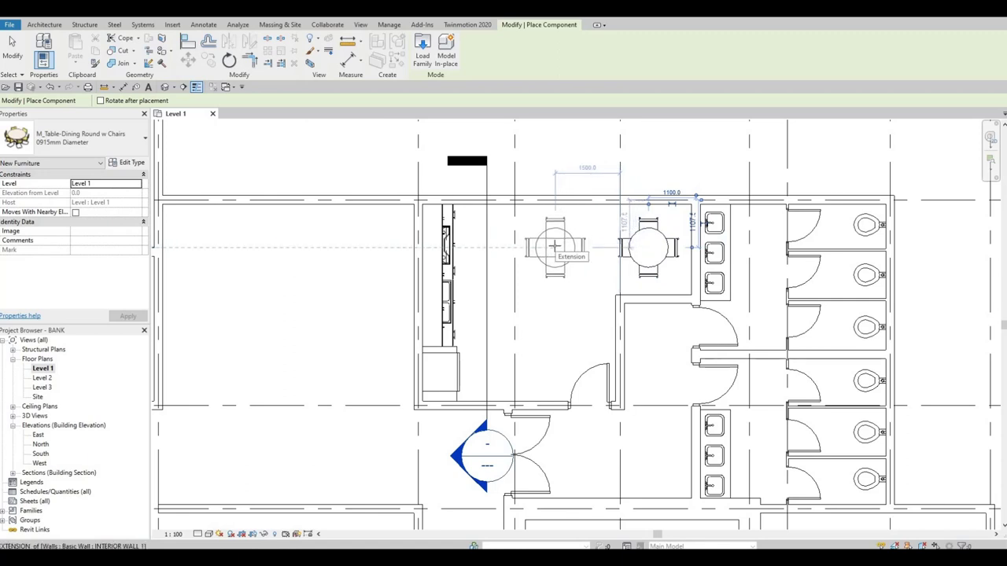
left_click(555, 246)
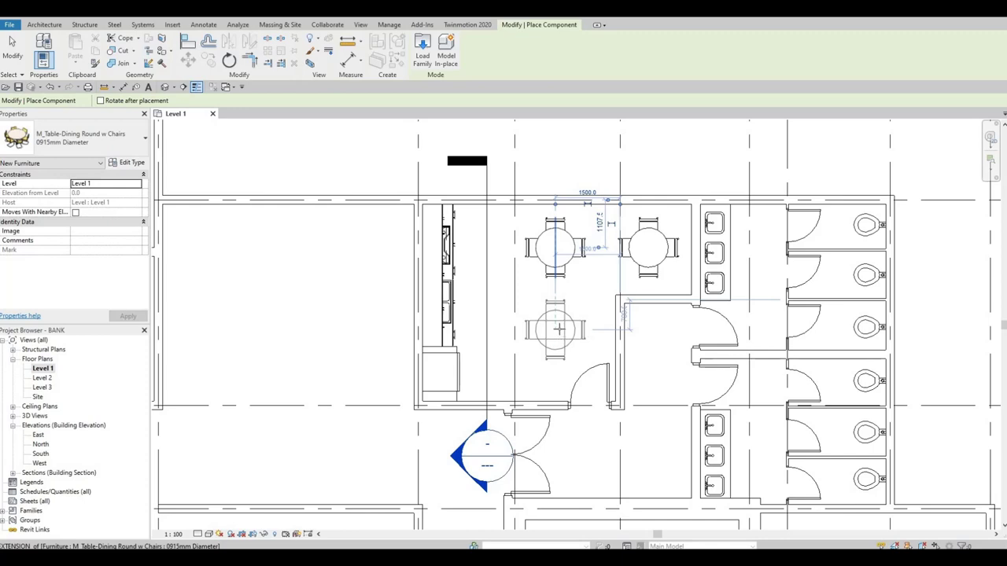
left_click(565, 319)
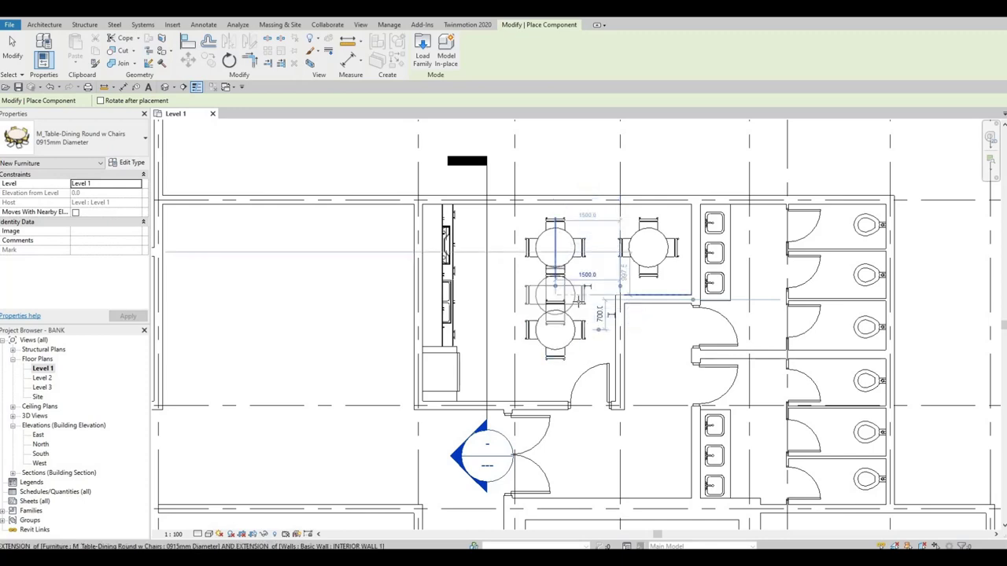
scroll(554, 301, "down", 1)
key("Escape")
key("Escape")
scroll(547, 335, "down", 5)
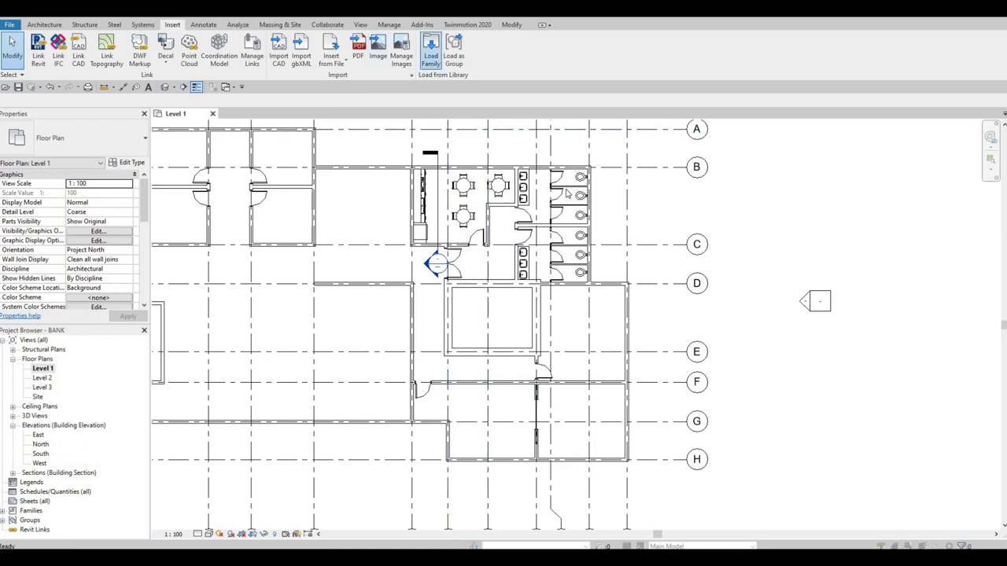
Preview the table families in the Tables folder and load M_Table-Rectangular.
left_click(431, 60)
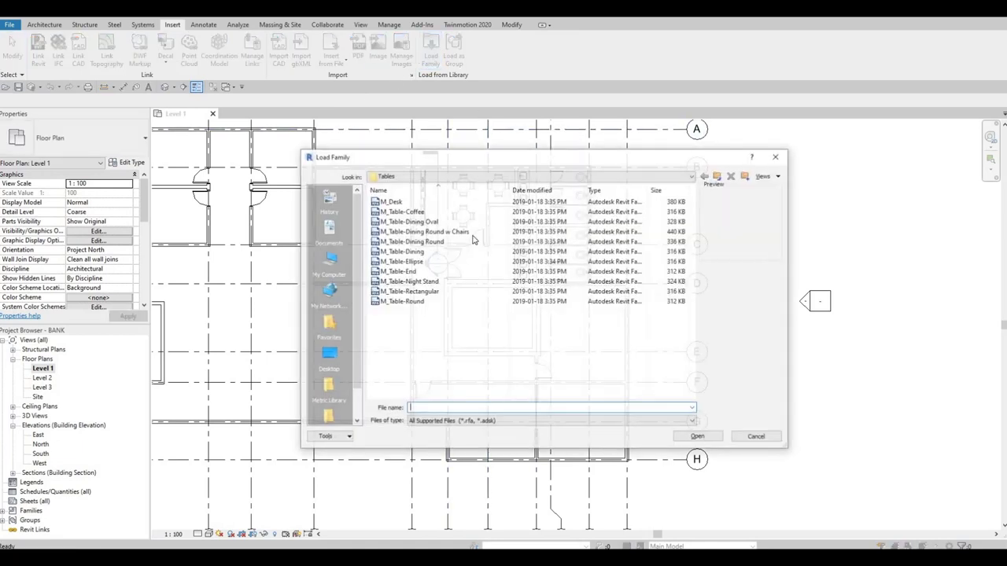
left_click(425, 240)
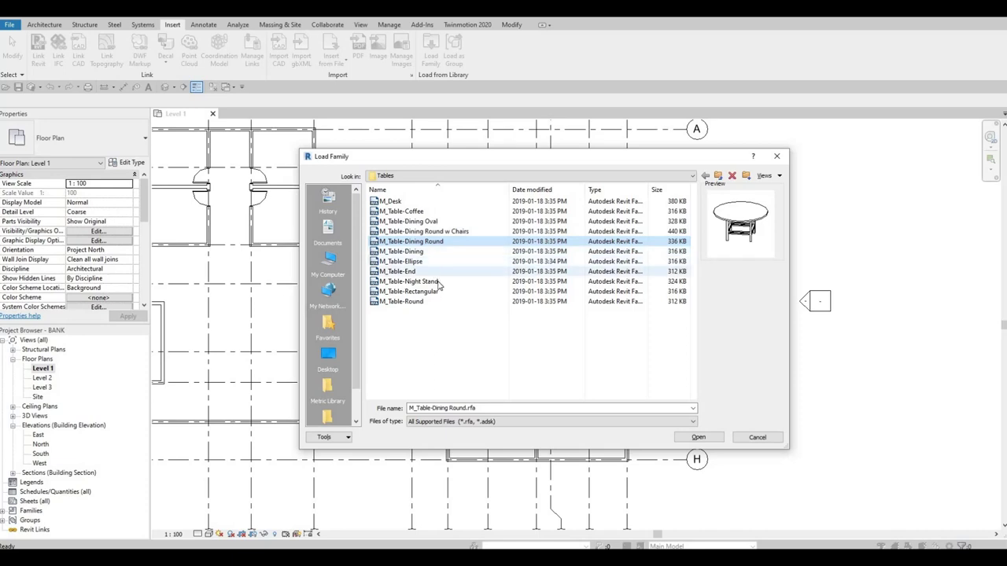
left_click(436, 272)
left_click(437, 281)
key("Down")
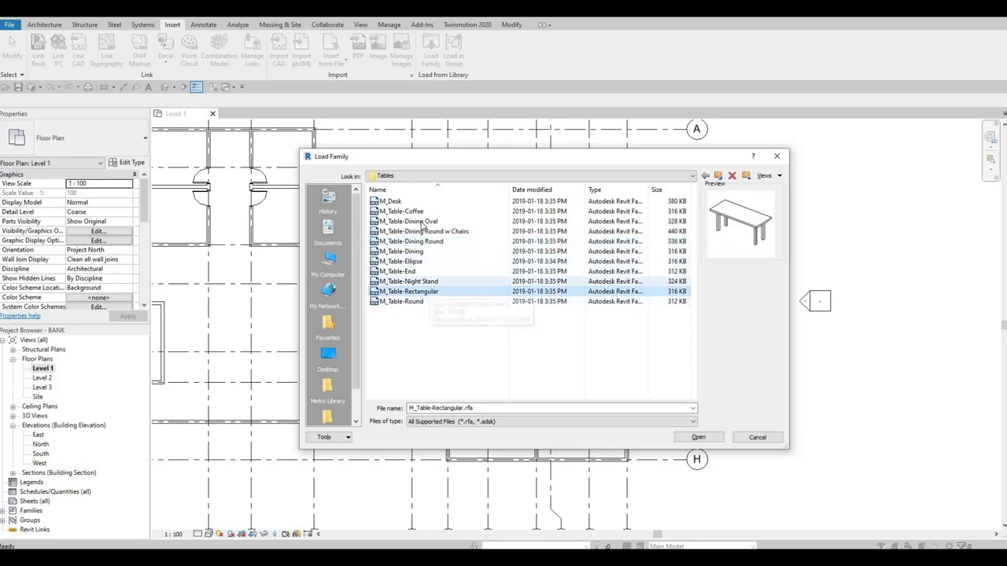
left_click(417, 220)
key("Up")
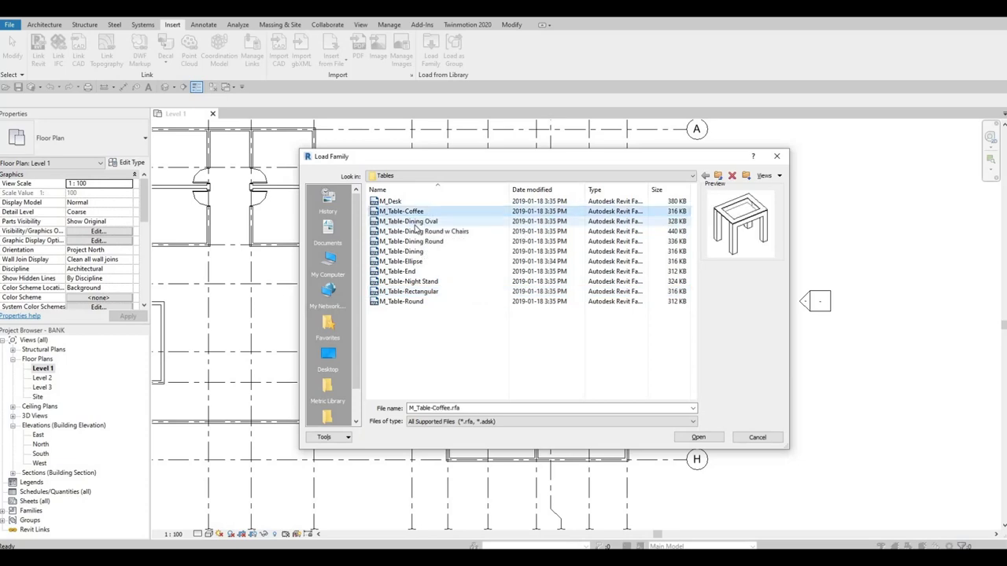
key("Down")
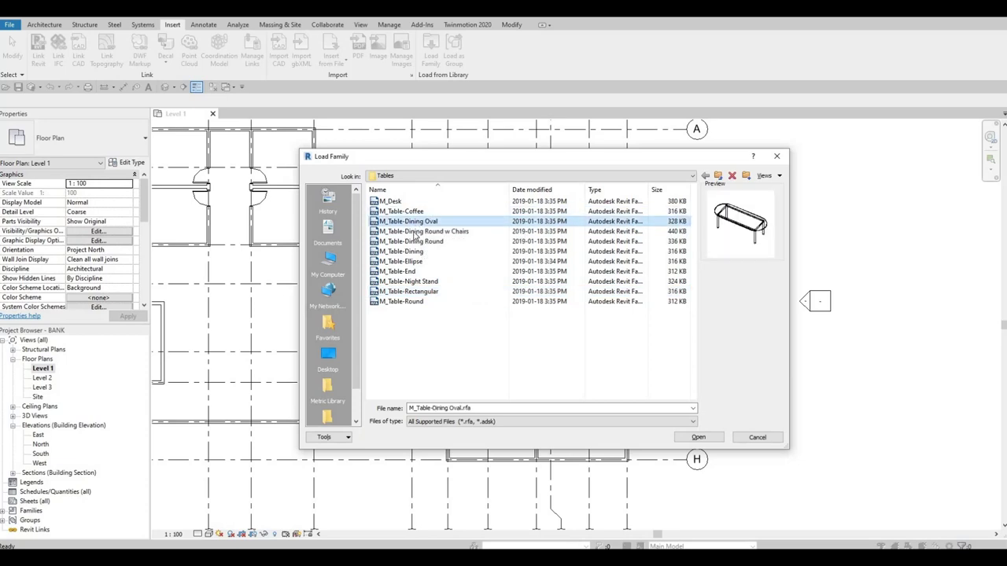
left_click(409, 293)
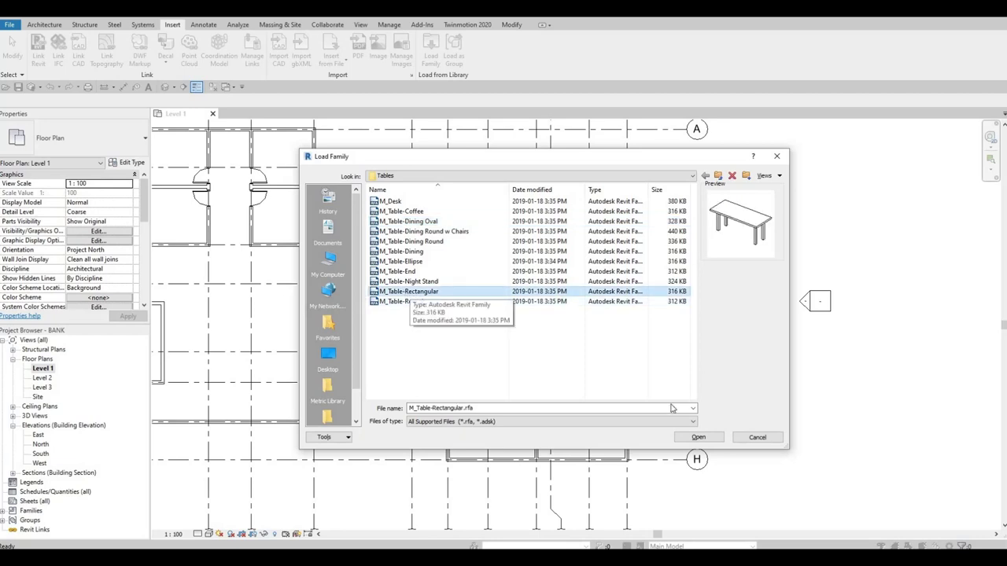
left_click(698, 438)
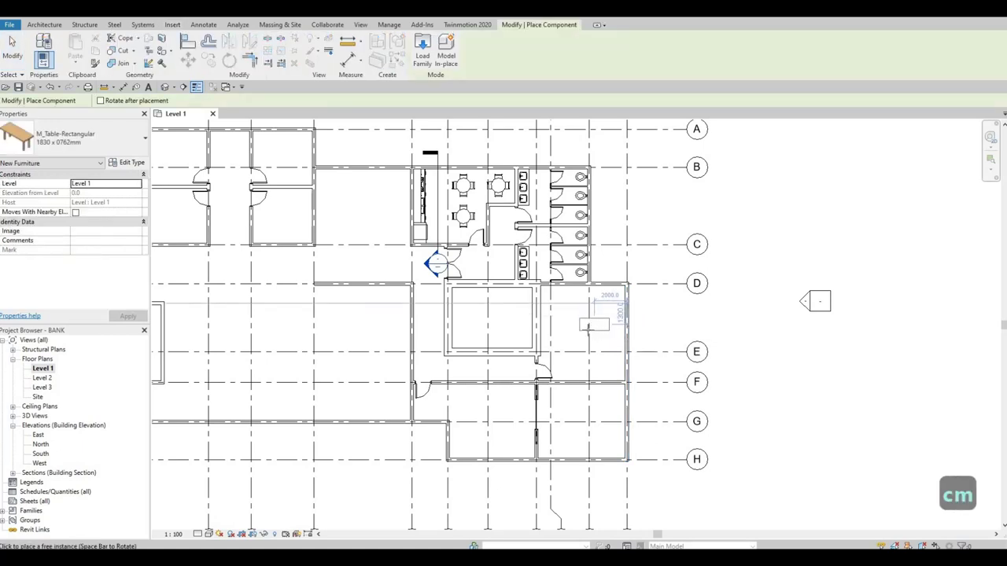
Place one 1830 x 0762mm rectangular table, rotated to stand vertically, in the room below the washrooms between grids D and F.
key("space")
scroll(588, 331, "up", 1)
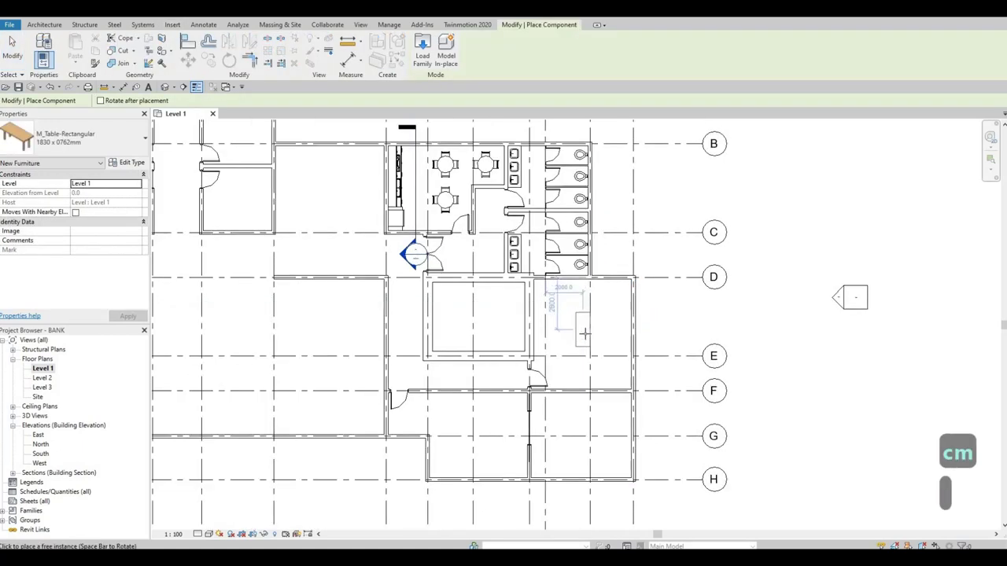
left_click(582, 330)
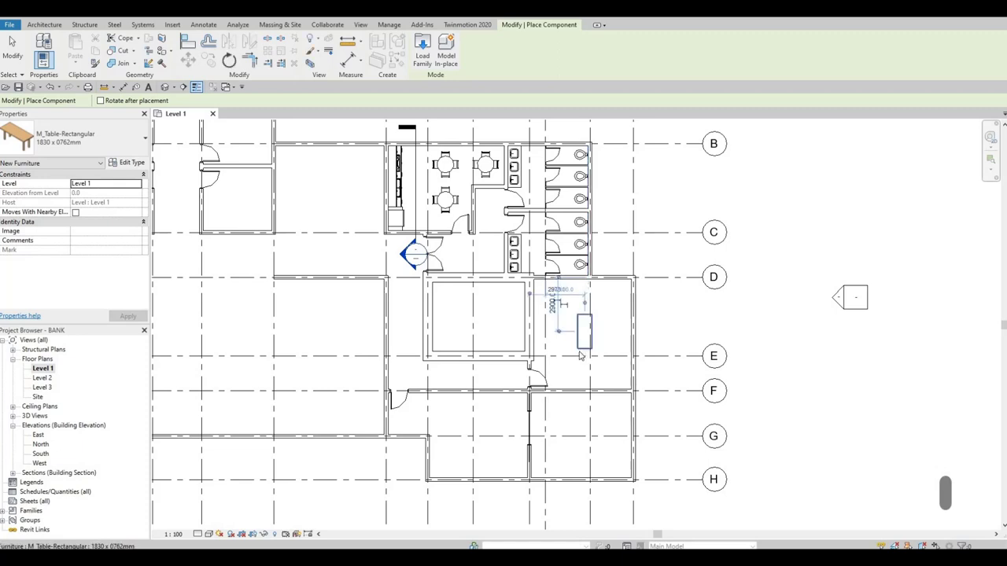
key("Escape")
key("Escape")
Duplicate the placed rectangular table's type under the name BOARDROOM TABLE.
left_click(579, 340)
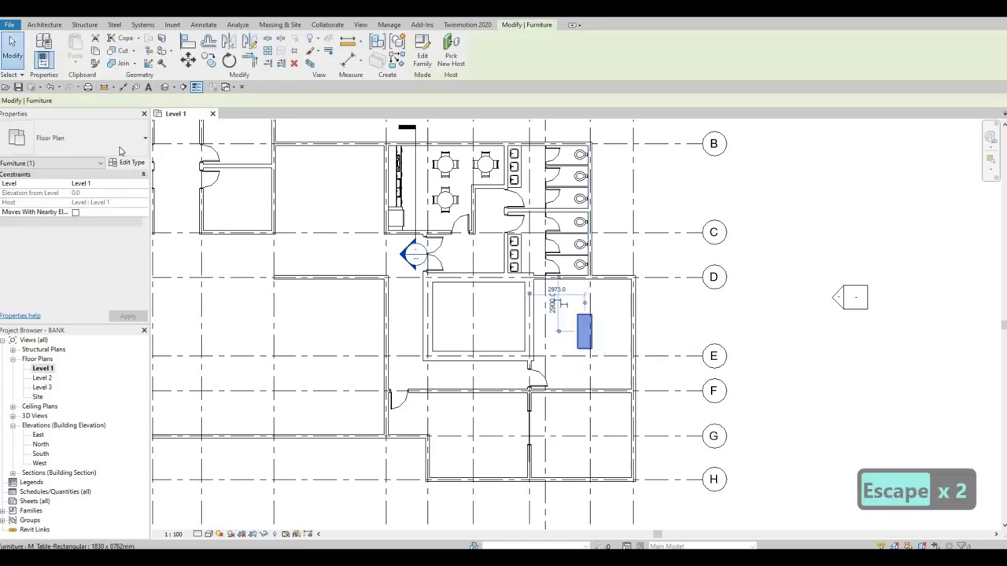
left_click(79, 139)
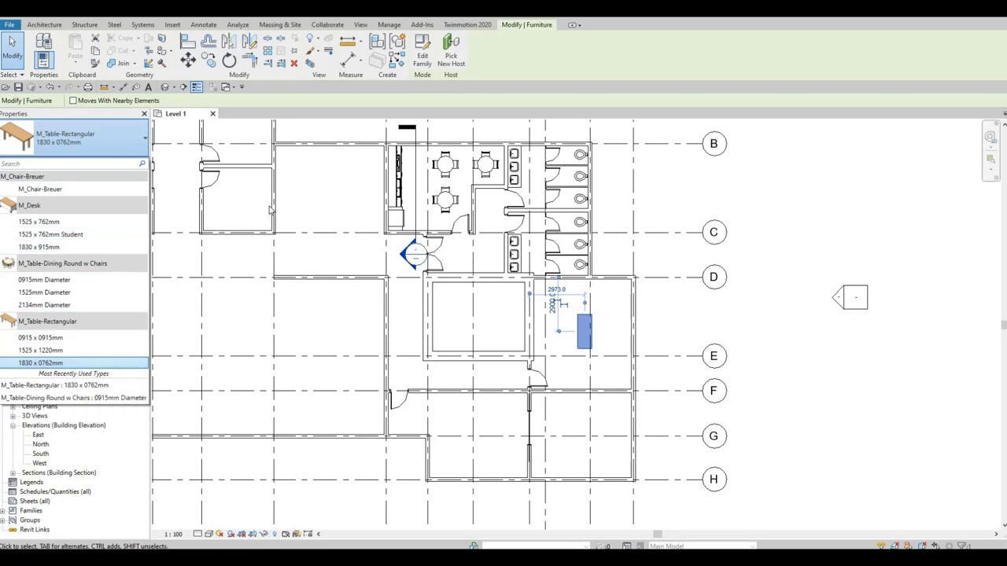
key("Escape")
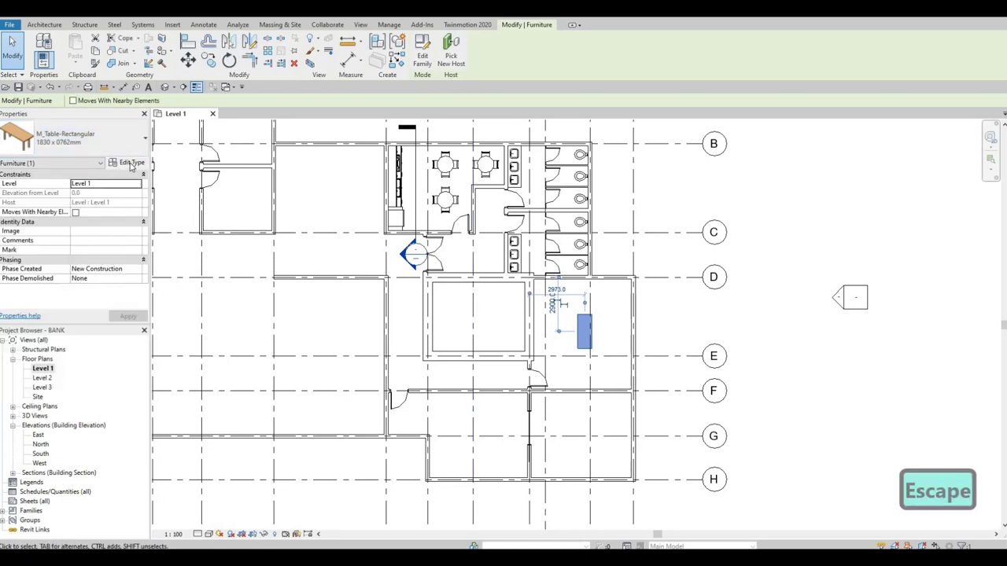
left_click(127, 163)
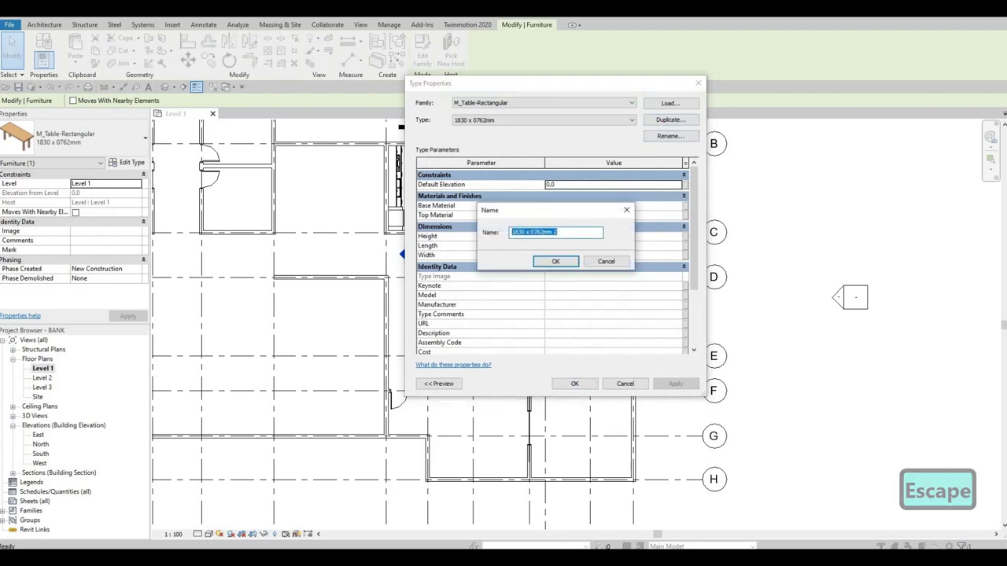
type("BEARDROOM T")
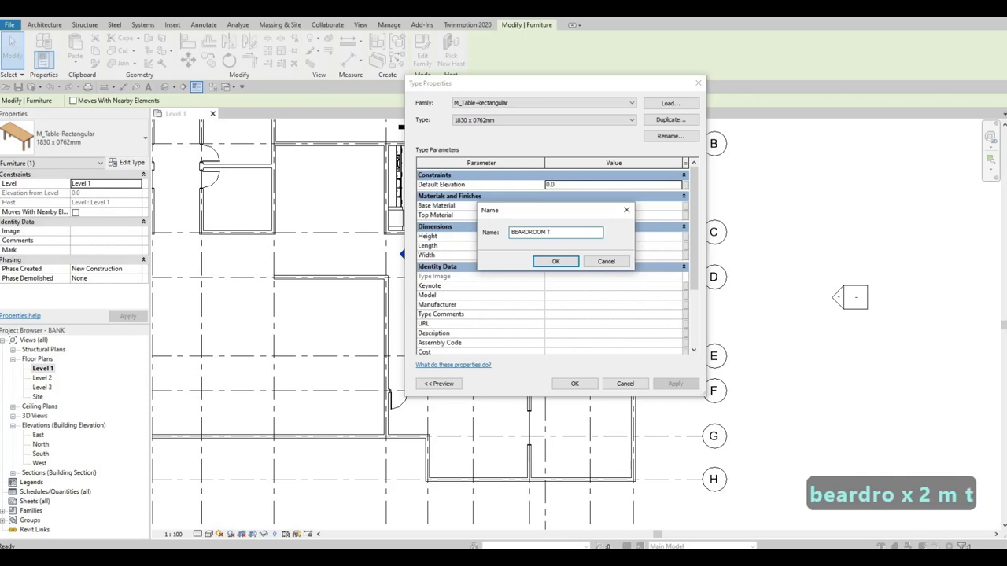
type("ABLE")
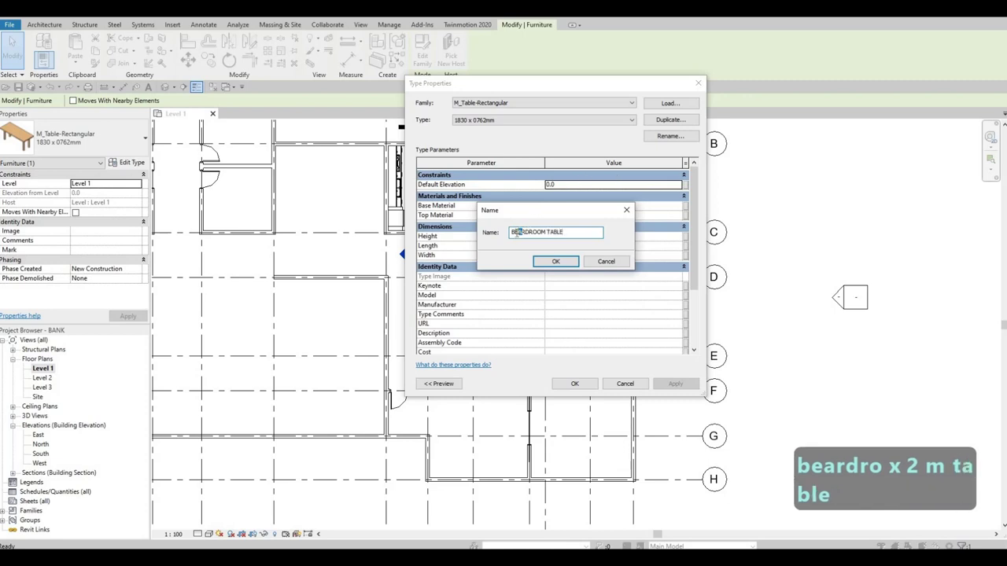
type("O")
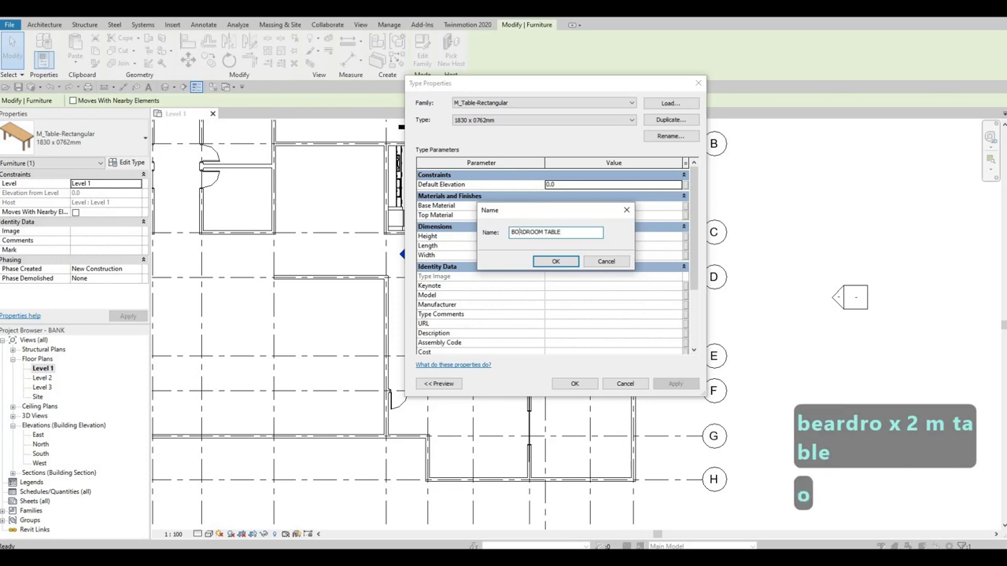
type("A")
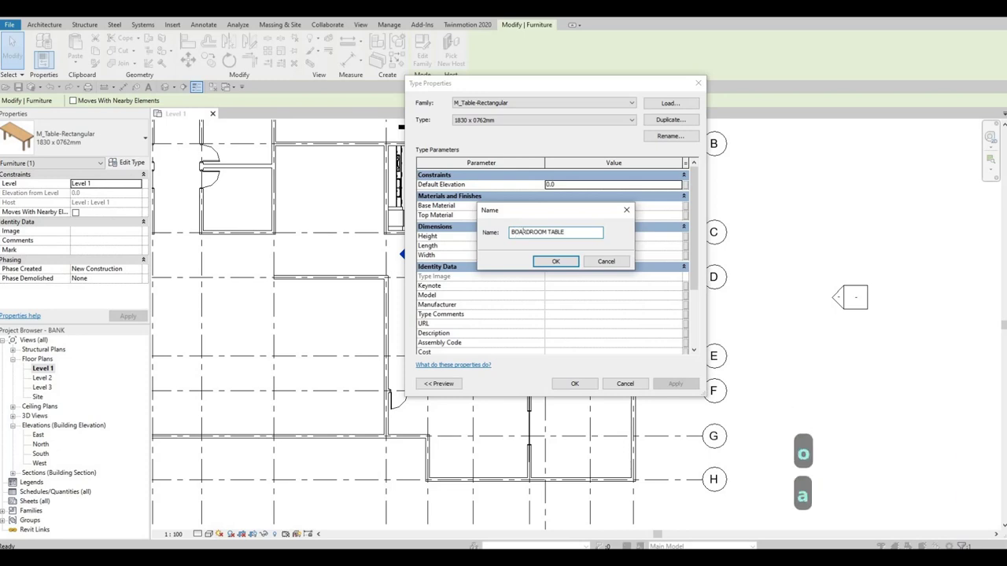
left_click(559, 262)
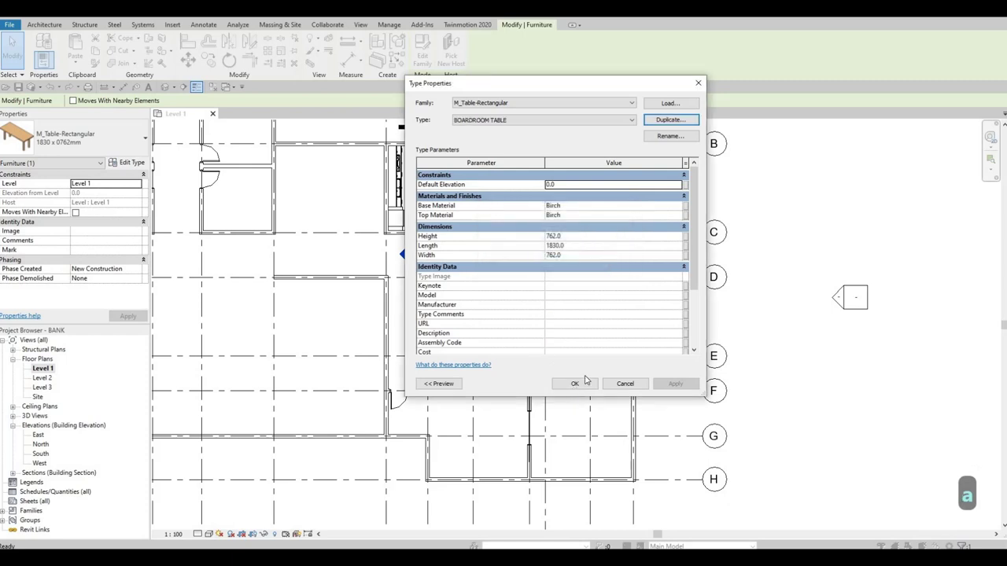
left_click(575, 385)
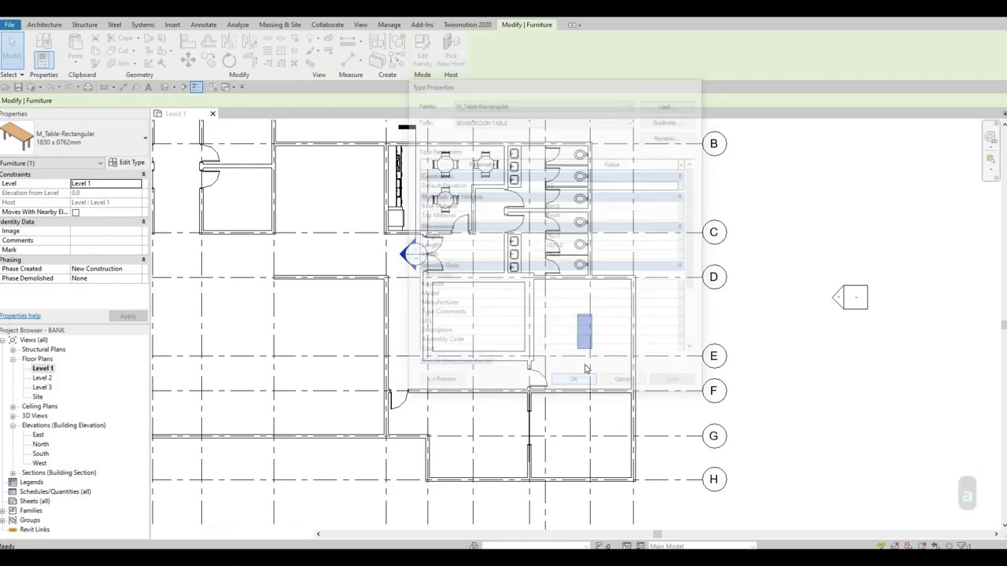
Set the BOARDROOM TABLE type's width to 1500 and its length to 3000.
left_click(130, 162)
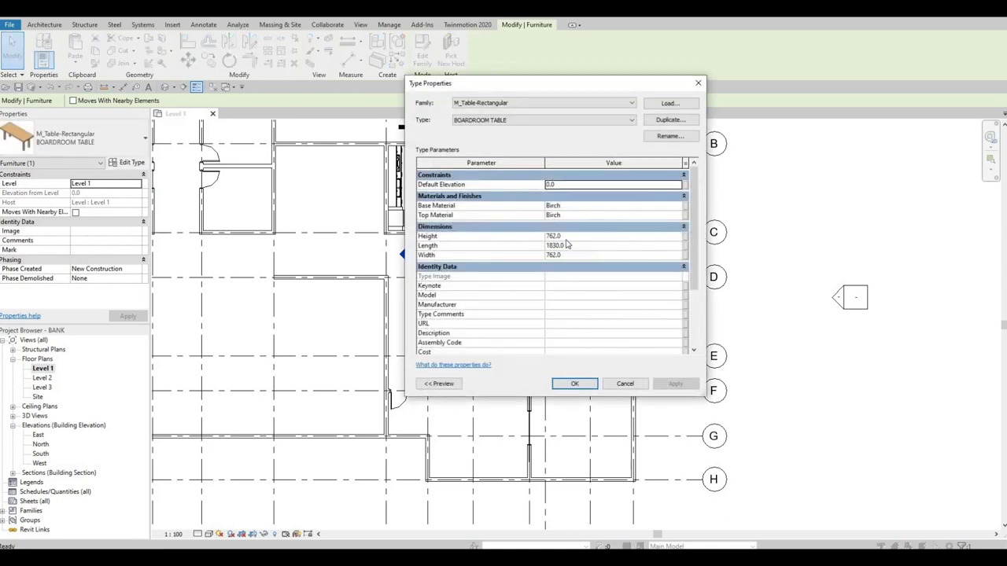
left_click(574, 255)
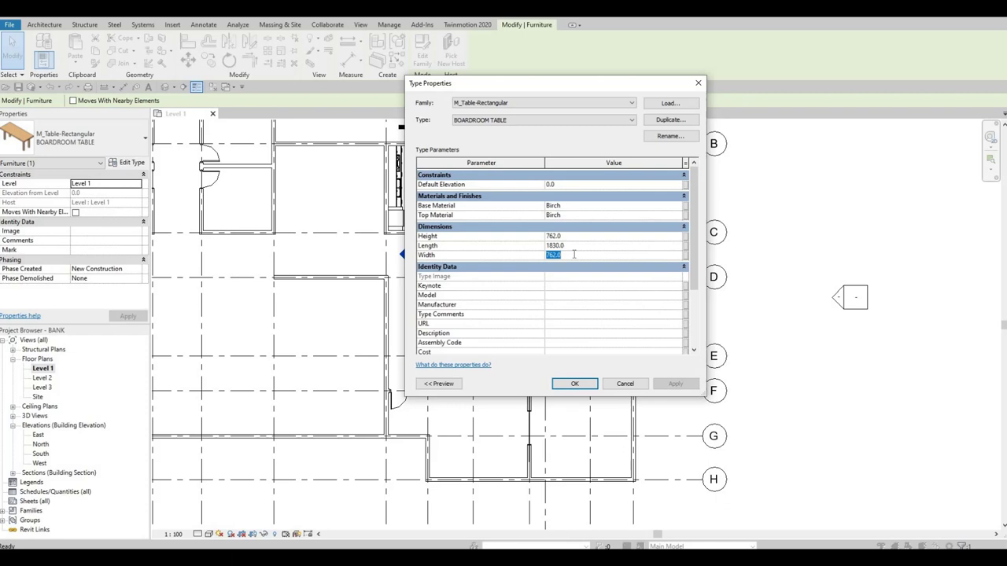
type("1500")
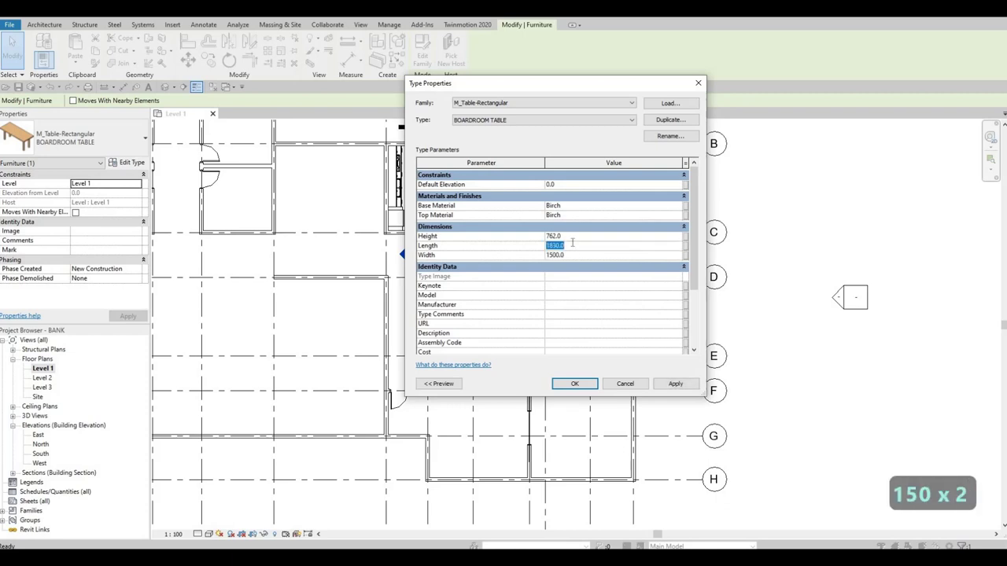
type("300")
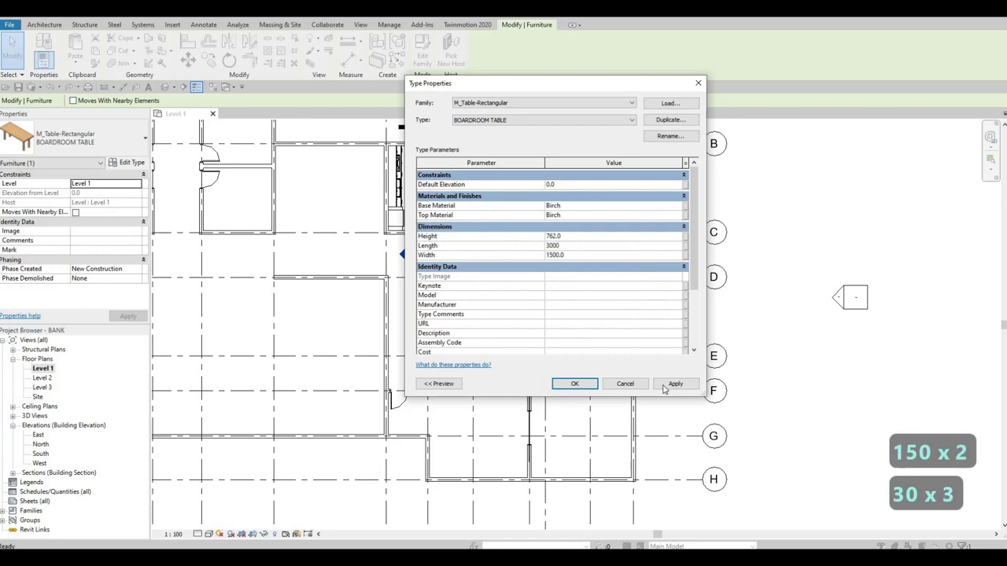
left_click(574, 384)
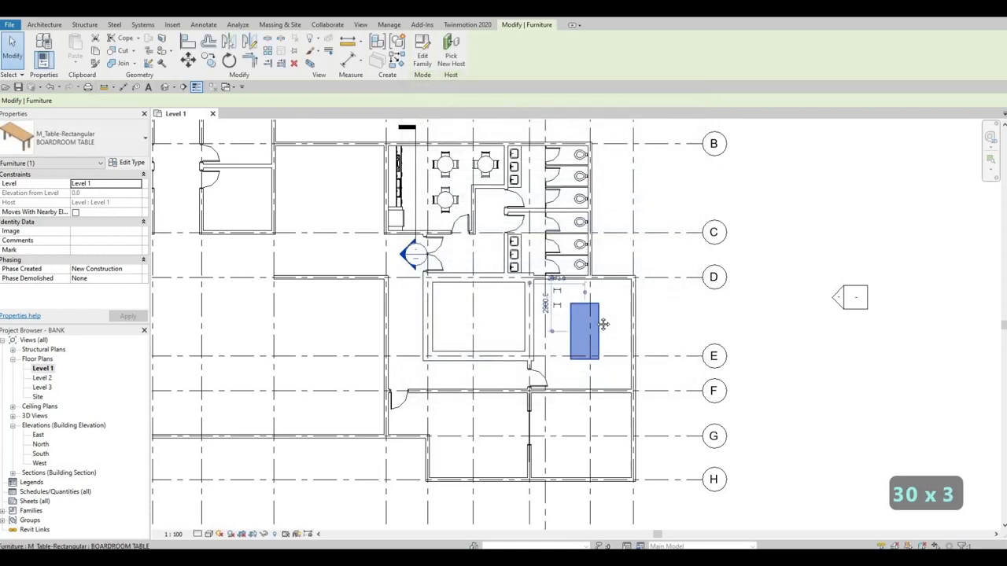
Nudge the boardroom table slightly toward the right-hand wall of its room.
middle_click_drag(604, 322, 598, 290)
key("Escape")
key("Escape")
scroll(599, 292, "up", 1)
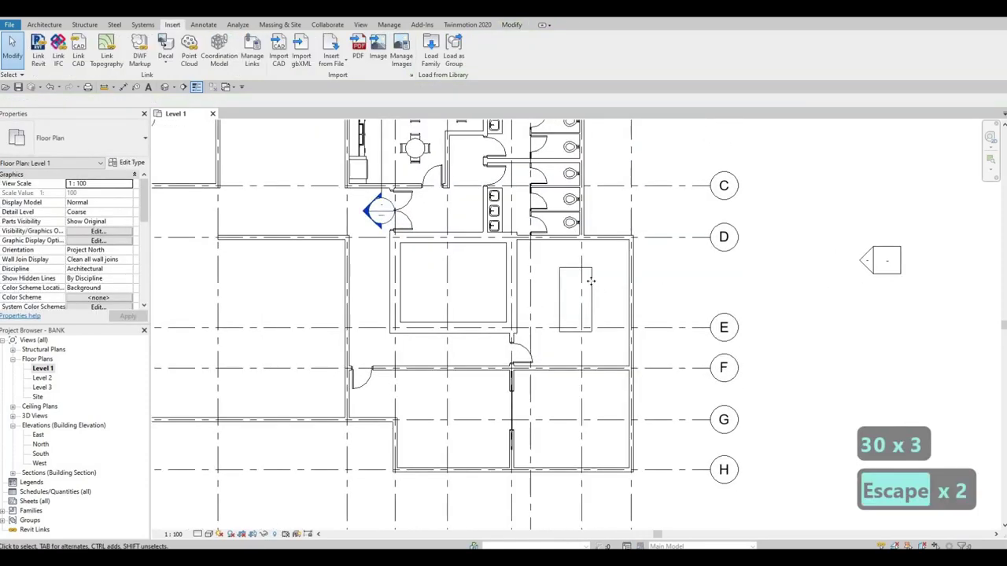
left_click(590, 280)
key("Right")
key("Right")
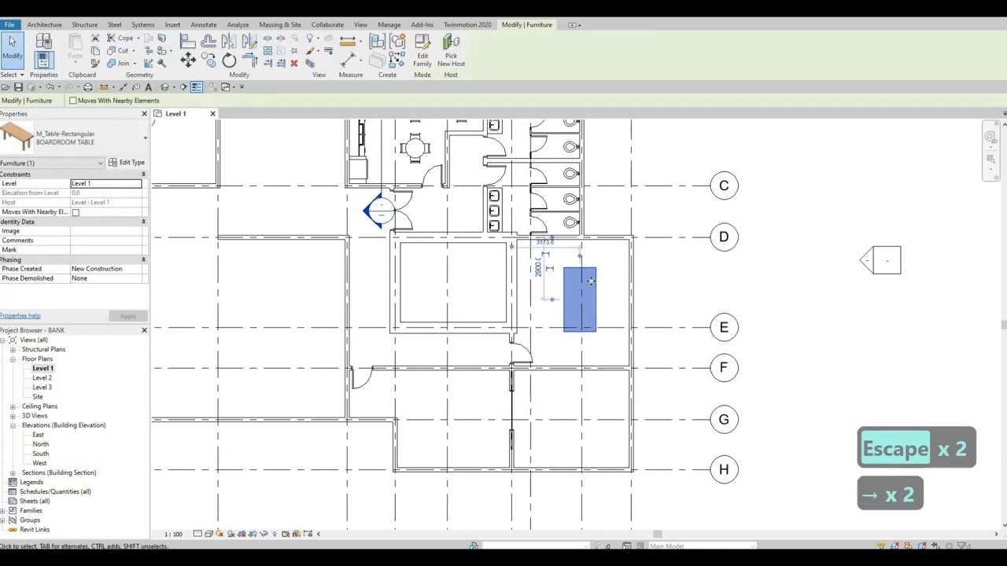
key("Left")
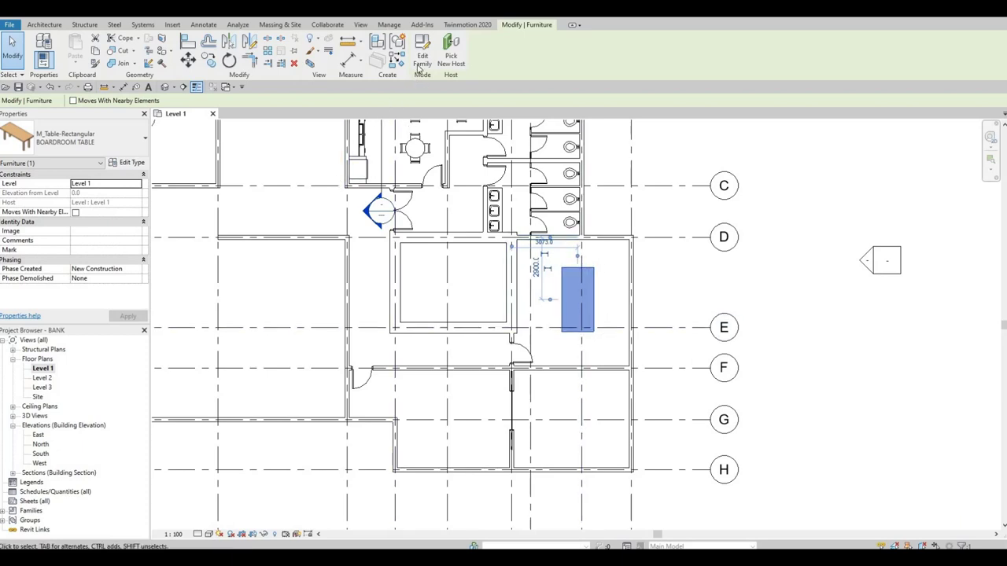
key("Escape")
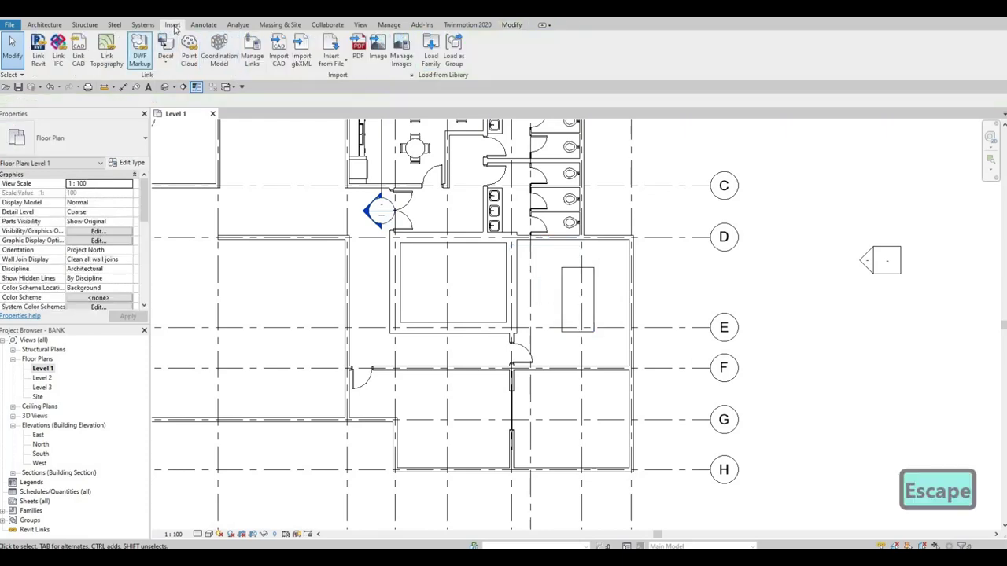
Load the M_TV - Flat Screen family from the Furniture folder.
left_click(430, 59)
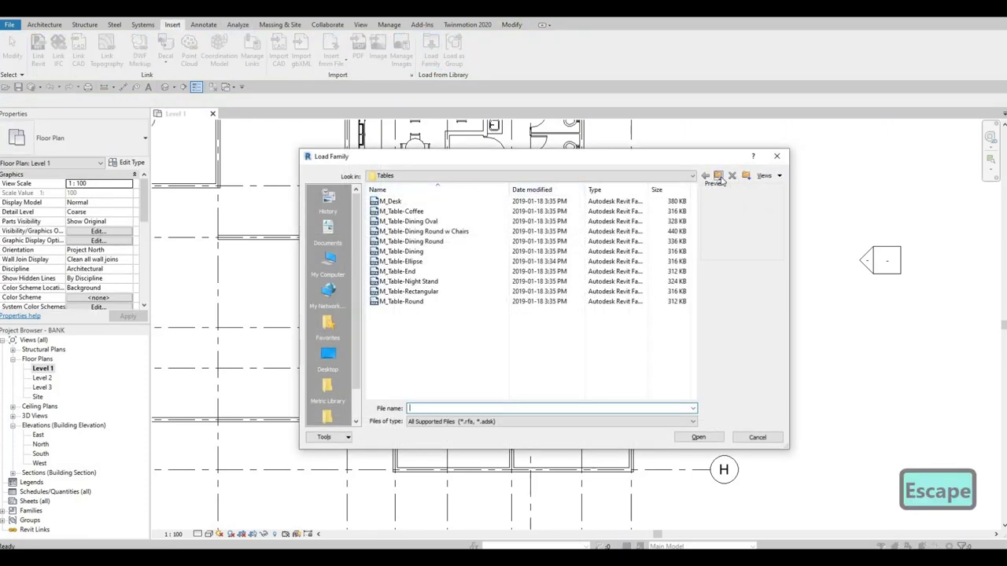
left_click(719, 176)
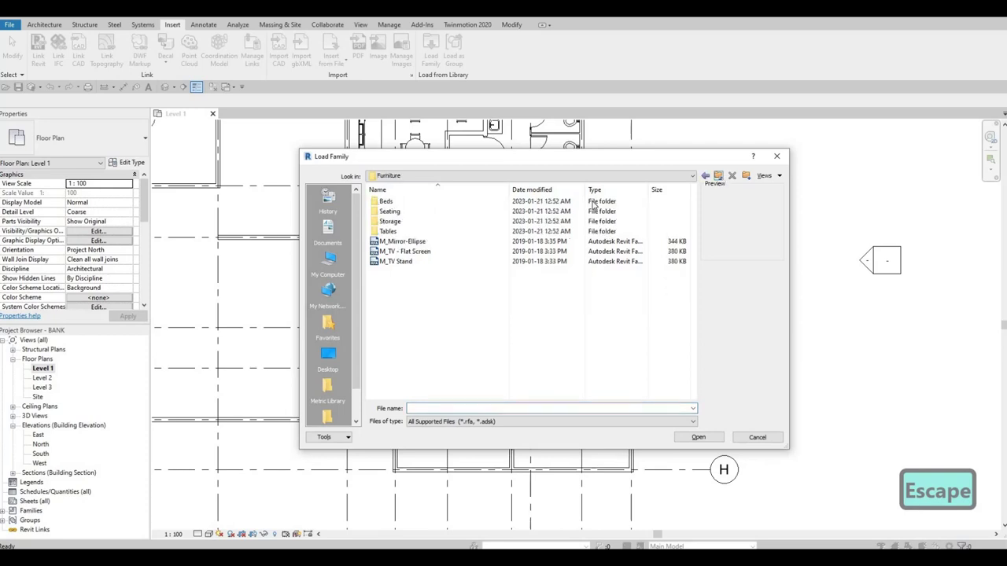
left_click(405, 250)
left_click(698, 437)
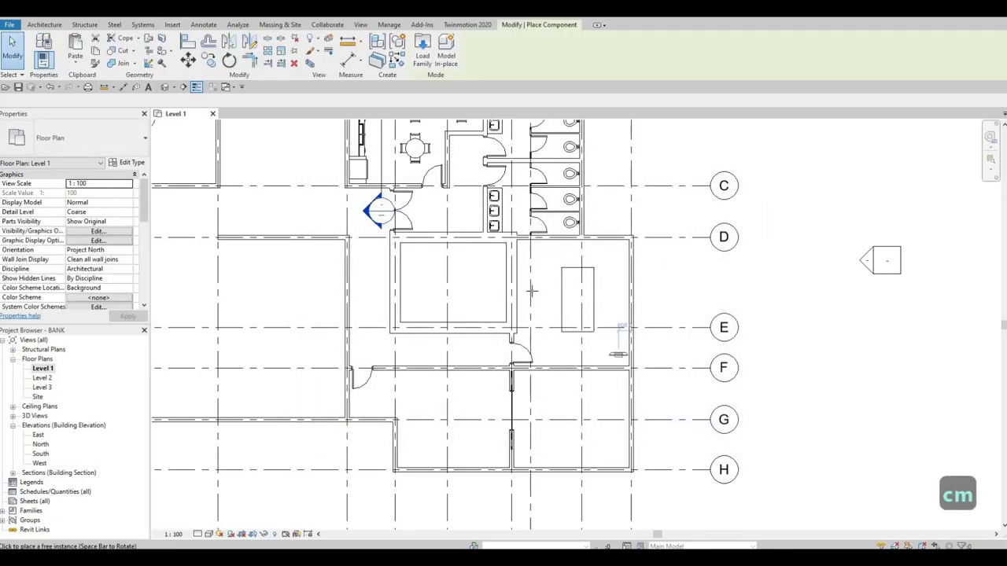
Place one 0810mm flat-screen TV on the safe wall facing the boardroom table, about 2700 mm below grid D.
scroll(535, 292, "up", 3)
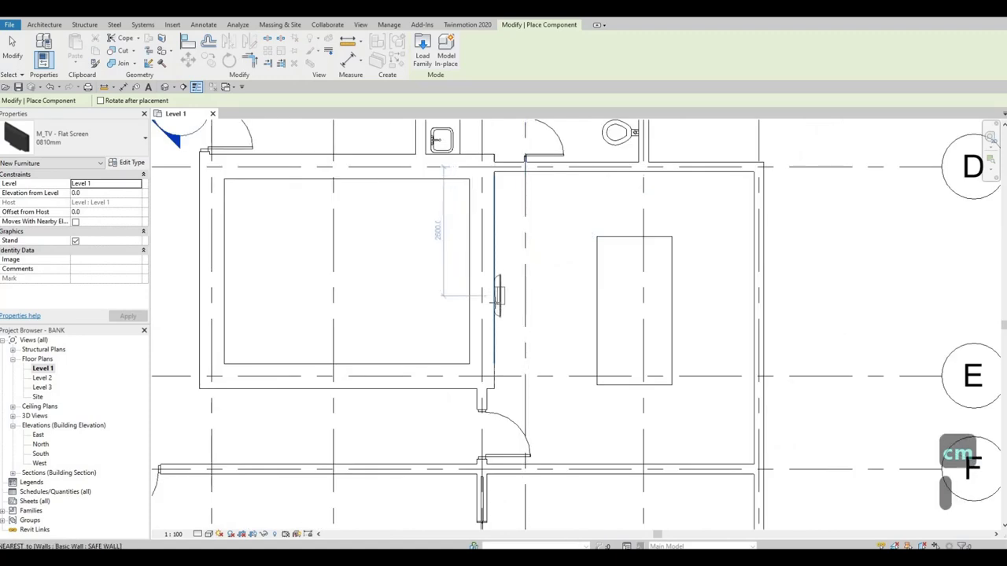
left_click(502, 307)
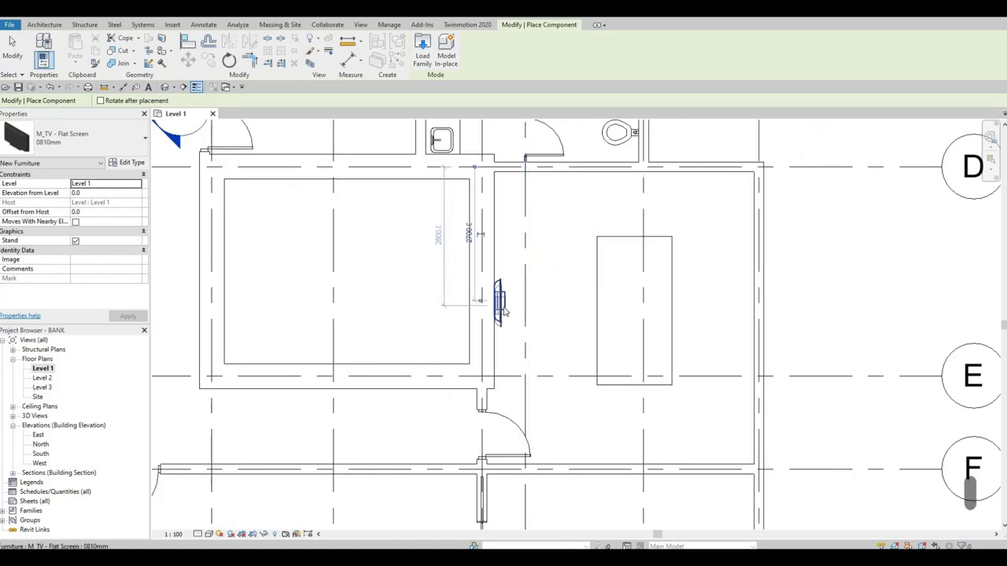
key("Escape")
key("Escape")
key("Escape")
Change the placed flat-screen TV to the 1190mm type.
left_click(500, 305)
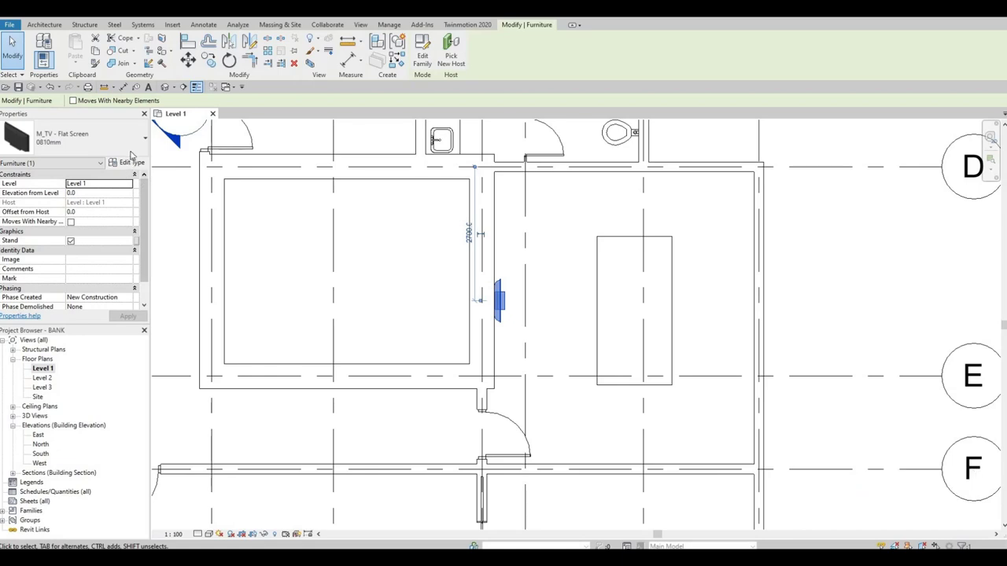
left_click(79, 138)
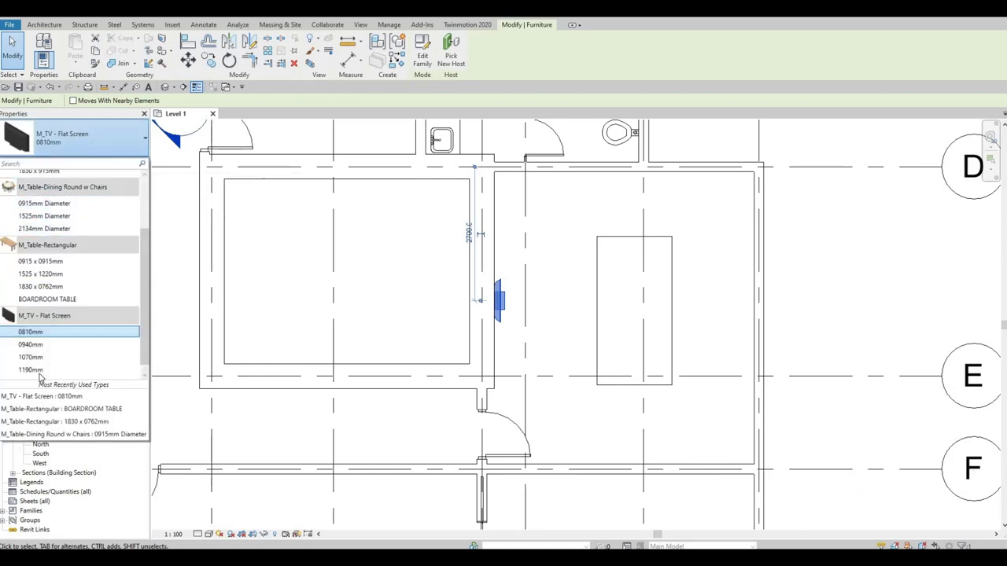
left_click(31, 370)
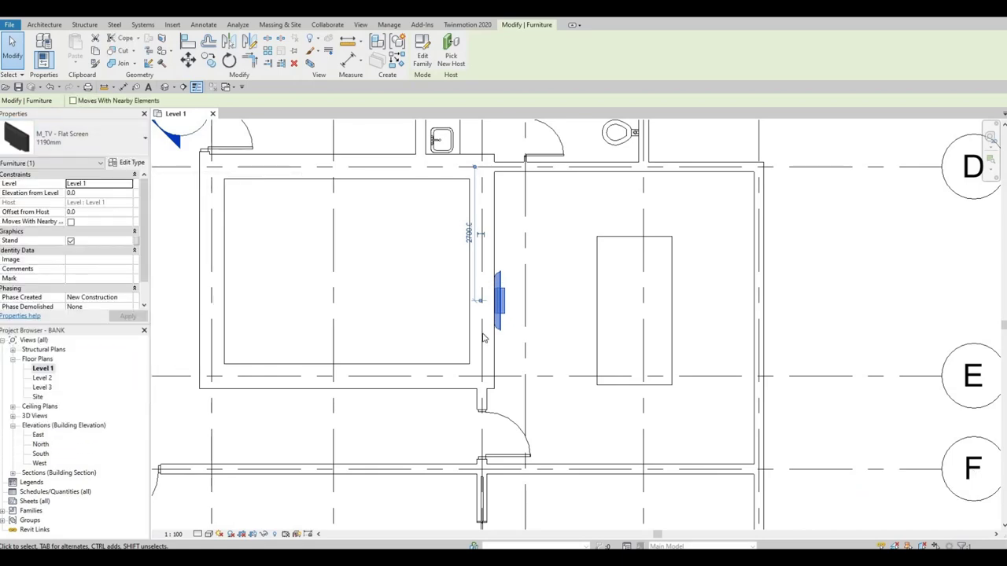
key("Escape")
key("Escape")
Load M_Chair-Breuer from the Seating folder, overwriting the existing version in the project.
middle_click_drag(447, 304, 279, 277)
scroll(373, 290, "down", 3)
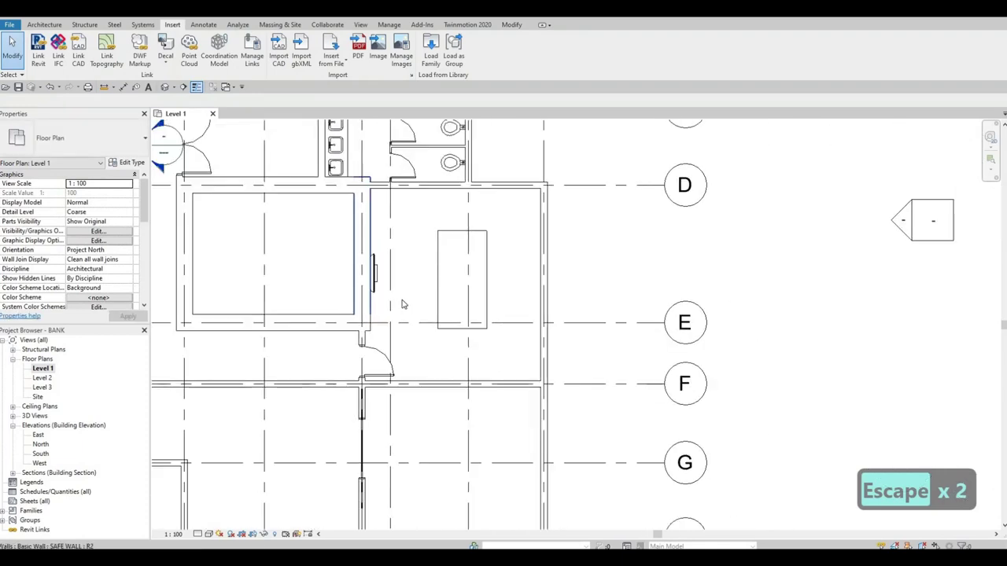
left_click(430, 68)
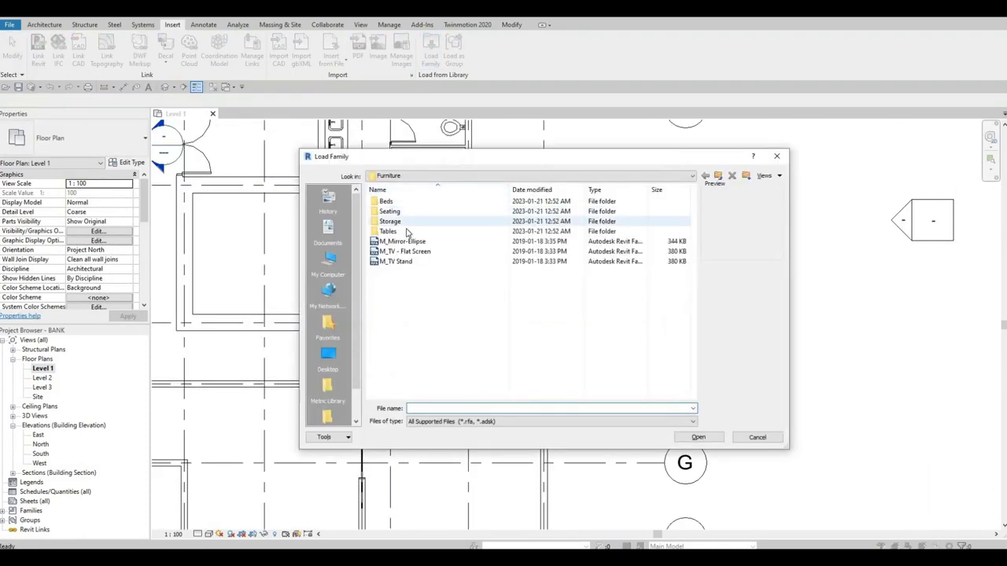
left_click(401, 214)
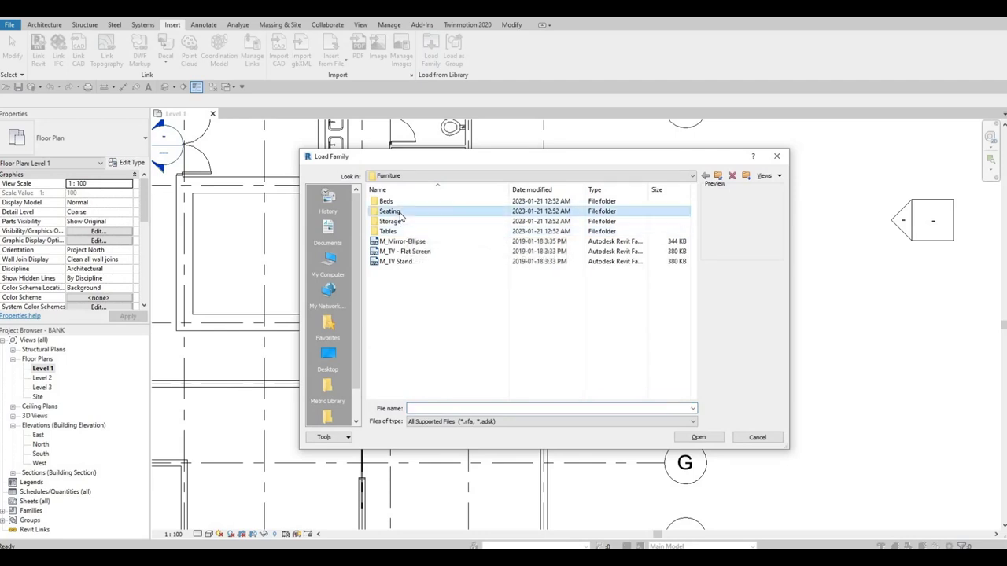
double_click(408, 207)
left_click(408, 202)
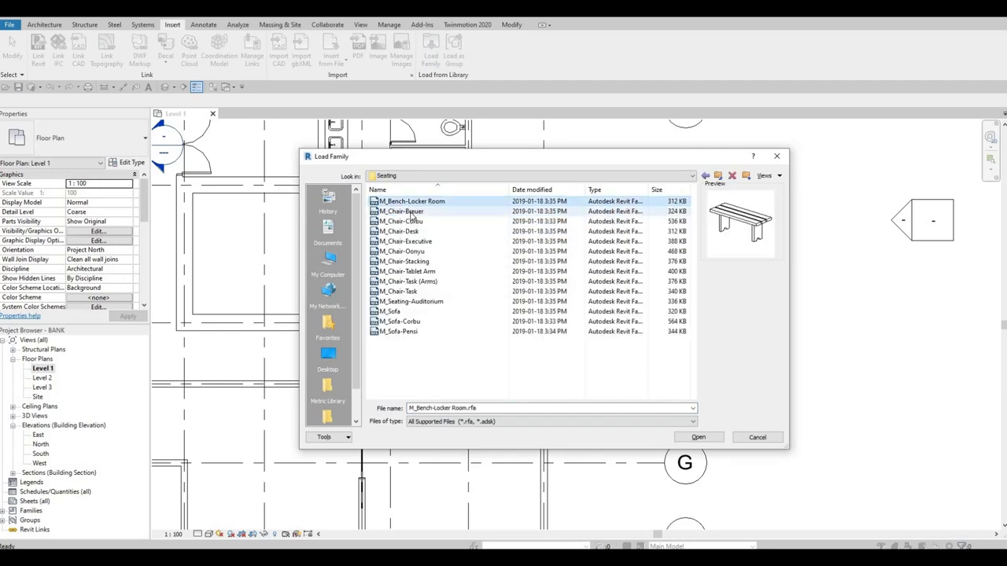
left_click(411, 213)
key("Down")
left_click(411, 212)
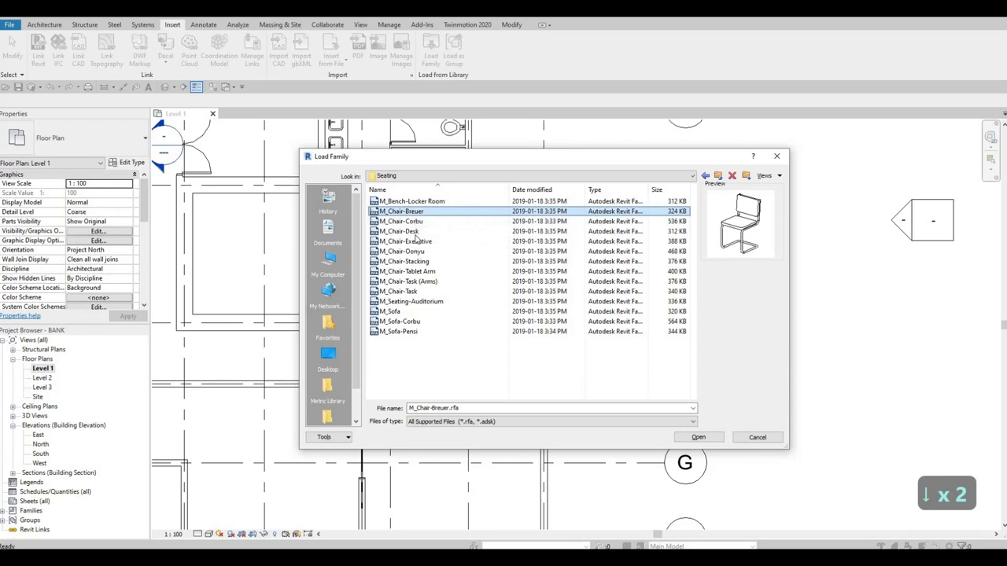
left_click(696, 438)
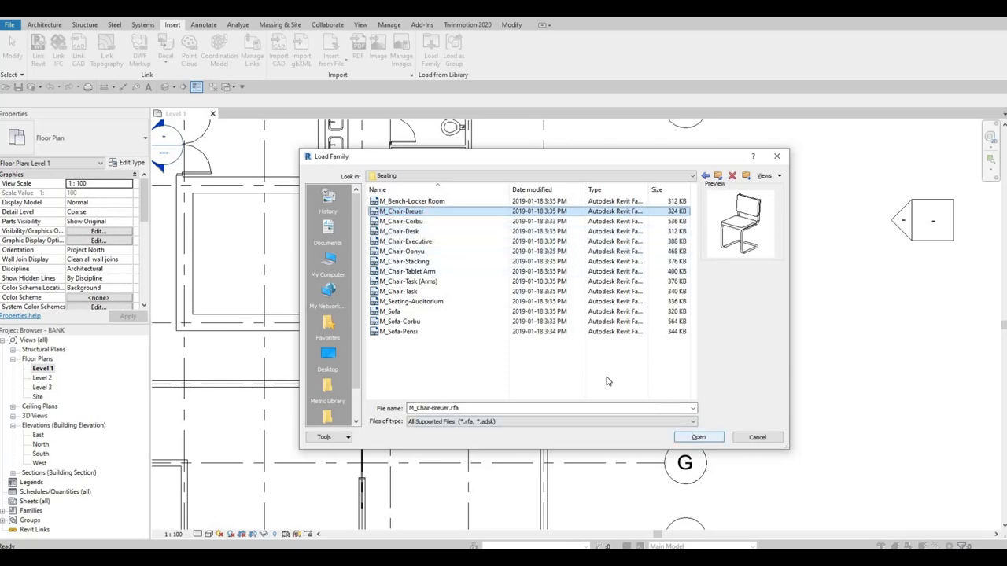
key("Down")
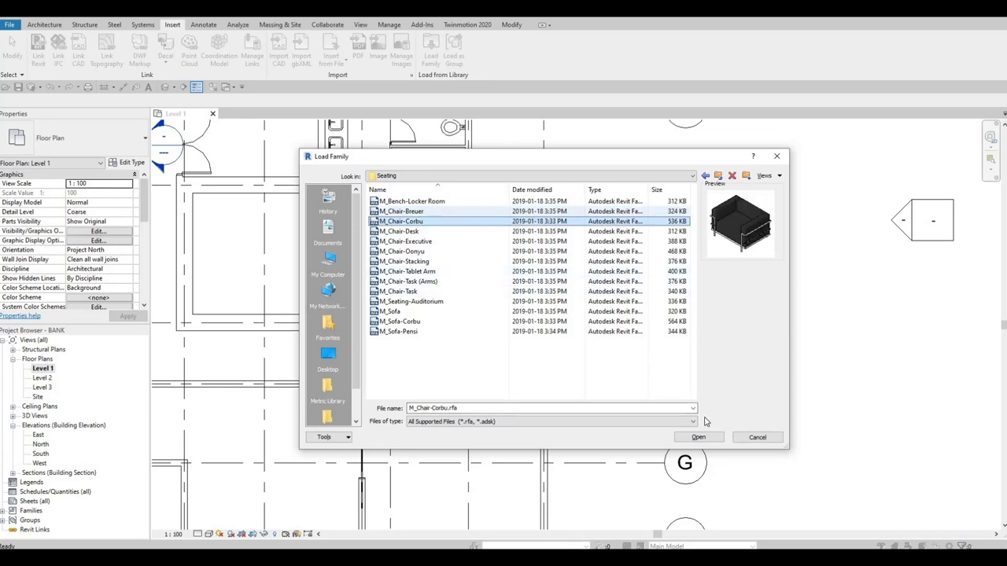
key("Up")
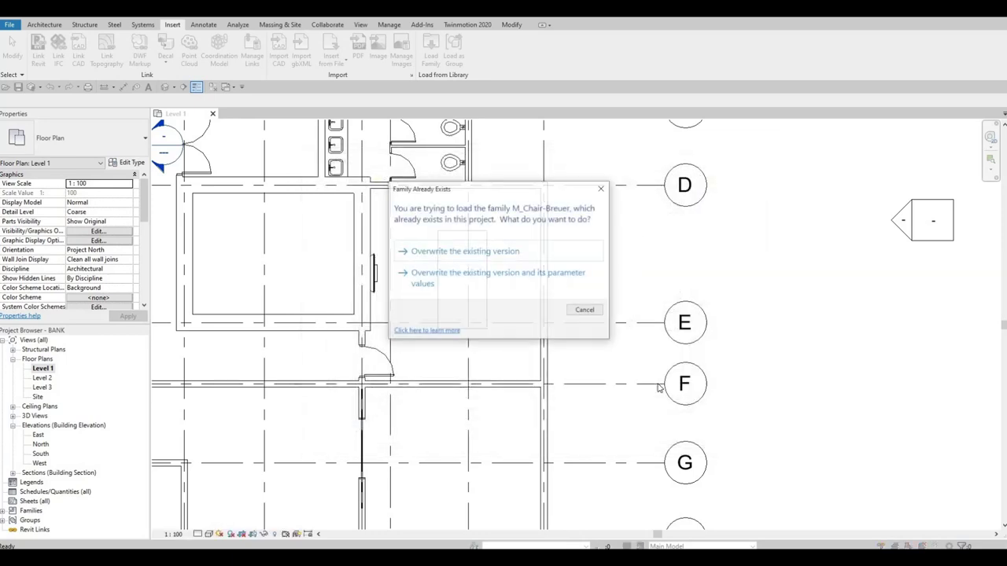
key("m")
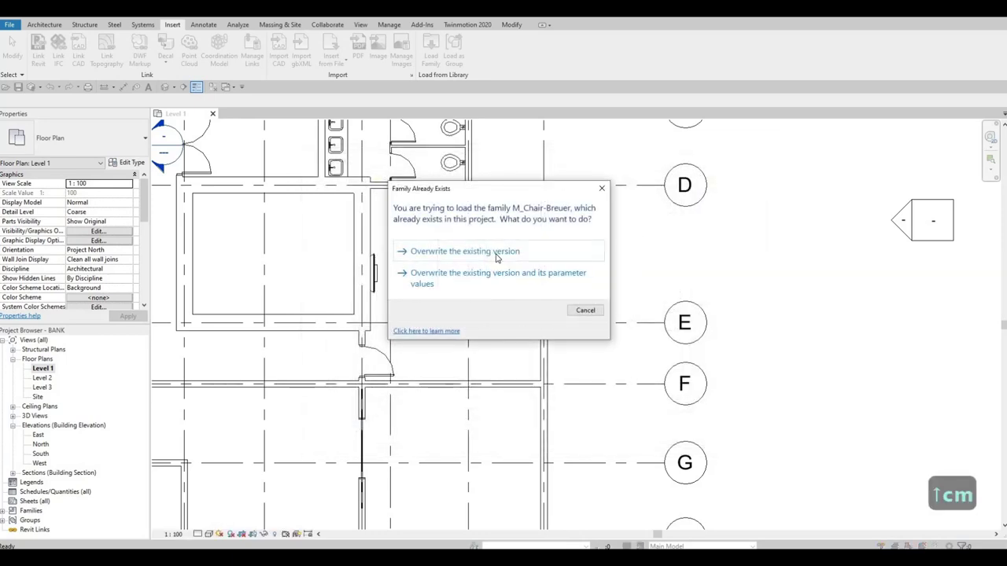
left_click(502, 254)
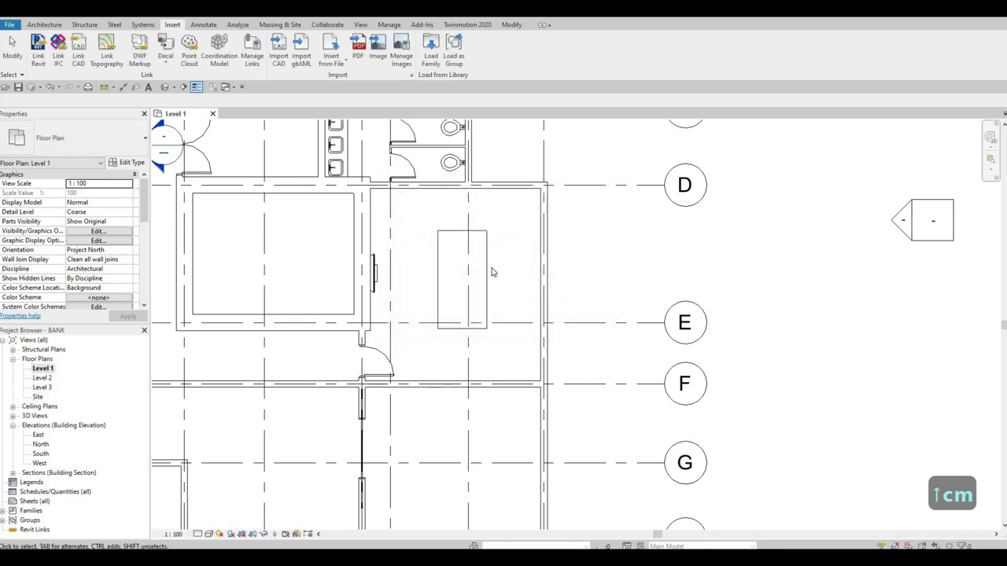
key("c")
key("m")
scroll(470, 221, "up", 2)
key("Escape")
key("Escape")
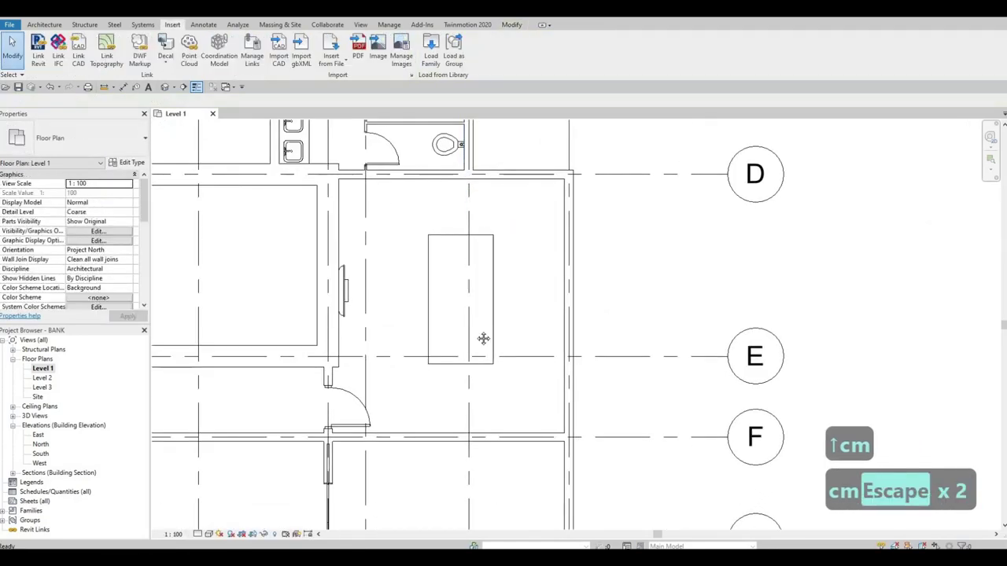
key("Escape")
scroll(483, 338, "down", 4)
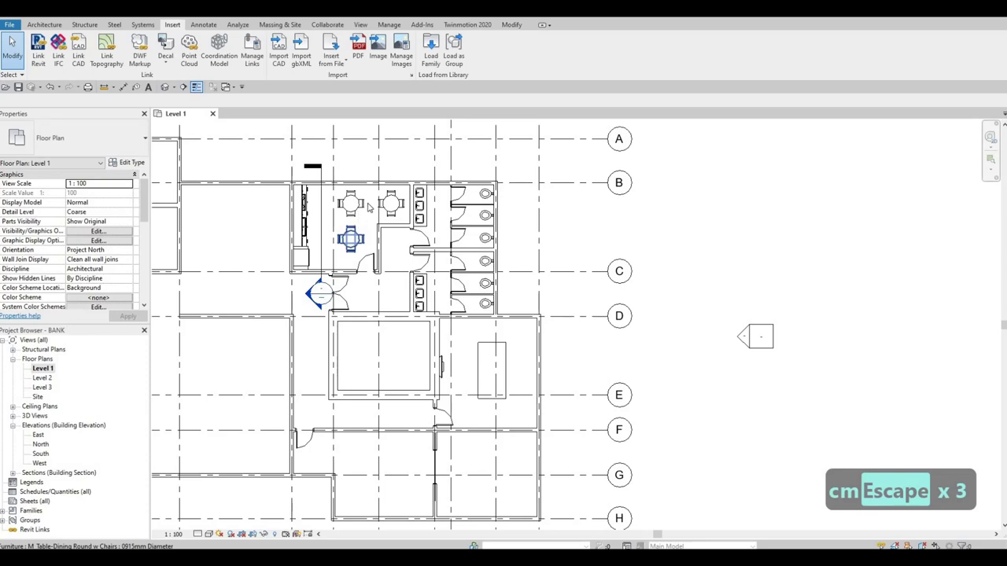
scroll(368, 206, "up", 4)
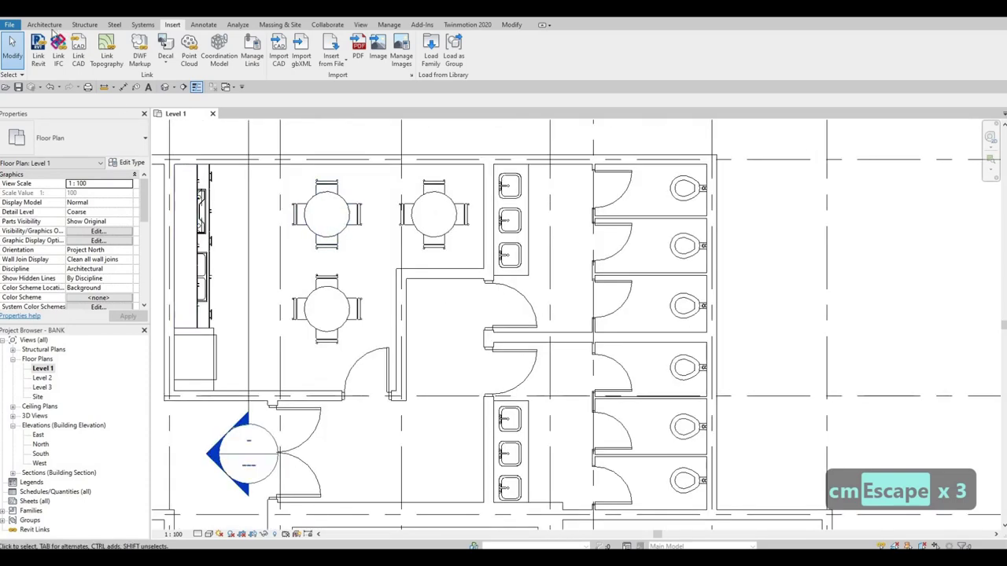
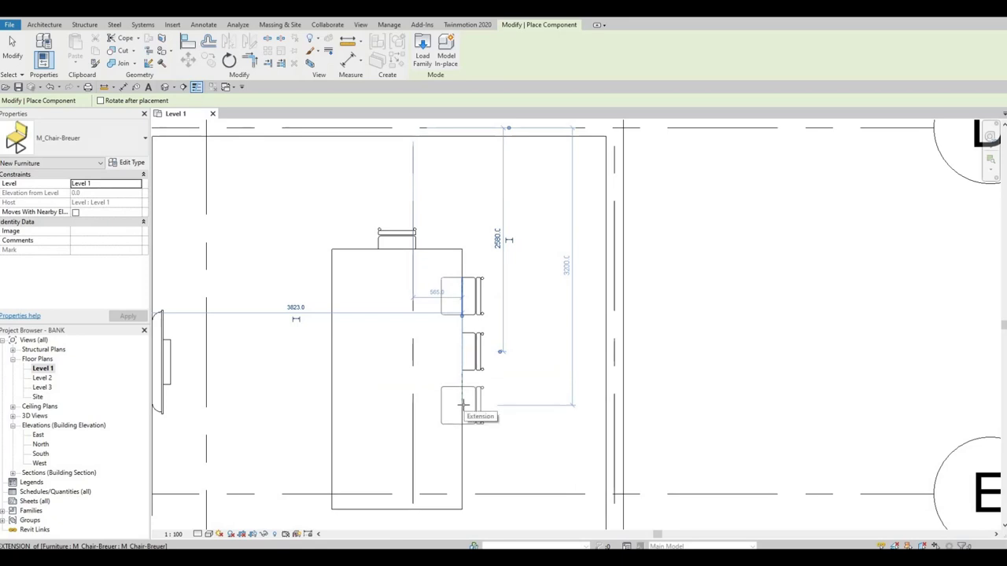
Place the remaining M_Chair-Breuer chairs down the boardroom table's right edge to complete a row of four.
left_click(462, 440)
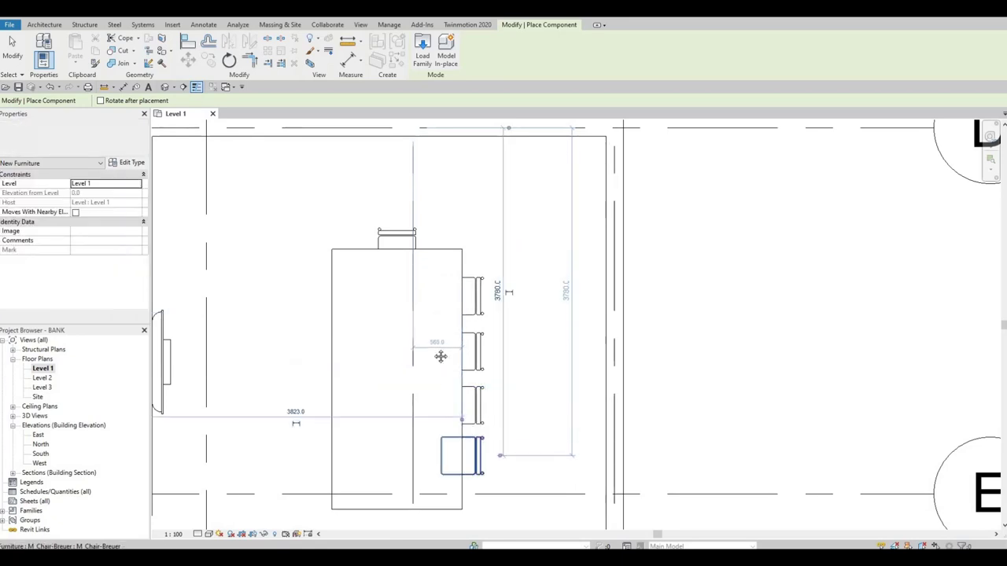
scroll(444, 370, "down", 5)
key("Escape")
key("Escape")
key("Escape")
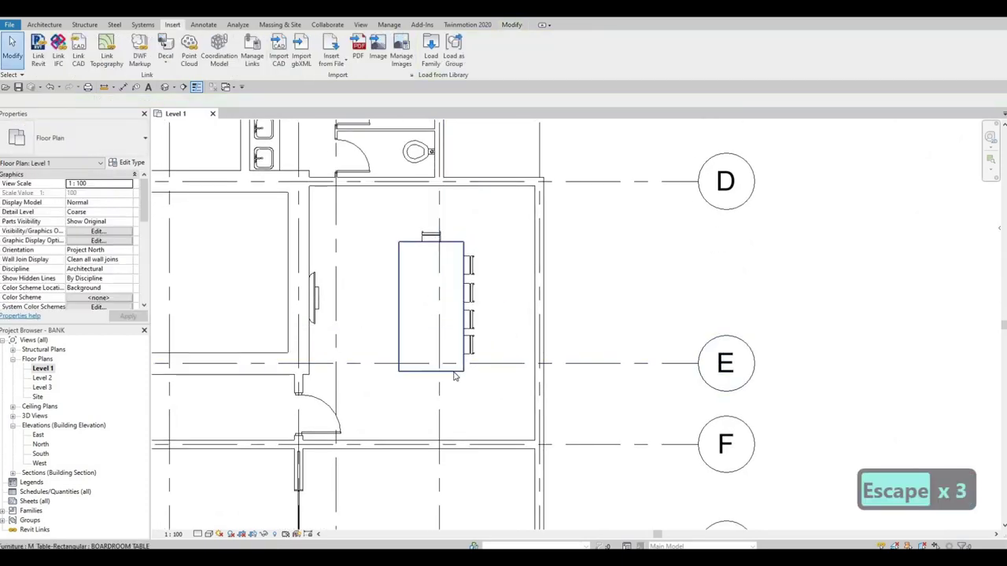
Set the BOARDROOM TABLE type's length to 4000.
left_click(454, 370)
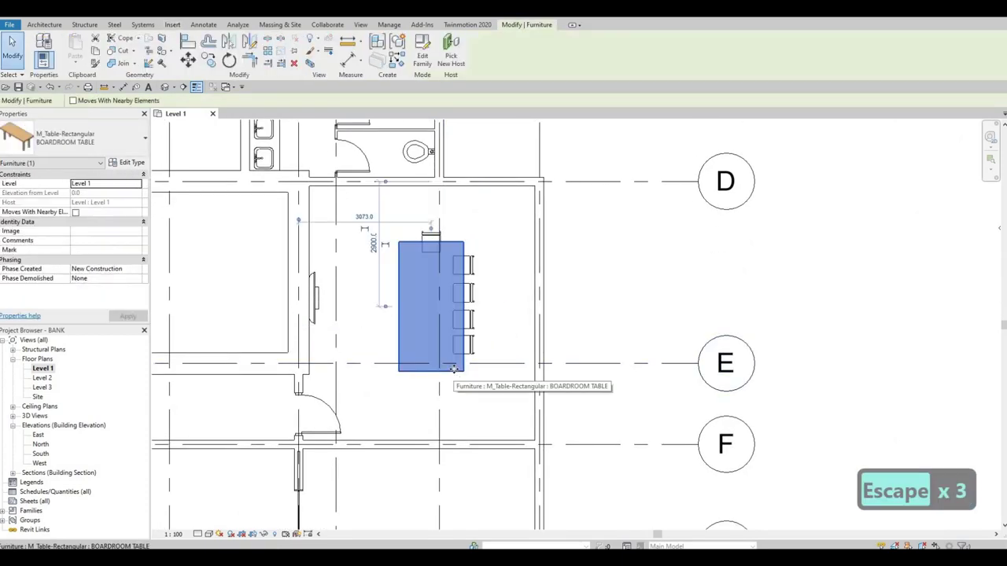
left_click(131, 163)
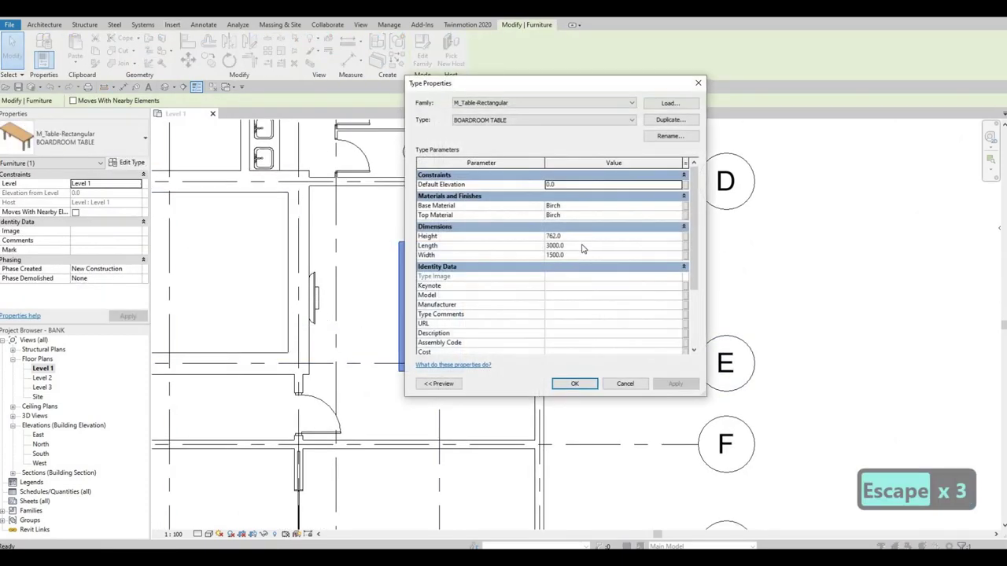
left_click(582, 245)
type("400")
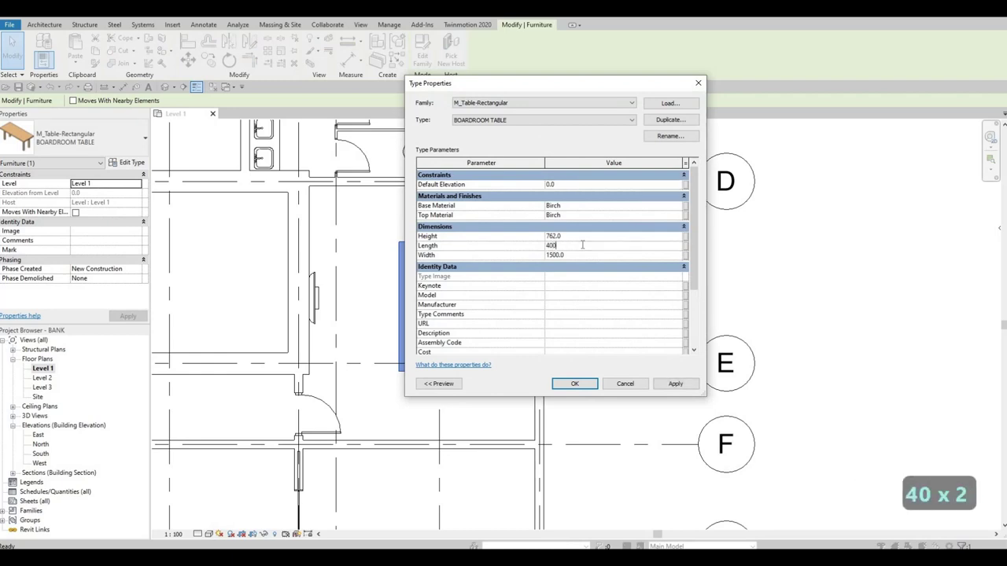
left_click(573, 385)
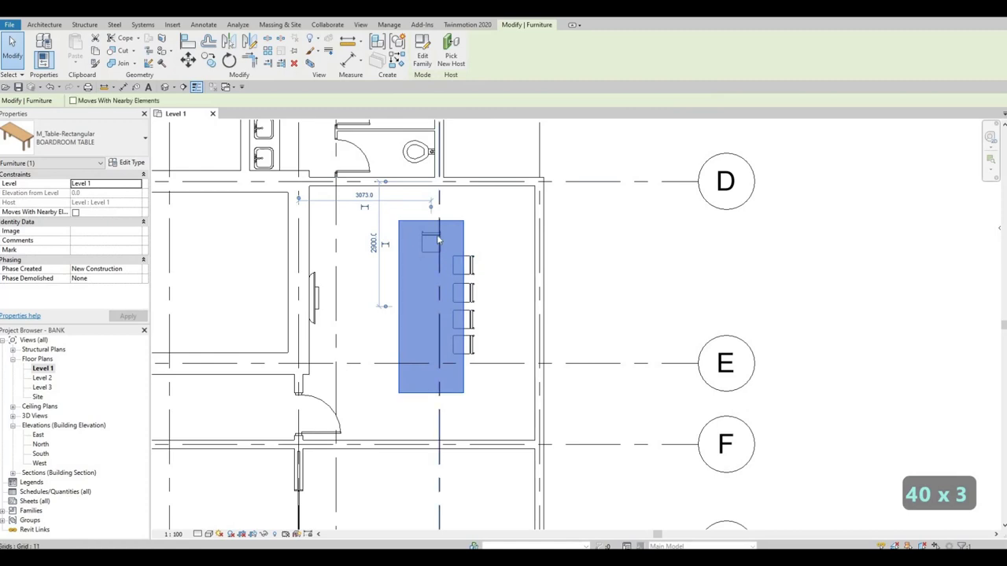
Move the chair at the head of the boardroom table up to the midpoint of the table's upper edge.
key("Escape")
left_click(436, 240)
key("Escape")
left_click(432, 236)
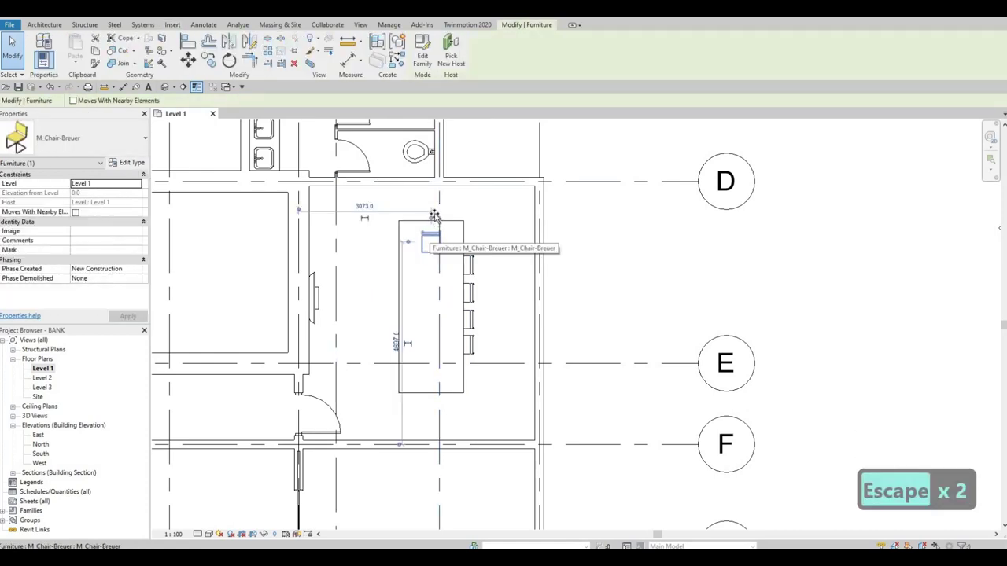
left_click_drag(431, 228, 435, 215)
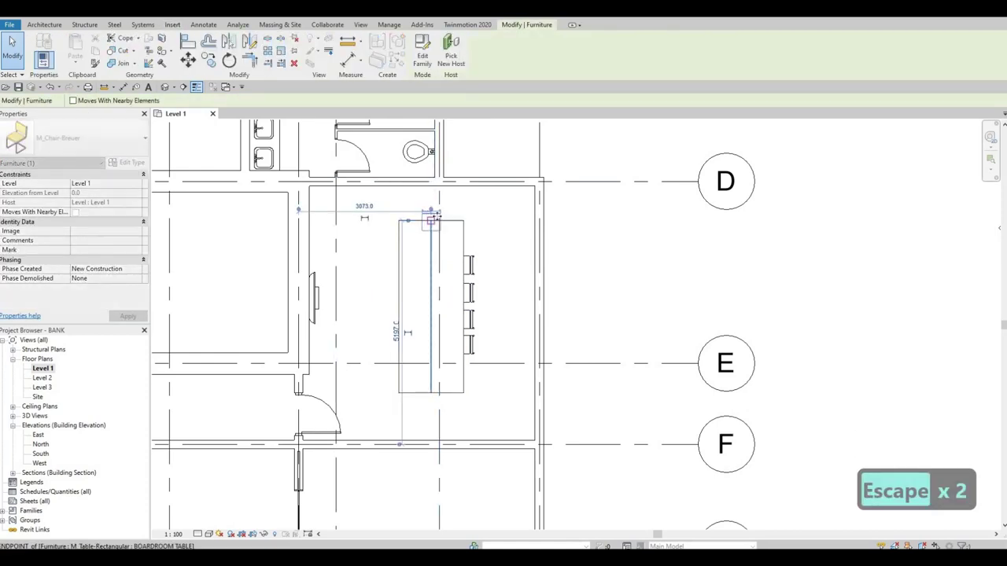
key("Escape")
Copy the uppermost chair on the boardroom table's right side about 650 mm up along the same edge.
left_click(472, 265)
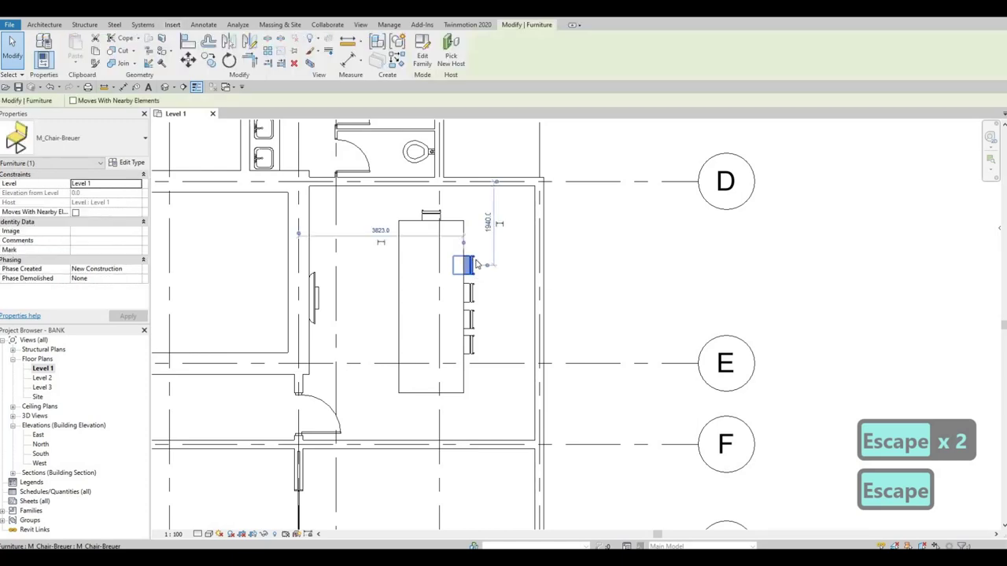
scroll(472, 267, "up", 5)
left_click(476, 373)
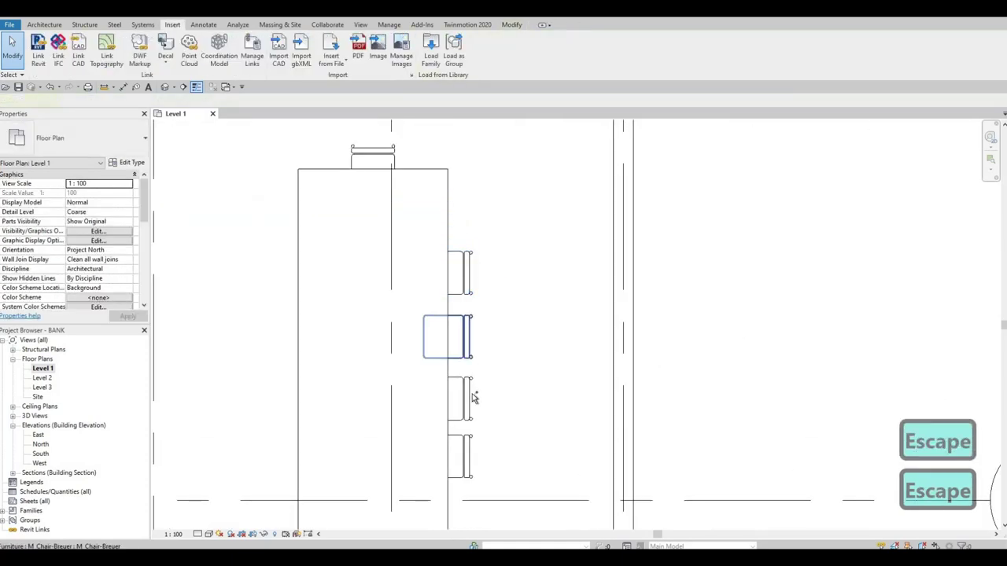
left_click(464, 337)
key("Escape")
left_click(473, 272)
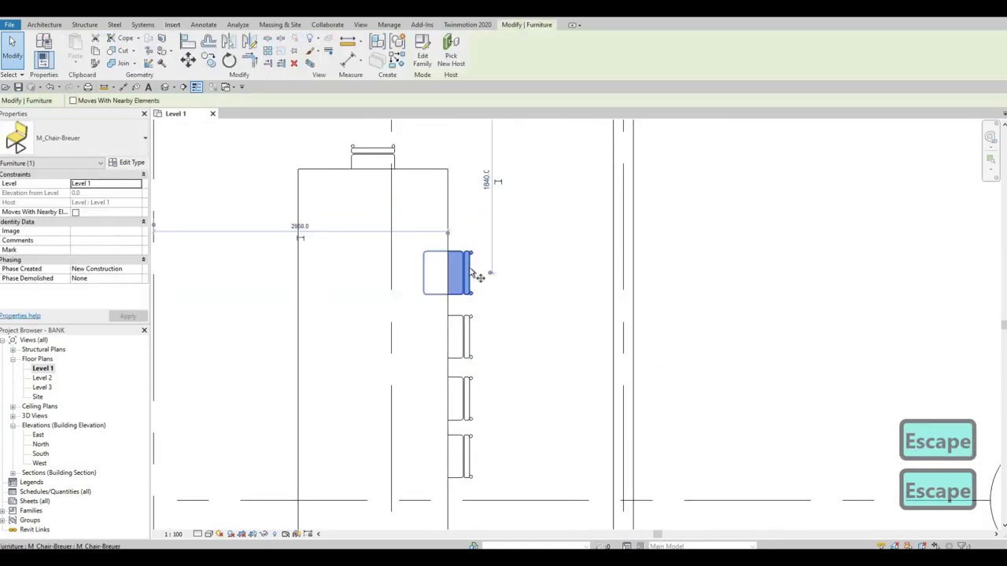
key("c")
key("o")
left_click(470, 268)
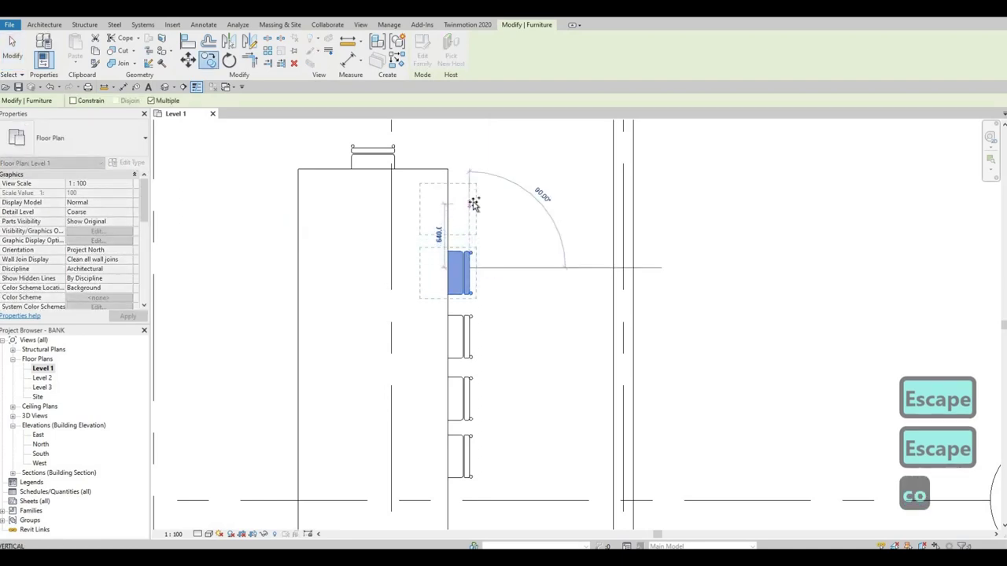
left_click(473, 205)
key("Escape")
scroll(473, 205, "down", 2)
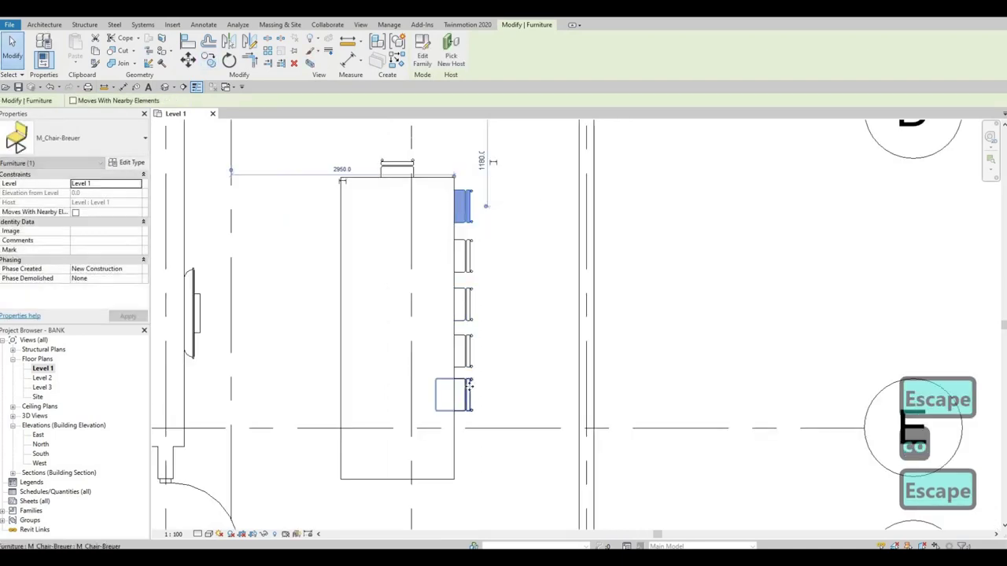
Copy the lowest chair on the table's right side straight down to complete a row of six.
left_click(470, 389)
key("c")
key("o")
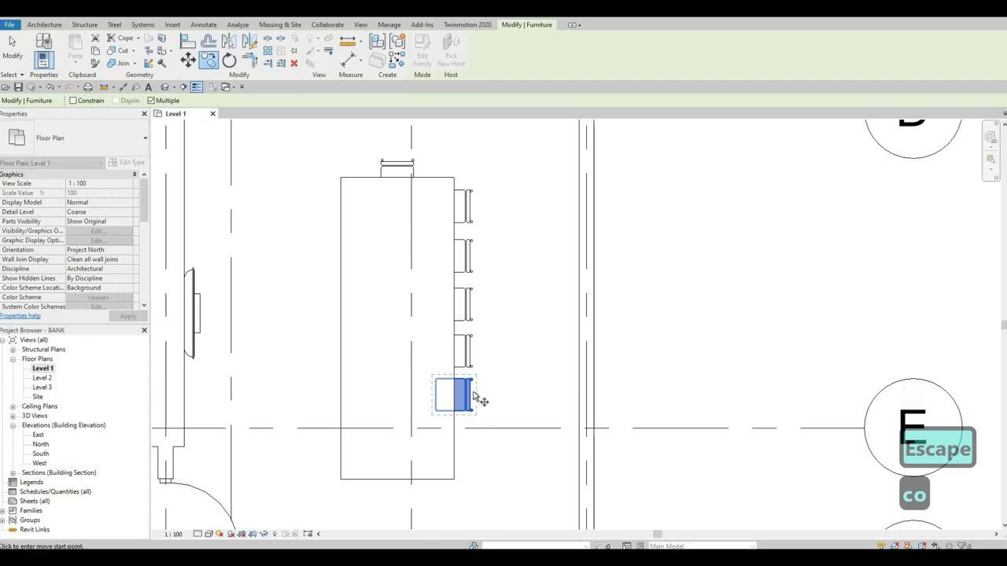
left_click(472, 395)
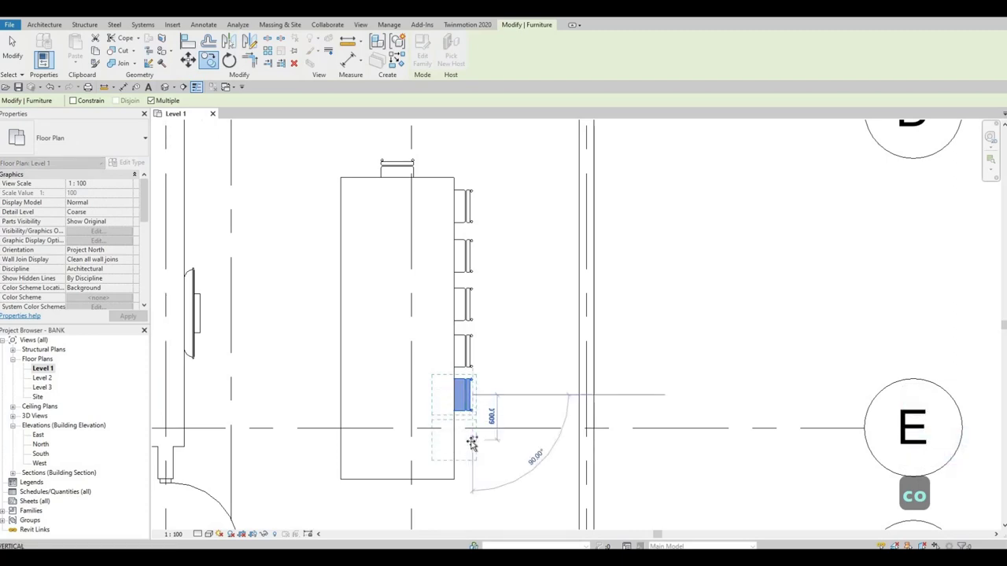
key("Escape")
key("Escape")
scroll(476, 286, "down", 2)
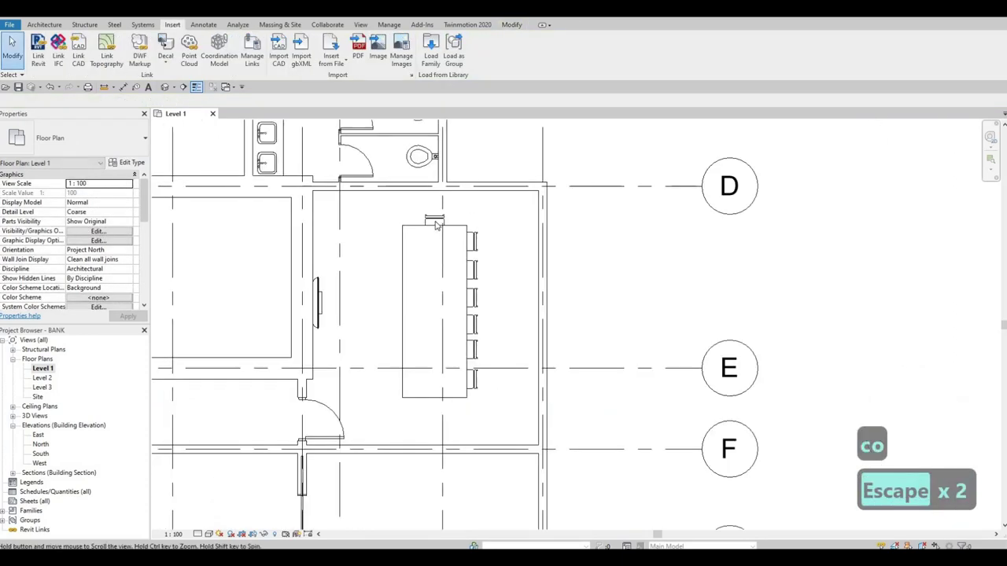
key("Escape")
Mirror a copy of the head chair to the table's lower end across a horizontal axis drawn from the table's midpoint.
left_click(434, 223)
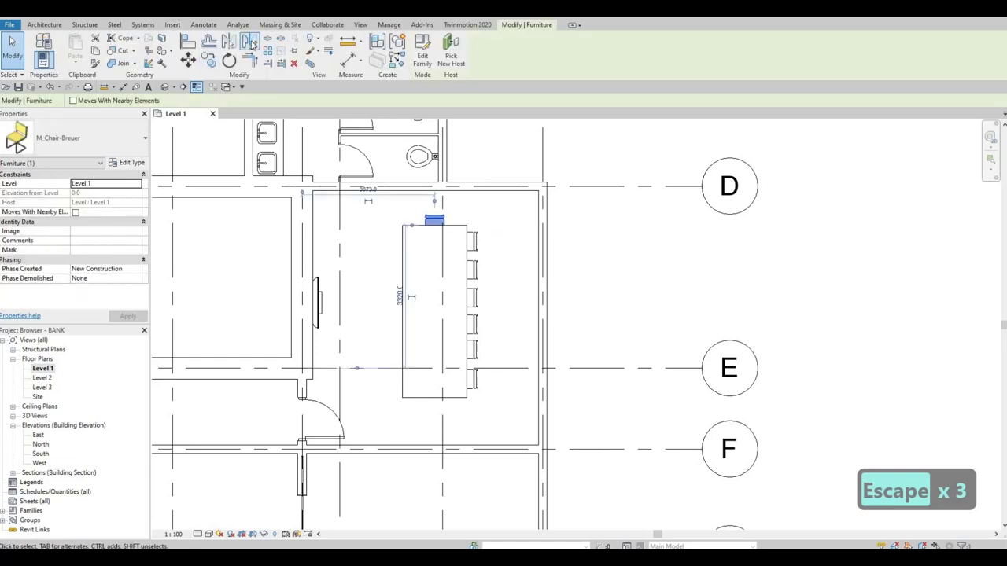
key("d")
key("m")
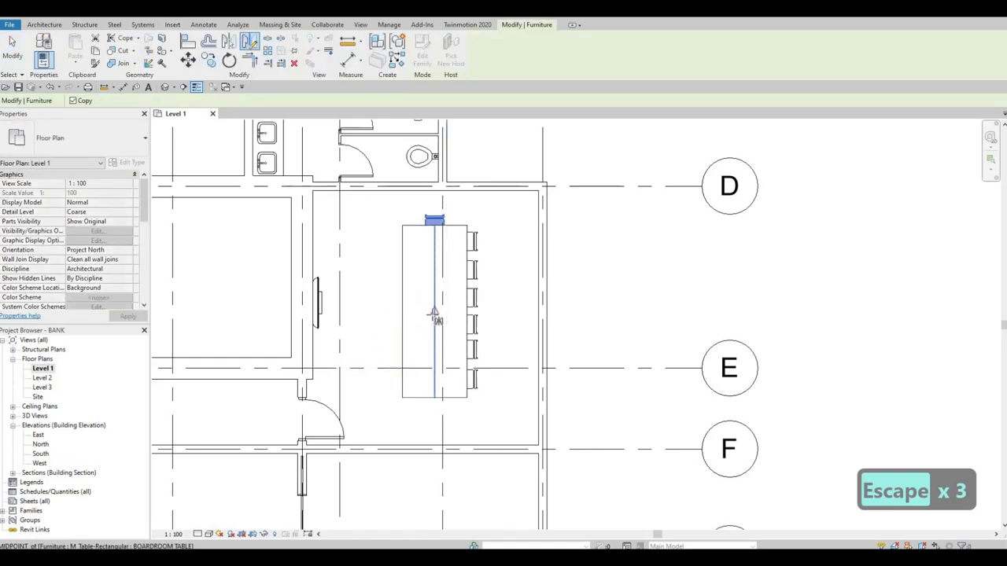
left_click(454, 317)
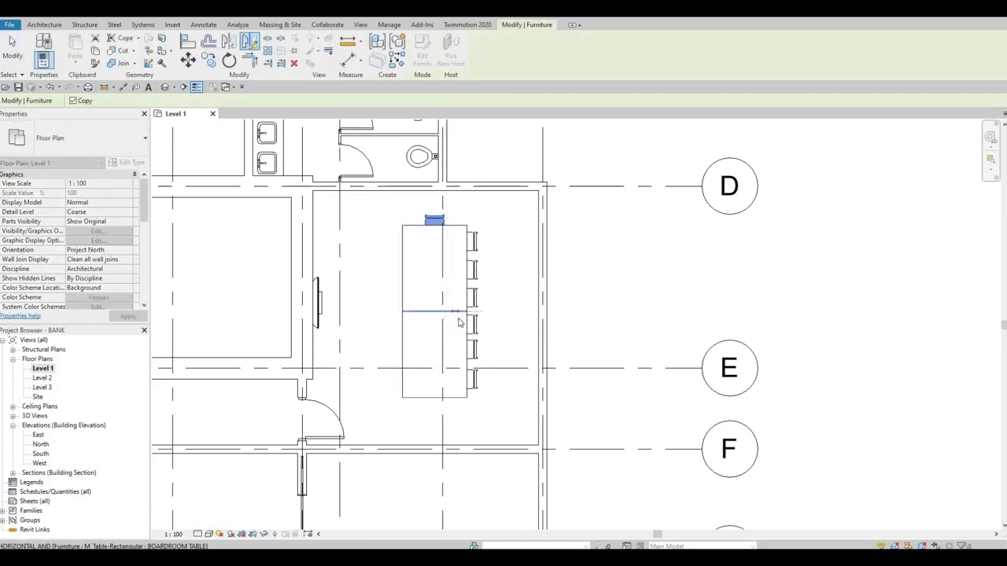
left_click(480, 354)
key("Escape")
key("Escape")
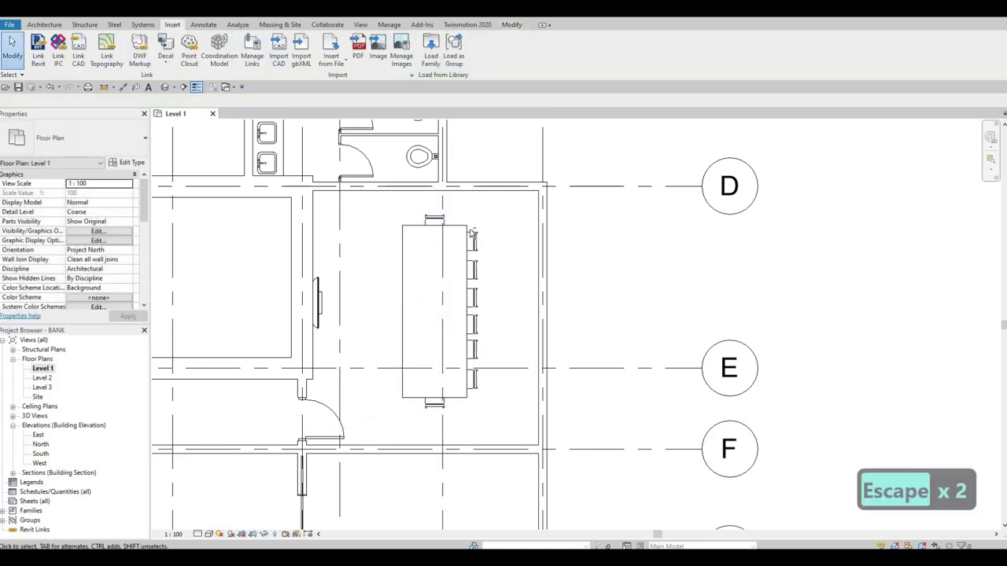
Mirror copies of the six right-side chairs to the table's left side about its vertical centreline.
left_click_drag(491, 328, 498, 403)
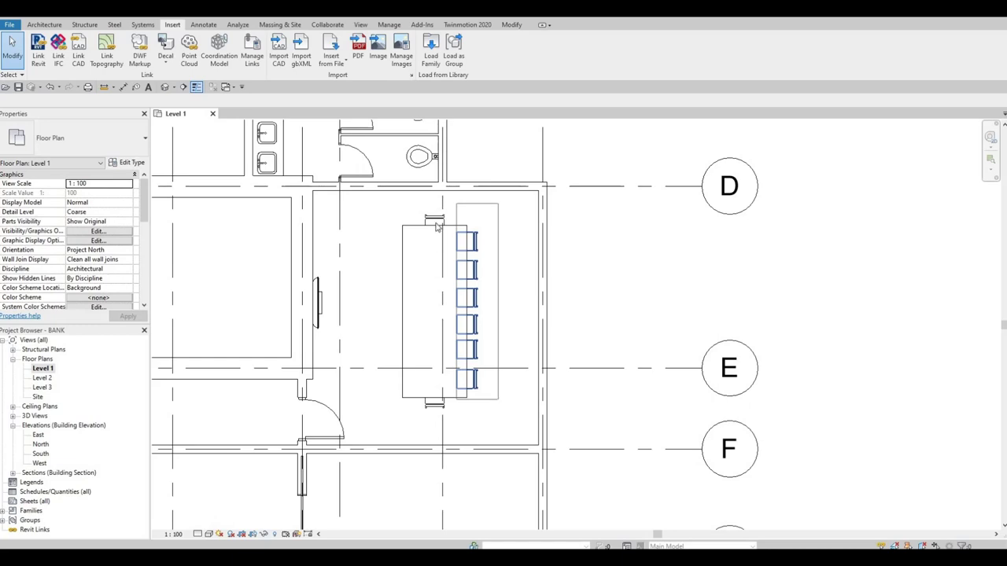
left_click_drag(438, 227, 435, 226)
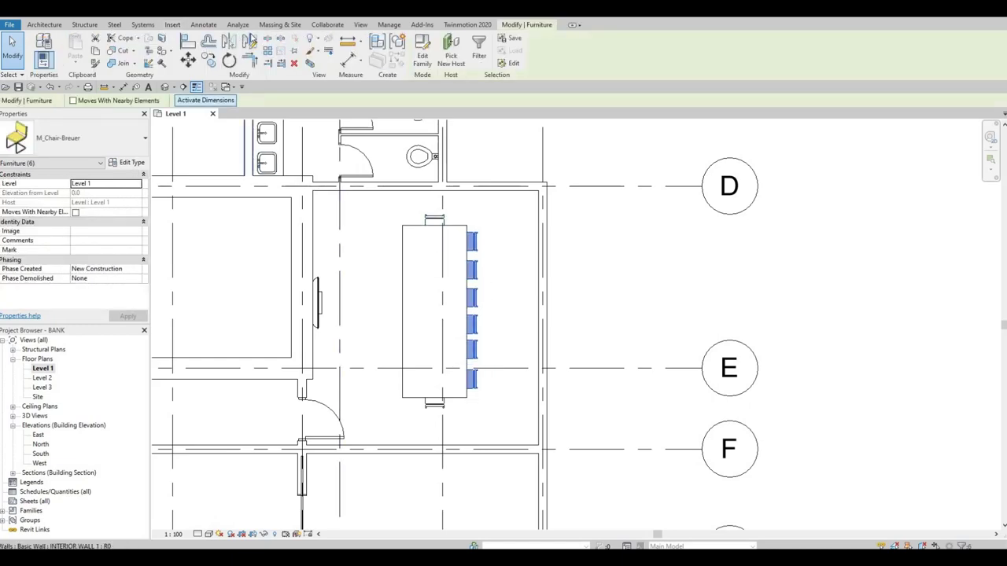
left_click(249, 41)
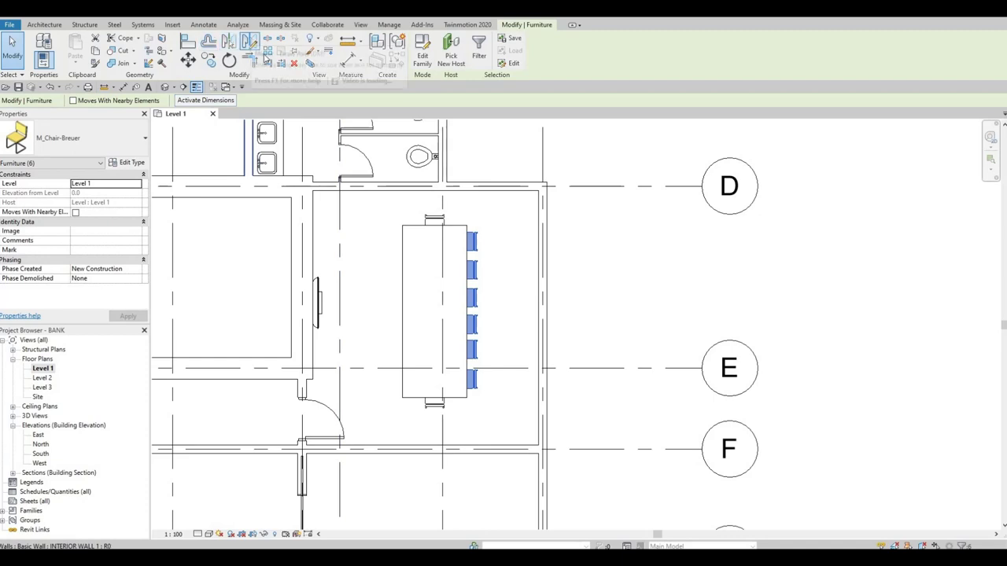
left_click(438, 247)
left_click(438, 295)
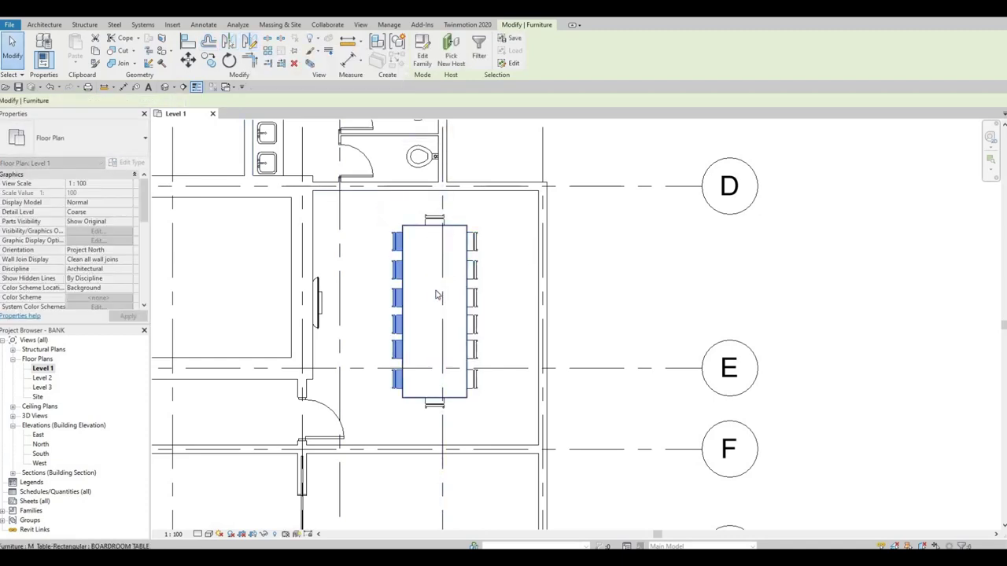
key("Escape")
key("Escape")
scroll(550, 302, "down", 2)
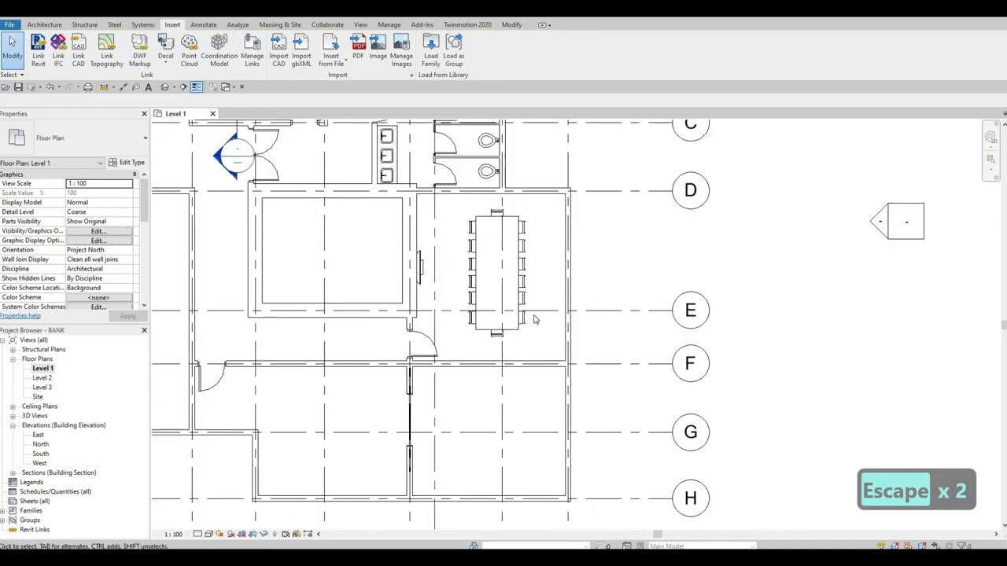
Load the M_Credenza family from the Storage folder.
scroll(541, 296, "down", 2)
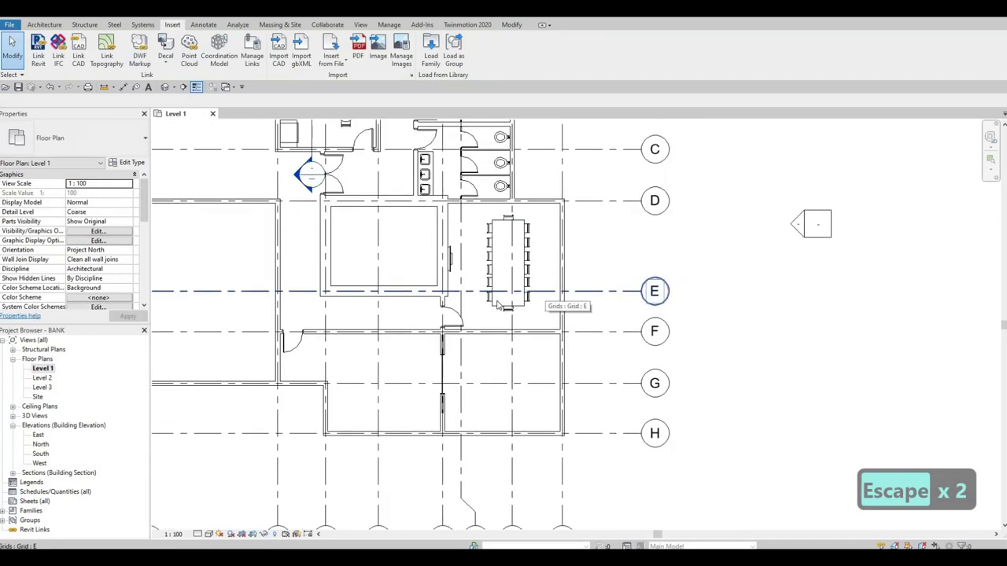
middle_click_drag(499, 329, 568, 307)
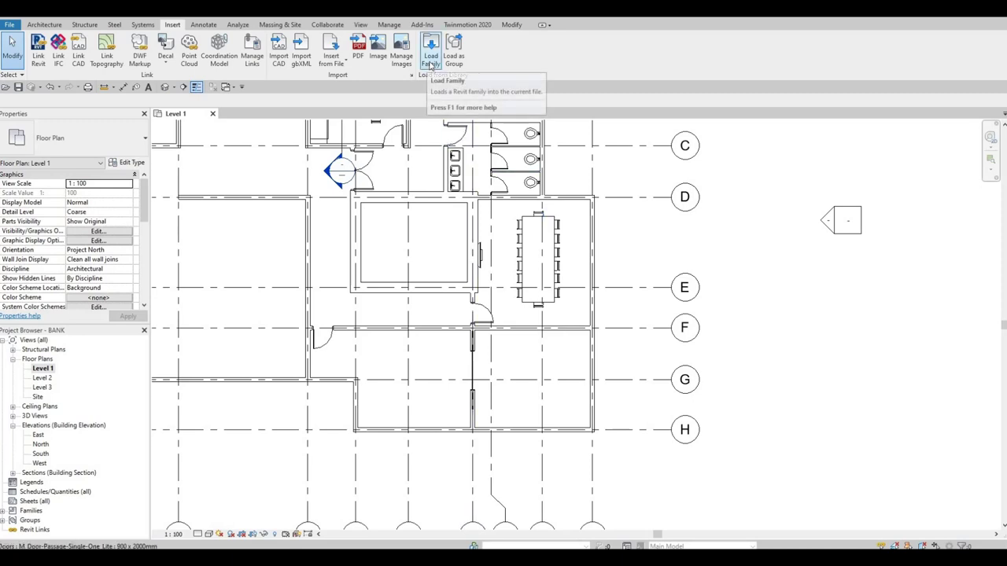
left_click(431, 58)
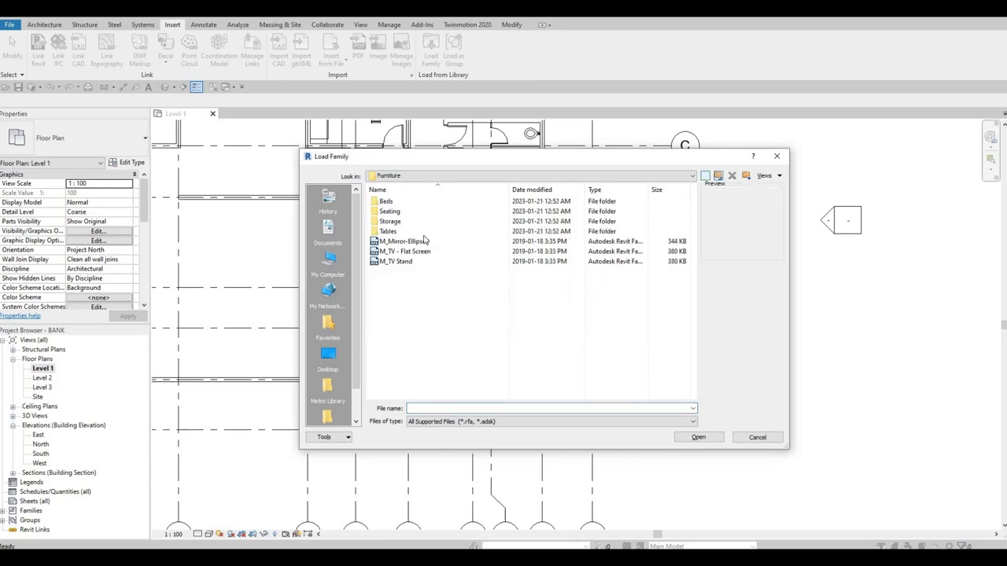
double_click(412, 223)
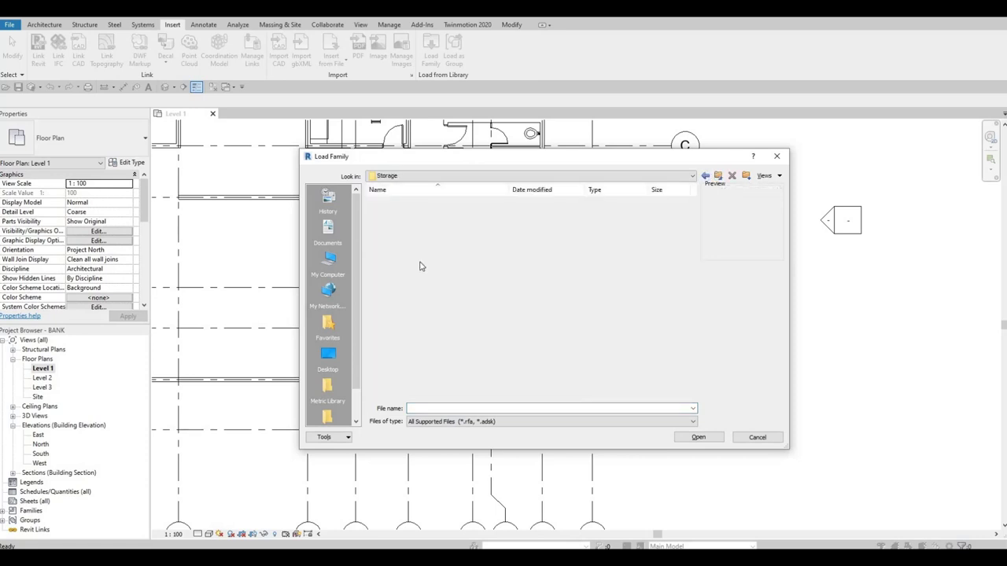
left_click(413, 241)
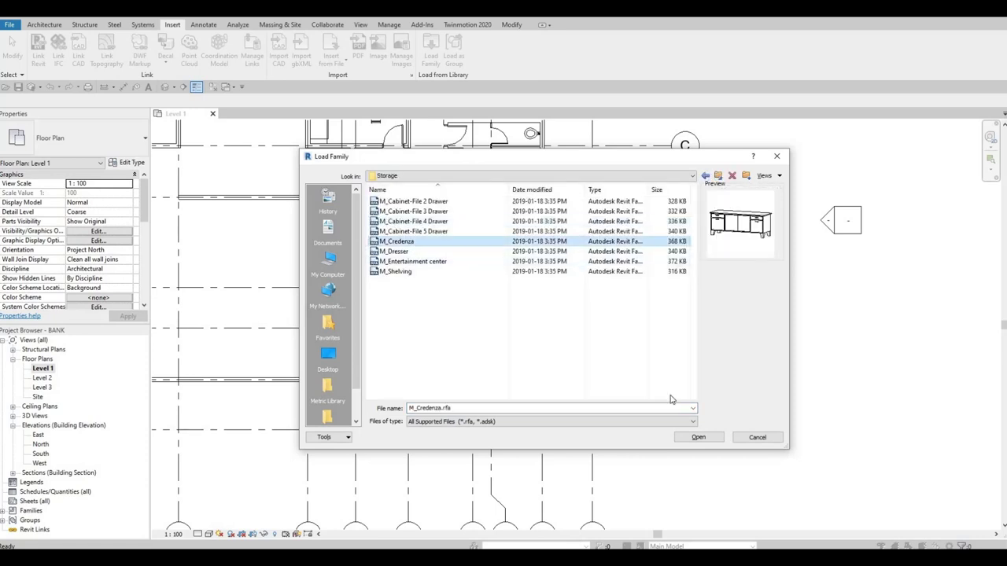
left_click(704, 439)
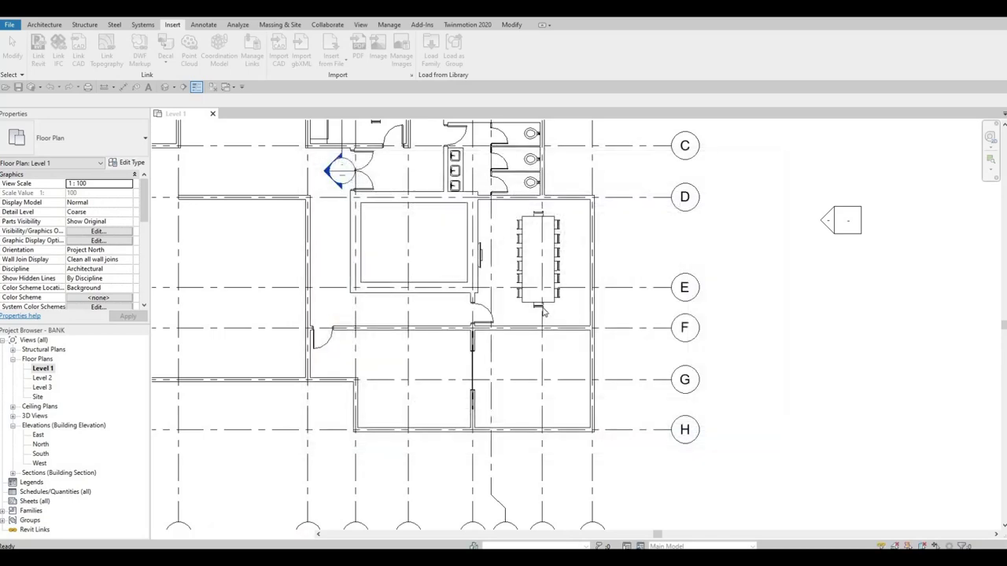
Place two rotated M_Credenza 1830 x 0610mm units end to end along the boardroom's left wall, beneath the TV.
key("c")
key("m")
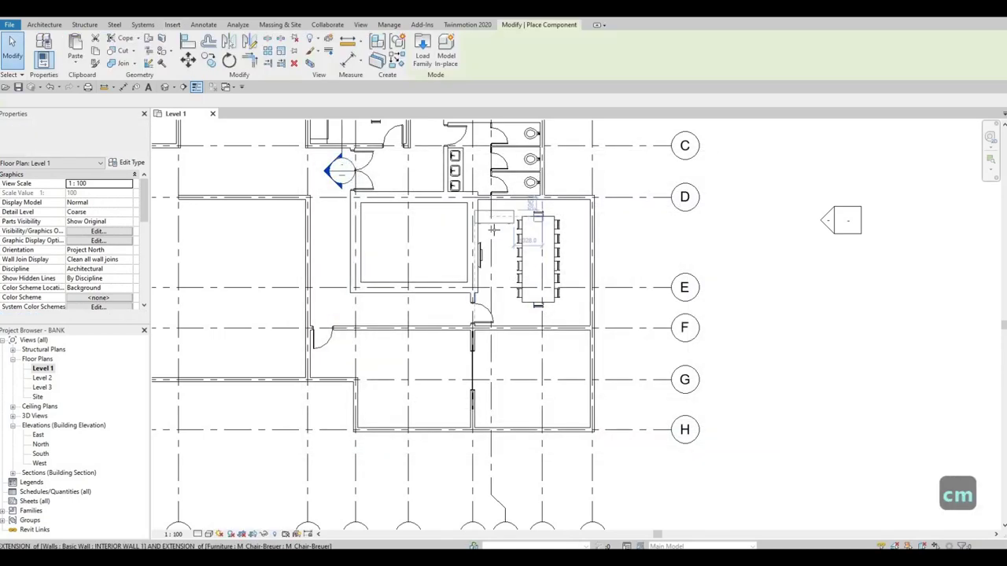
scroll(493, 229, "up", 5)
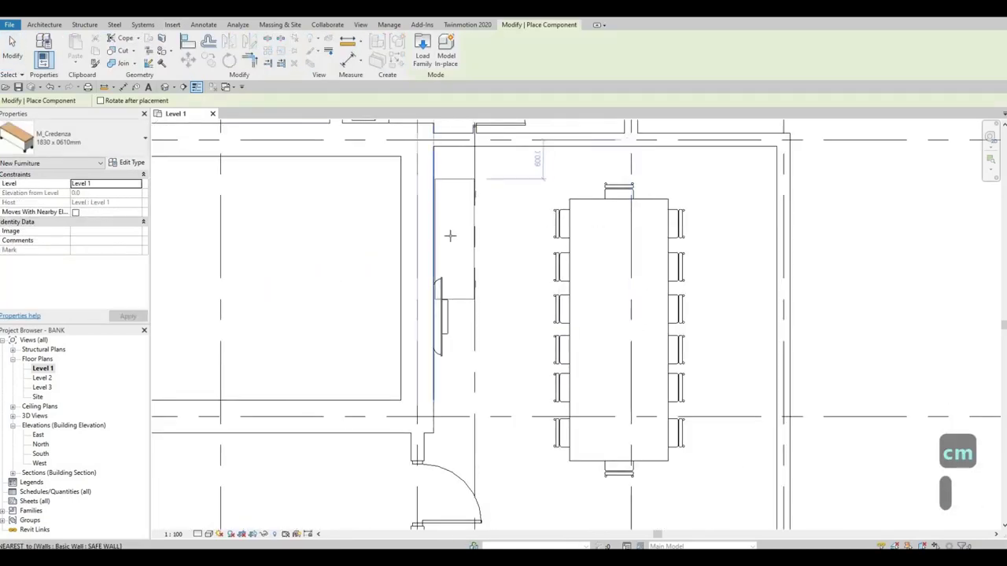
scroll(450, 229, "up", 2)
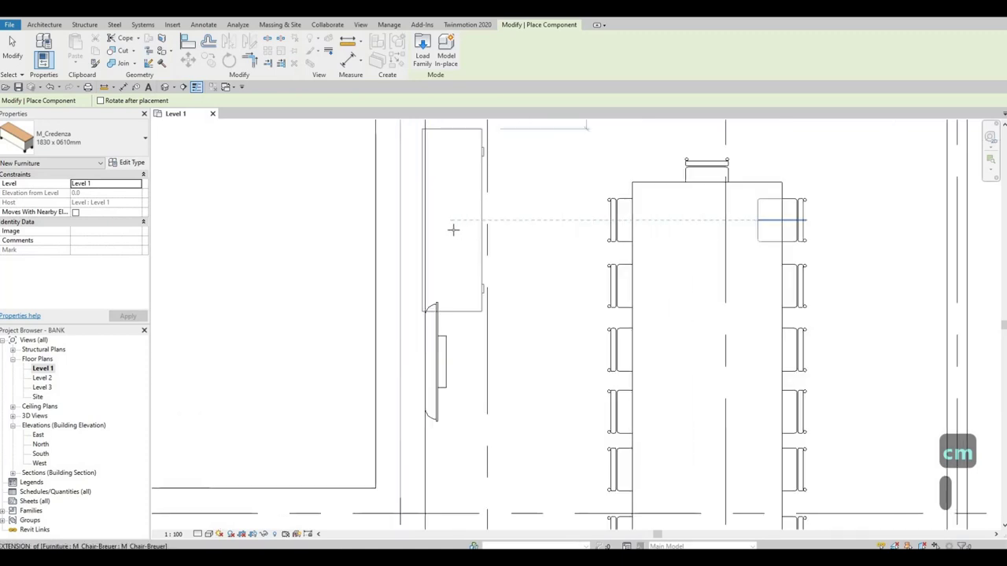
left_click(459, 421)
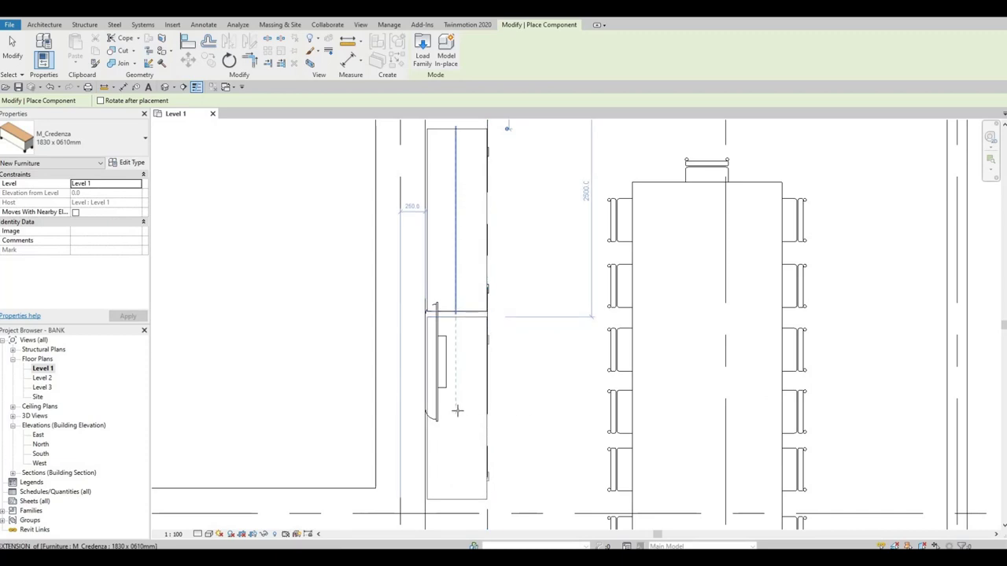
left_click(463, 360)
scroll(462, 358, "down", 2)
key("Escape")
key("Escape")
key("Escape")
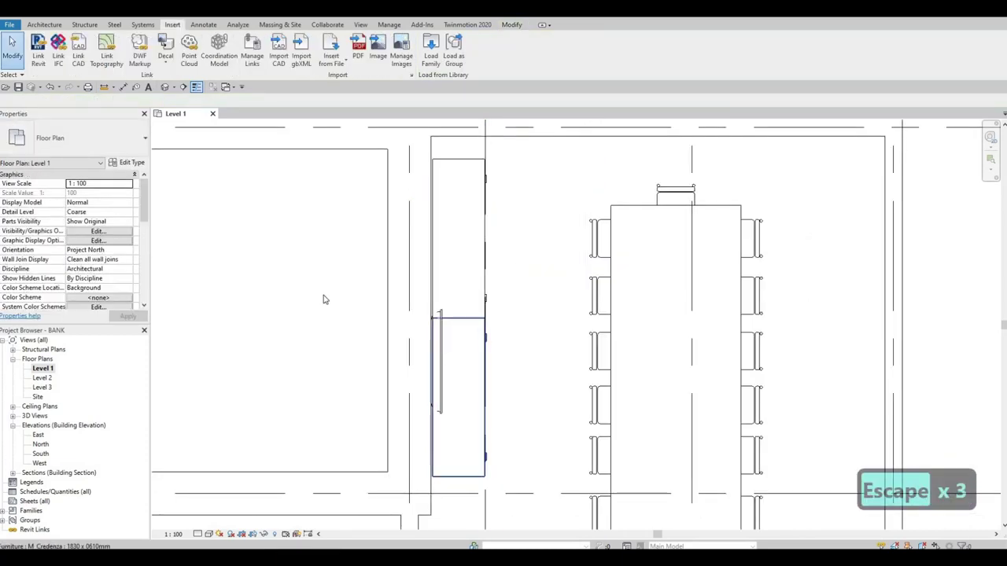
Set the flat-screen TV's elevation from Level 1 to 700.
left_click(439, 362)
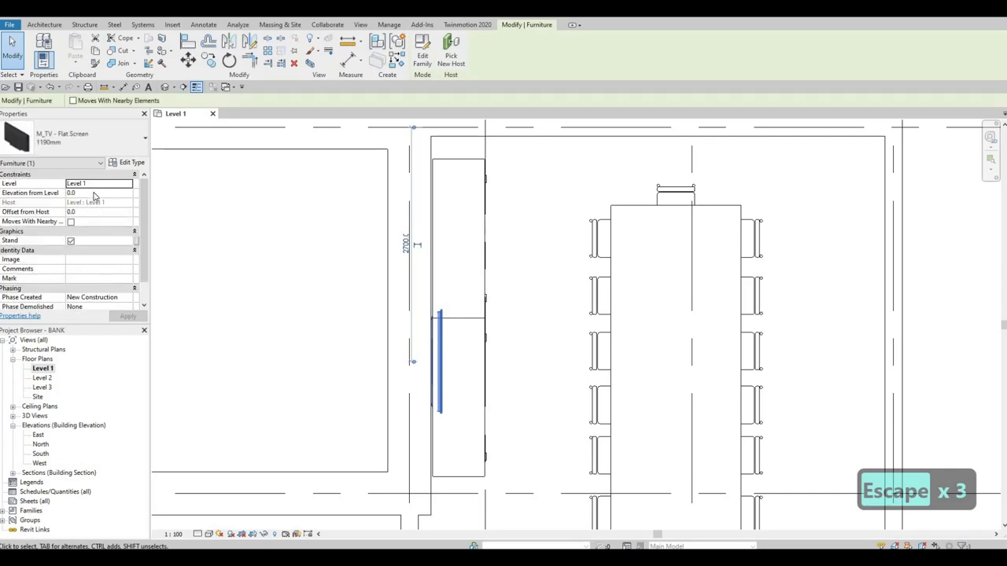
left_click(94, 193)
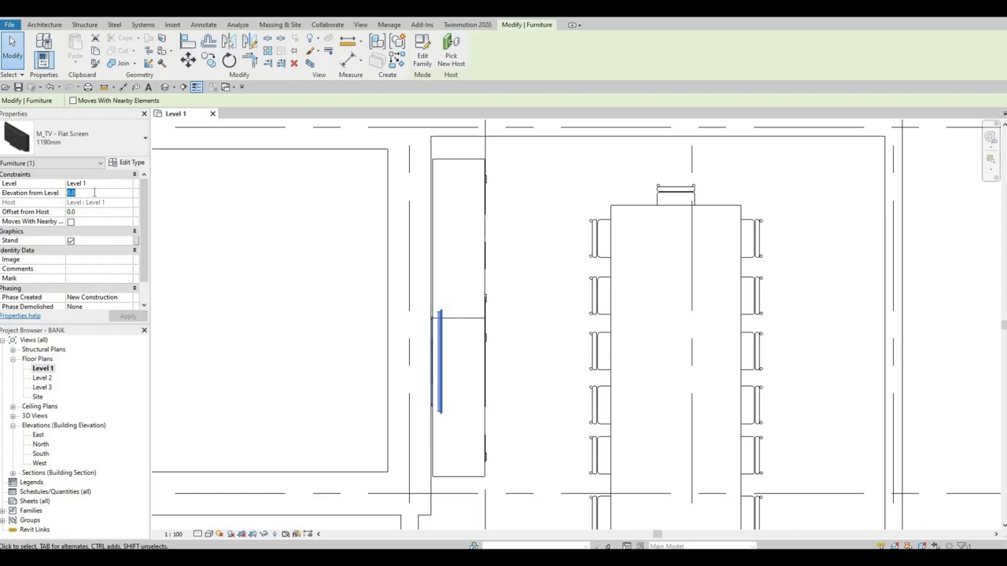
type("7200")
key("BackSpace")
key("BackSpace")
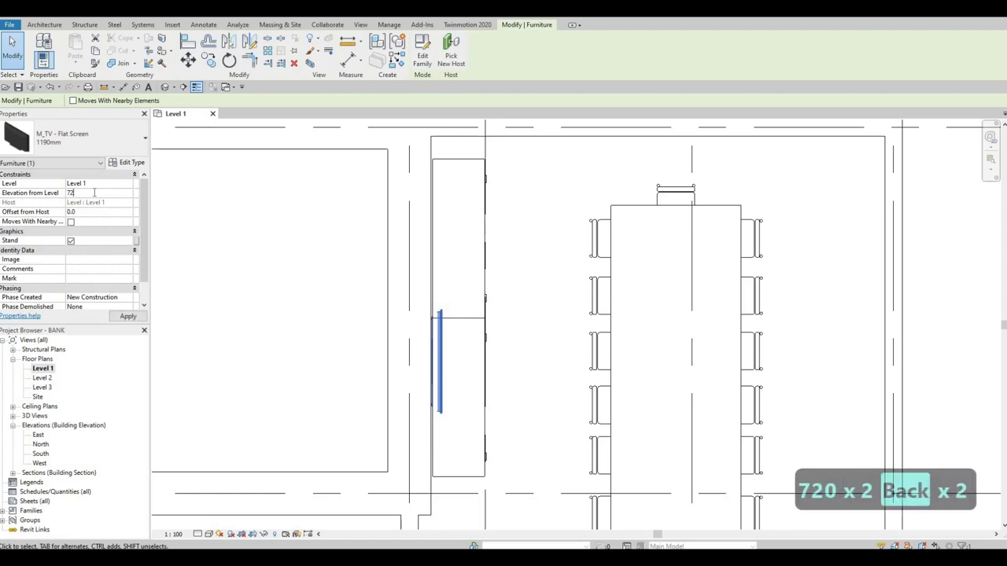
type("00")
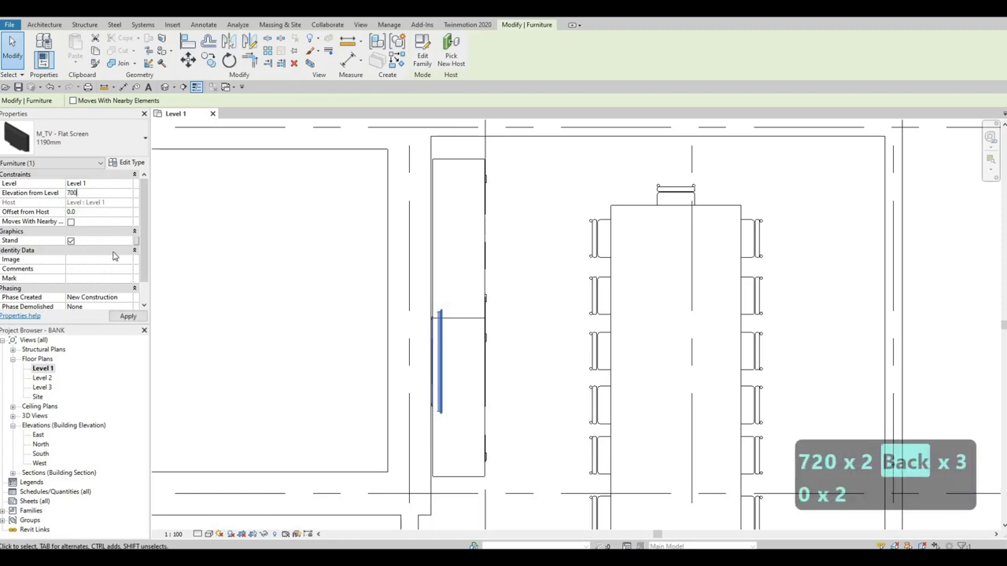
left_click(129, 315)
key("Escape")
key("Escape")
Align the backs of the two credenzas flush with the face of the boardroom's left wall.
scroll(381, 303, "down", 2)
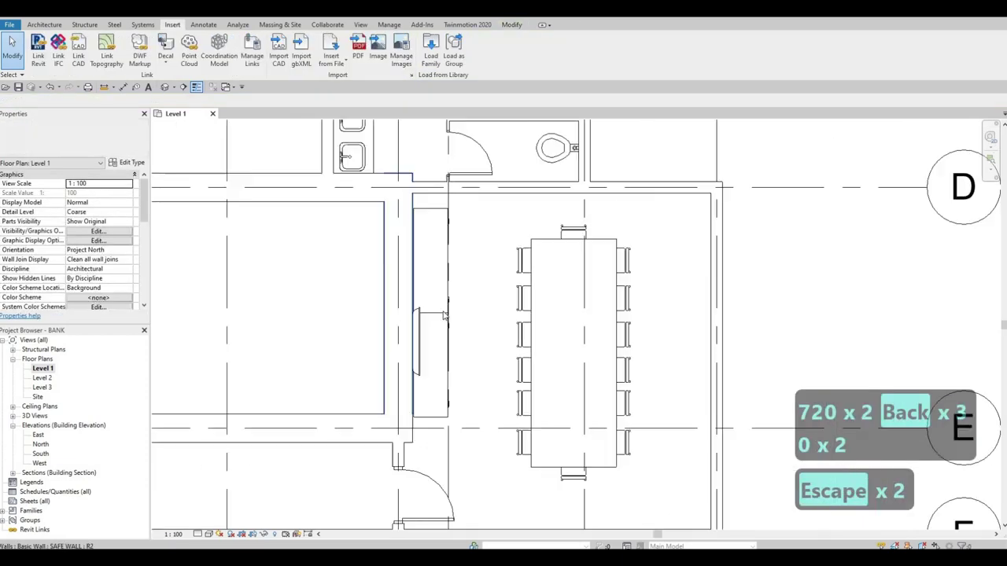
scroll(429, 263, "up", 2)
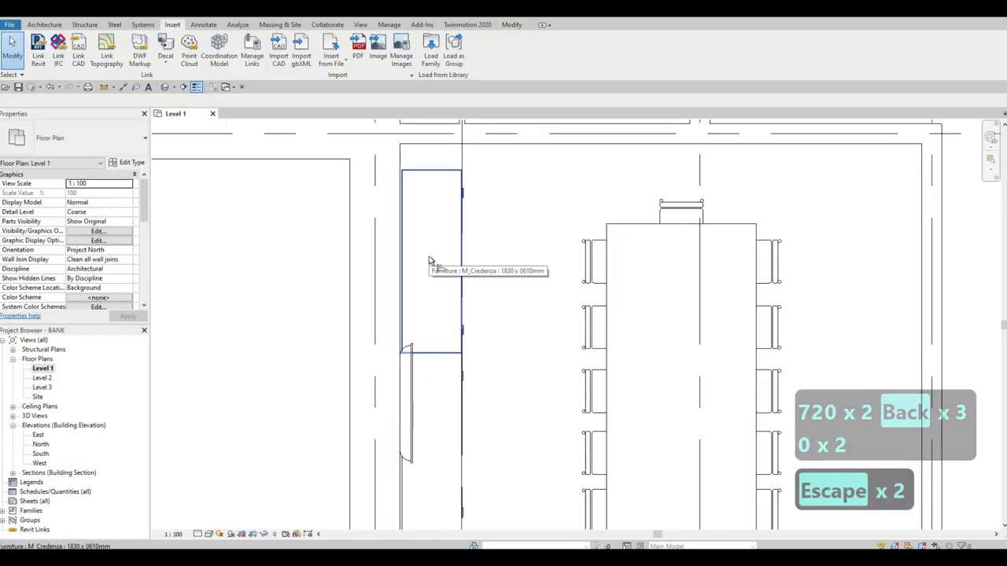
key("a")
key("l")
scroll(396, 207, "up", 2)
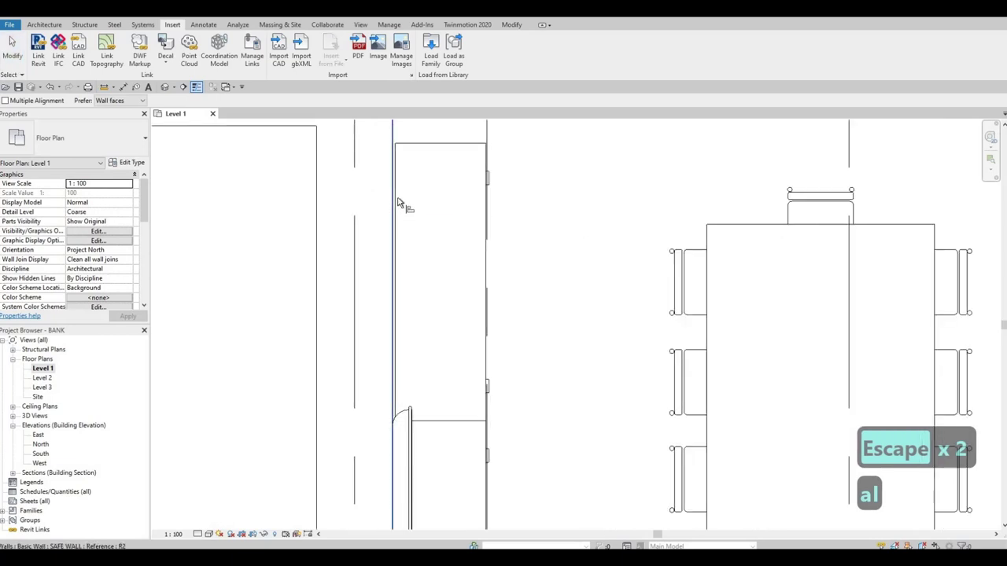
middle_click_drag(397, 279, 395, 274)
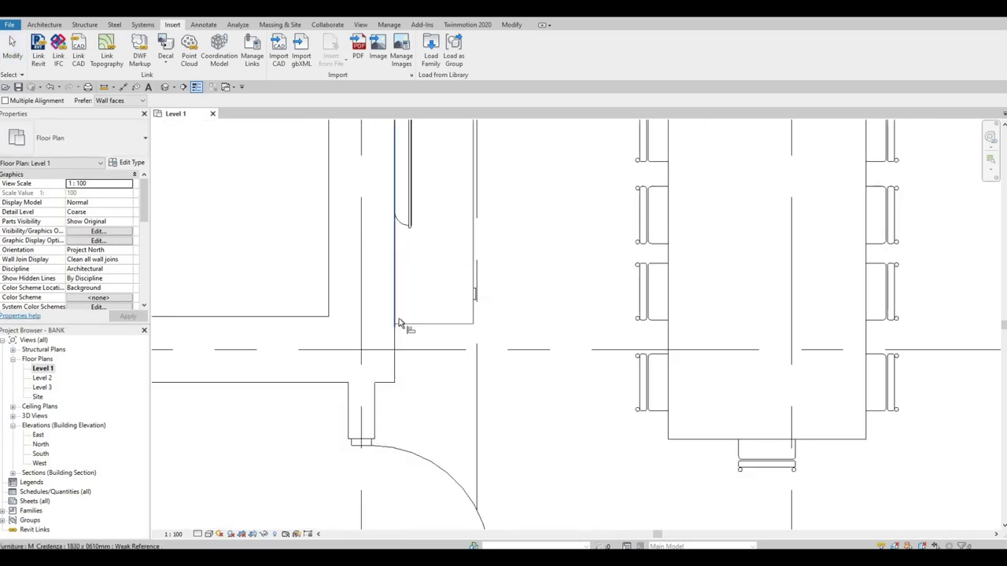
scroll(405, 307, "down", 3)
key("Escape")
key("Escape")
scroll(420, 276, "down", 2)
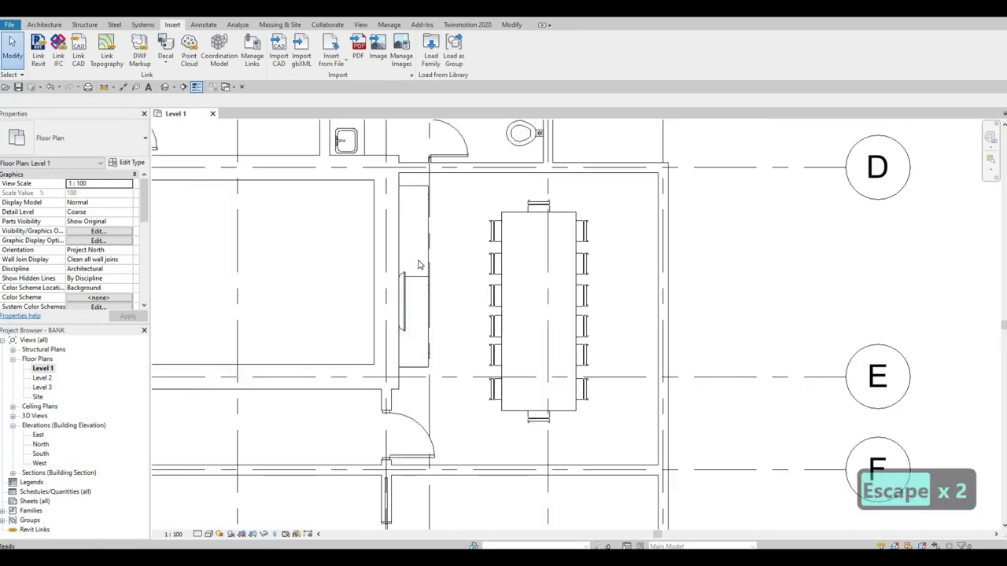
scroll(418, 183, "down", 1)
key("Escape")
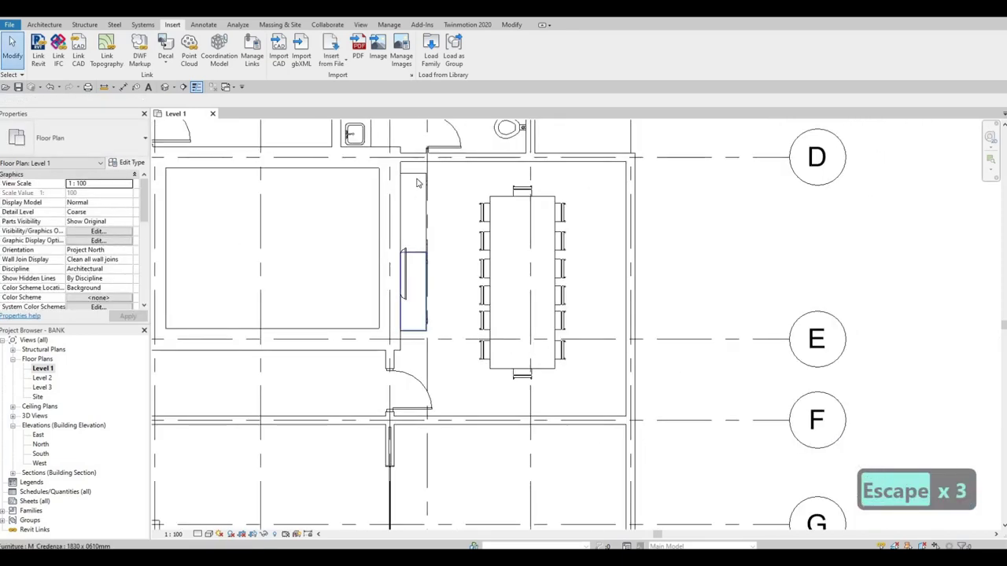
Nudge both credenzas together seven increments down the plan along the boardroom's left wall.
left_click(415, 337)
left_click(414, 332, "ctrl")
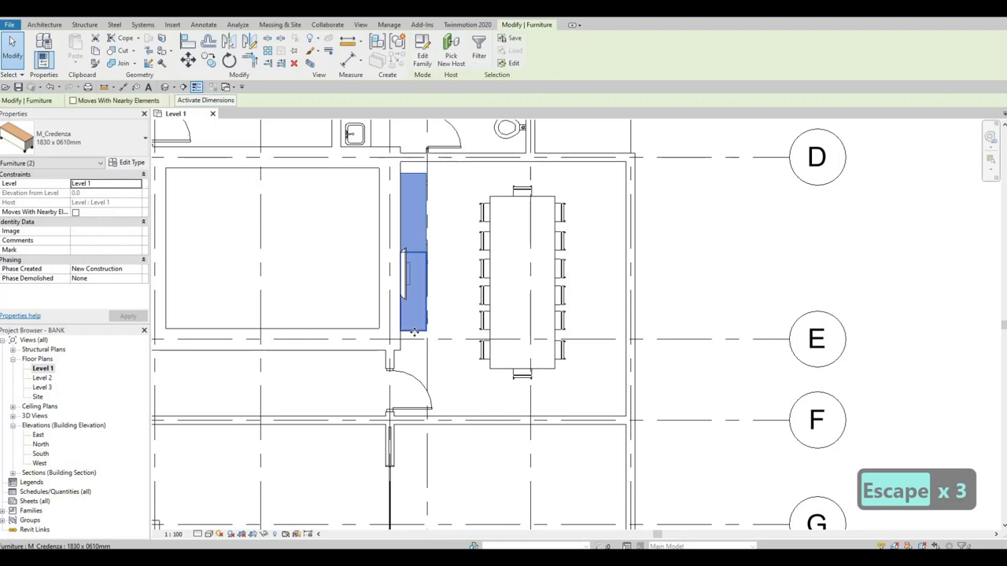
key("Down")
key("Down")
key("Down")
key("Down")
key("Down")
key("Down")
key("Down")
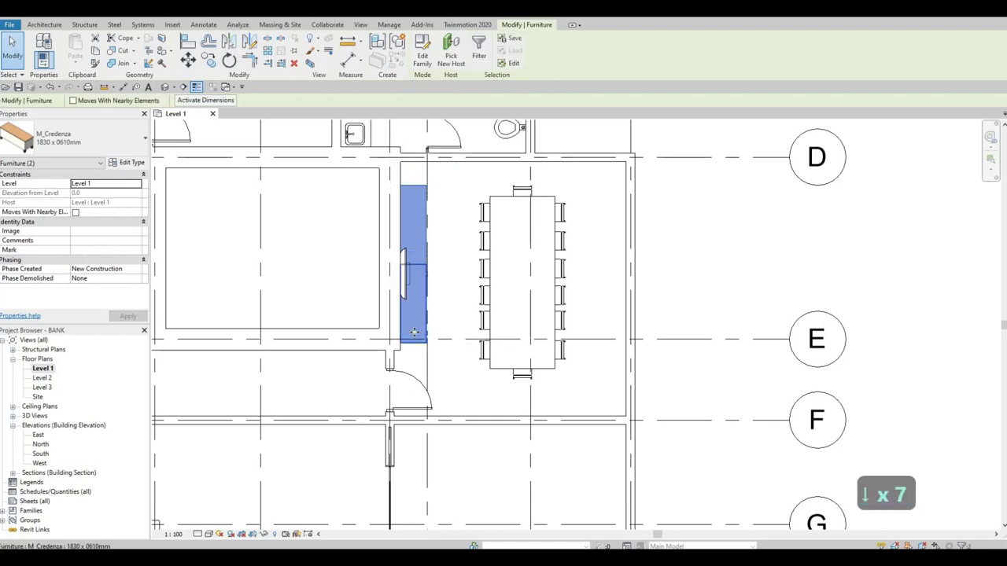
key("Escape")
key("Escape")
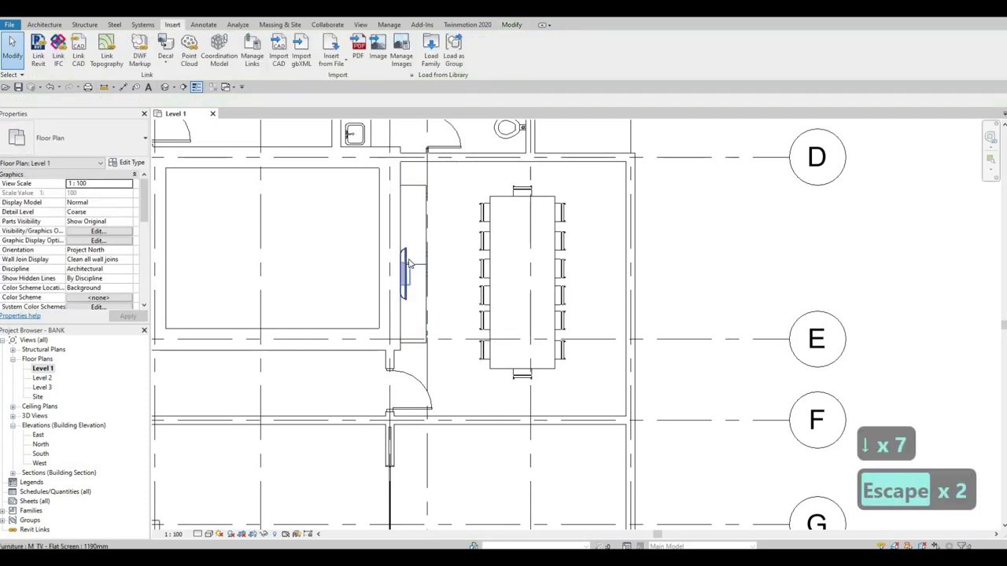
Nudge the flat-screen TV up the plan along its wall to centre it on the joint between the two credenzas.
left_click(407, 262)
key("Up")
key("Up")
key("Up")
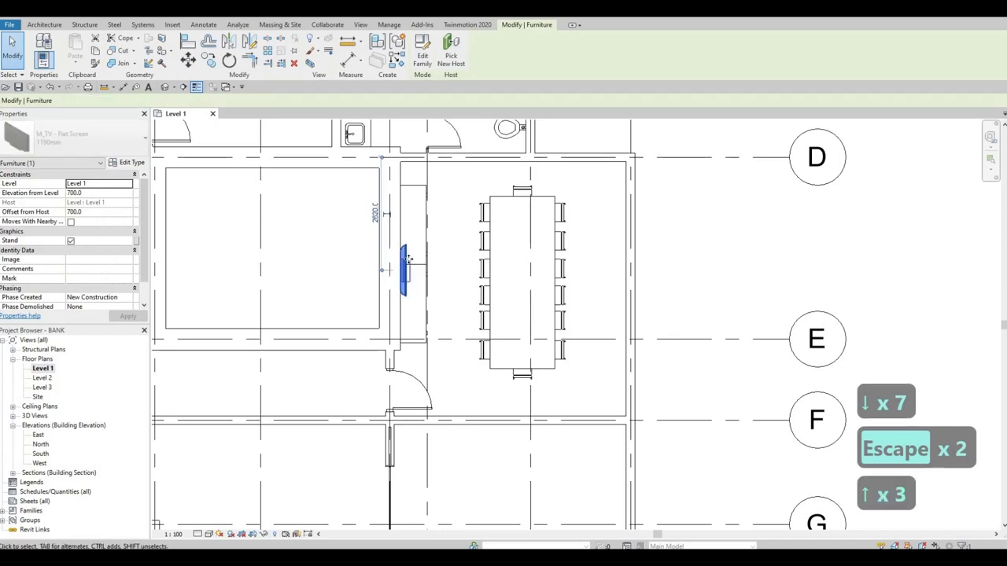
key("Up")
key("Up")
key("Up")
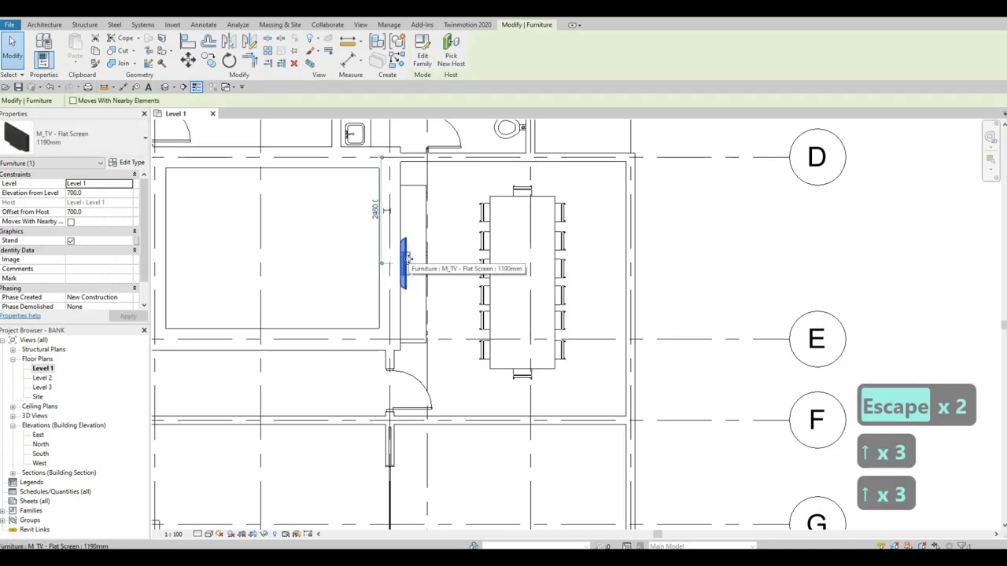
key("Escape")
key("Escape")
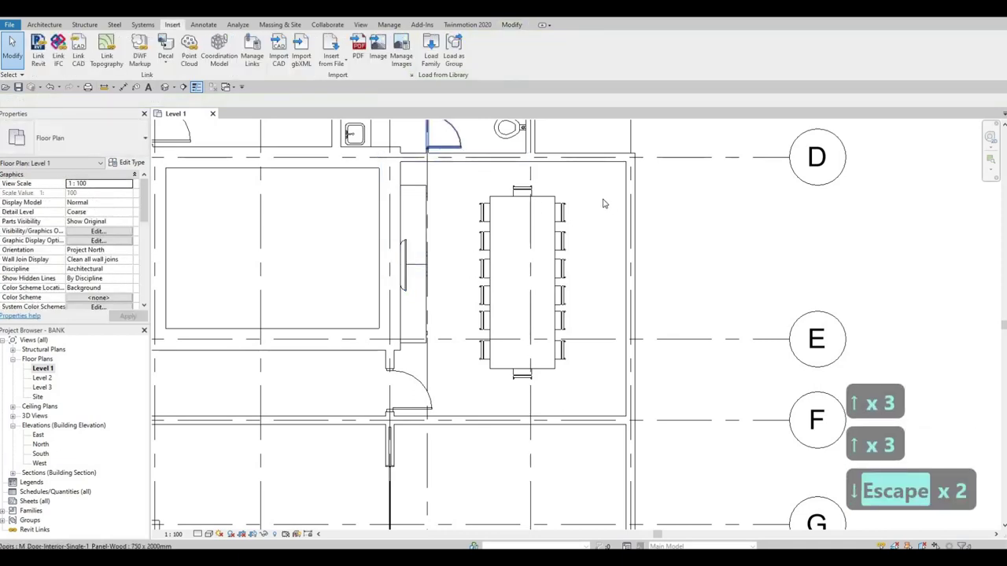
Load the M_Desk family from the Furniture library's Tables folder, overwriting the existing version.
middle_click_drag(574, 300, 574, 268)
scroll(572, 268, "down", 5)
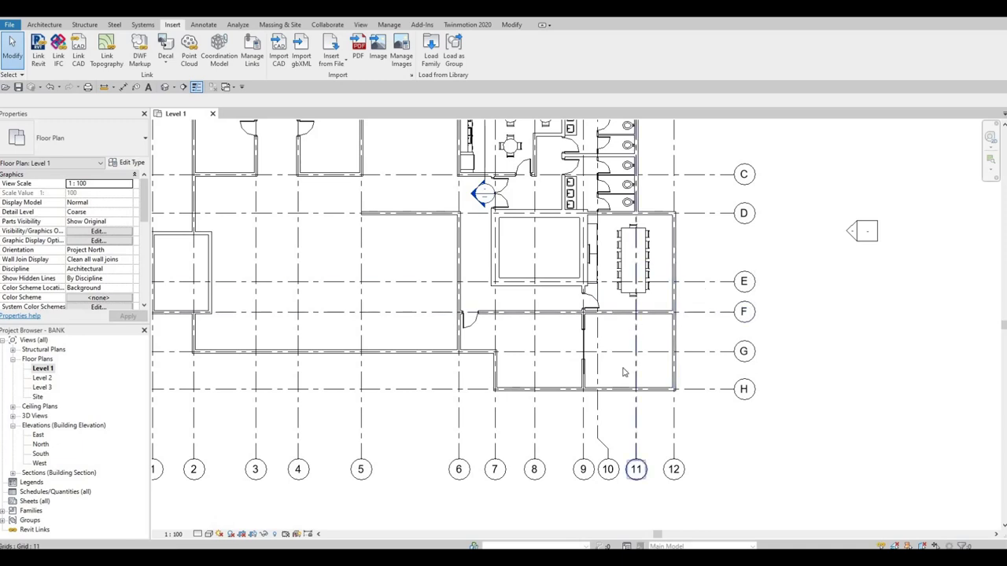
left_click(622, 313)
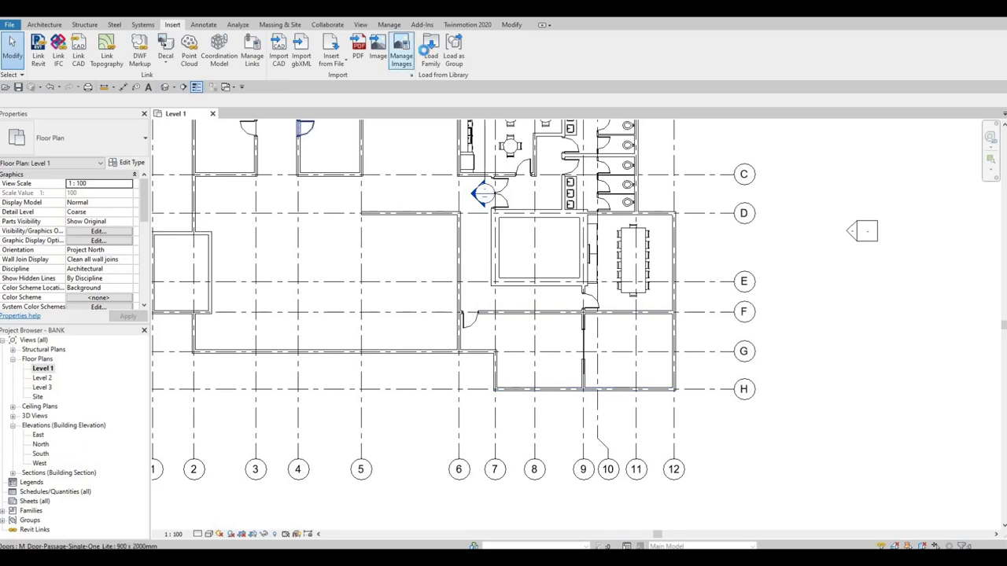
left_click(431, 51)
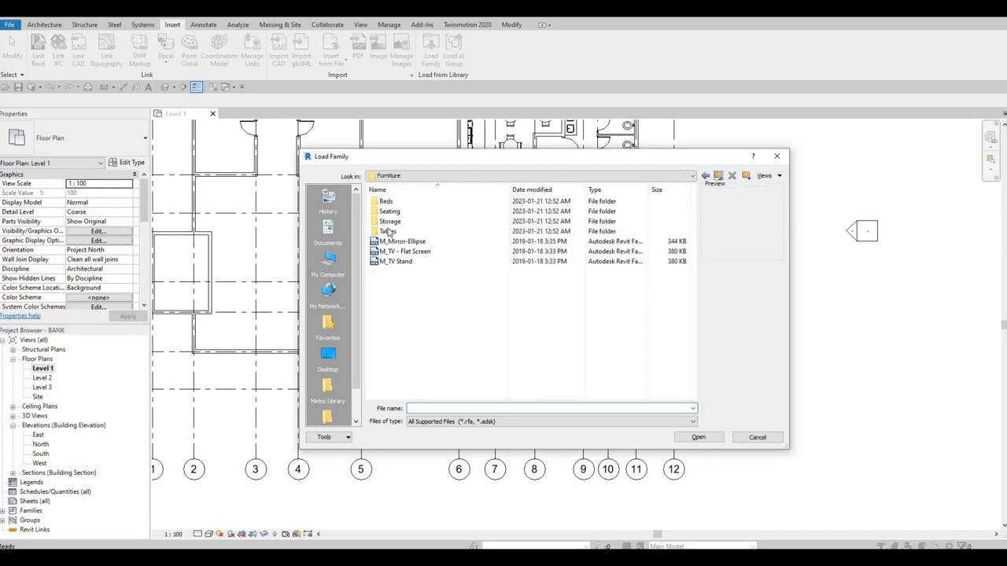
double_click(390, 231)
key("Return")
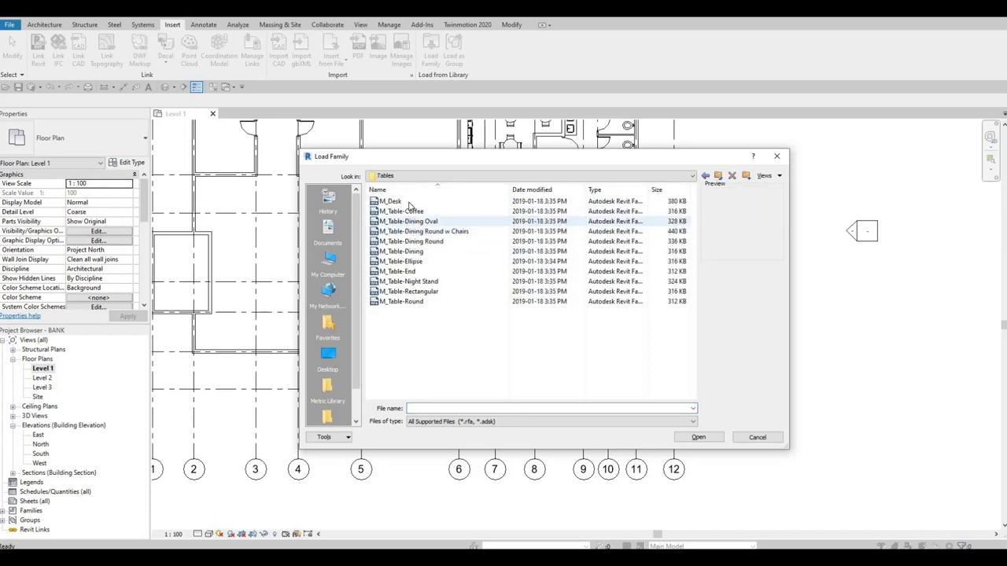
left_click(409, 204)
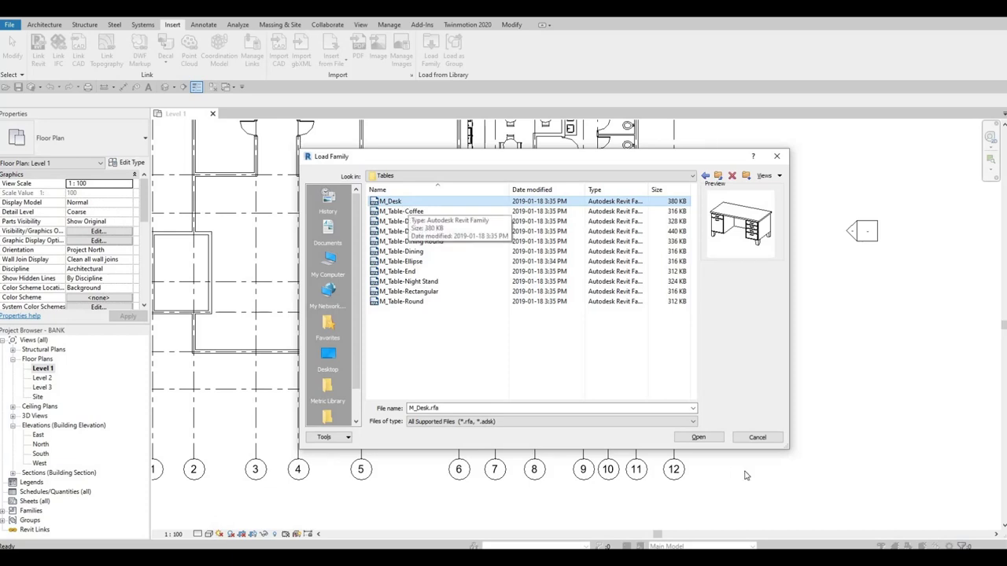
left_click(699, 437)
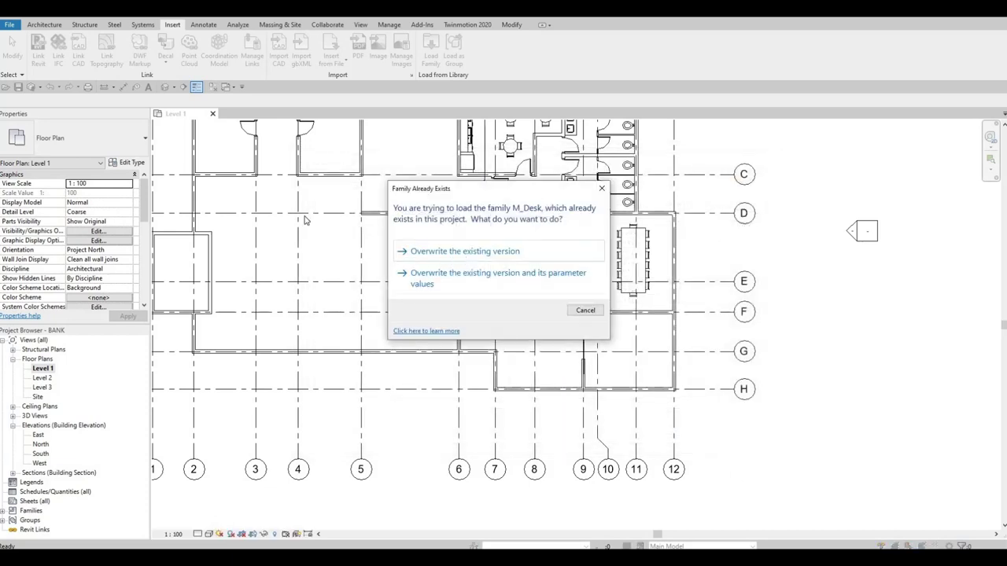
key("Return")
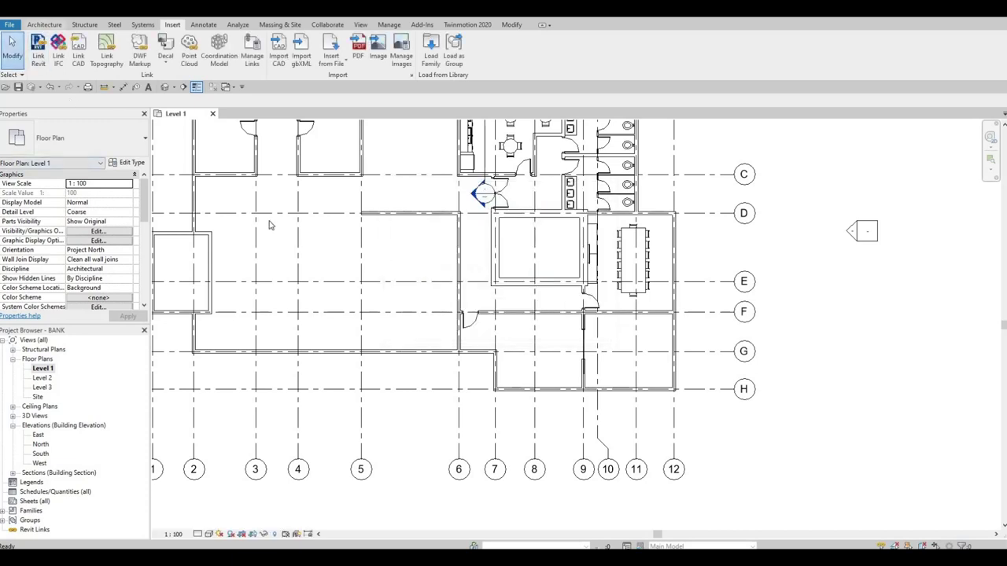
Place a rotated M_Desk 1830 x 915mm against the upper wall of the room below the boardroom, near grid 11.
key("c")
key("m")
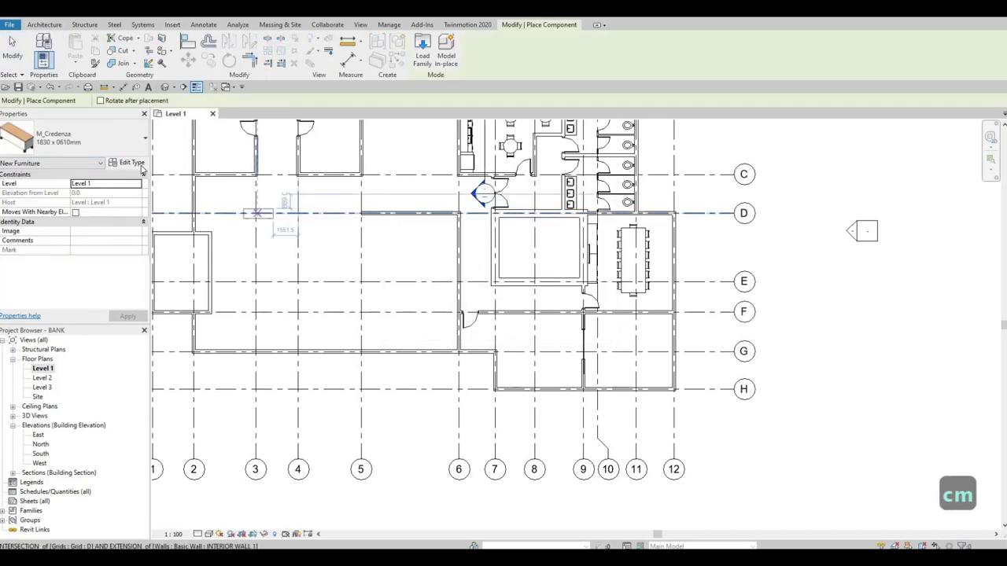
scroll(633, 337, "up", 2)
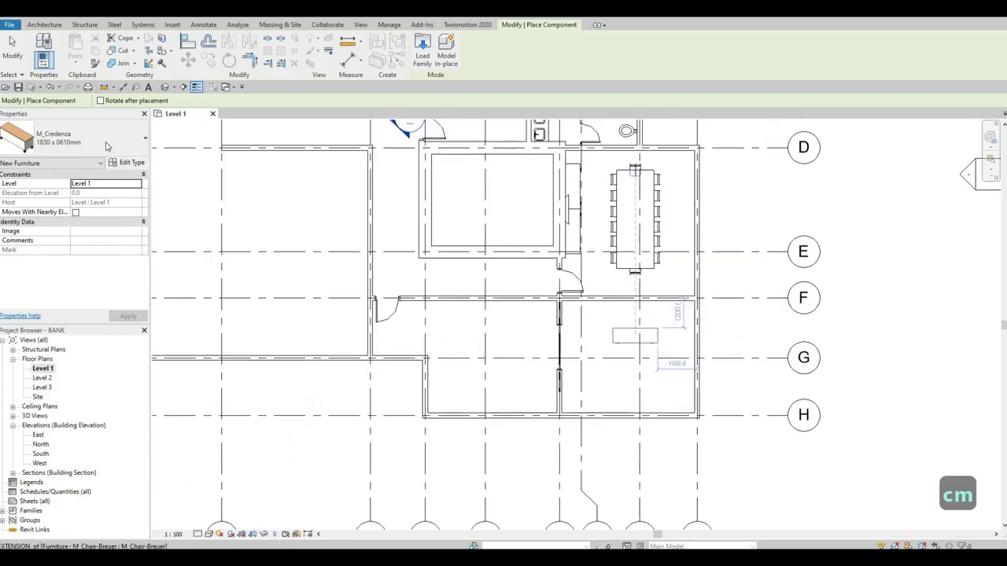
left_click(107, 143)
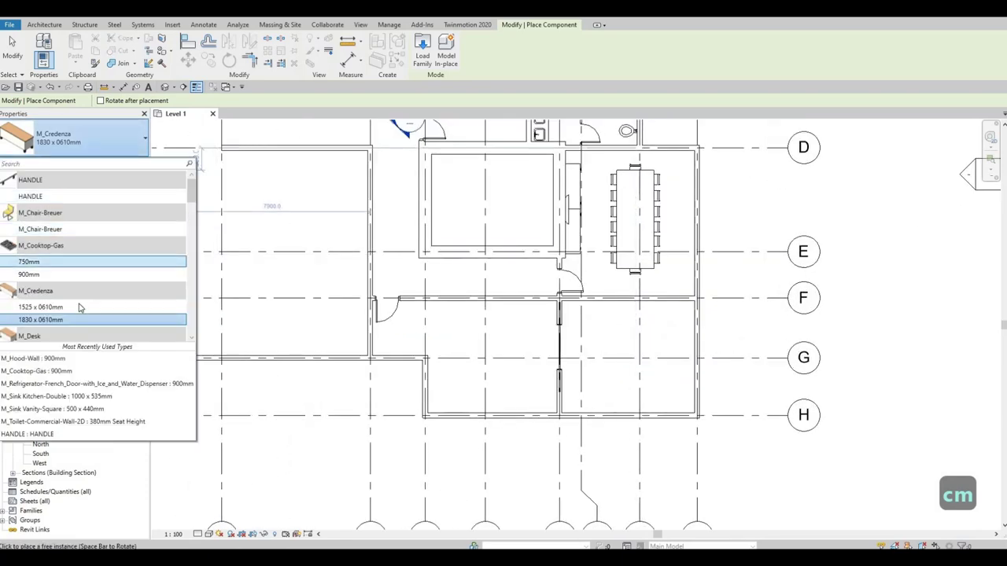
scroll(69, 325, "down", 2)
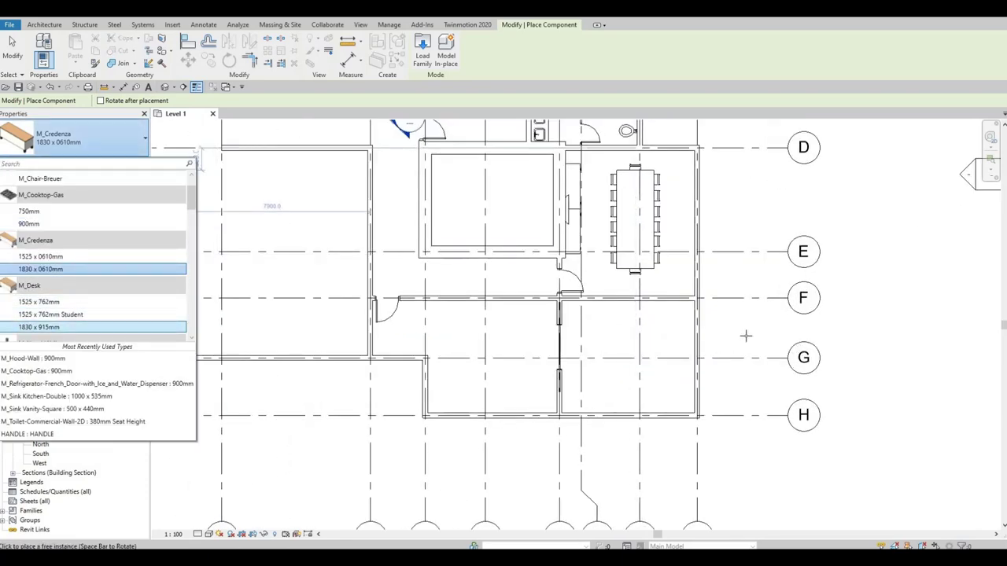
key("Return")
scroll(653, 327, "up", 1)
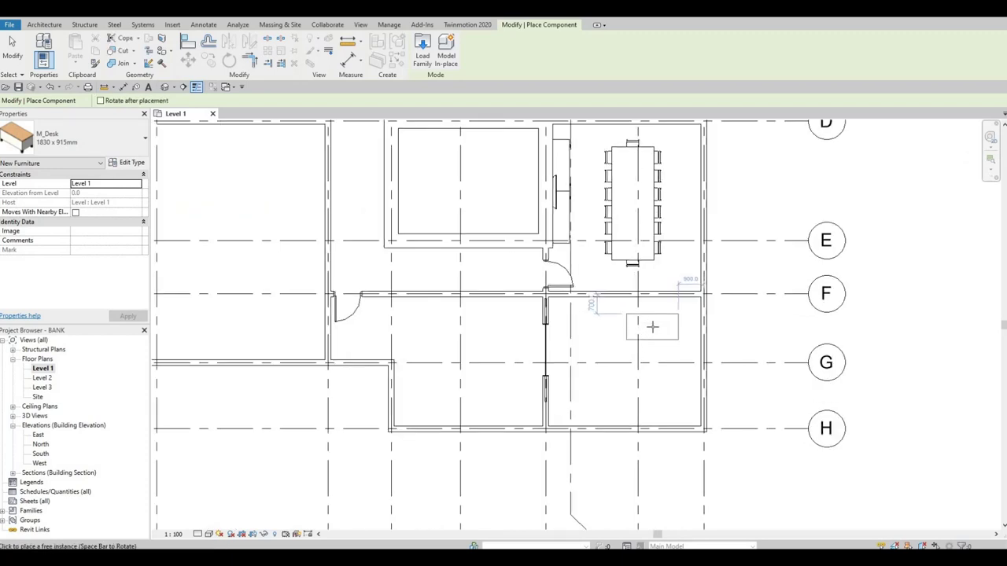
key("space")
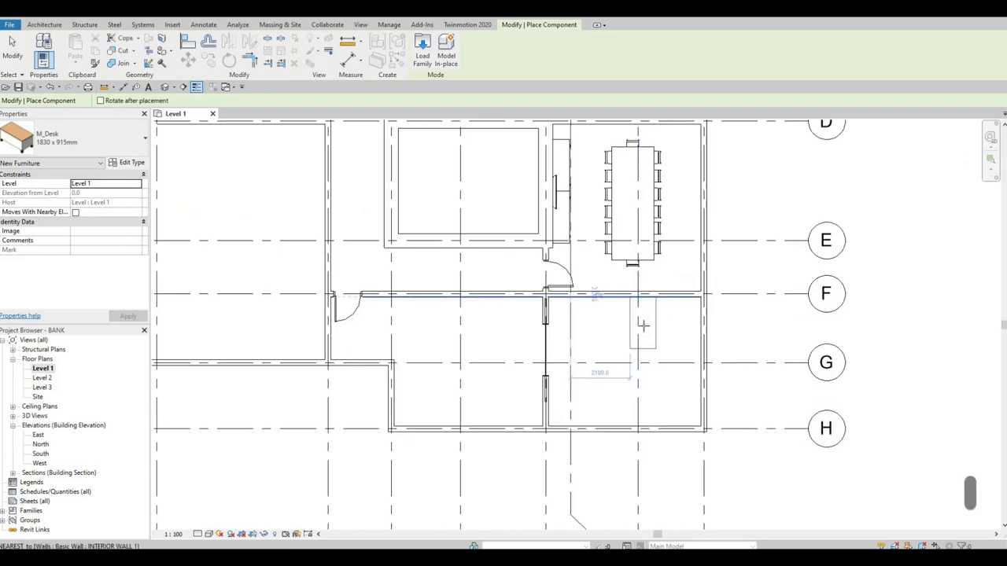
left_click(644, 328)
key("Escape")
key("Escape")
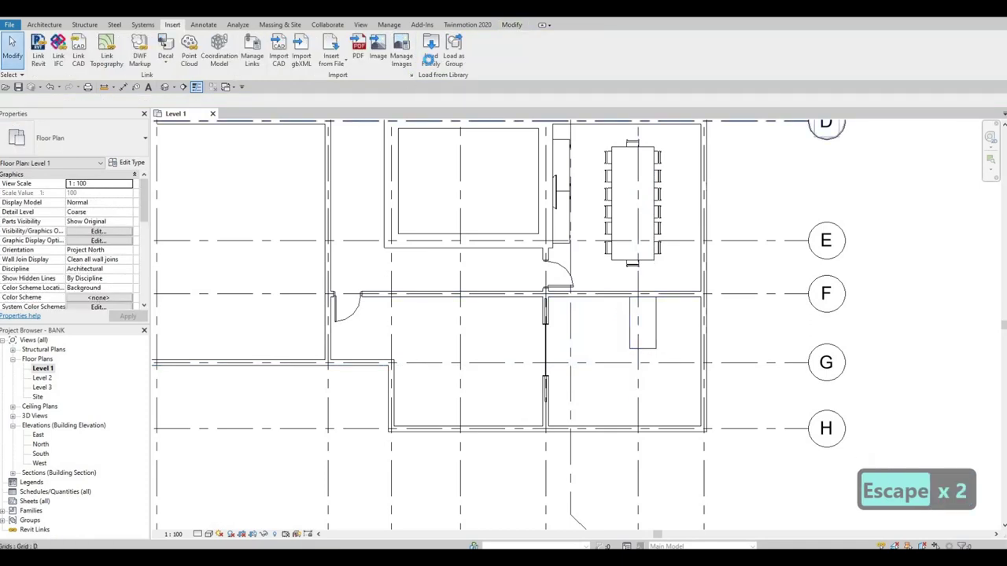
Load the M_Chair-Task (Arms) family from the Furniture library's Seating folder.
left_click(431, 49)
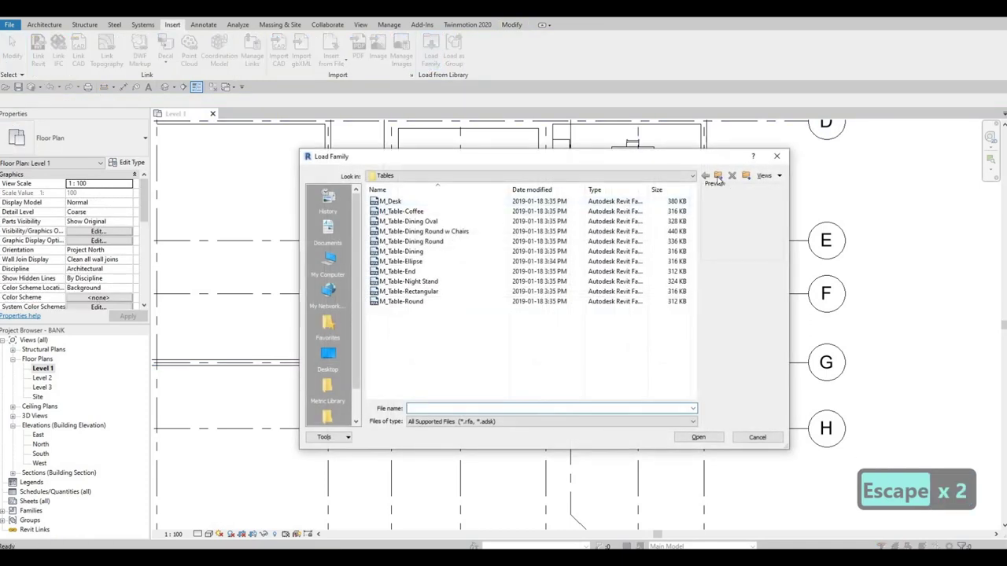
left_click(706, 175)
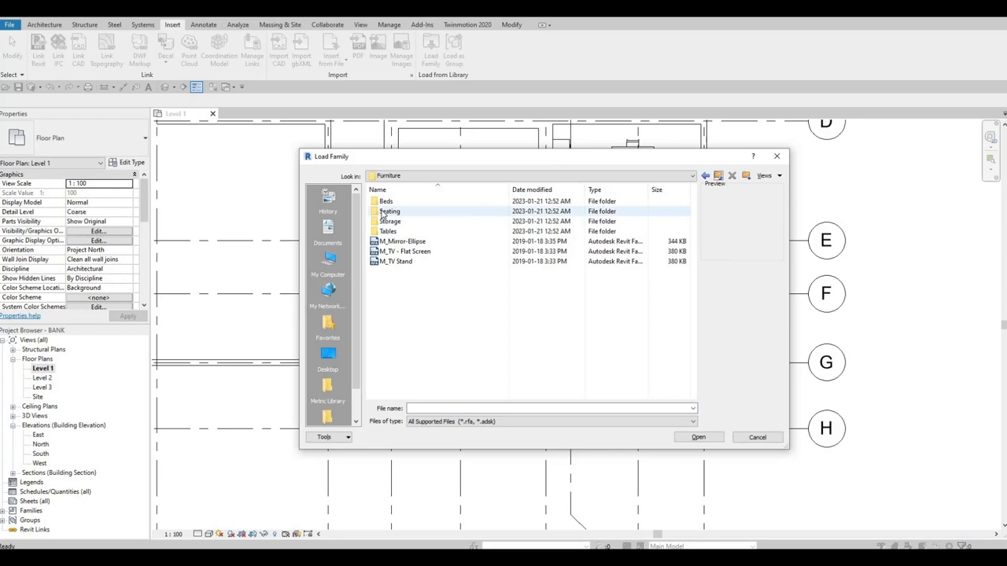
double_click(408, 212)
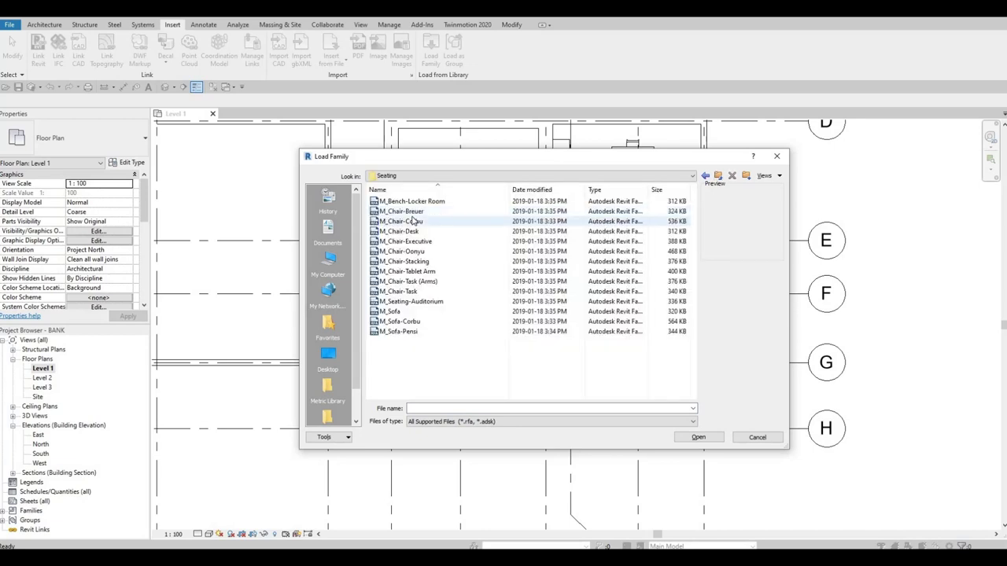
left_click(414, 222)
key("Down")
key("Down")
key("Down")
key("Down")
key("Down")
key("Down")
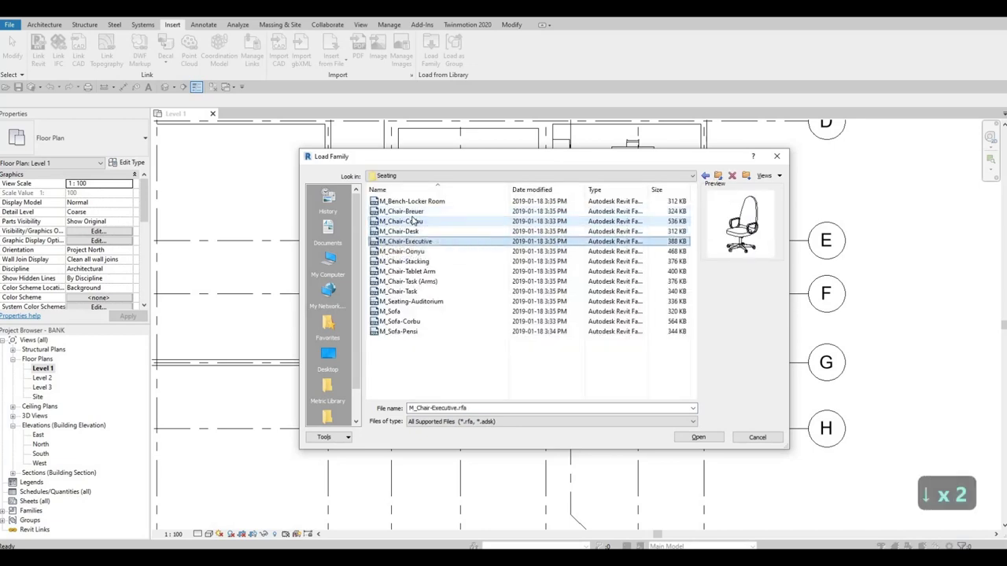
key("Down")
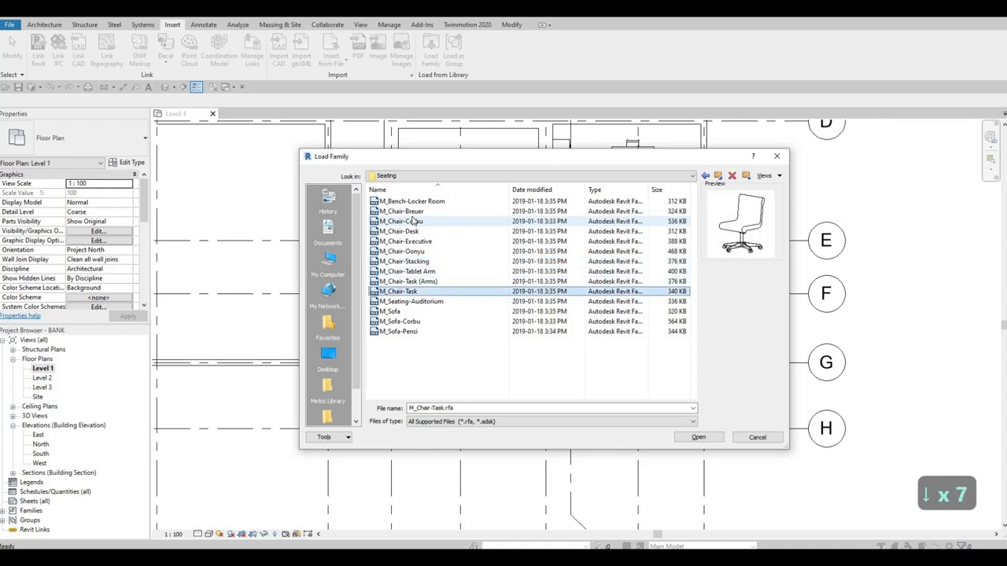
key("Up")
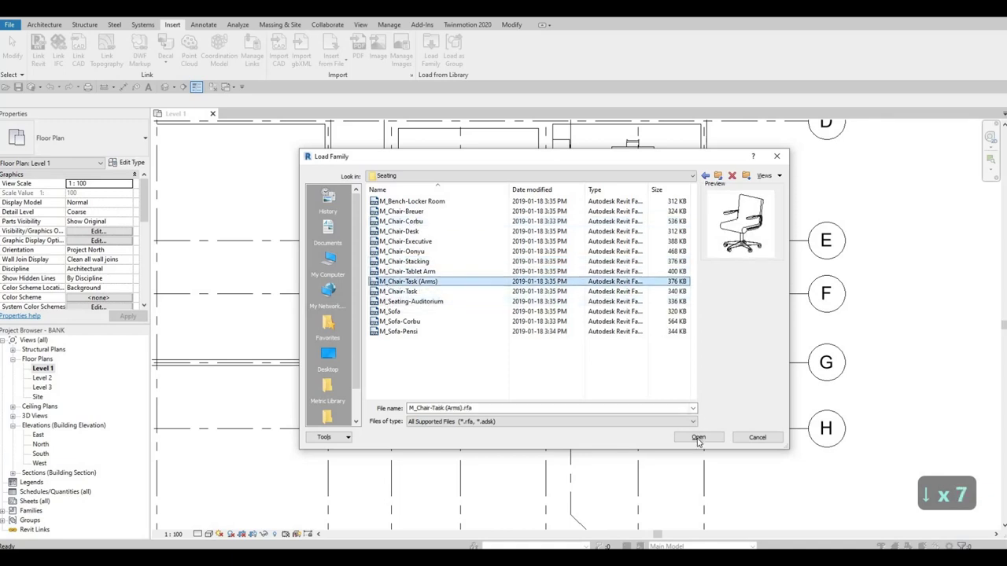
Place an M_Chair-Task (Arms) at the right side of the new desk, facing it.
key("c")
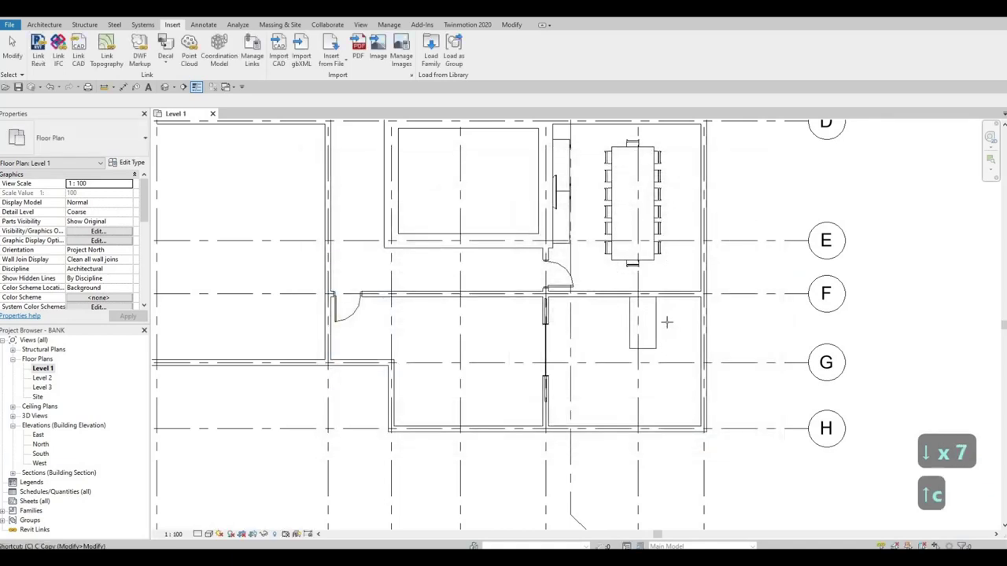
scroll(666, 321, "up", 4)
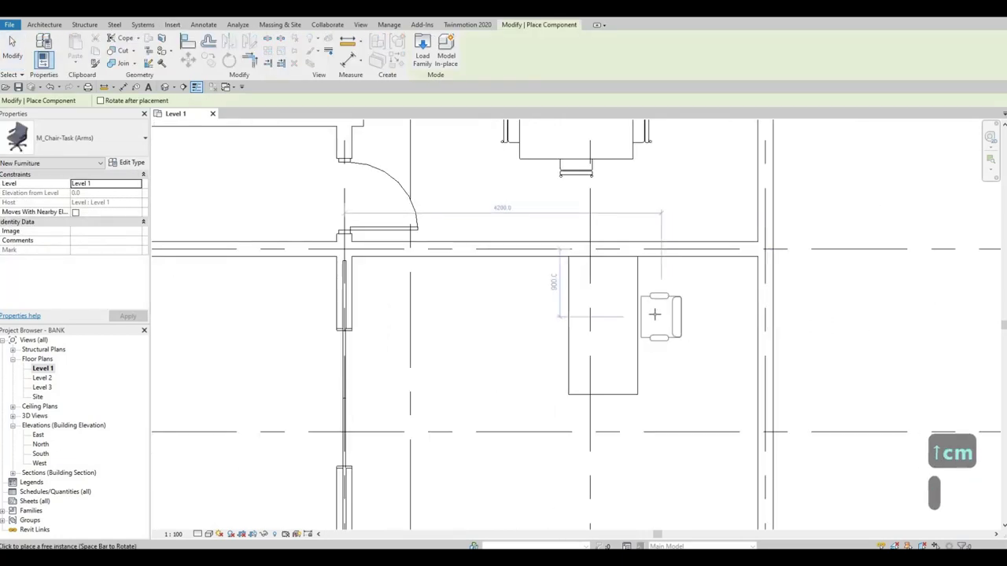
left_click(658, 336)
key("Escape")
key("Escape")
key("Escape")
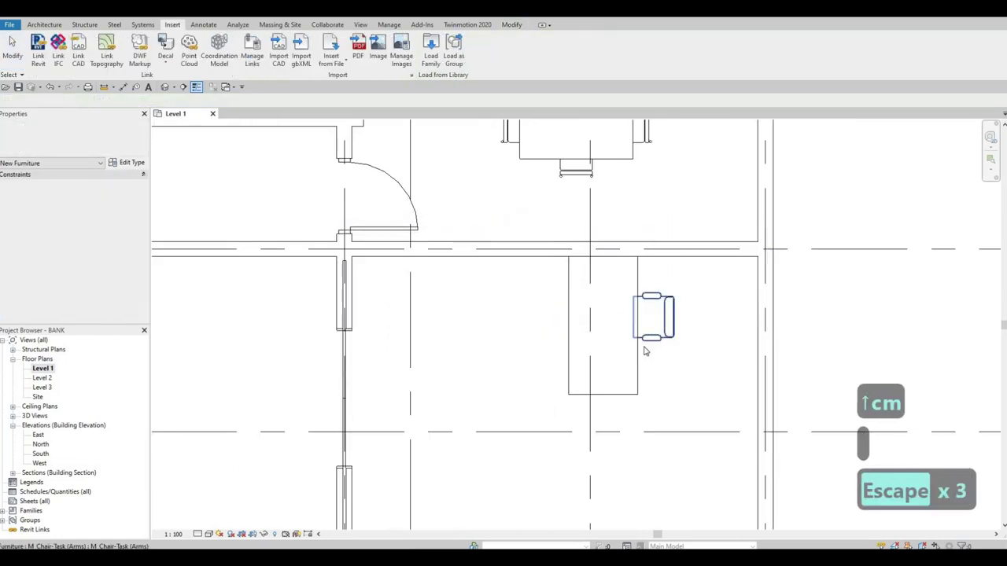
Load the M_Chair-Breuer family from the Furniture library's Seating folder.
left_click(430, 53)
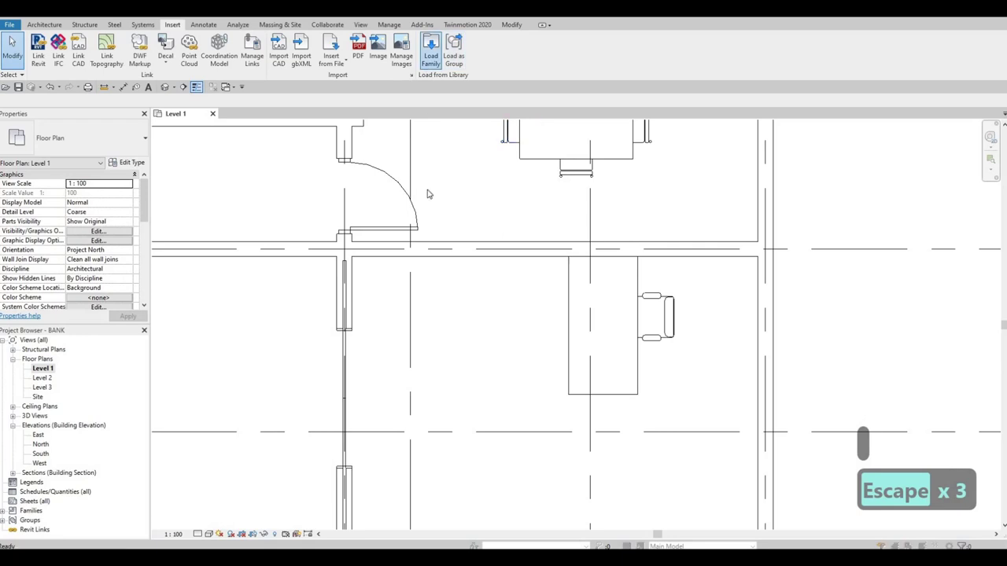
left_click(427, 212)
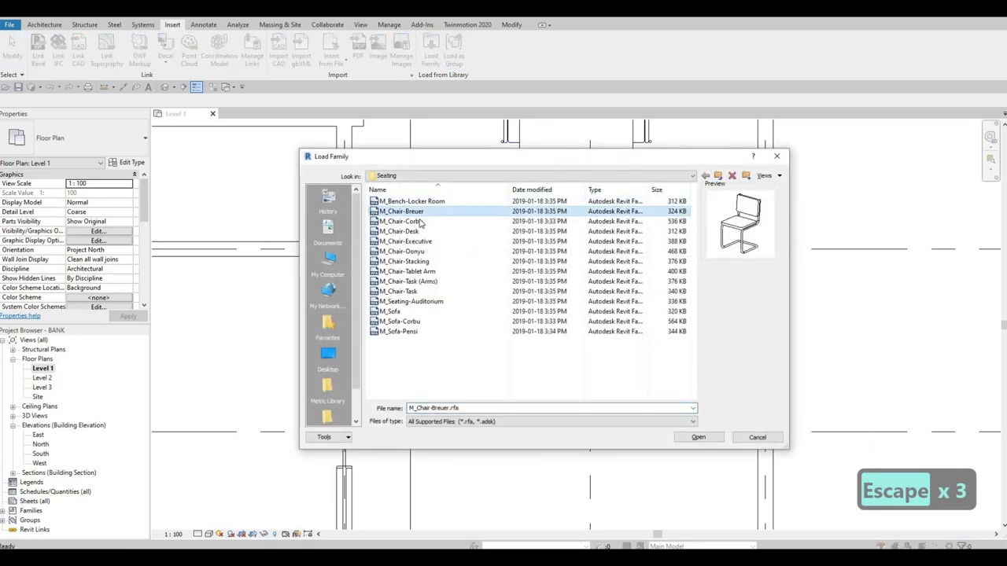
left_click(422, 223)
left_click(428, 211)
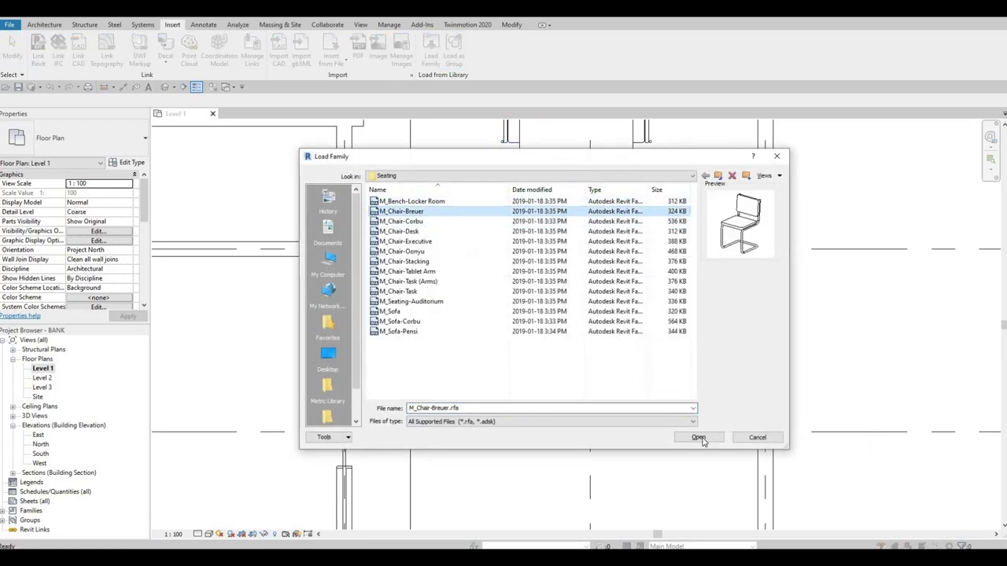
left_click(697, 437)
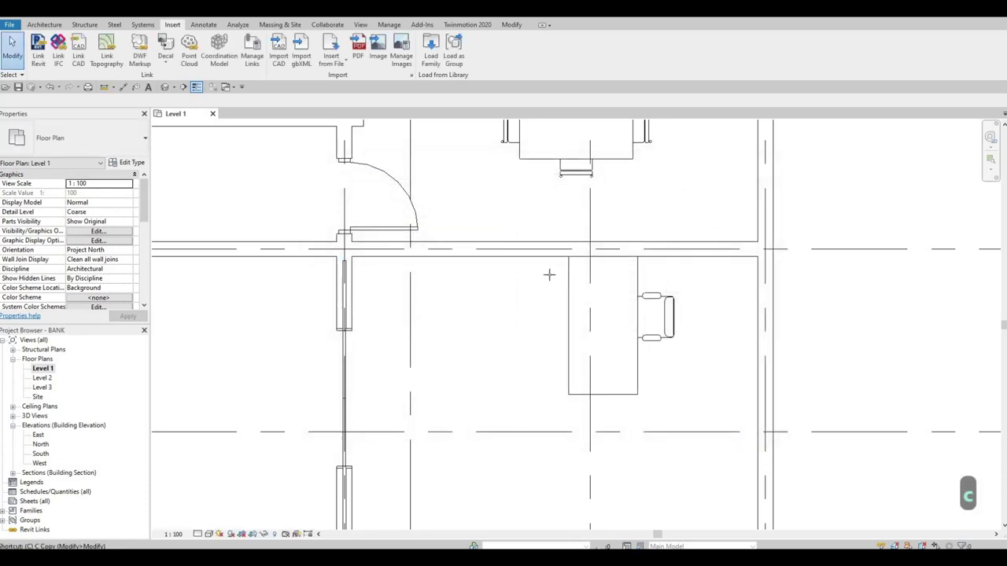
key("space")
key("space")
key("space")
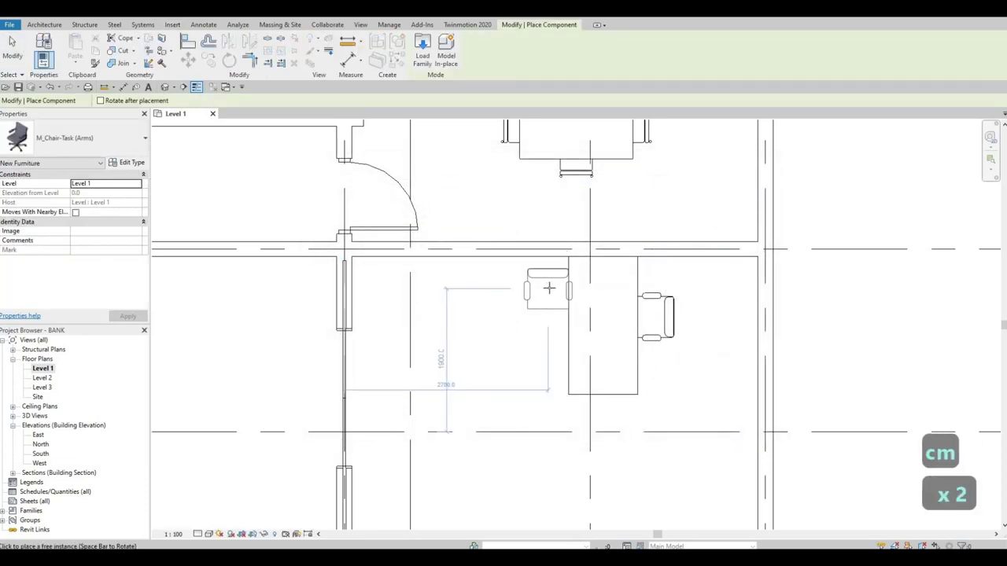
key("Escape")
key("Escape")
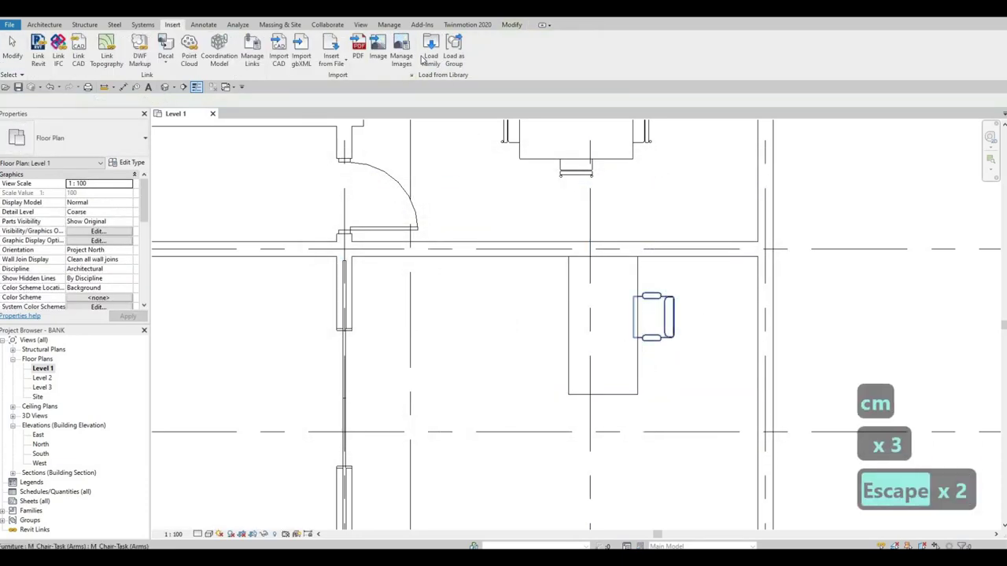
Preview the task chair, auditorium seating and sofa families in the Seating folder without loading any of them.
left_click(431, 52)
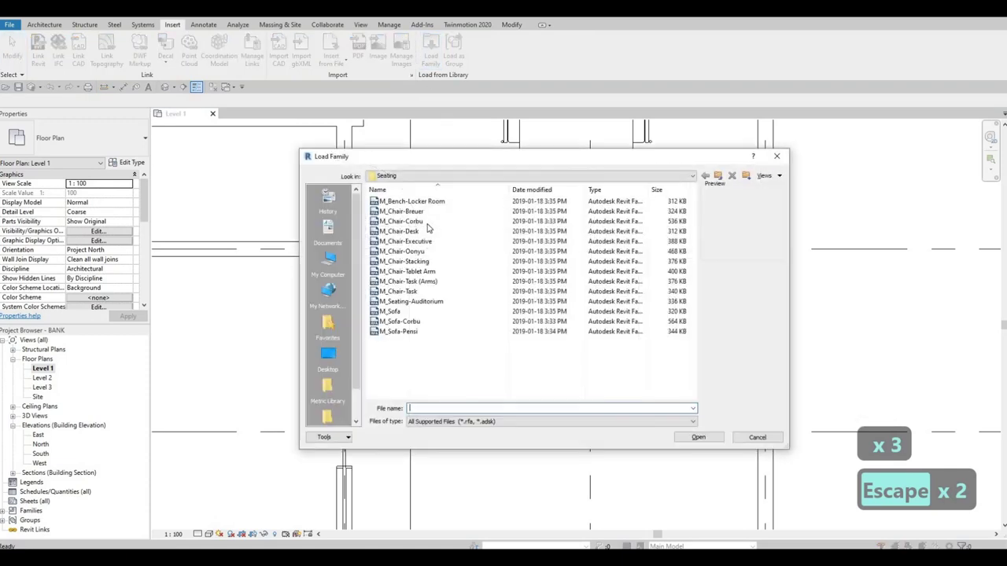
left_click(403, 292)
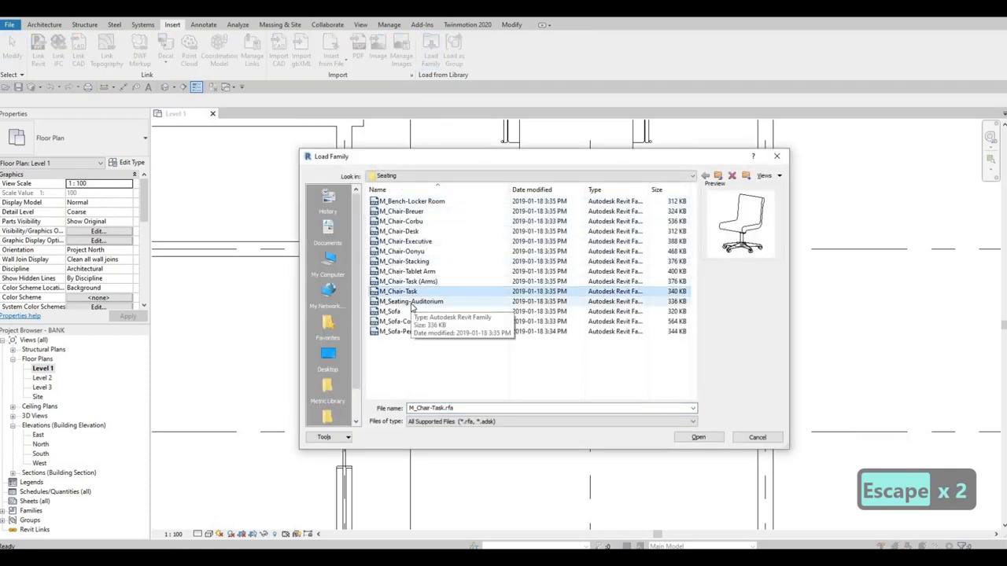
left_click(412, 303)
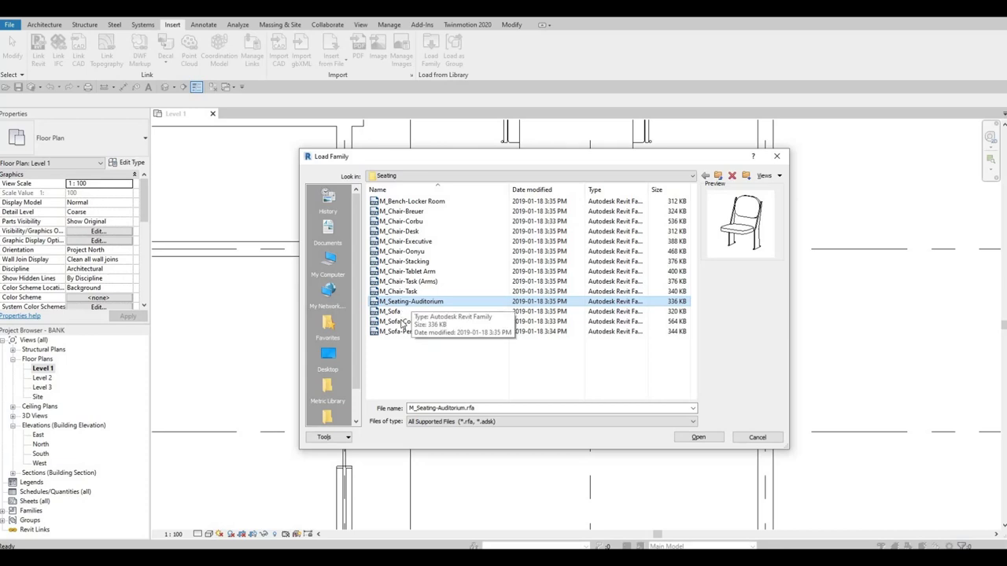
key("Down")
key("Down")
key("Down")
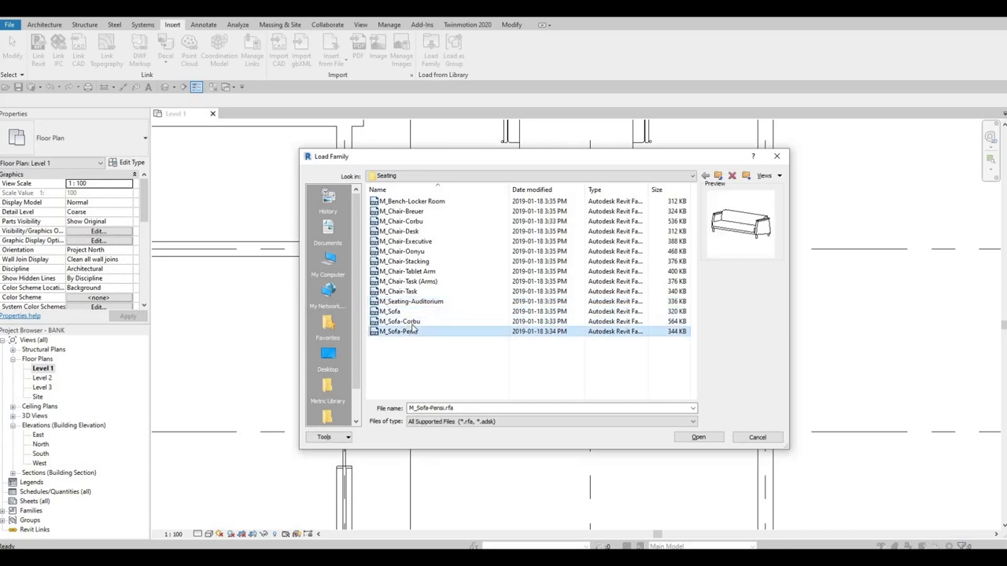
left_click(435, 322)
key("Escape")
key("Escape")
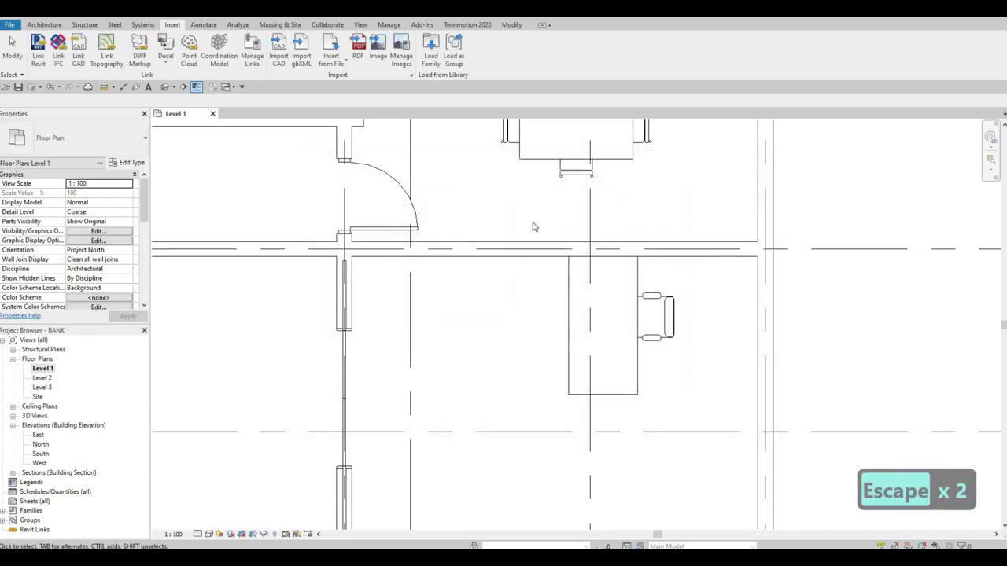
key("Escape")
Place two M_Chair-Breuer chairs along the office desk's left edge, facing the desk, by creating similar from the boardroom's end chair.
left_click(548, 211)
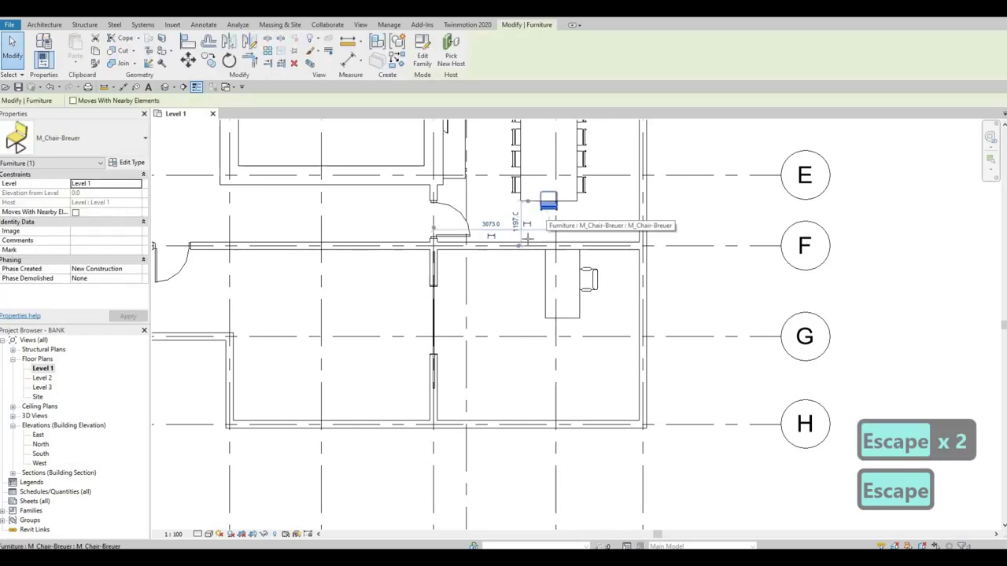
key("c")
key("s")
scroll(535, 260, "up", 5)
key("space")
key("space")
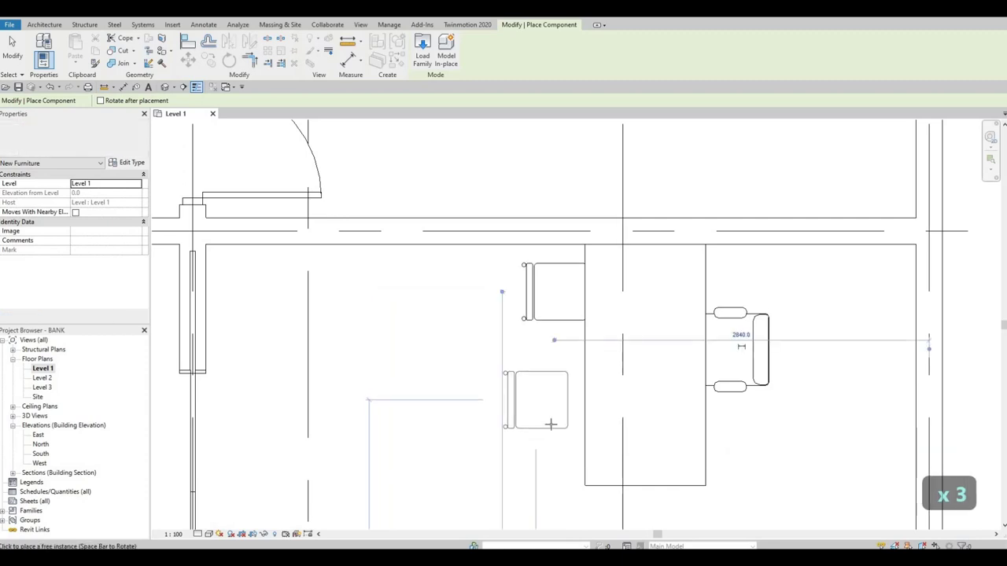
left_click(550, 425)
key("Escape")
key("Escape")
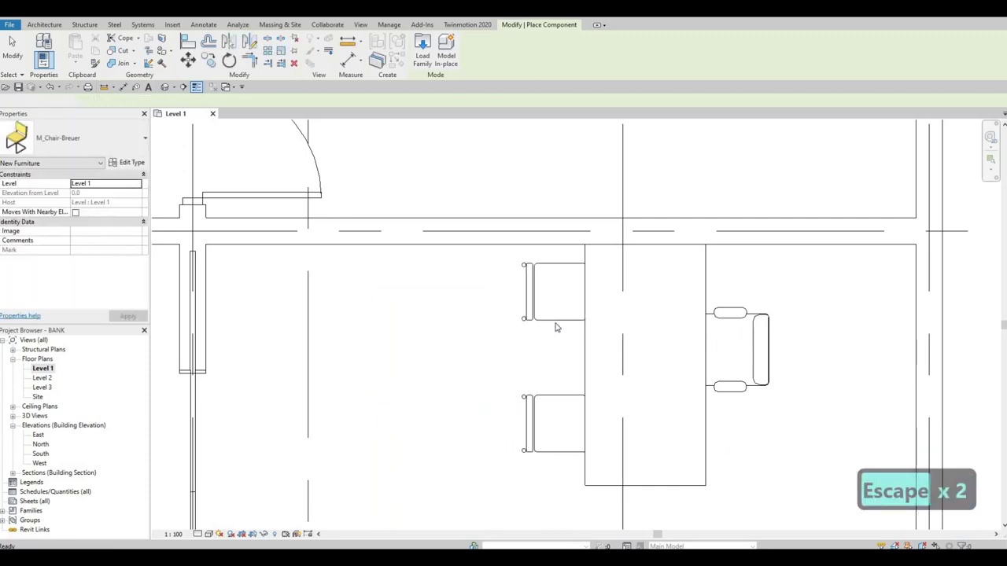
Nudge both M_Chair-Breuer chairs seven increments left, away from the office desk.
left_click(554, 303)
left_click(535, 398, "ctrl")
key("Left")
key("Left")
key("Left")
key("Left")
key("Left")
key("Left")
key("Left")
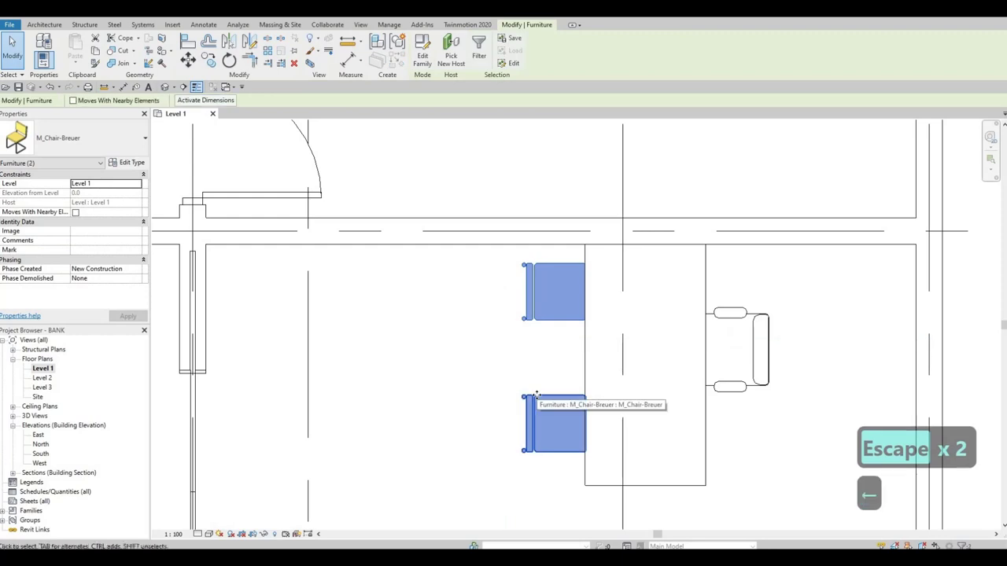
key("Escape")
key("Escape")
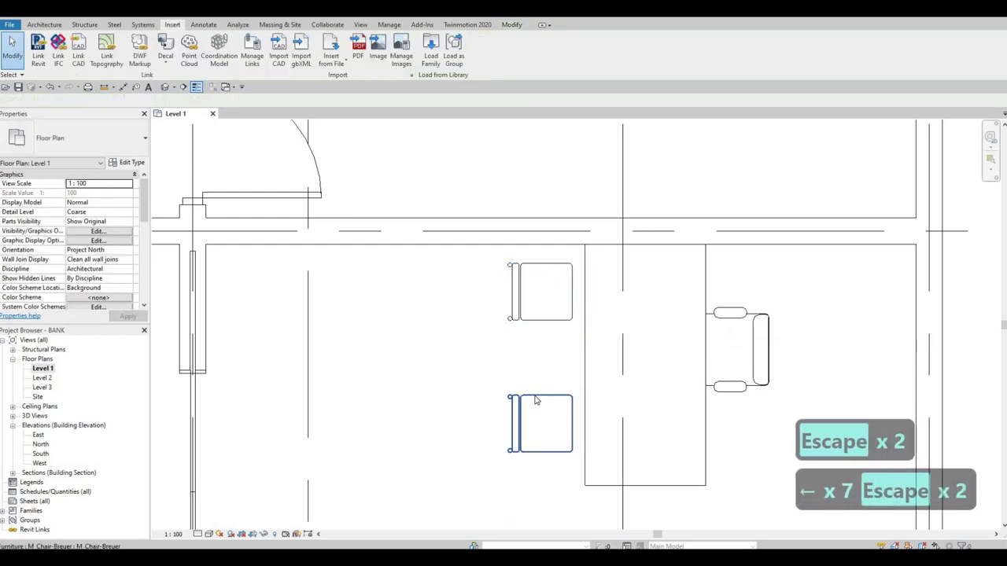
Nudge the lower M_Chair-Breuer at the office desk seven increments up.
left_click(535, 399)
key("Up")
key("Up")
key("Up")
key("Up")
key("Up")
key("Up")
key("Up")
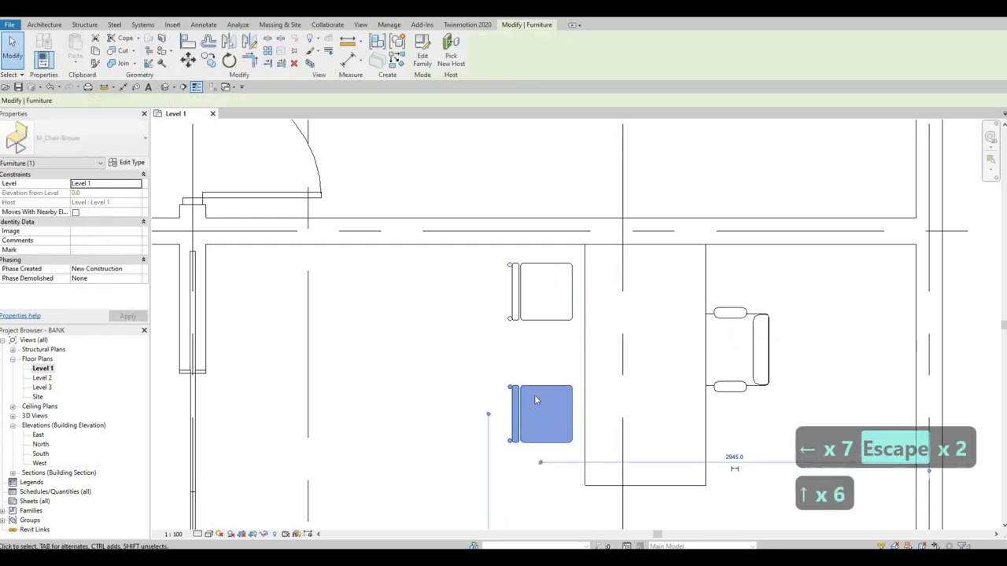
key("Escape")
key("Escape")
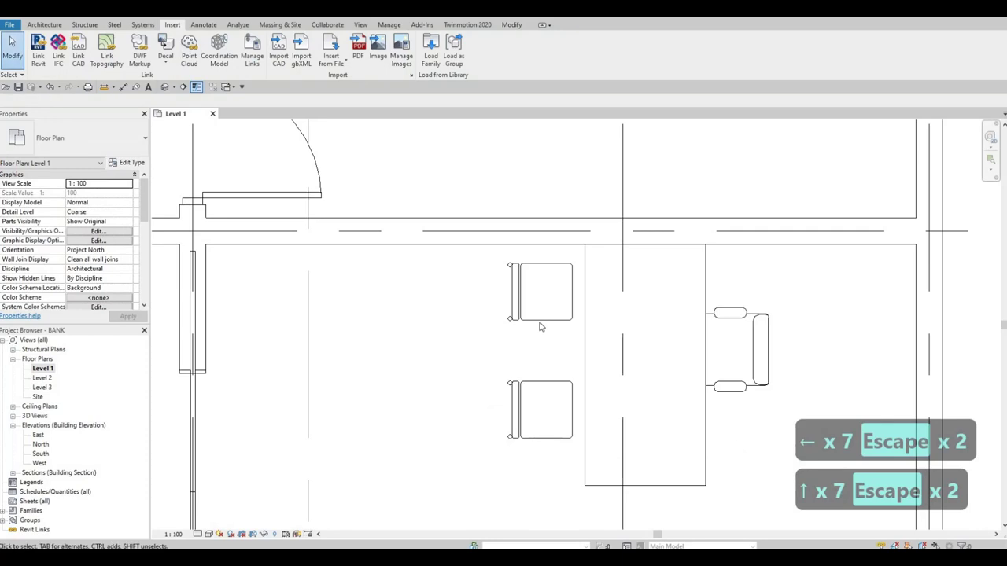
Nudge the upper M_Chair-Breuer at the office desk eight increments down.
left_click(539, 322)
key("Down")
key("Down")
key("Down")
key("Down")
key("Down")
key("Down")
key("Down")
key("Down")
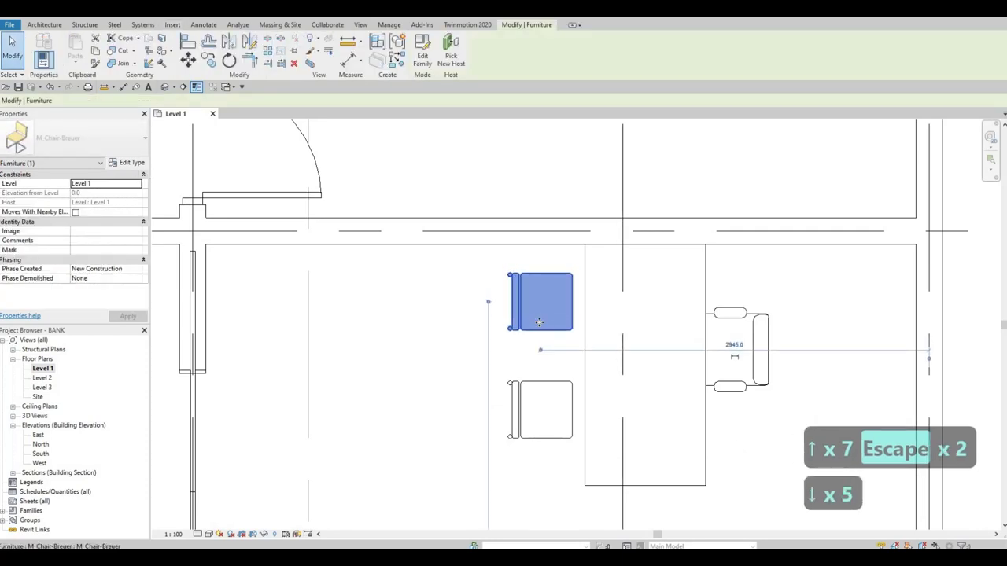
key("Escape")
scroll(515, 343, "down", 5)
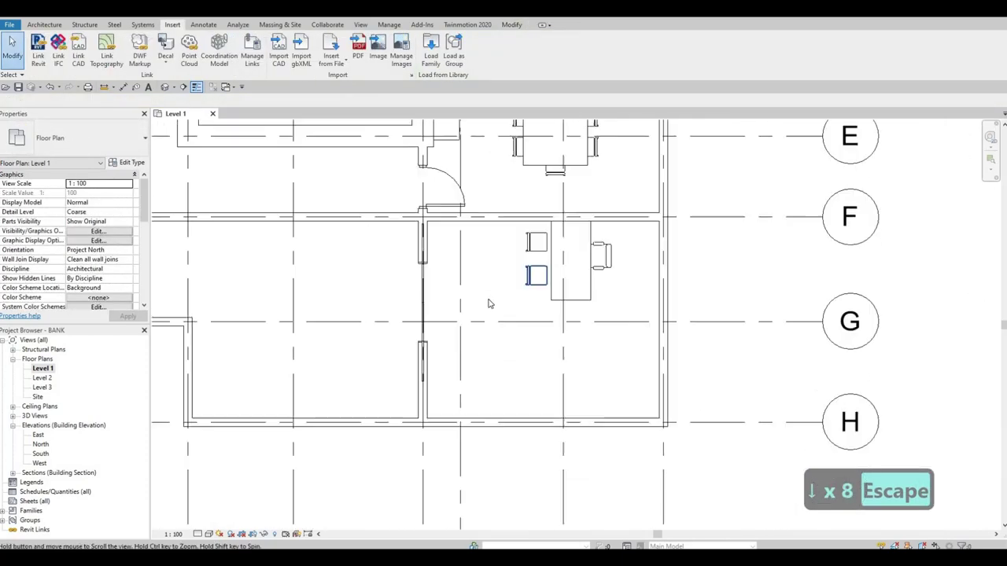
Load the M_Chair-Corbu family from the Seating folder.
left_click(431, 59)
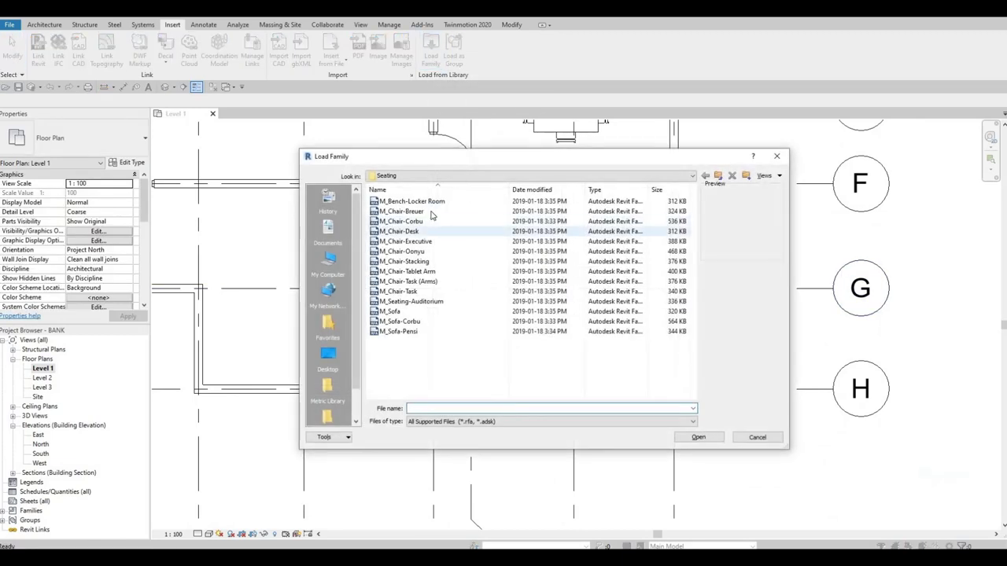
left_click(430, 213)
left_click(410, 223)
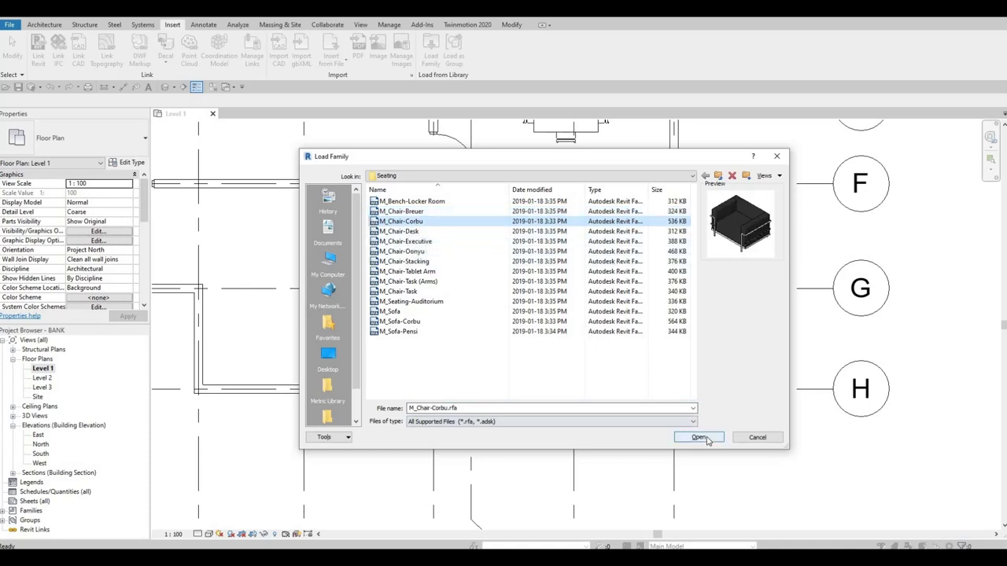
Place two M_Chair-Corbu armchairs in the office, one against the left wall below the pocket door and one against the lower wall.
key("c")
key("m")
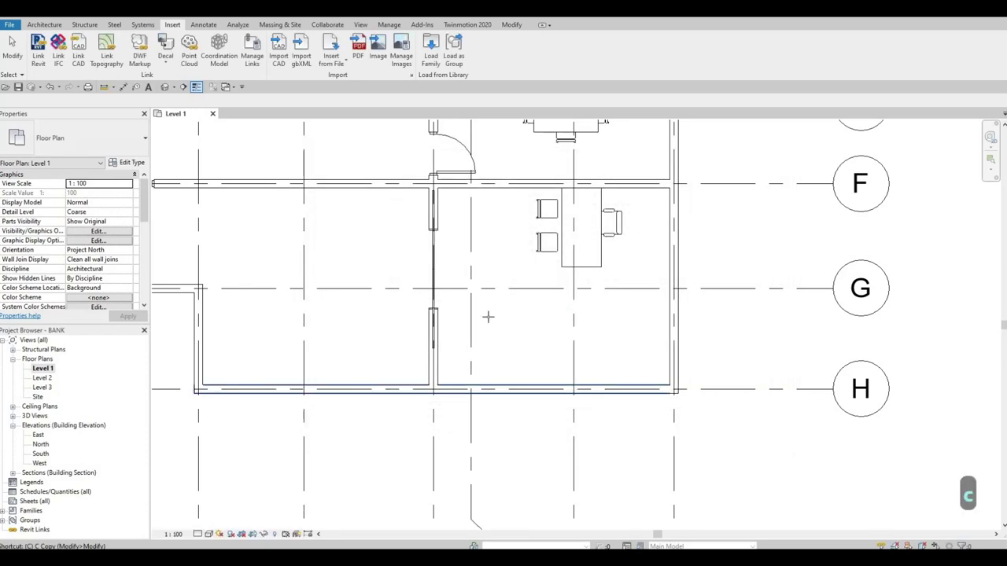
scroll(461, 349, "up", 2)
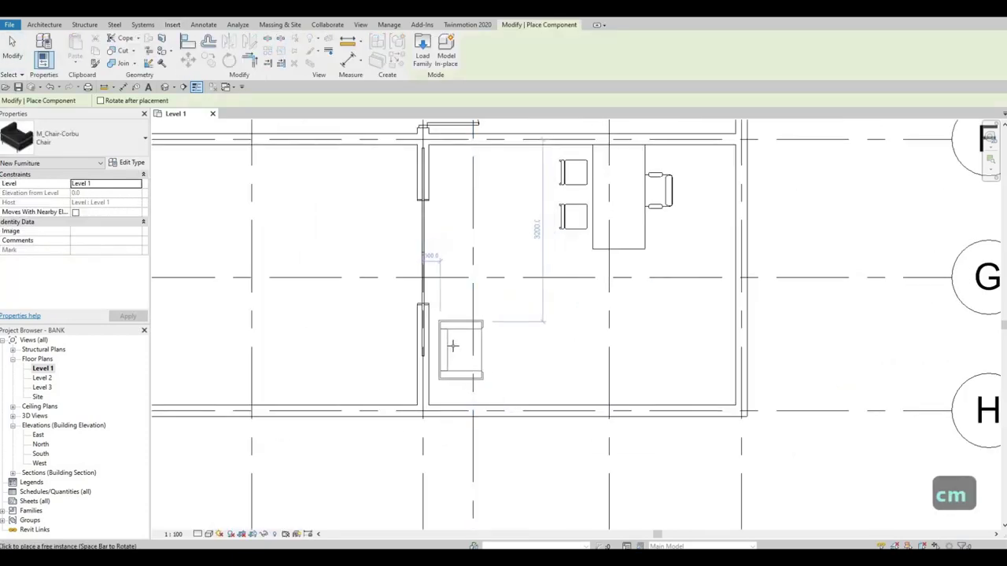
left_click(544, 377)
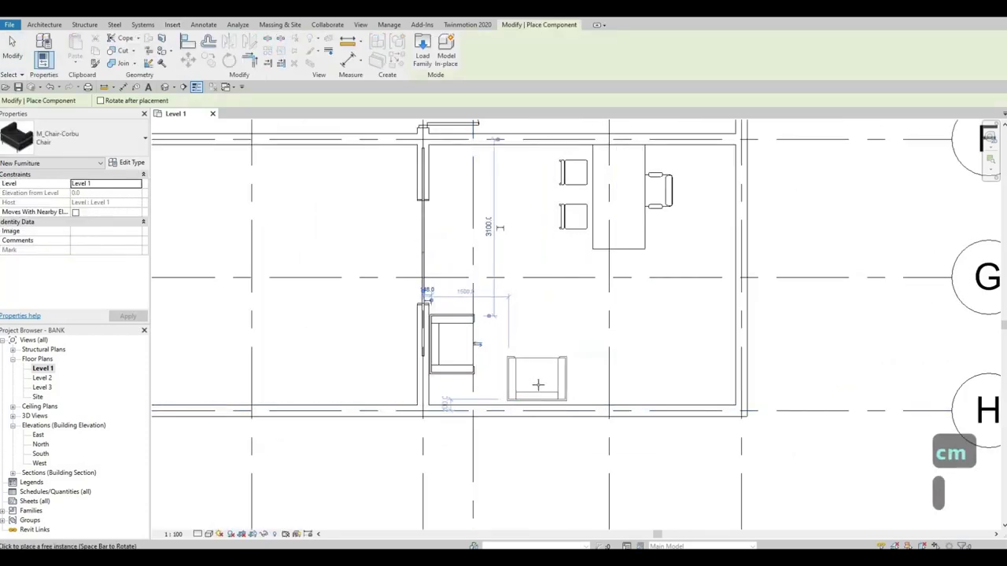
left_click(561, 408)
key("Escape")
key("Escape")
key("Escape")
Nudge the M_Chair-Corbu at the office's lower wall three increments up, away from the wall.
scroll(554, 386, "up", 3)
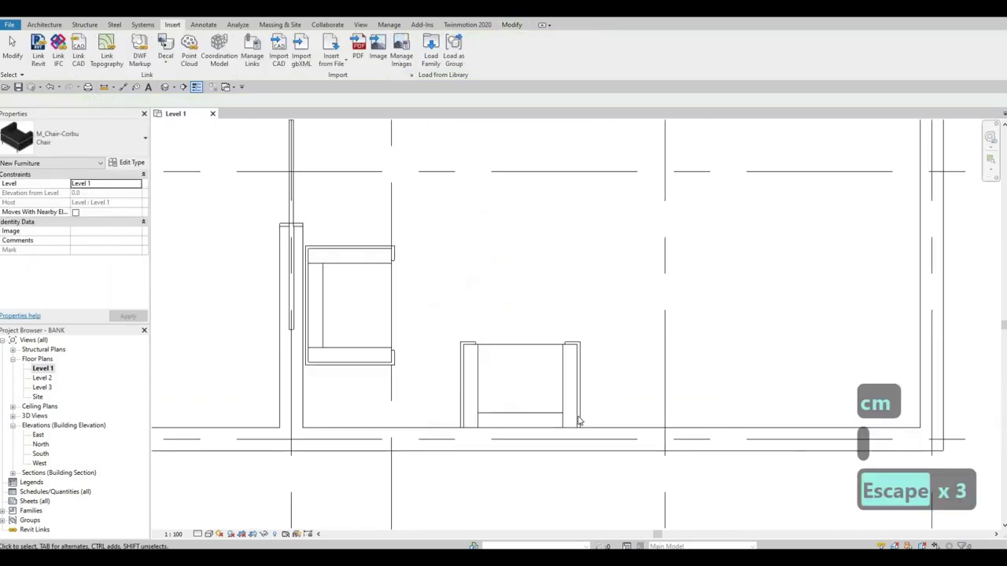
left_click(577, 413)
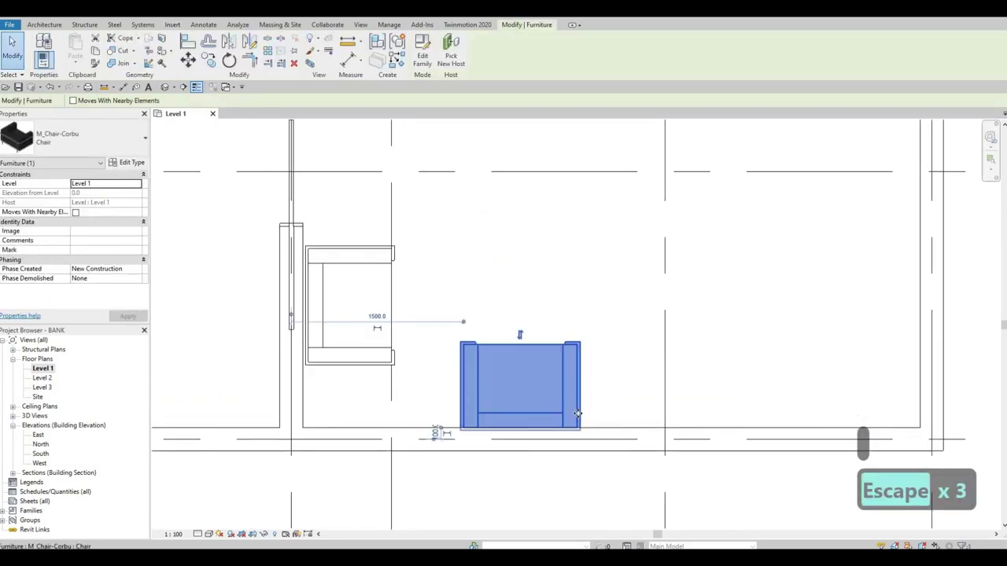
key("Up")
key("Up")
key("Up")
key("Escape")
Try to align the back of the left M_Chair-Corbu with the inner face of the office's left wall.
key("a")
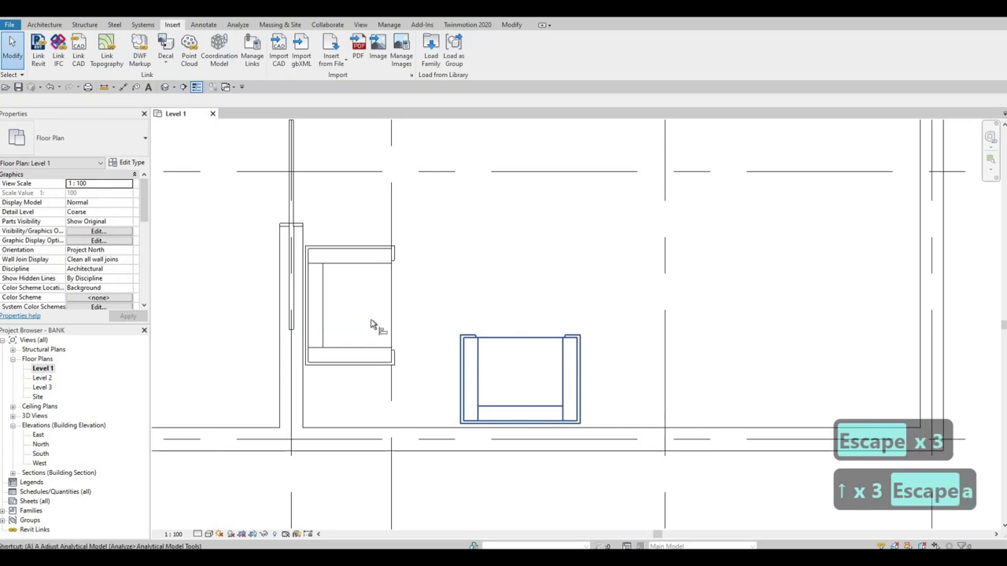
key("l")
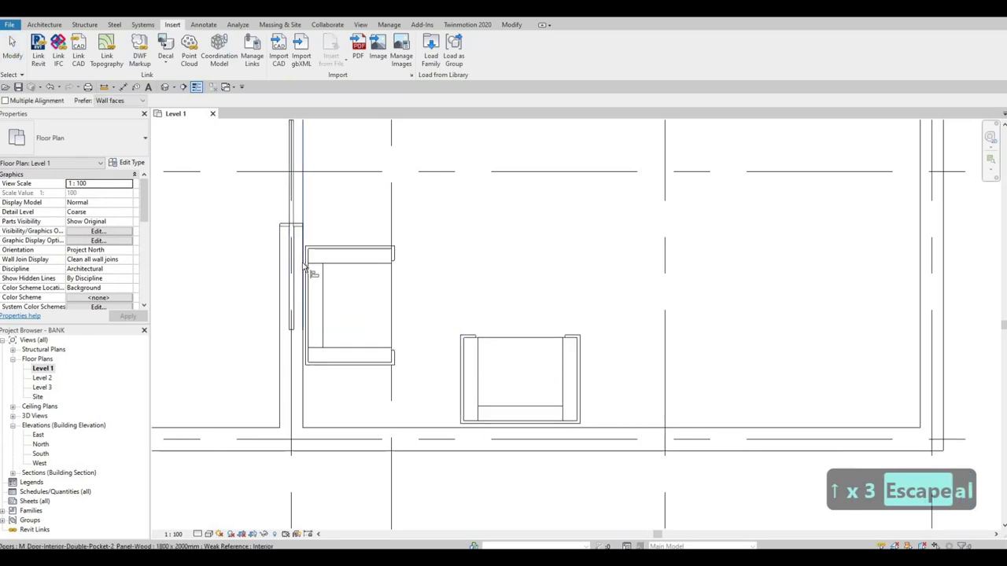
scroll(307, 260, "up", 2)
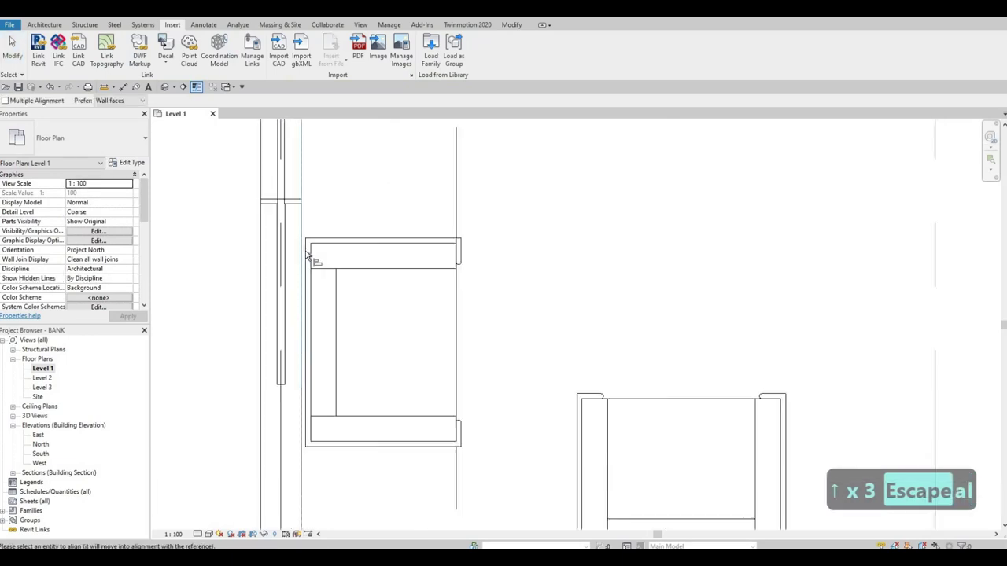
scroll(308, 250, "up", 2)
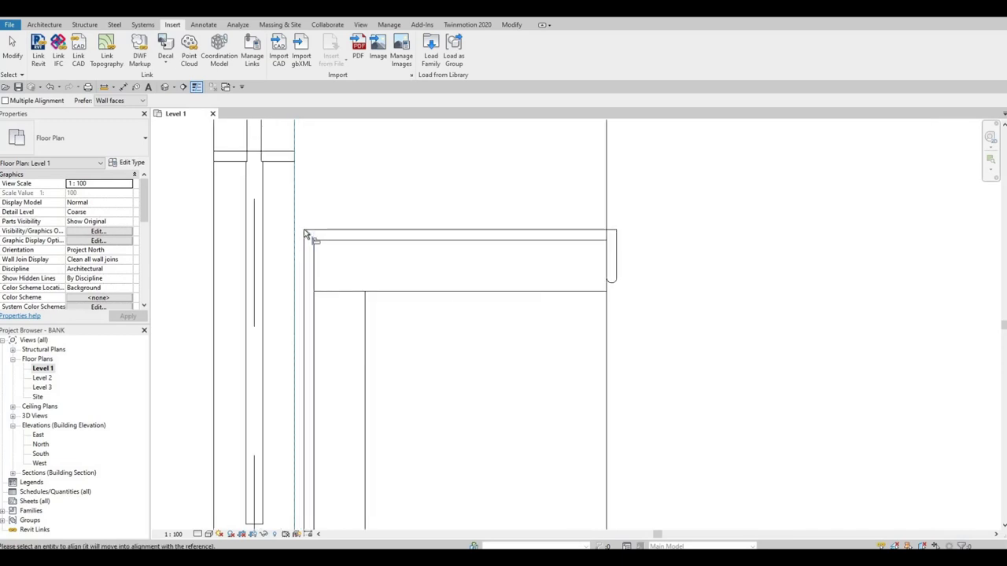
key("Tab")
key("Tab")
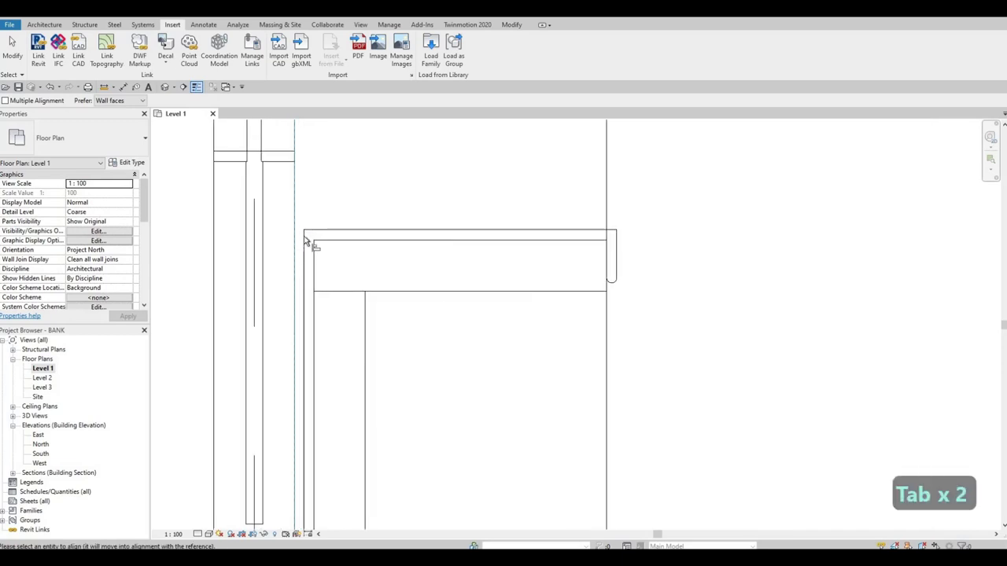
scroll(366, 373, "down", 2)
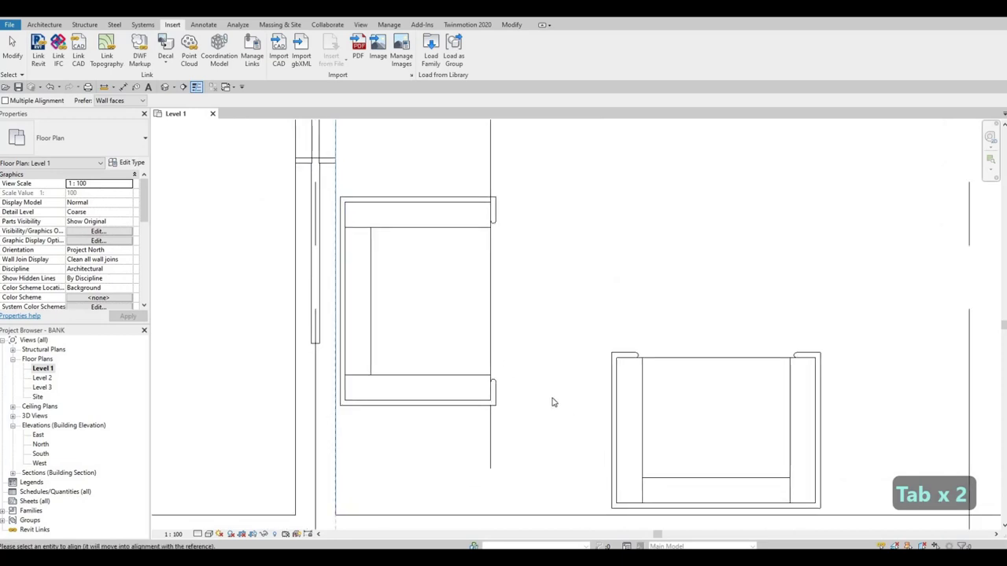
middle_click_drag(698, 517, 587, 400)
key("Escape")
key("Escape")
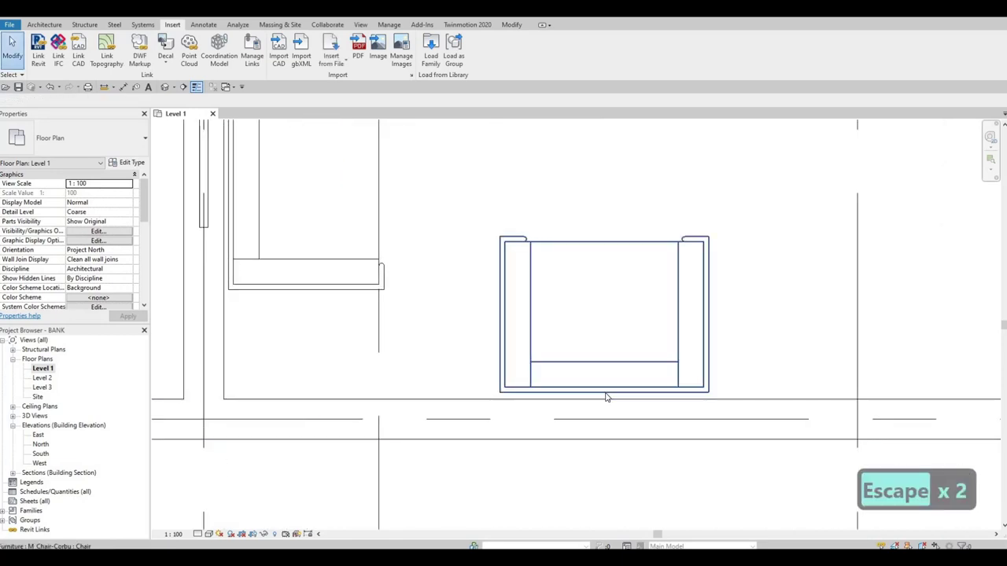
key("a")
key("l")
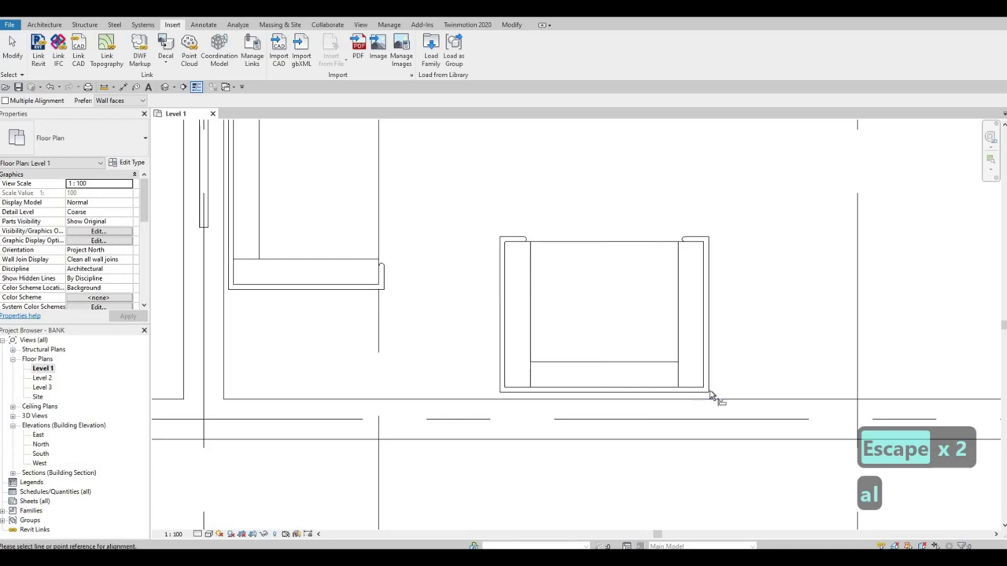
key("Tab")
key("Tab")
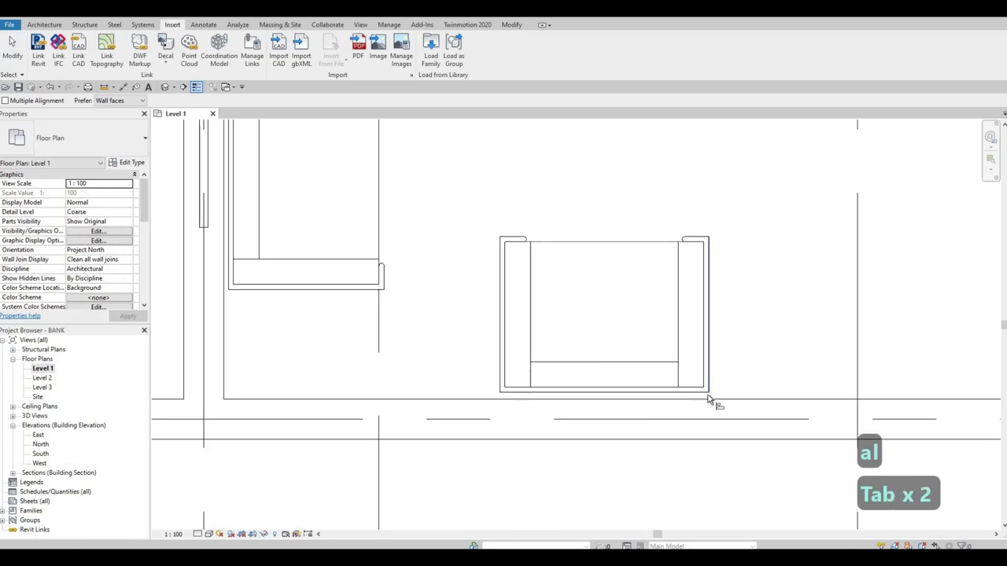
scroll(573, 398, "down", 5)
key("Escape")
key("Escape")
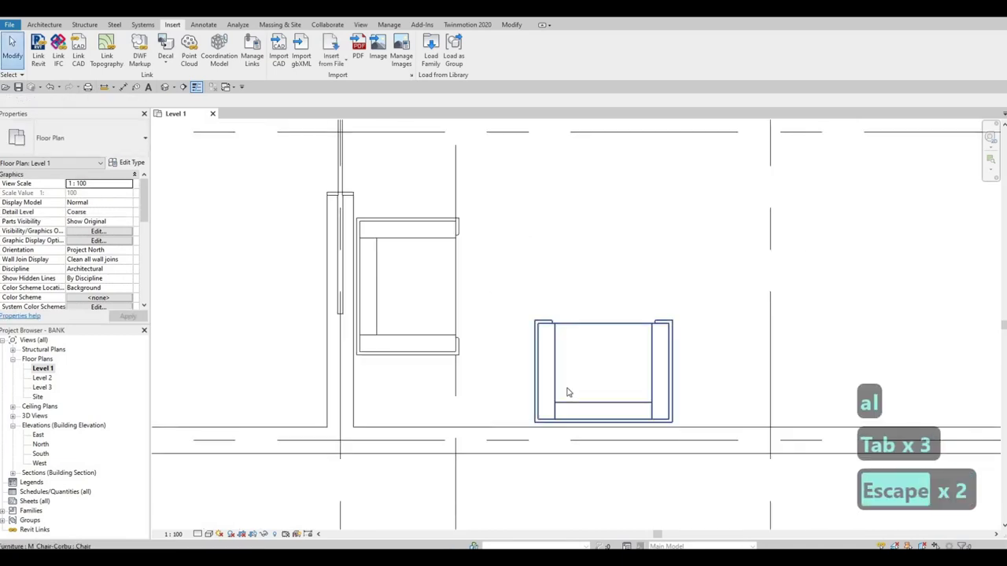
Nudge the M_Chair-Corbu at the office's left wall six increments up.
scroll(507, 370, "down", 2)
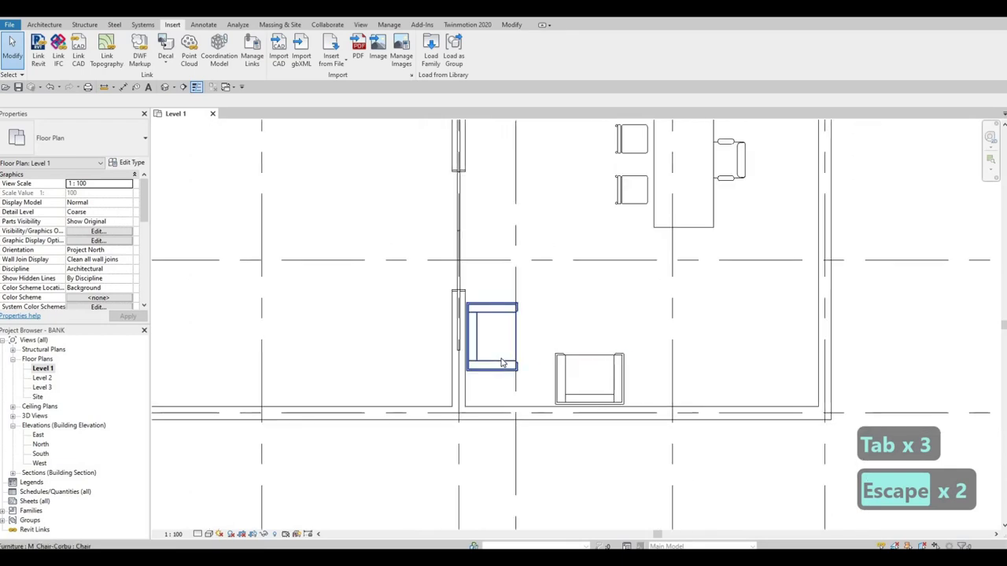
left_click(502, 364)
key("Up")
key("Up")
key("Up")
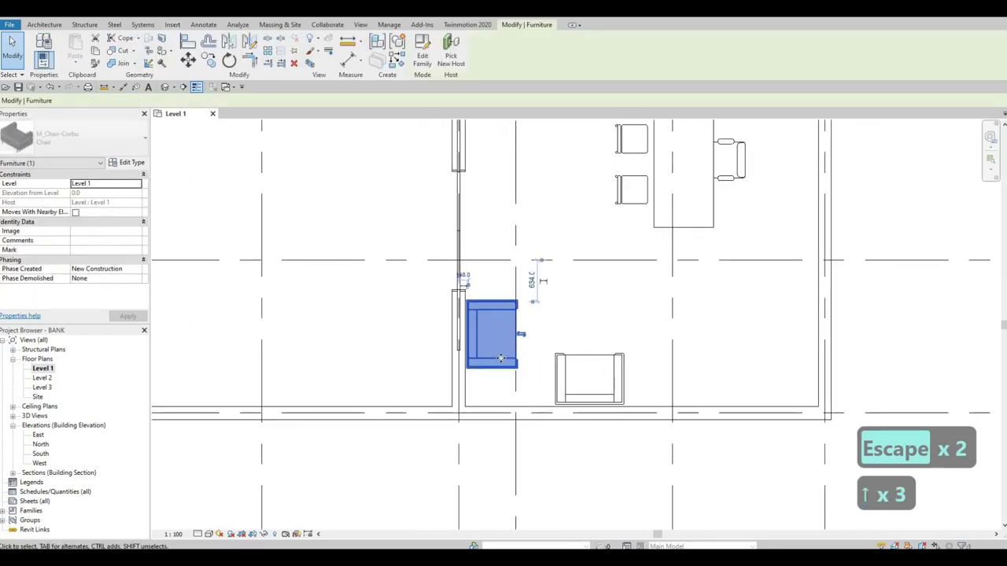
key("Up")
key("Up")
key("Up")
key("Escape")
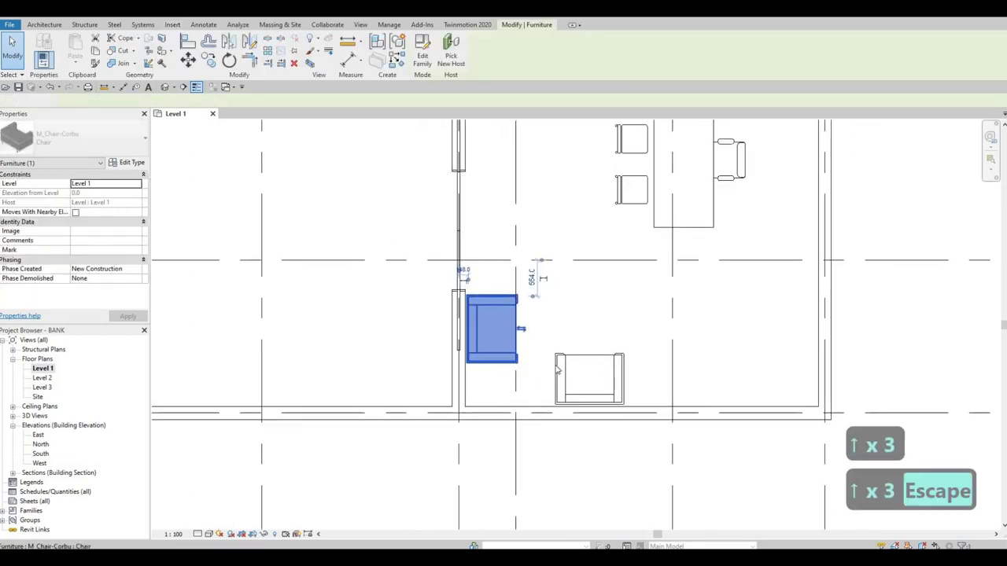
Nudge the M_Chair-Corbu at the office's lower wall eight increments to the left.
left_click(557, 370)
key("Left")
key("Left")
key("Left")
key("Left")
key("Left")
key("Left")
key("Left")
key("Left")
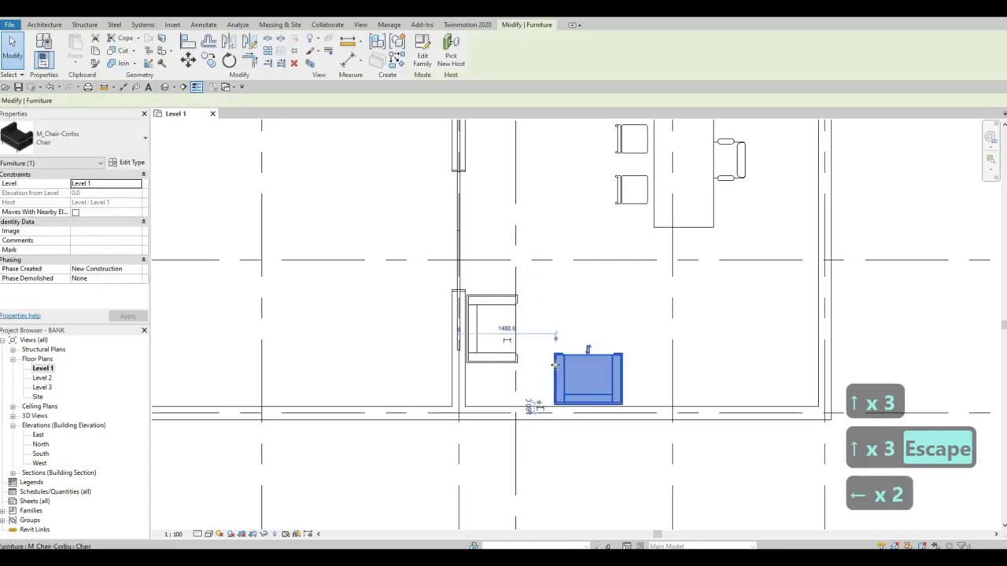
key("Escape")
key("Escape")
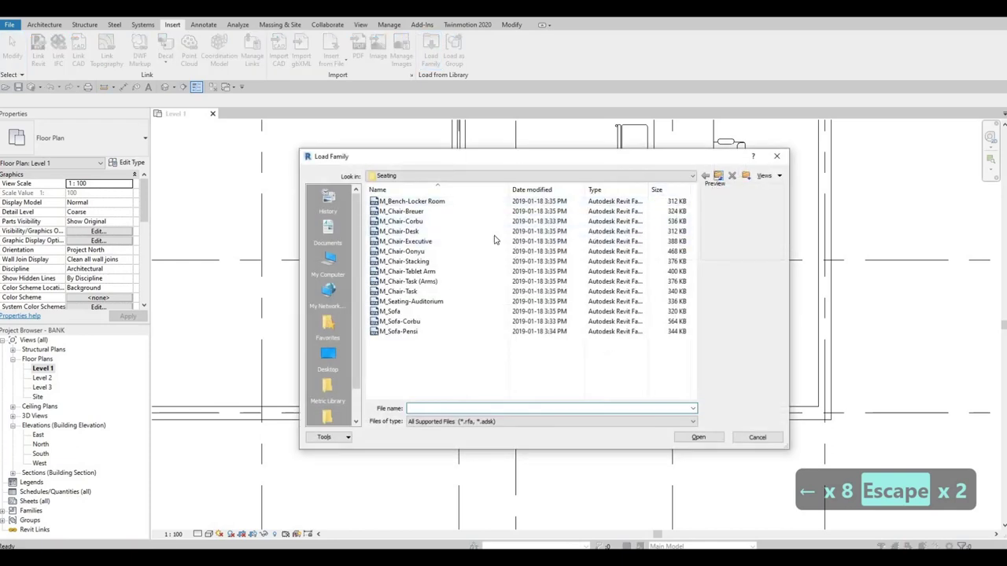
Load M_Table-Coffee from the Tables folder and place one 0610 x 0610 x 0610mm table above the lower armchair, beside the left one.
double_click(411, 231)
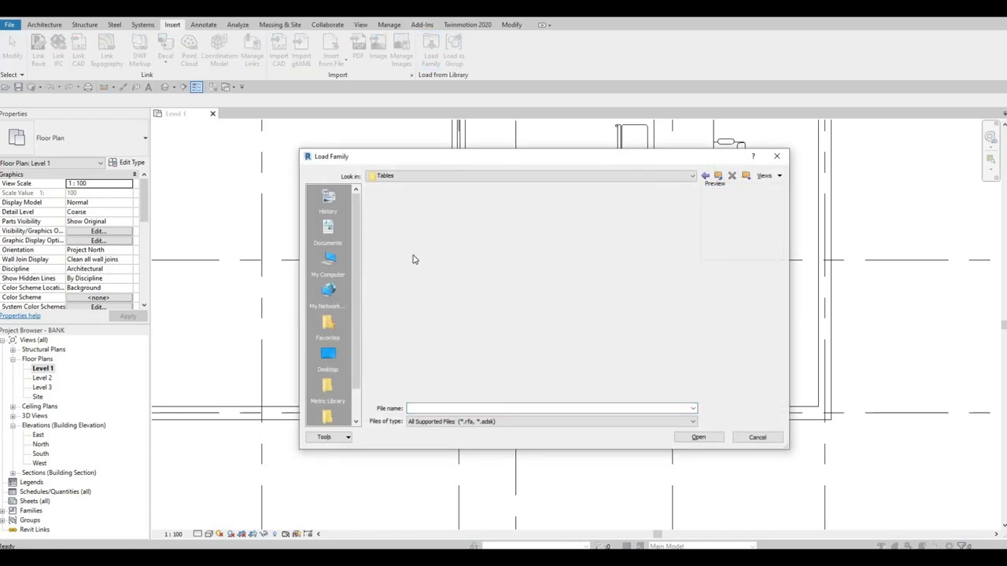
left_click(405, 211)
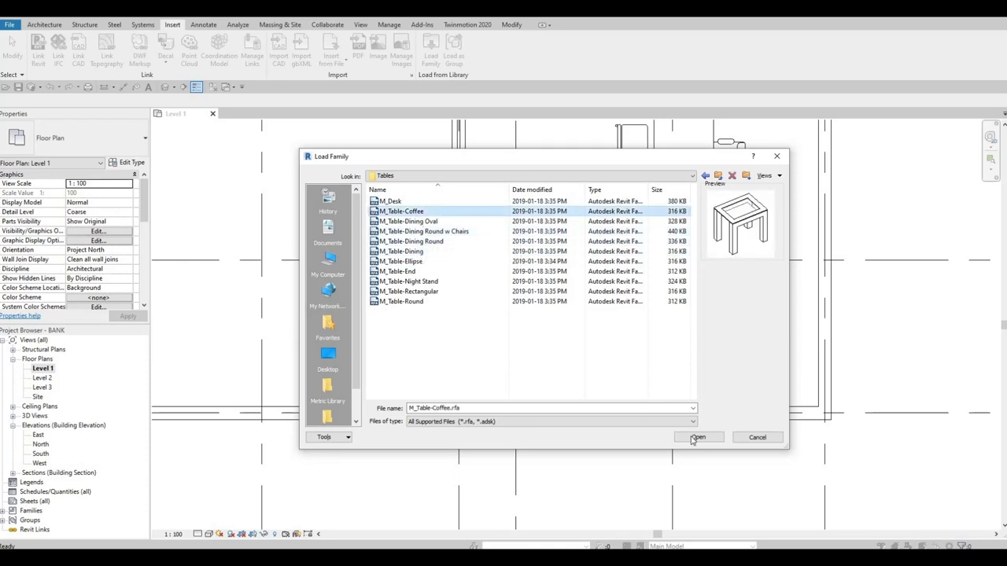
key("Return")
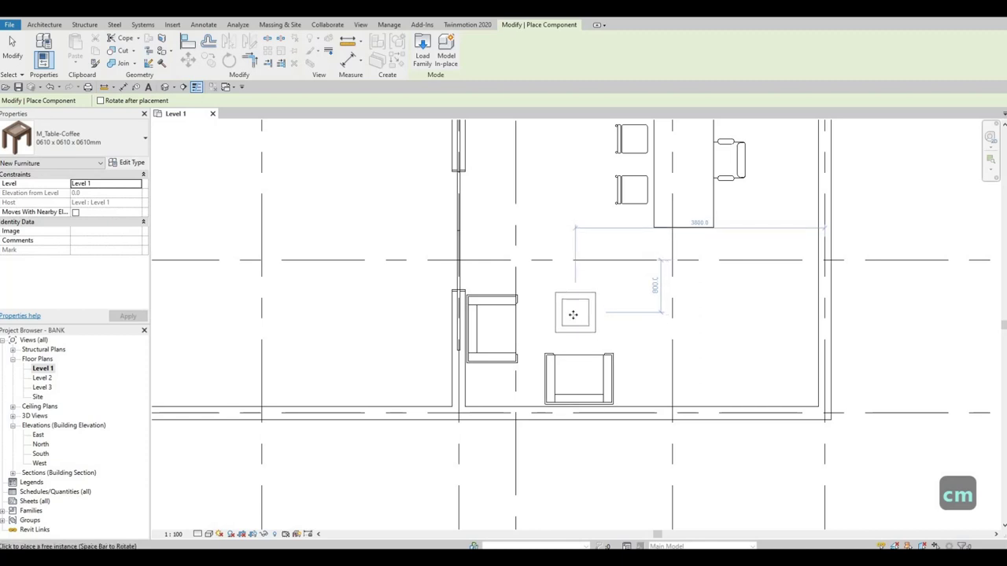
left_click(574, 315)
key("Escape")
key("Escape")
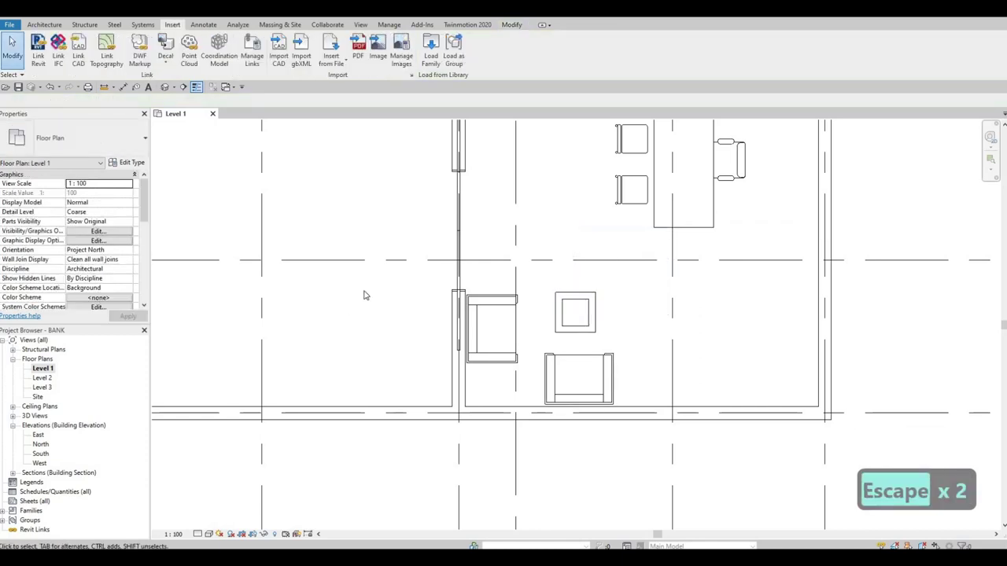
Load the M_Cabinet-File 5 Drawer family from the Storage folder.
scroll(381, 297, "down", 2)
scroll(397, 303, "down", 3)
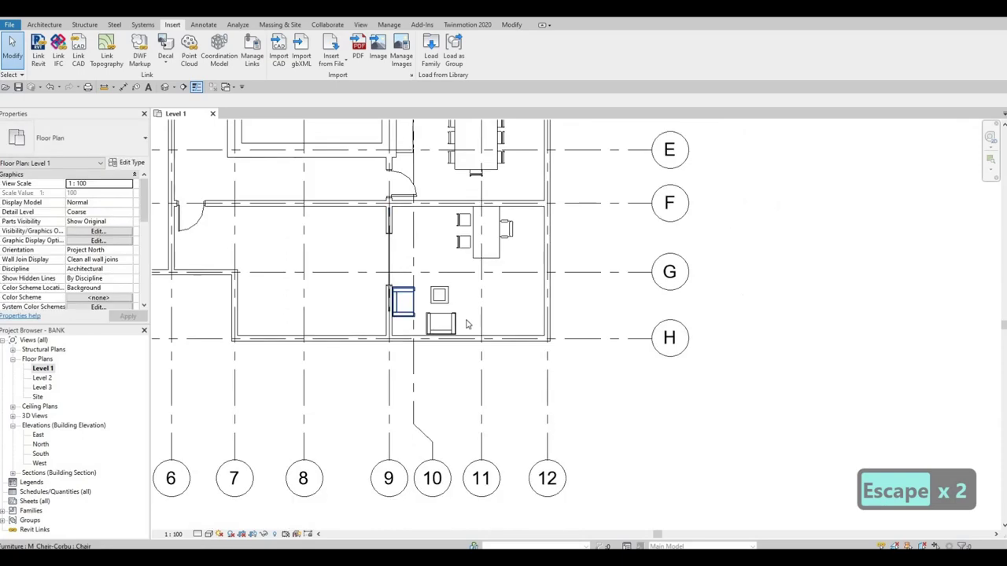
middle_click_drag(431, 320, 486, 334)
key("Escape")
scroll(492, 360, "down", 3)
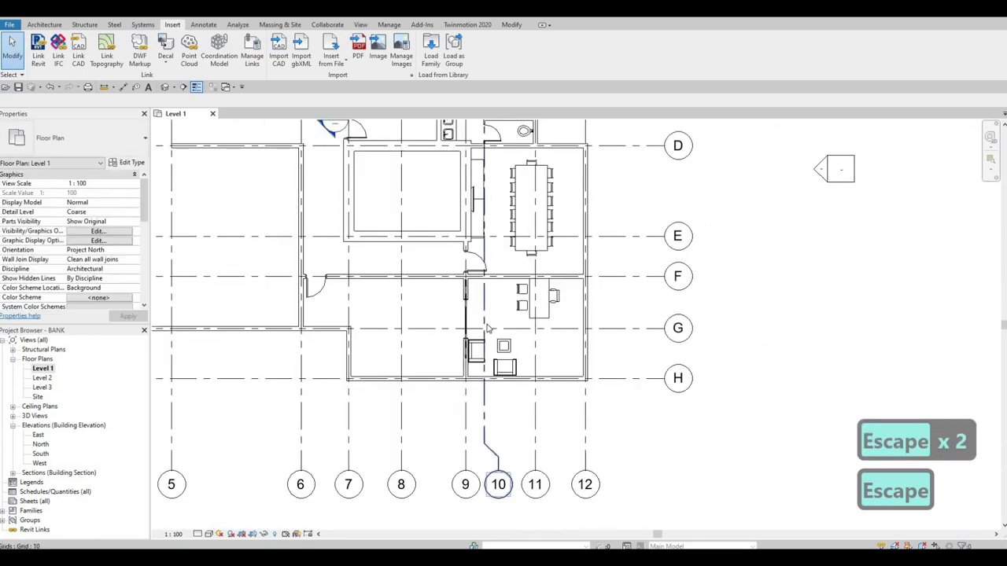
middle_click_drag(535, 359, 567, 417)
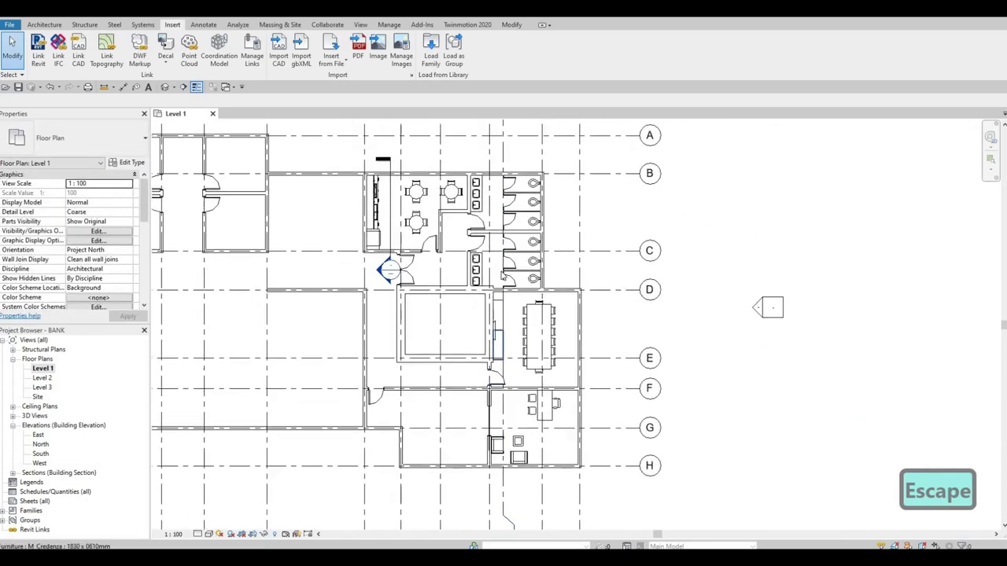
middle_click_drag(526, 389, 513, 326)
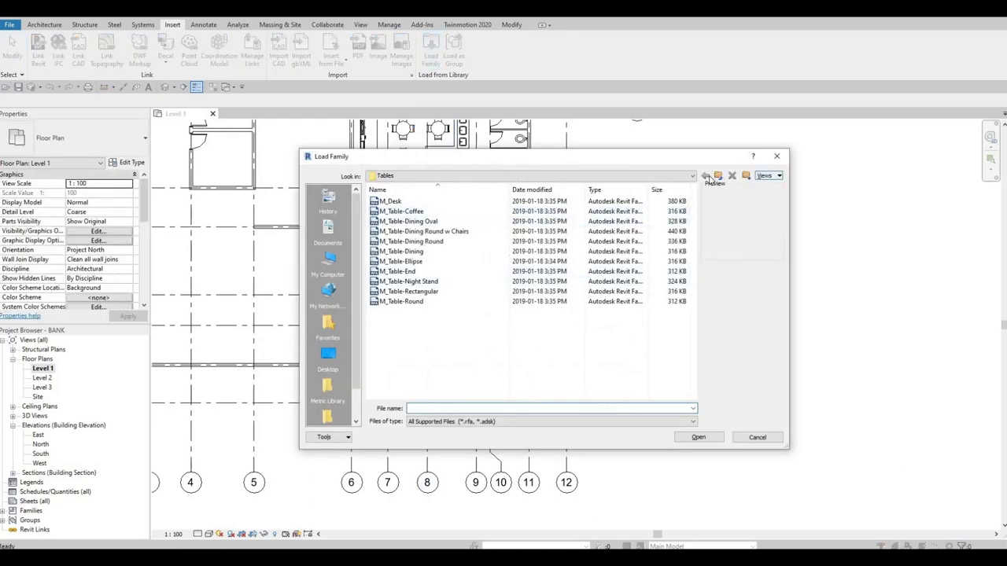
key("alt+2")
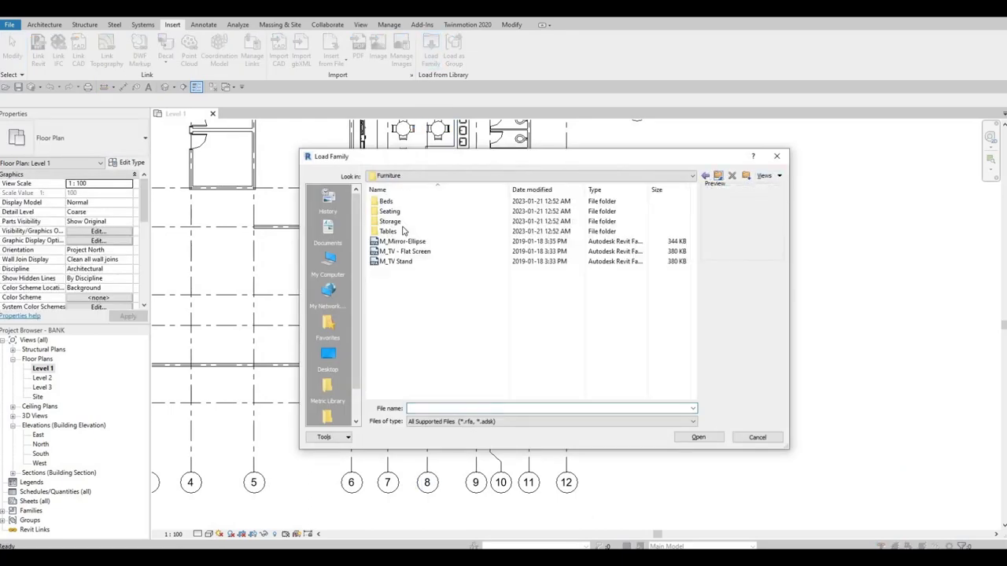
double_click(422, 223)
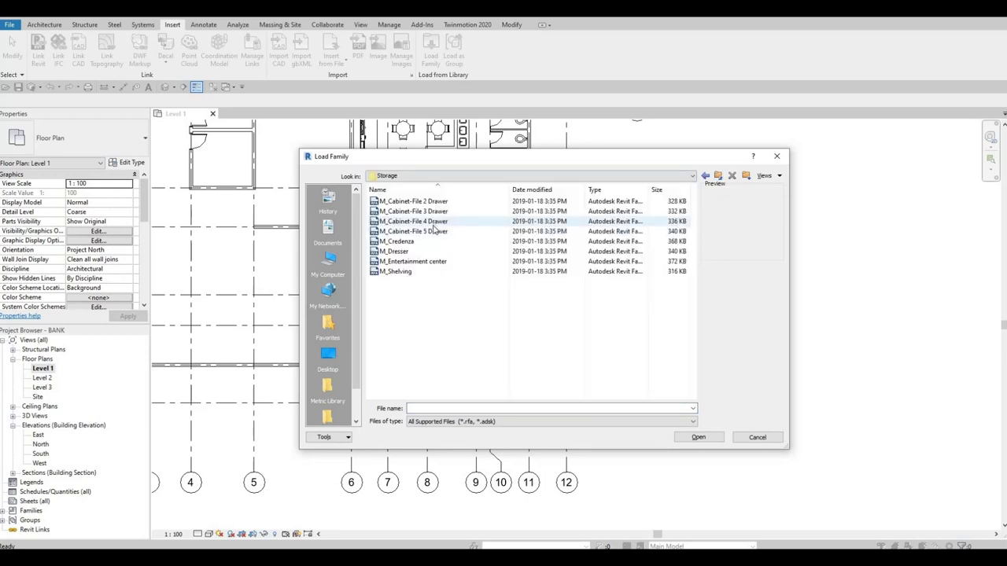
left_click(440, 231)
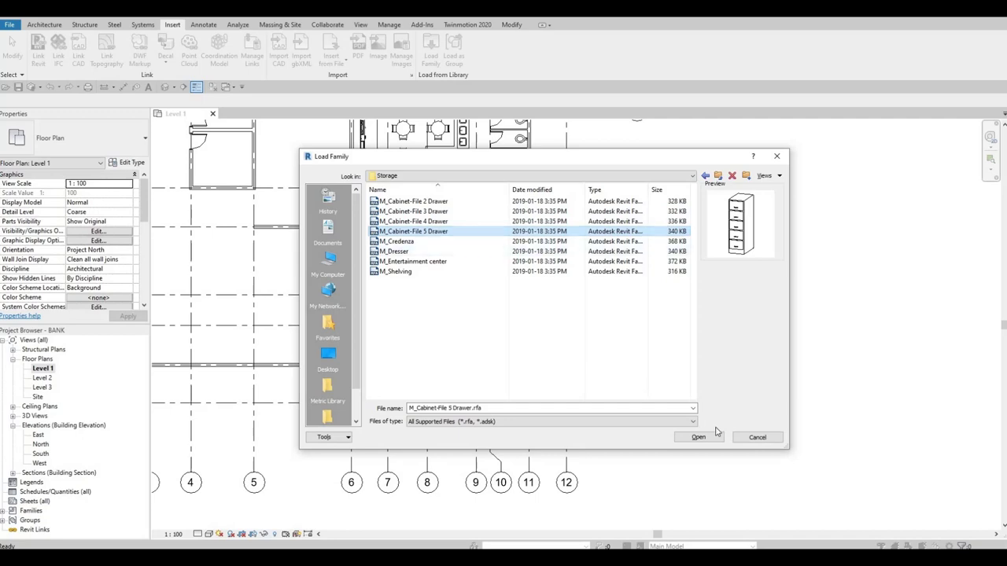
key("Return")
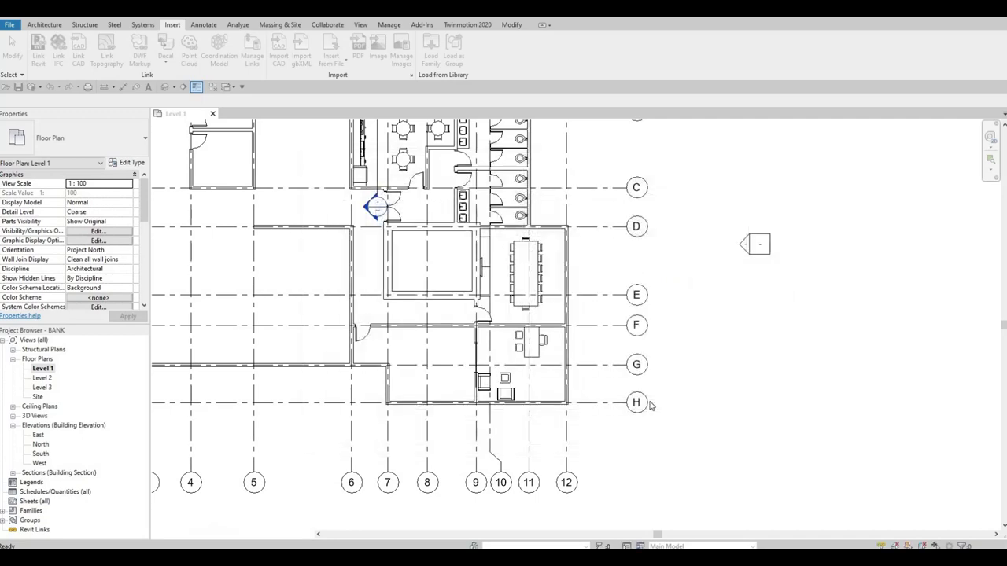
Place two M_Cabinet-File 5 Drawer cabinets of type 1067 x 0380mm Lat. end to end along the office's right wall, from the lower corner up.
key("c")
key("m")
scroll(561, 331, "up", 2)
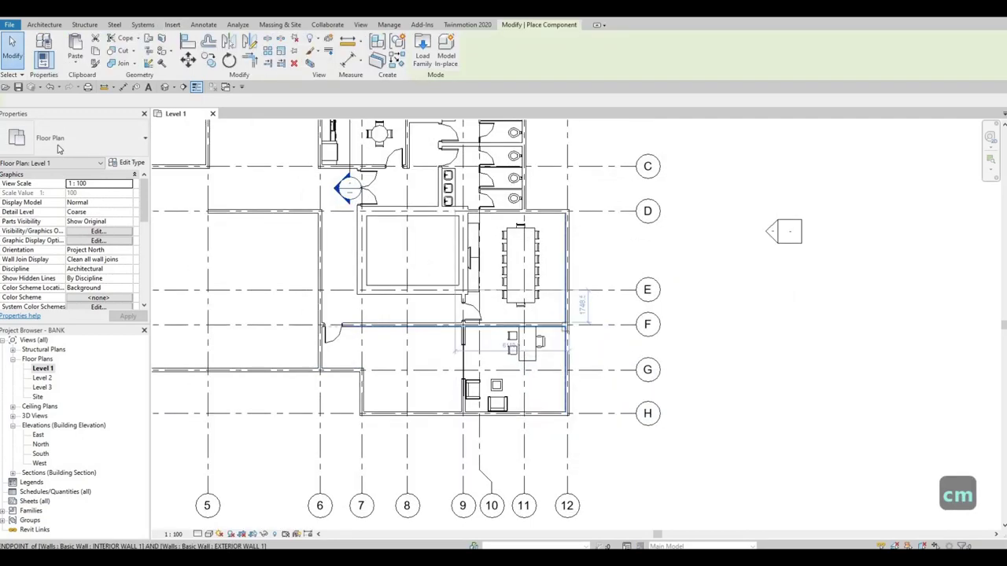
left_click(79, 141)
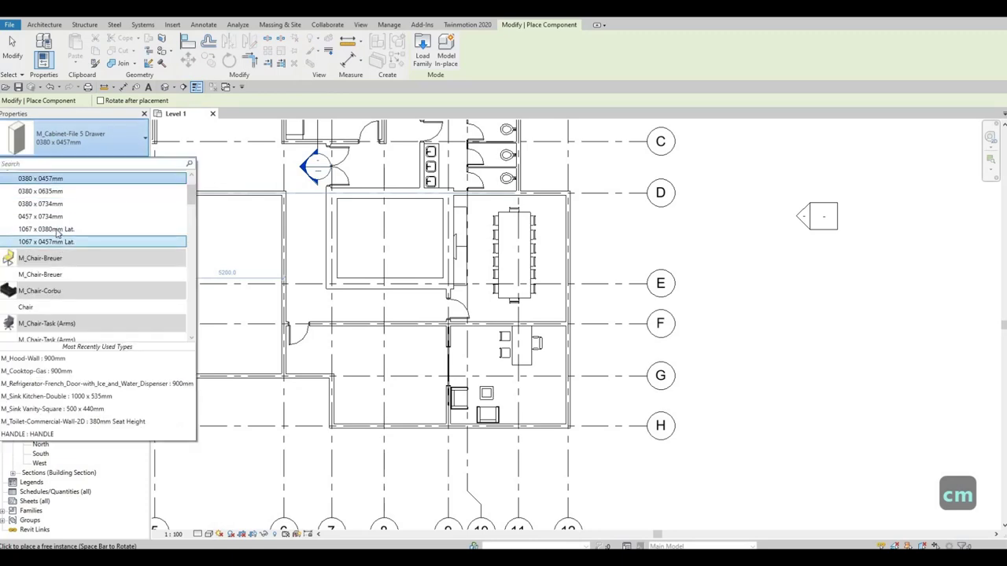
left_click(55, 229)
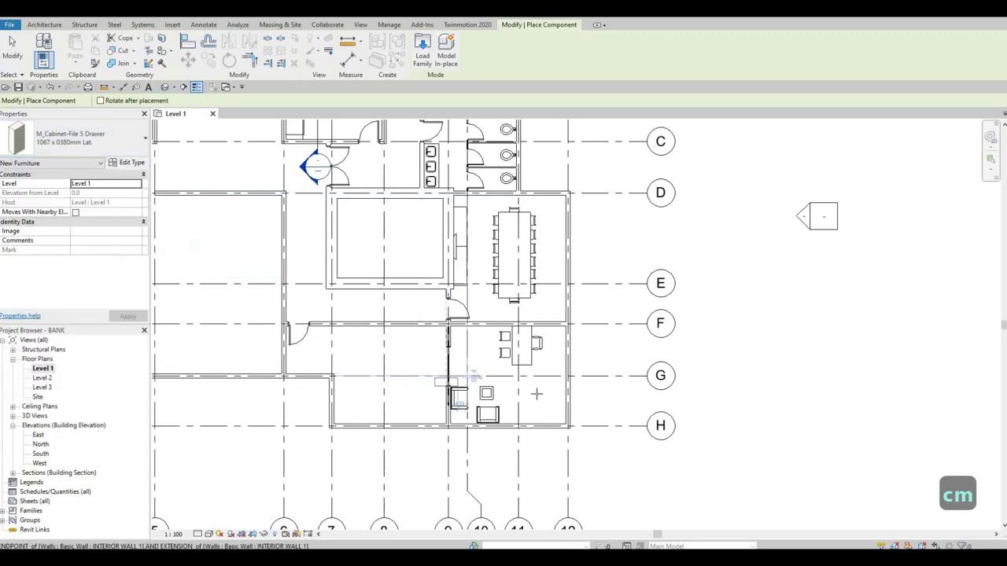
scroll(550, 389, "up", 1)
scroll(544, 393, "up", 3)
key("space")
key("space")
key("space")
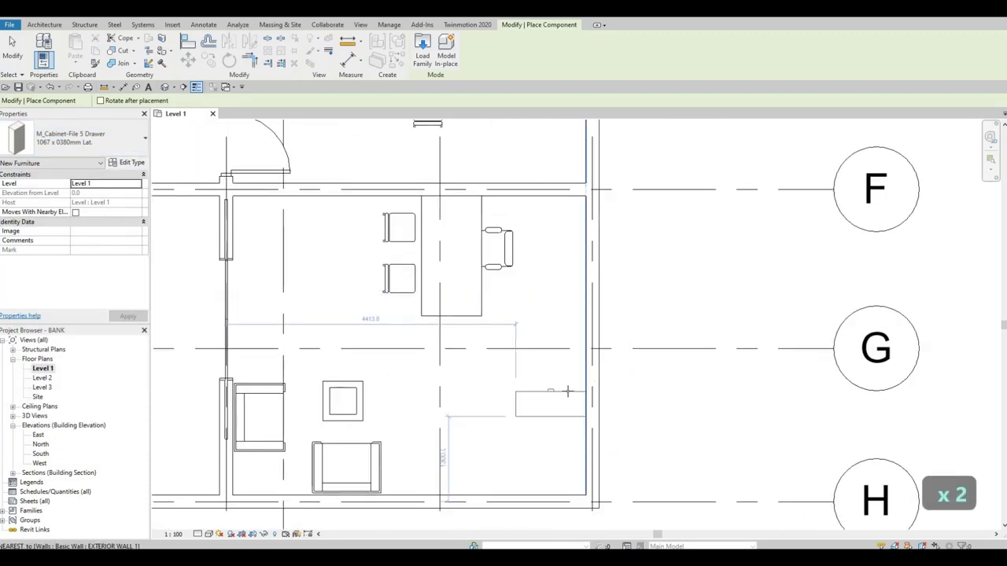
left_click(573, 418)
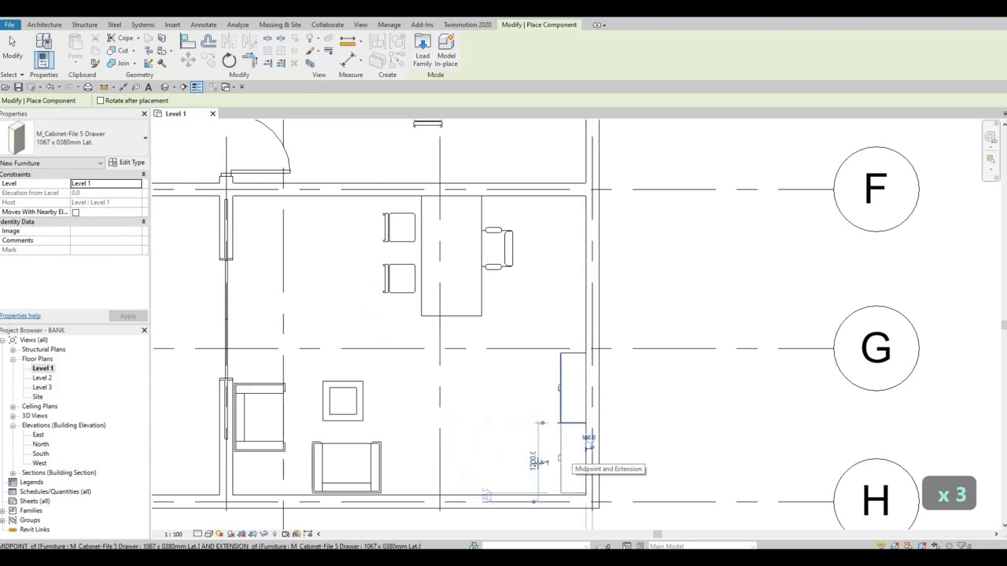
key("space")
key("space")
key("space")
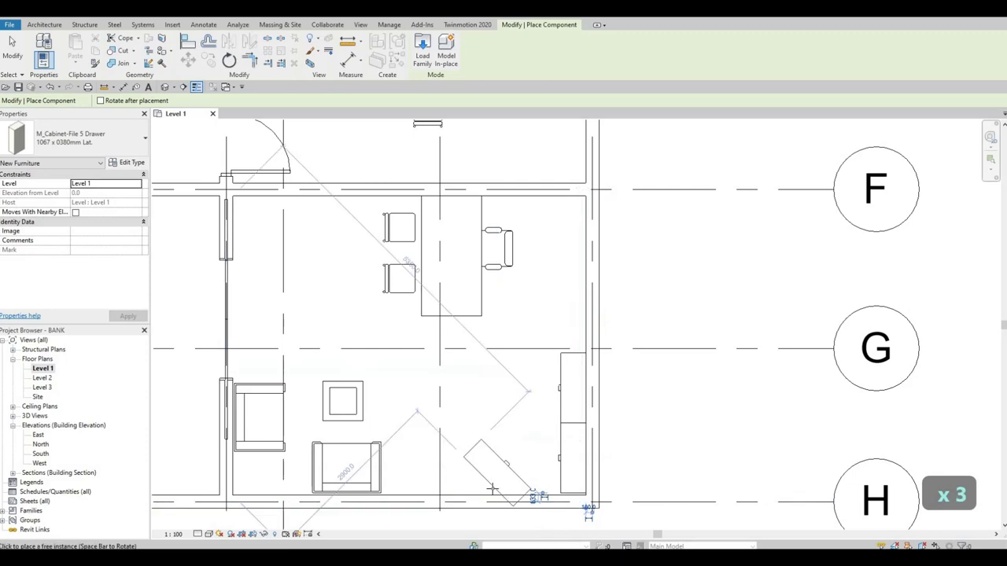
key("space")
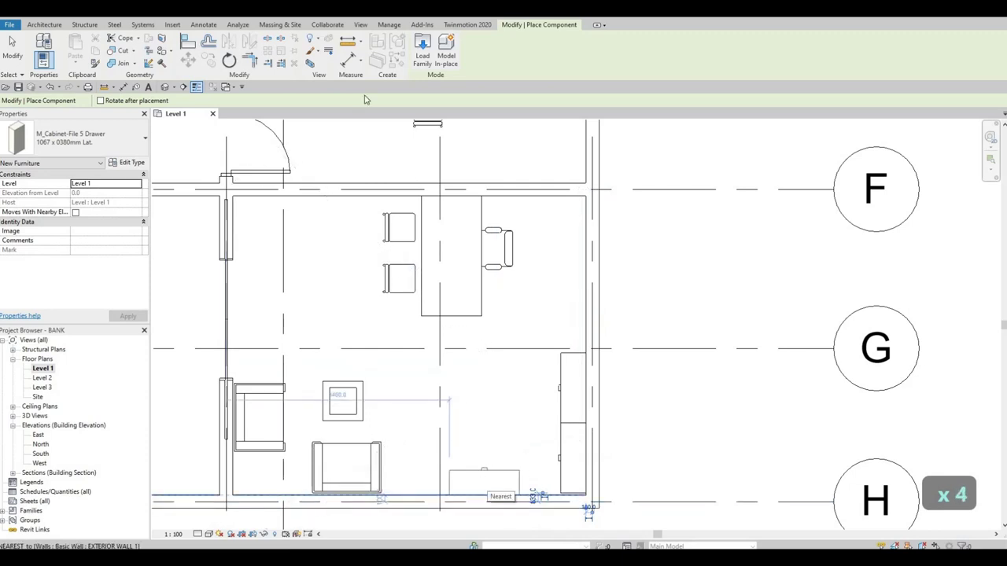
key("Escape")
key("Escape")
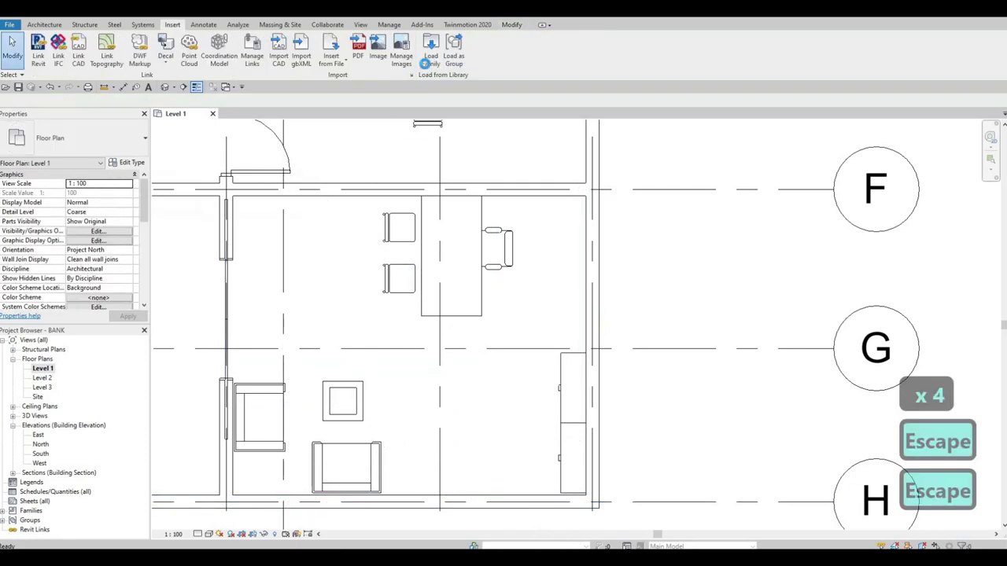
Load the M_Shelving family from the Storage folder.
left_click(430, 53)
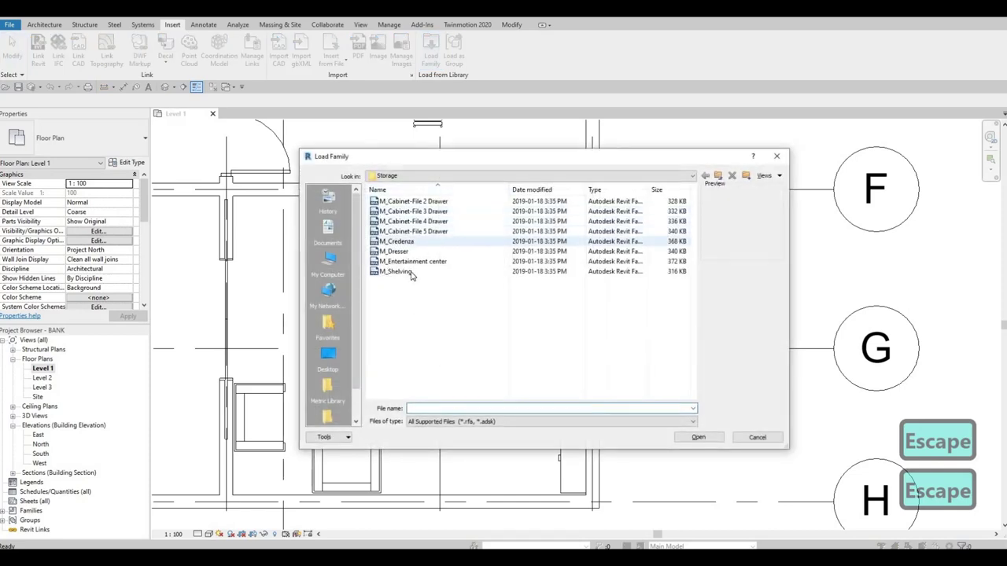
left_click(677, 271)
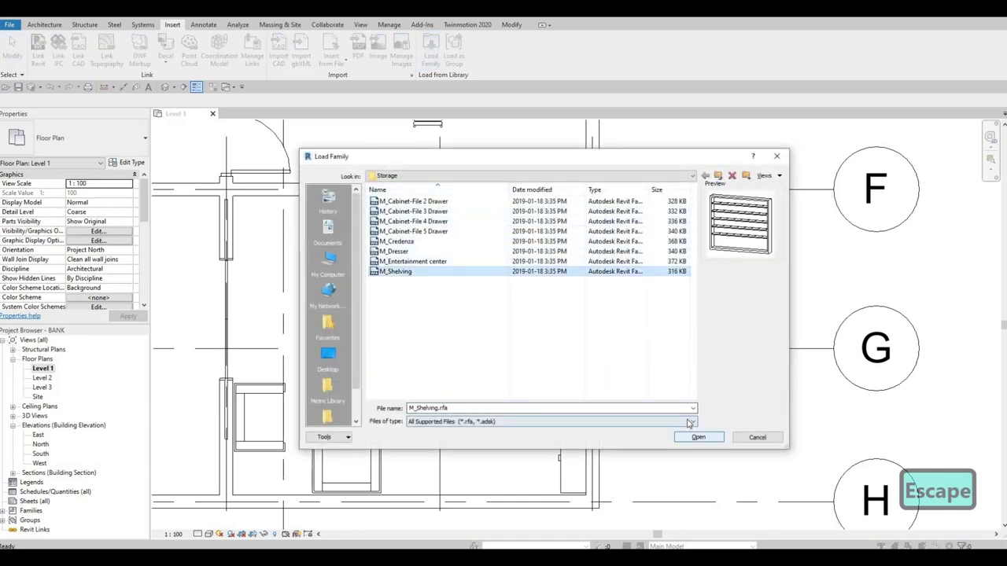
left_click(698, 437)
Place two 0915 x 0254 x 1830mm M_Shelving units side by side against the office's lower wall, between the armchair and the file cabinets.
key("c")
key("m")
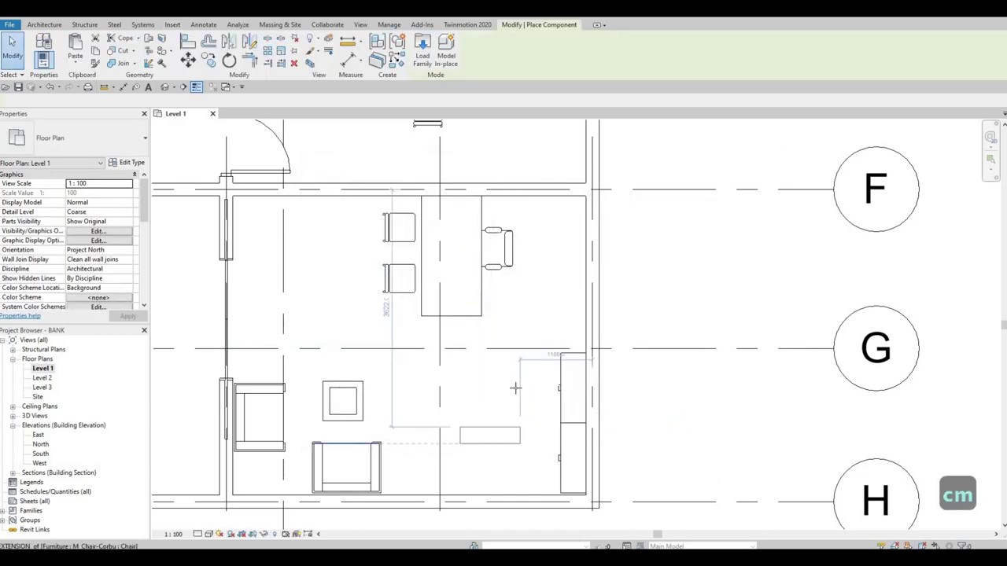
scroll(516, 388, "up", 1)
middle_click_drag(498, 477, 535, 387)
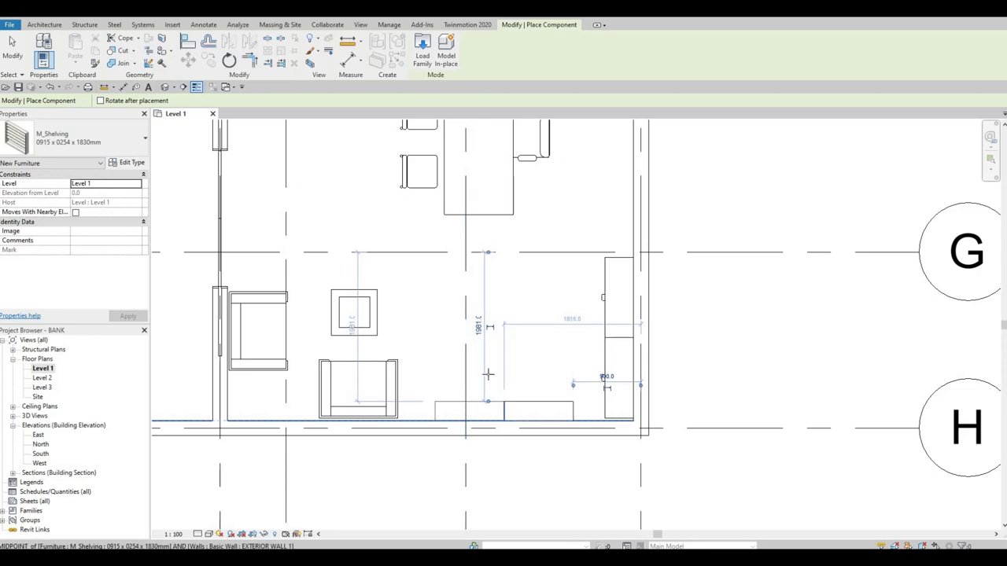
left_click(472, 407)
key("Escape")
key("Escape")
scroll(655, 398, "down", 1)
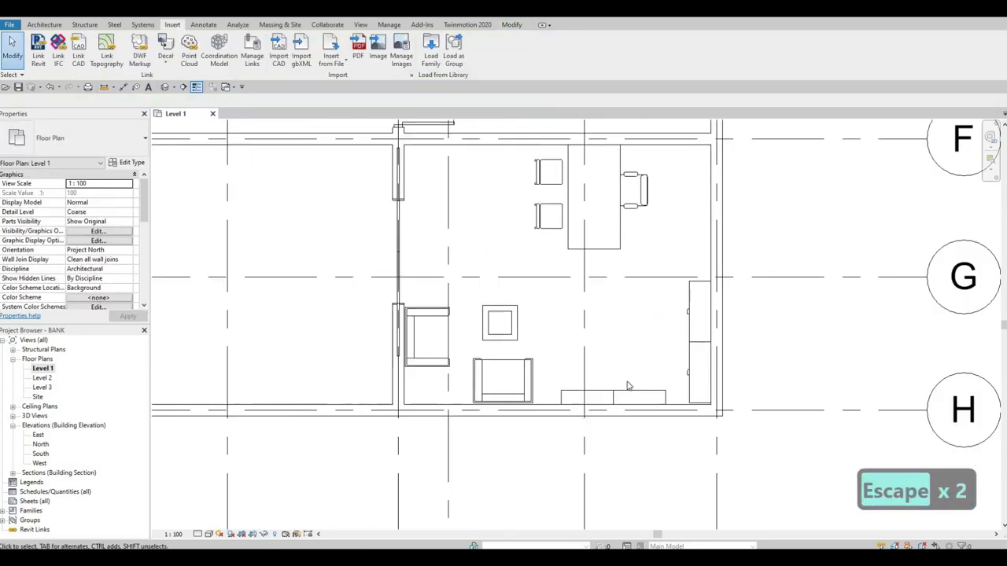
scroll(628, 386, "down", 4)
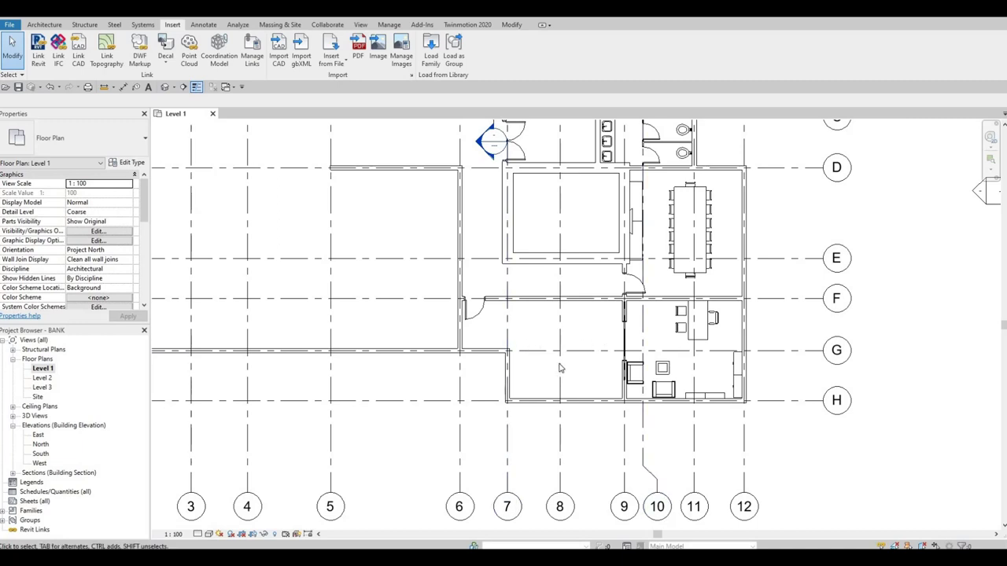
middle_click_drag(518, 358, 510, 335)
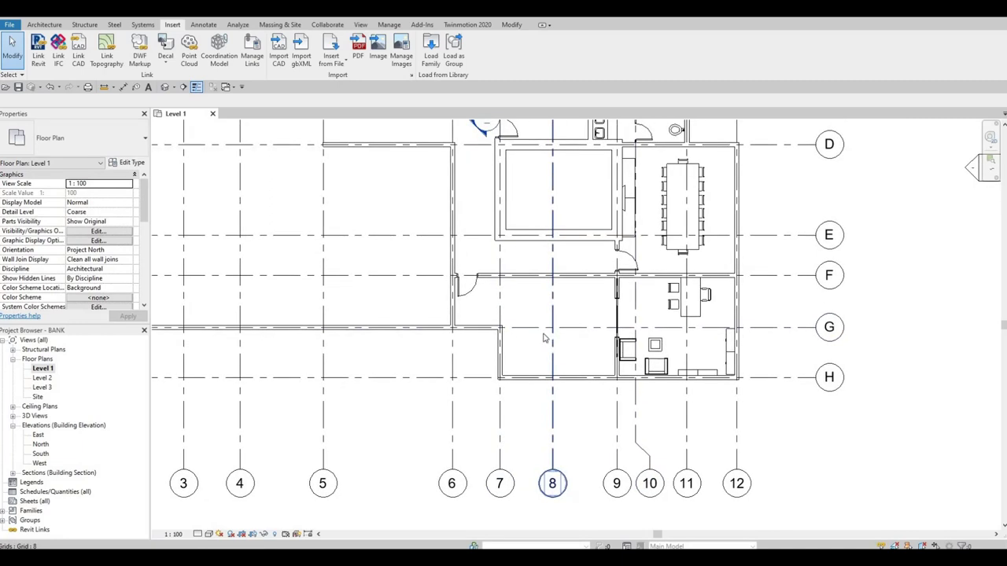
Copy the desk with its three chairs from the furnished office into the room to its left, setting it against the lower wall.
middle_click_drag(679, 329, 639, 321)
scroll(557, 316, "right", 4, "shift")
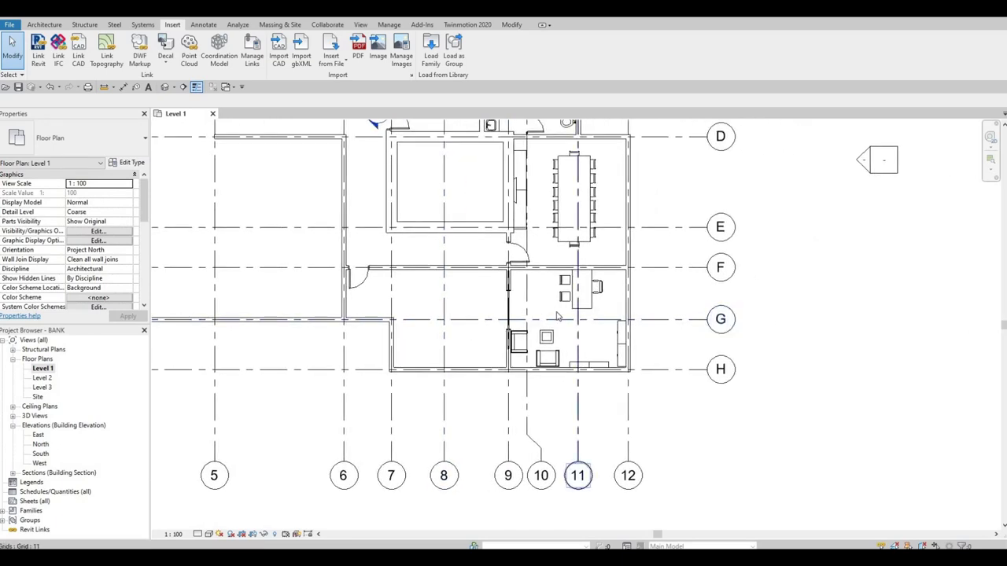
scroll(562, 329, "up", 2)
scroll(535, 260, "up", 2, "ctrl")
key("Escape")
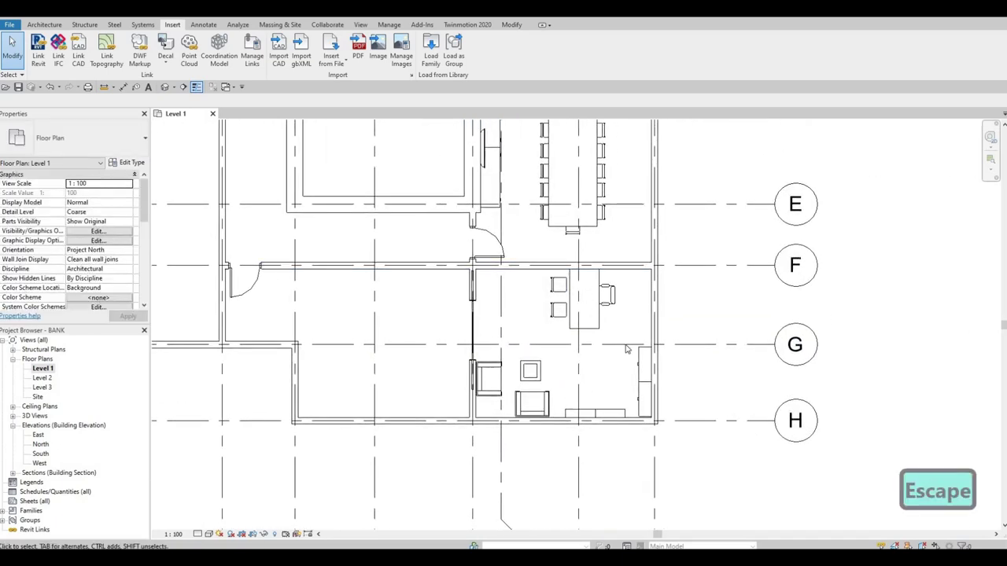
left_click_drag(625, 348, 625, 350)
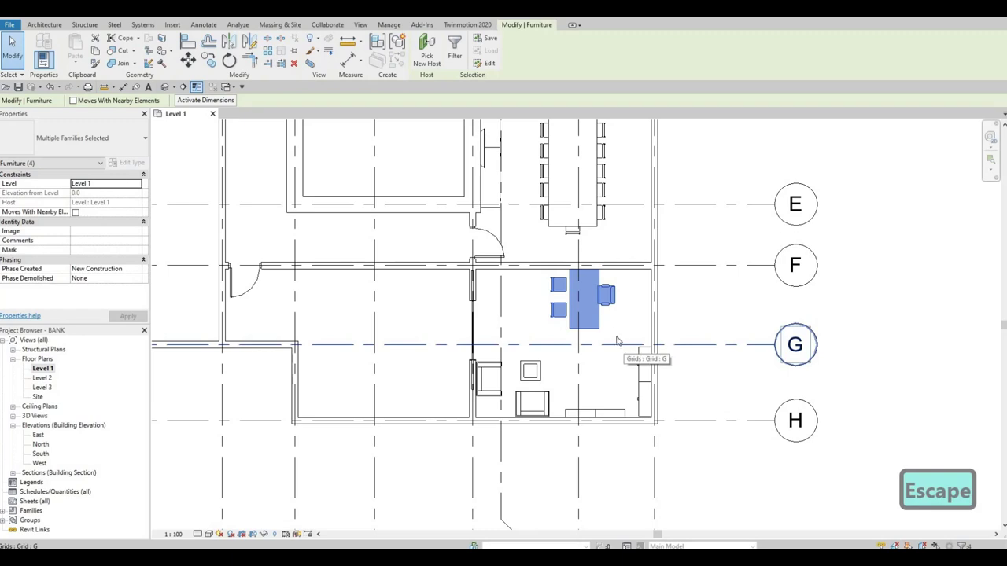
key("c")
key("o")
left_click(579, 304)
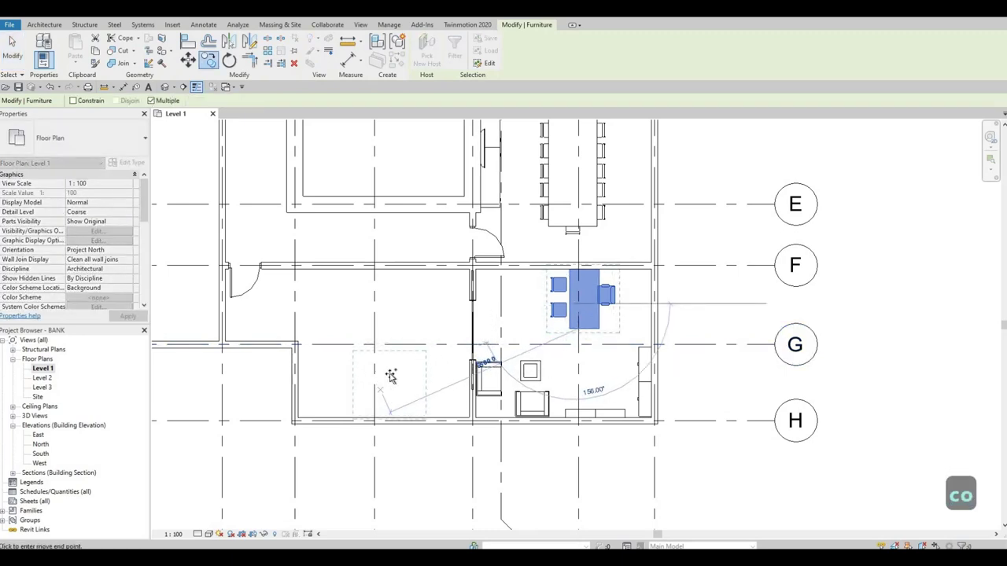
left_click(393, 384)
key("Escape")
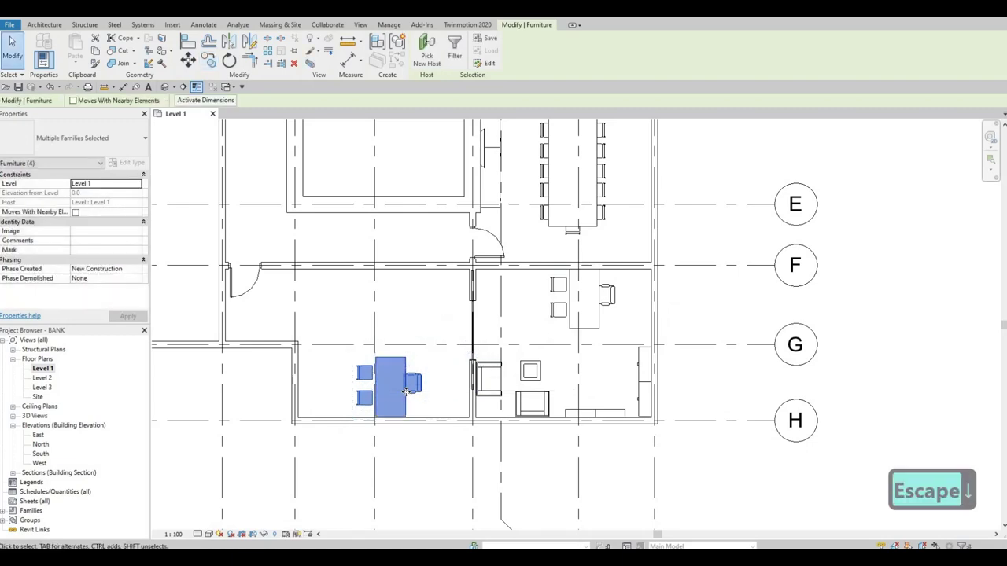
Nudge the copied desk and chairs horizontally toward the partition between the two rooms and clear the selection.
key("Right")
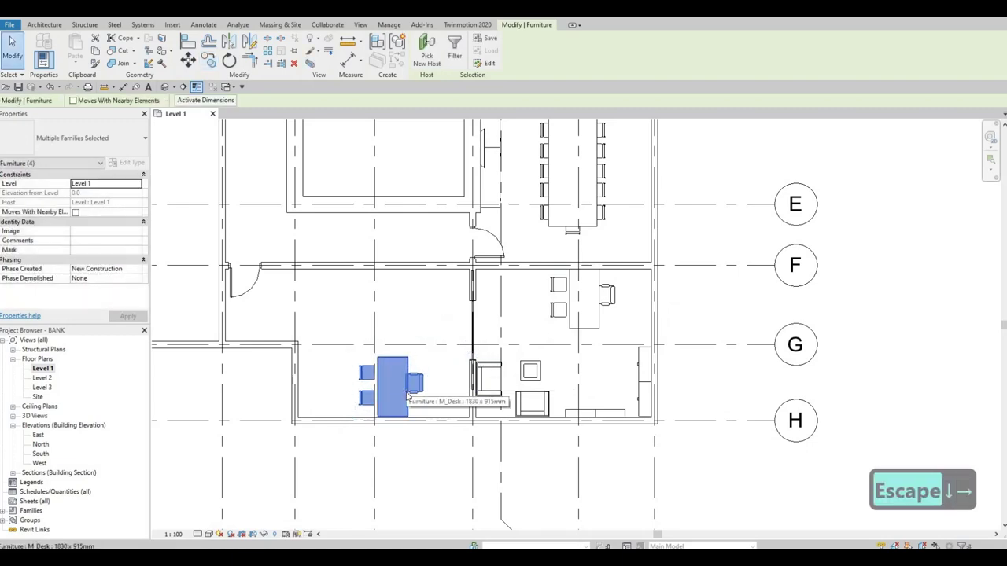
key("Right")
key("Right")
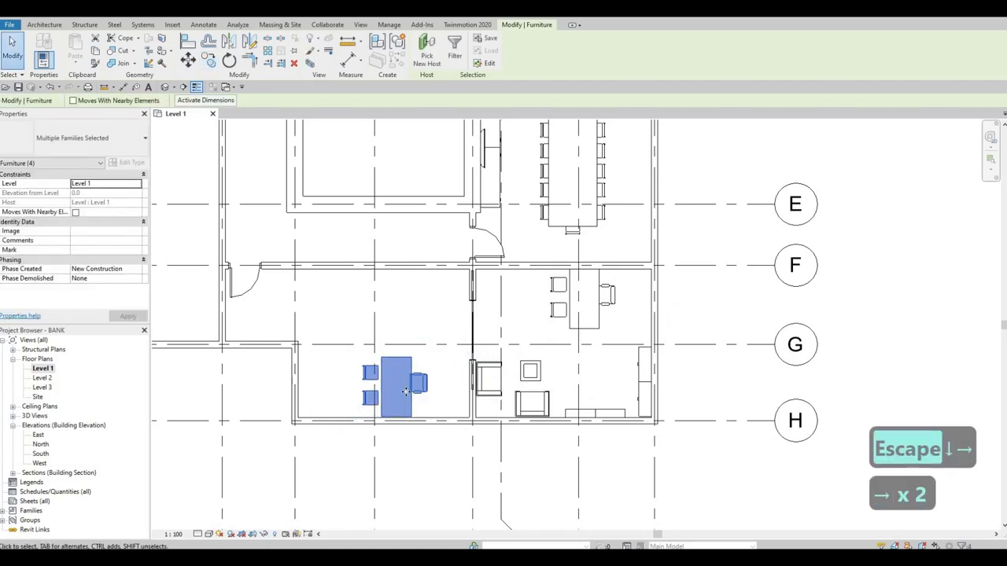
key("Right")
key("Right")
key("Right")
key("Right")
key("Right")
key("Right")
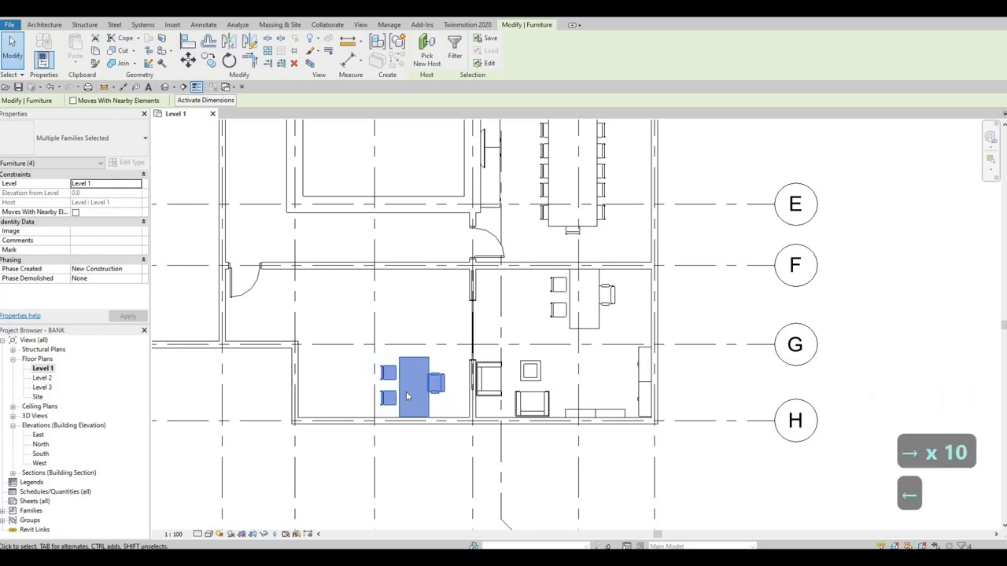
key("Escape")
key("Escape")
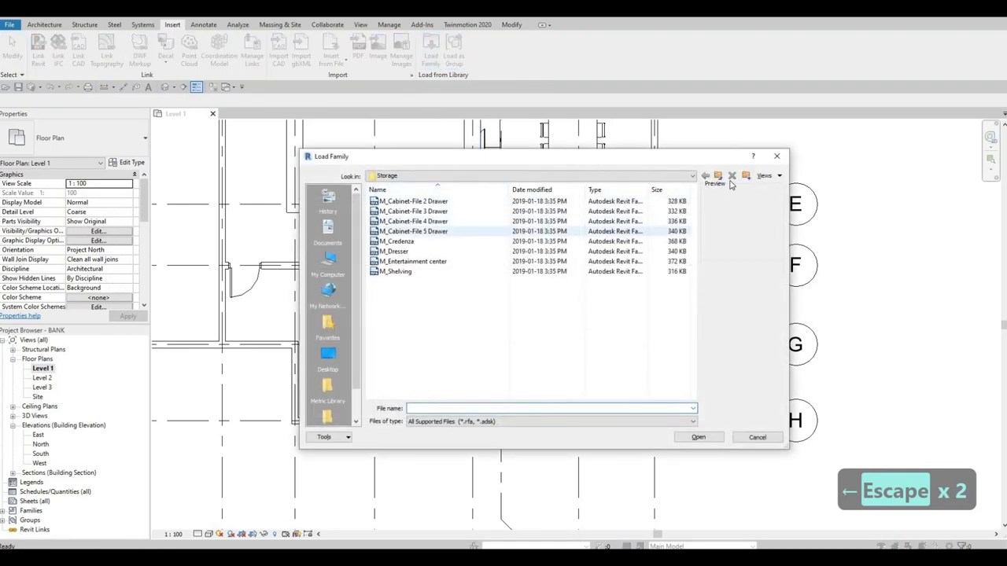
Load the M_Sofa-Corbu family from the Furniture library's Seating folder.
key("BackSpace")
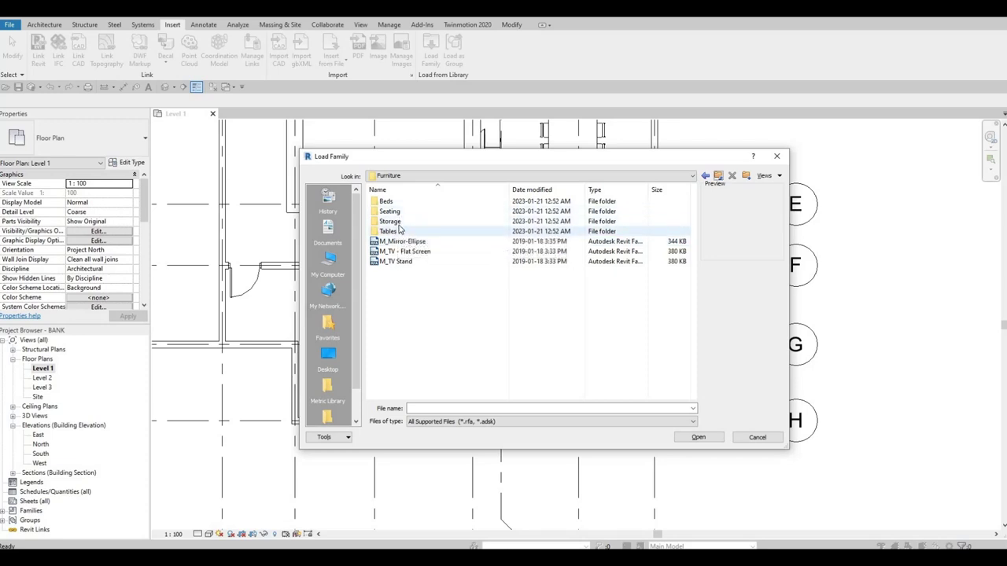
double_click(403, 212)
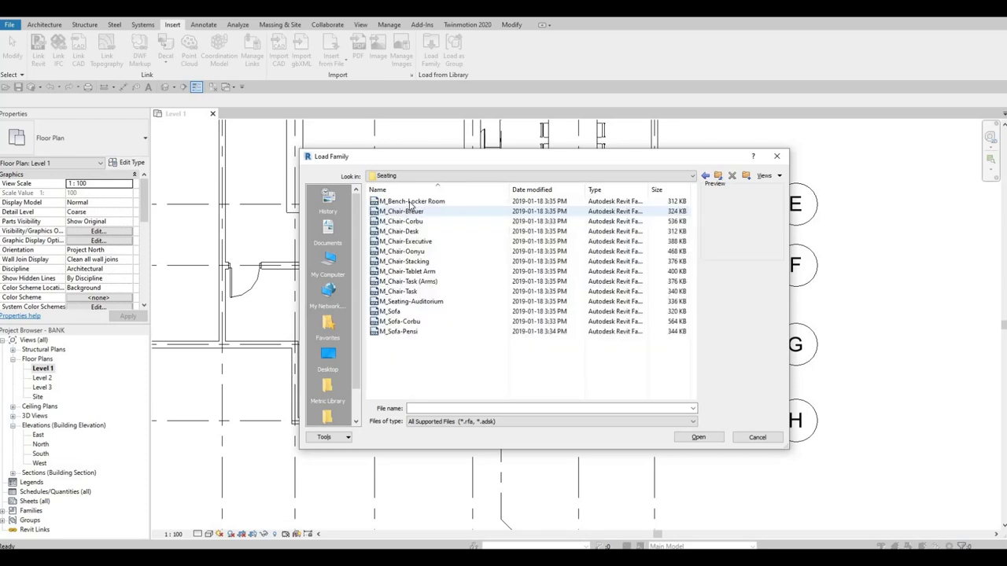
key("Down")
key("Down")
key("Down")
key("Down")
key("Down")
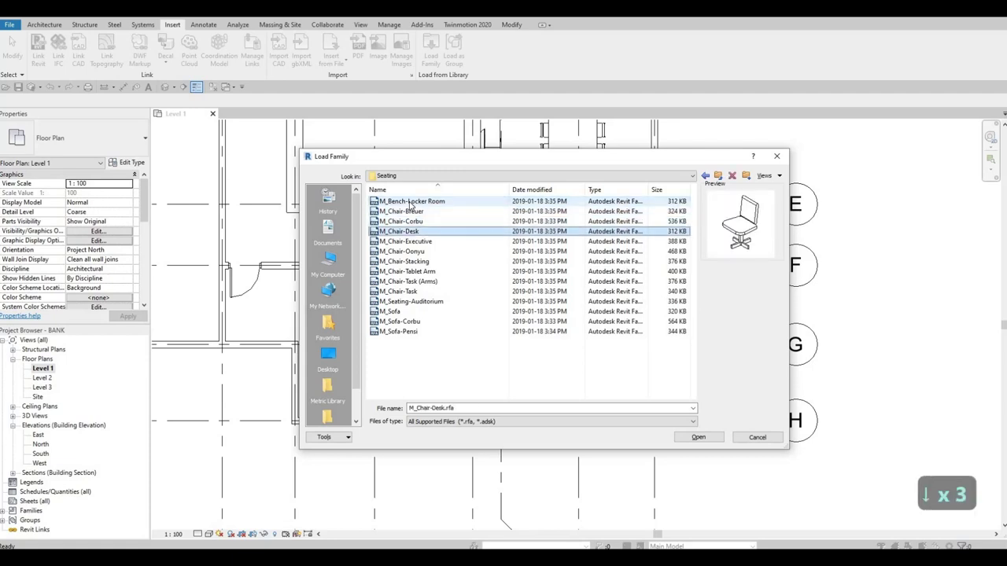
key("Down")
key("Down")
key("Down")
key("Down")
key("Down")
key("Down")
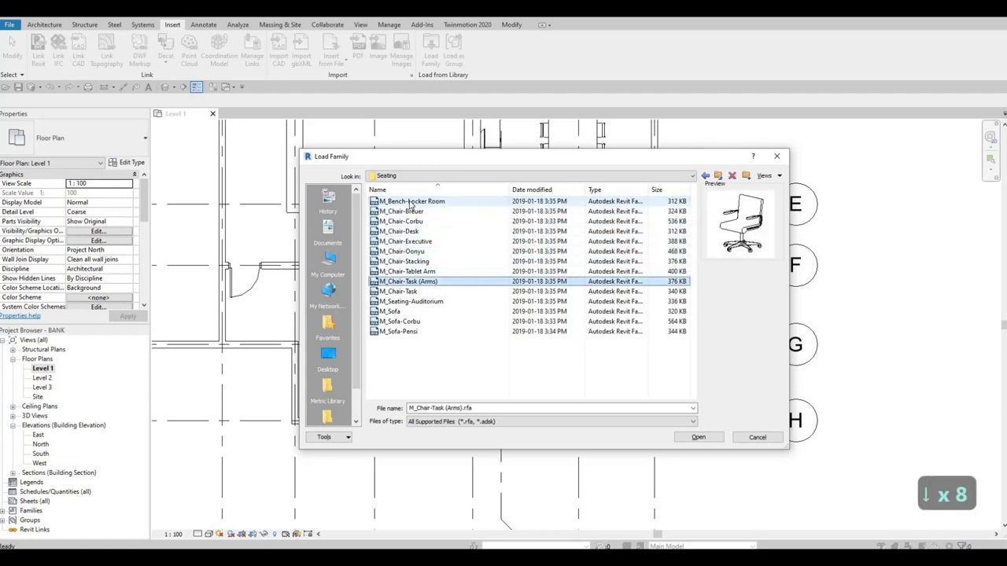
key("Down")
key("Down")
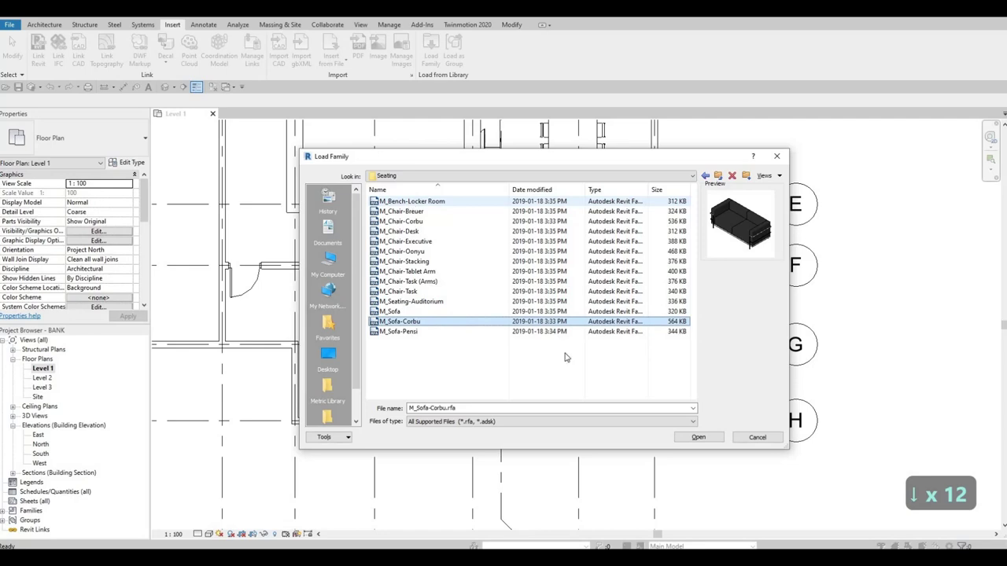
left_click(698, 437)
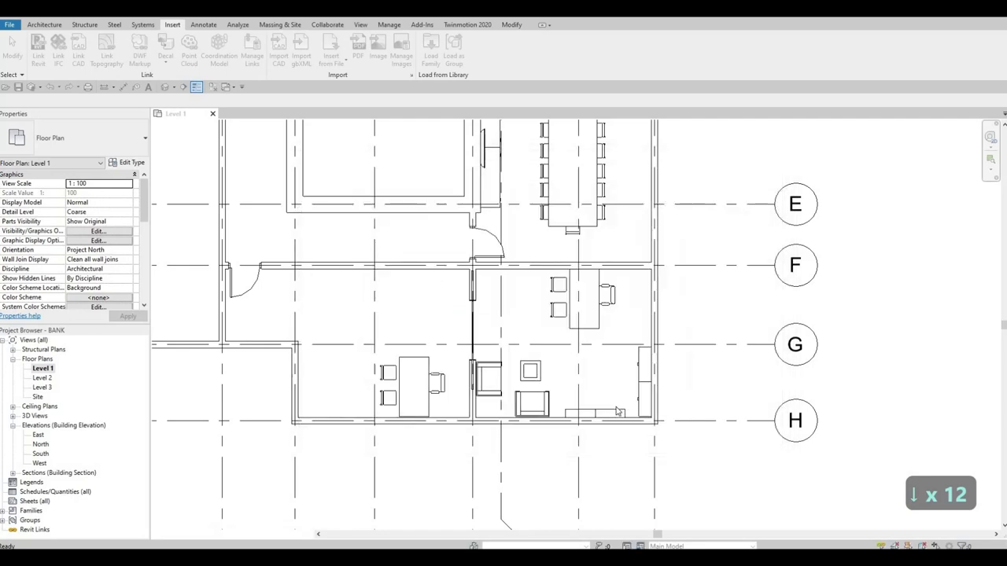
Place one M_Sofa-Corbu sofa against the left room's upper wall, about 1900 mm from the partition.
key("c")
key("m")
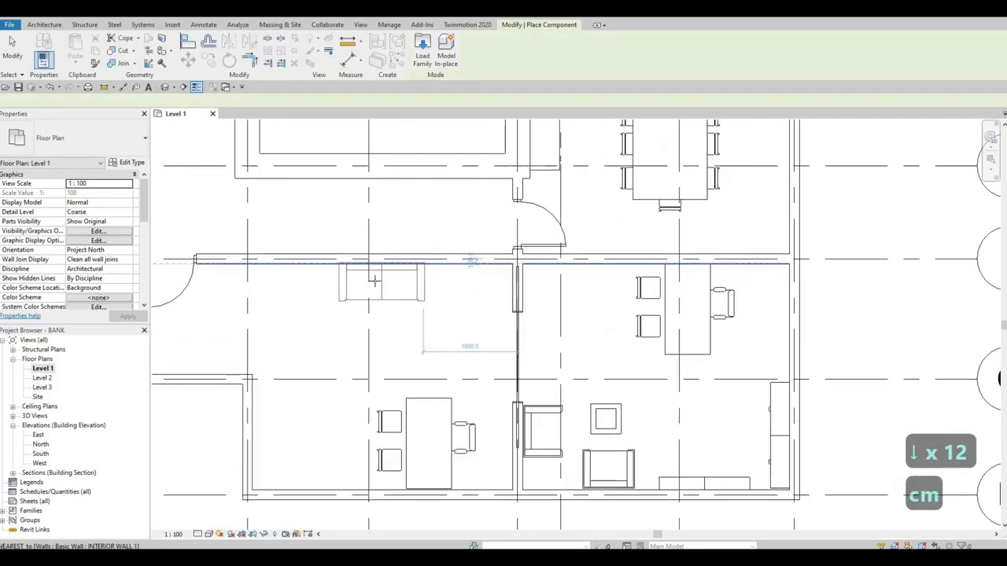
scroll(379, 278, "up", 2)
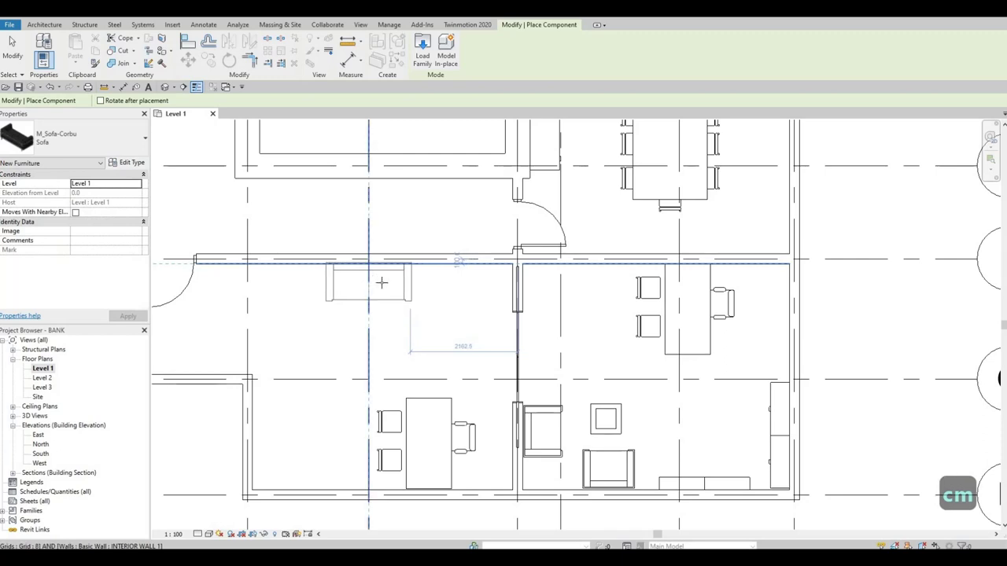
left_click(407, 340)
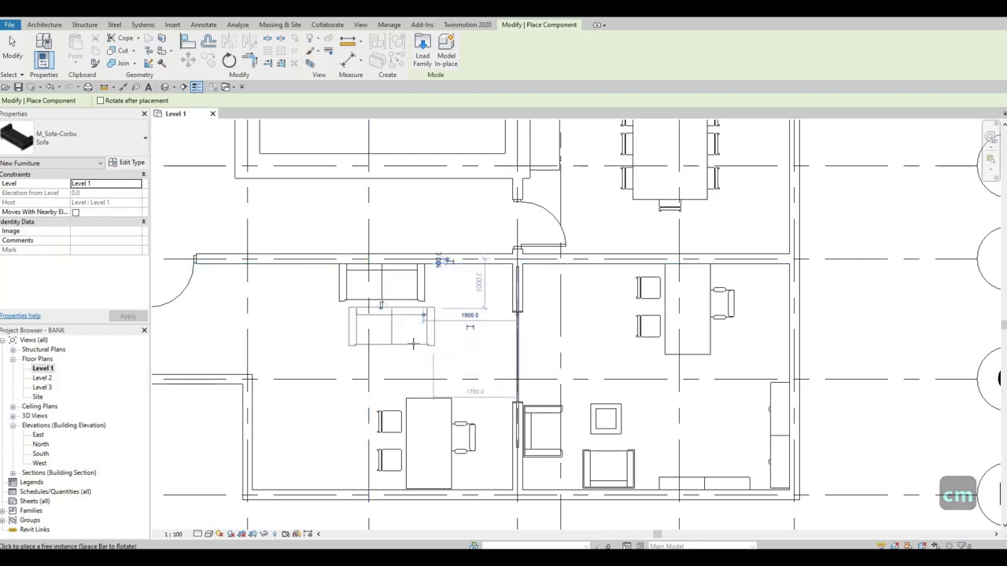
key("Escape")
key("Escape")
Select the M_Chair-Corbu armchair that stands against the partition in the furnished office.
left_click(548, 451)
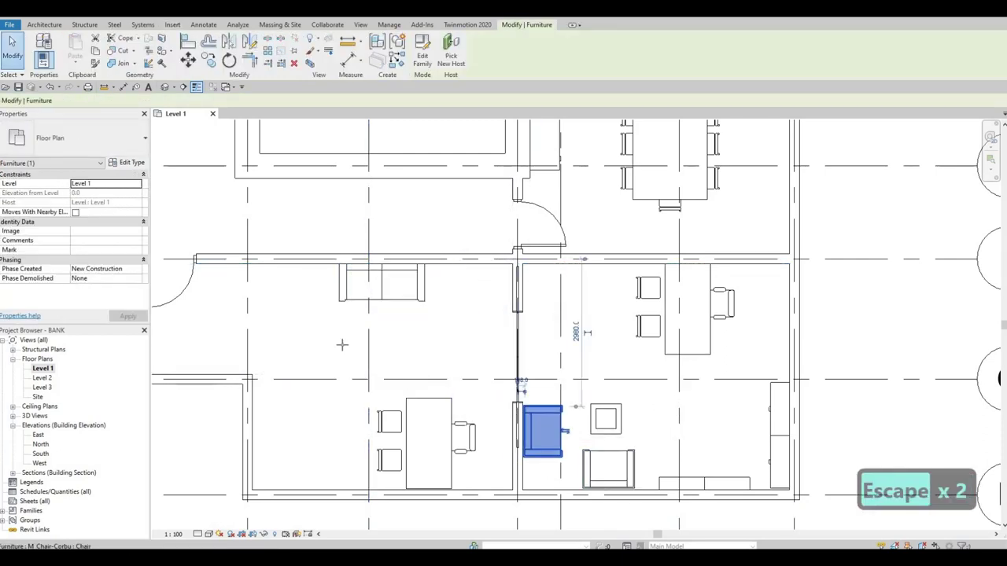
Place another M_Chair-Corbu armchair beside the sofa in the office with the sofa, rotated to face the seating area.
key("c")
key("s")
key("space")
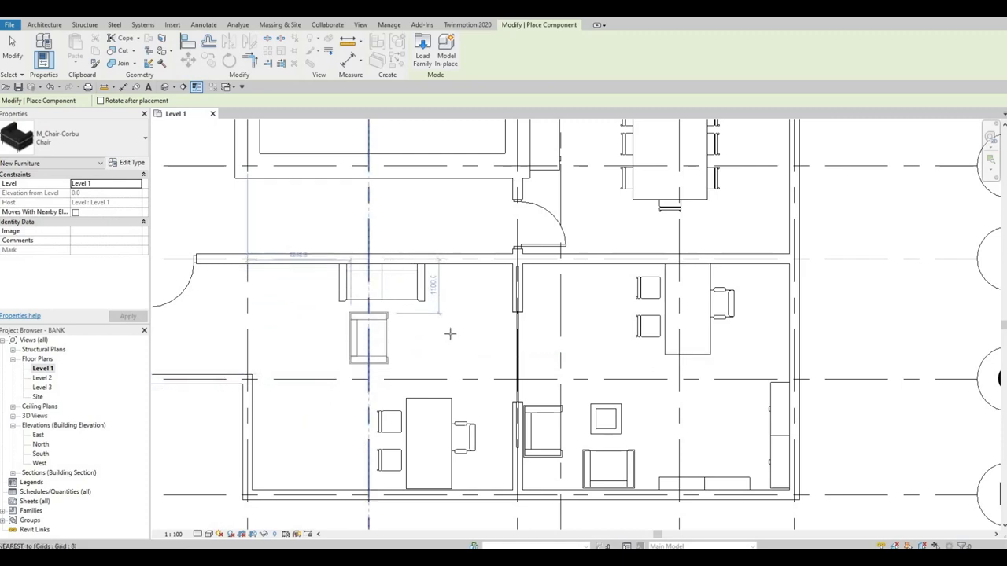
key("space")
key("space")
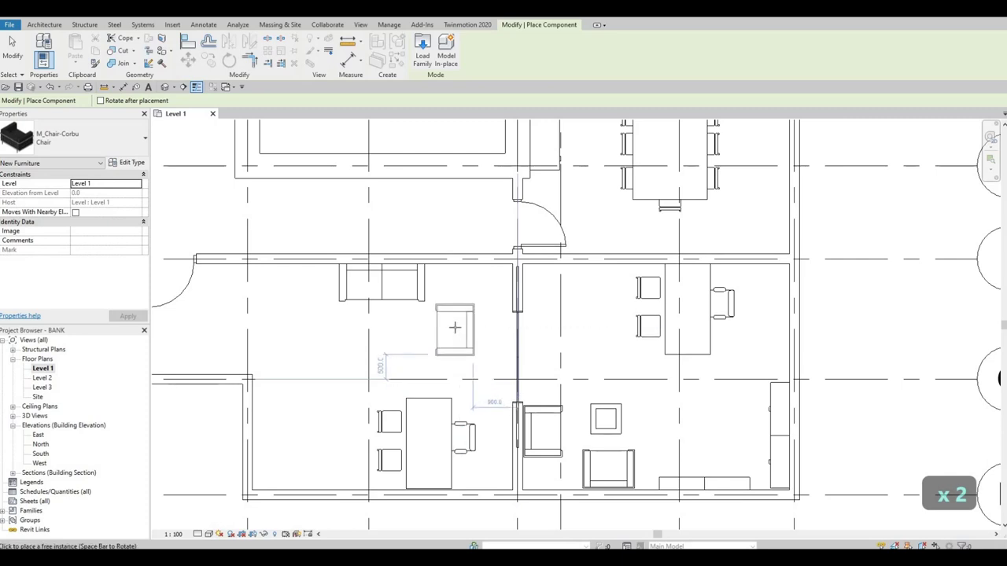
key("Escape")
key("Escape")
key("Escape")
key("Escape")
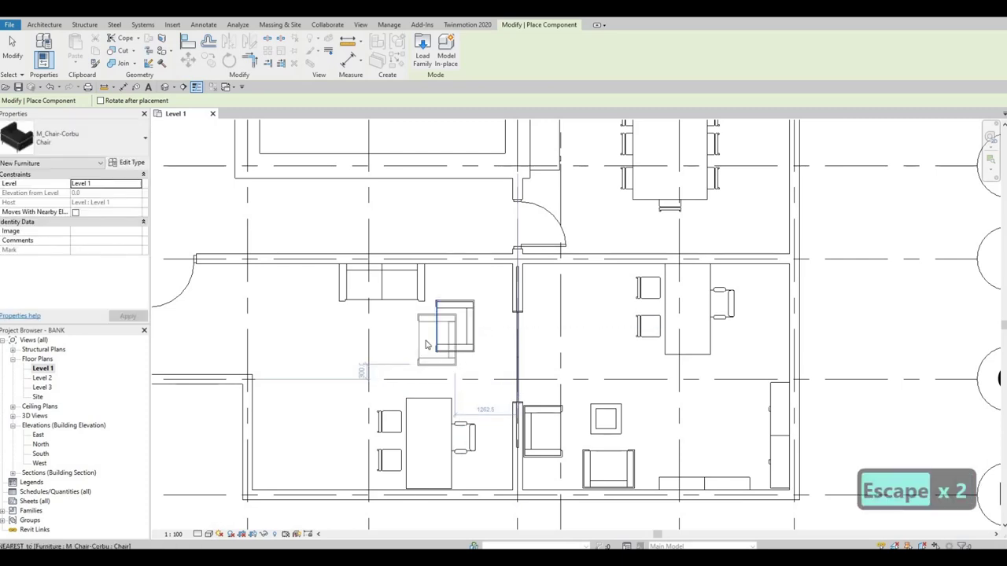
Place a second M_Table-Coffee in front of the sofa, matching the coffee table in the adjacent office.
scroll(608, 400, "down", 2)
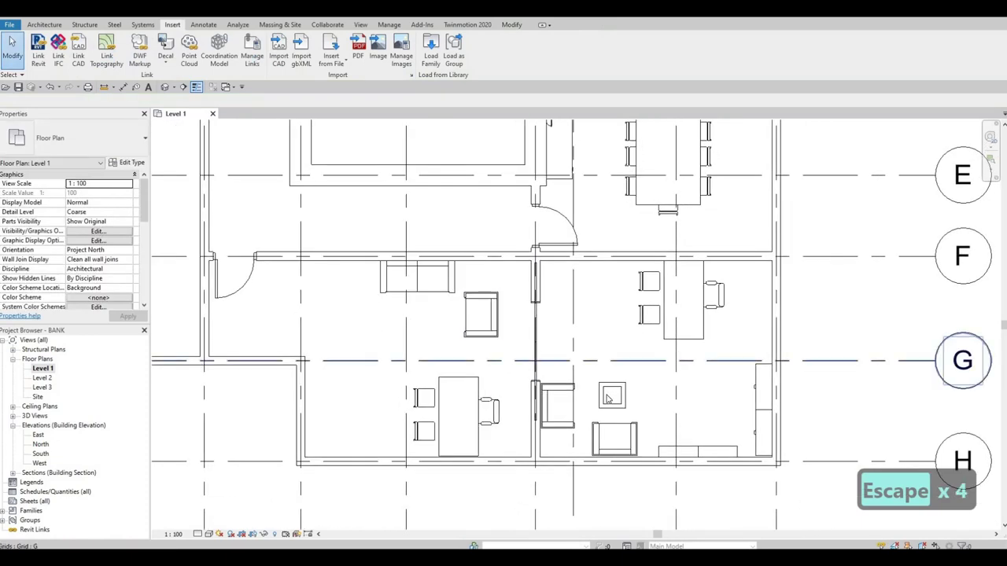
left_click(610, 399)
key("c")
key("s")
left_click(412, 321)
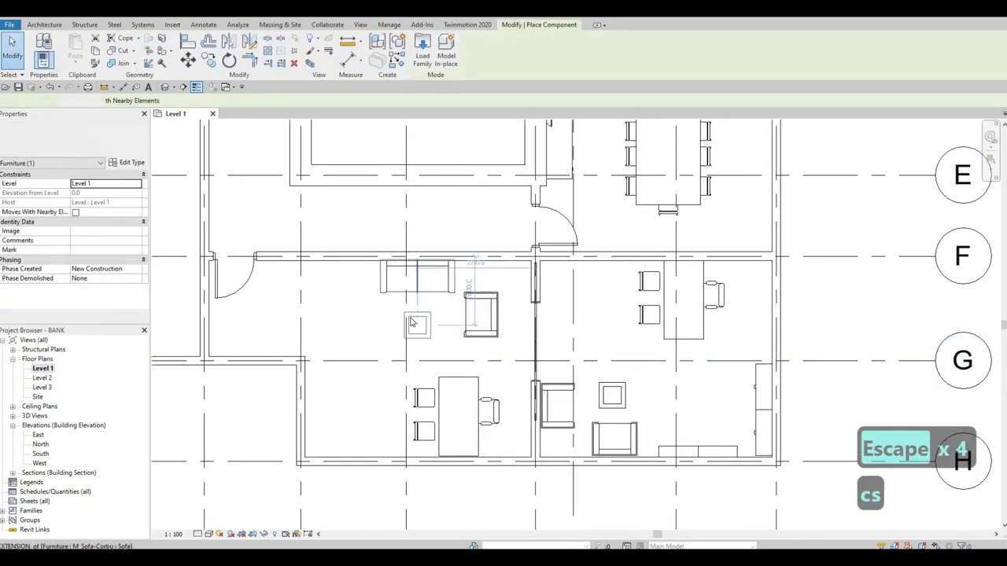
key("Escape")
key("Escape")
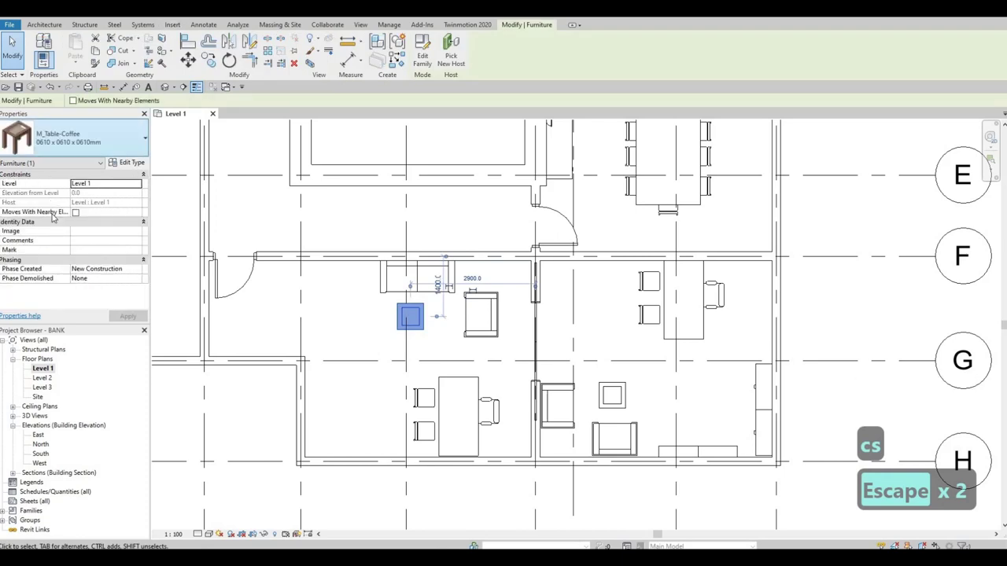
Change the new coffee table's type to 0787 x 0711 x 0610mm and rotate it 90 degrees, parallel to the sofa.
left_click(48, 141)
scroll(57, 291, "down", 2)
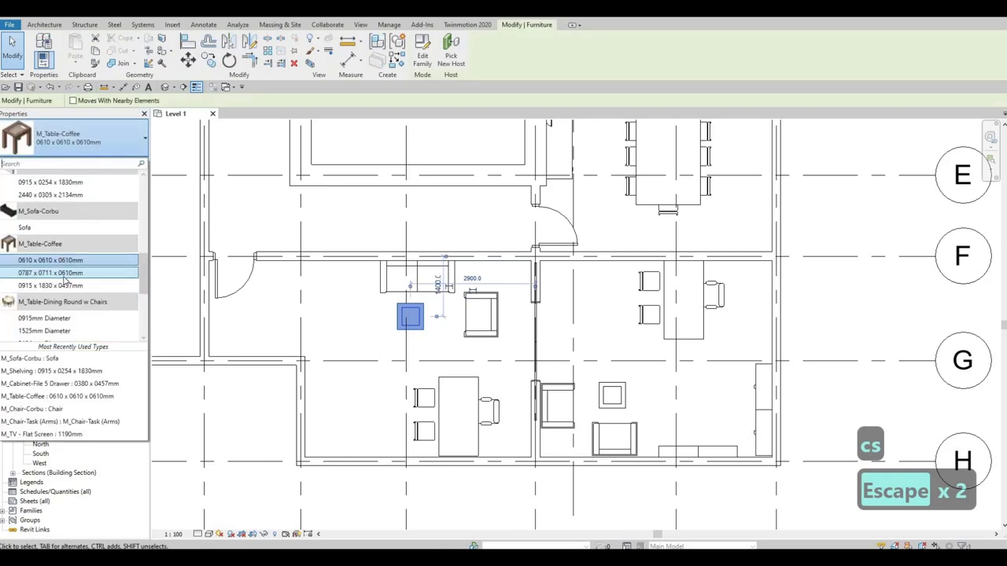
left_click(67, 273)
key("Escape")
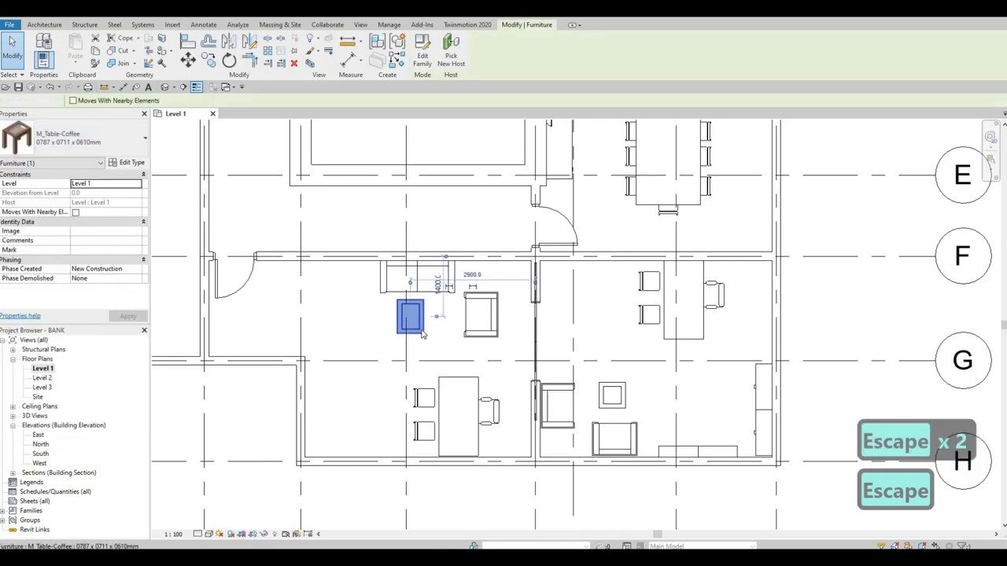
left_click(412, 318)
key("Escape")
scroll(423, 318, "up", 2)
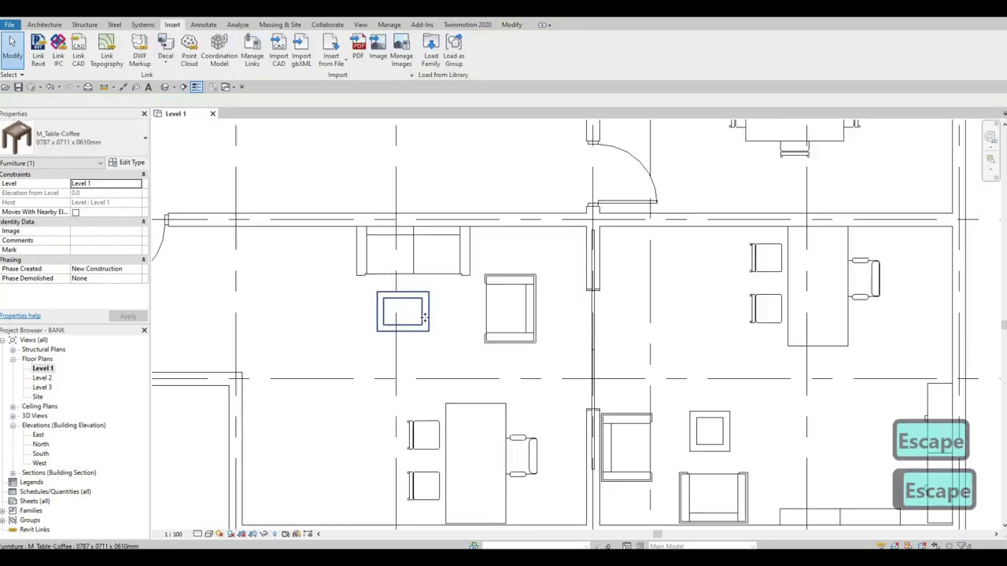
Nudge the coffee table toward the armchair and slightly away from the sofa to centre it in front of the sofa.
left_click(423, 318)
key("Right")
key("Right")
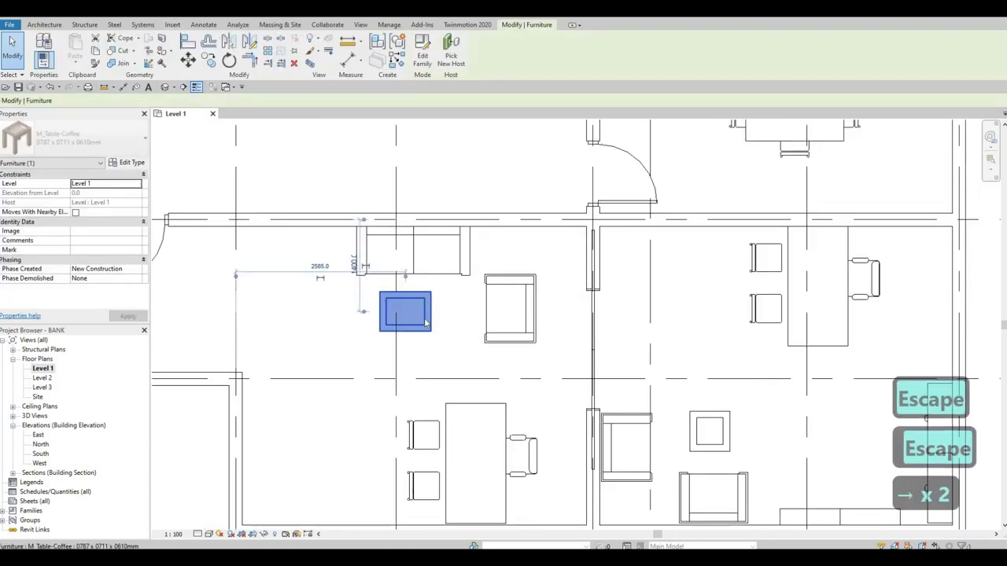
key("Right")
key("Right")
key("Right")
key("Down")
key("Down")
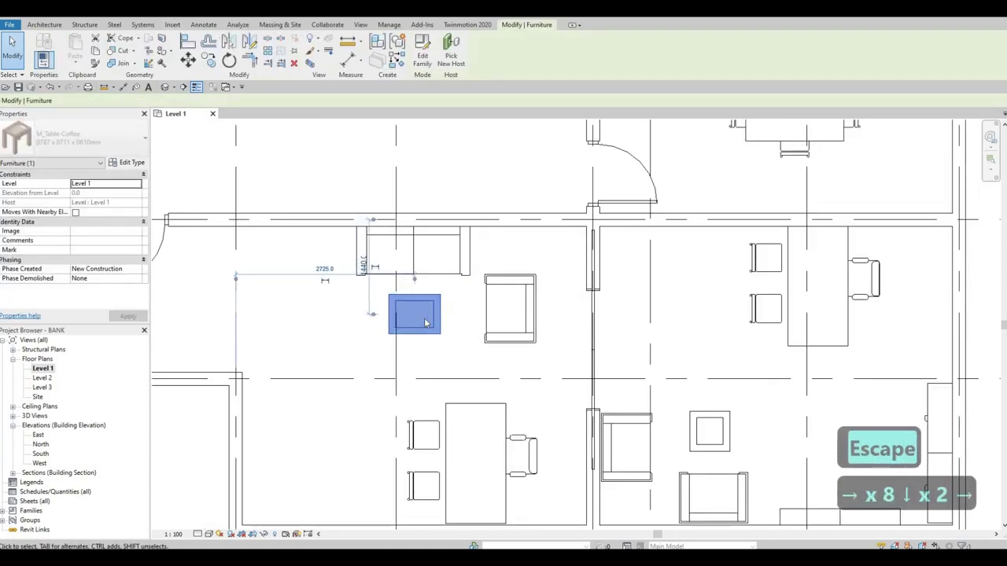
key("Right")
key("Escape")
middle_click_drag(461, 368, 498, 276)
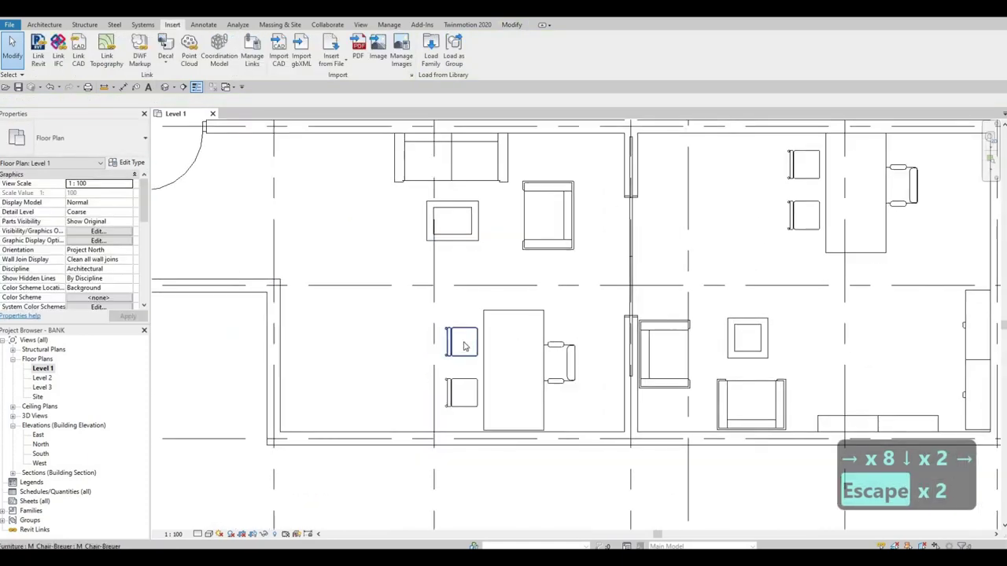
left_click(464, 346)
key("c")
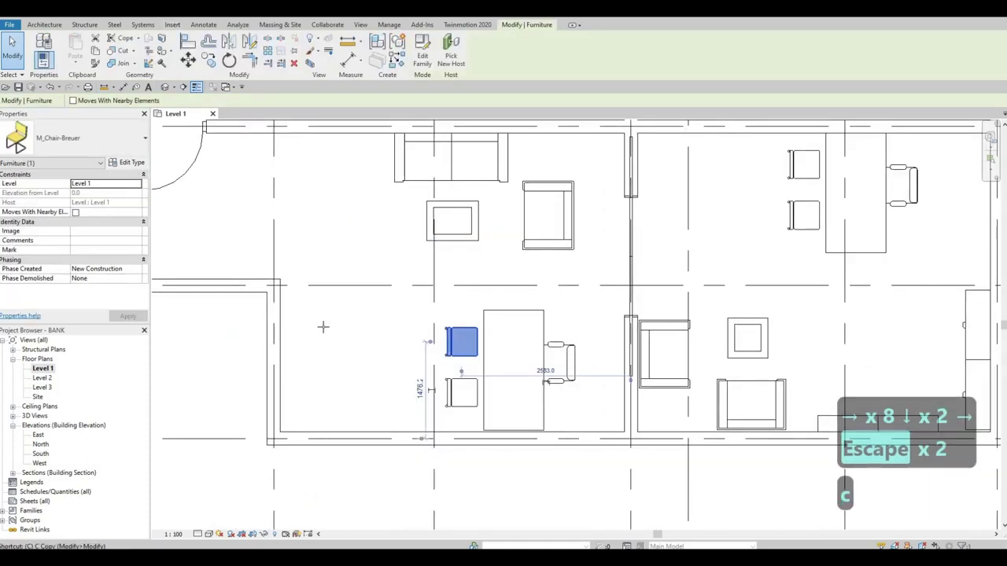
key("s")
scroll(303, 311, "up", 3)
key("c")
key("s")
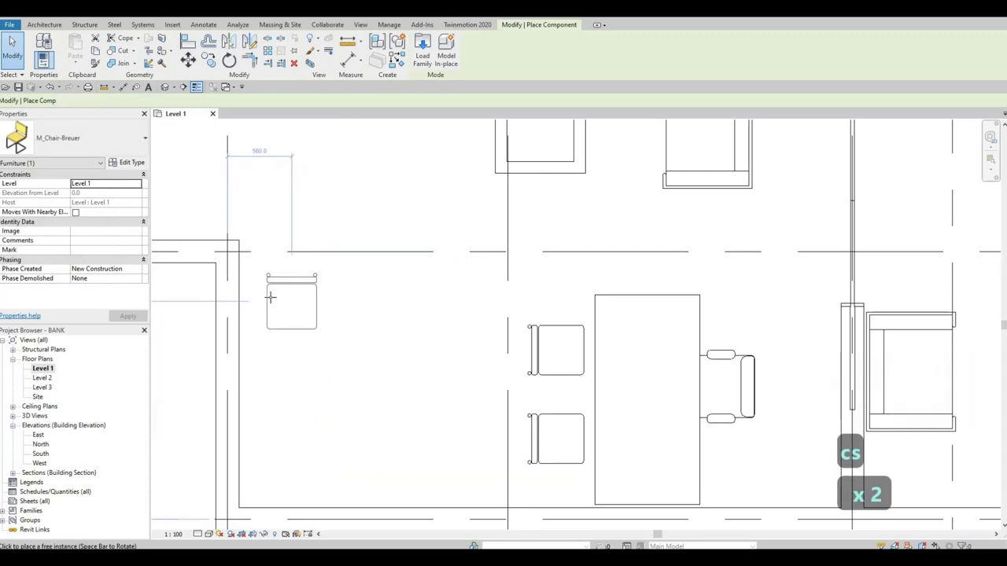
key("c")
key("s")
key("Escape")
key("Escape")
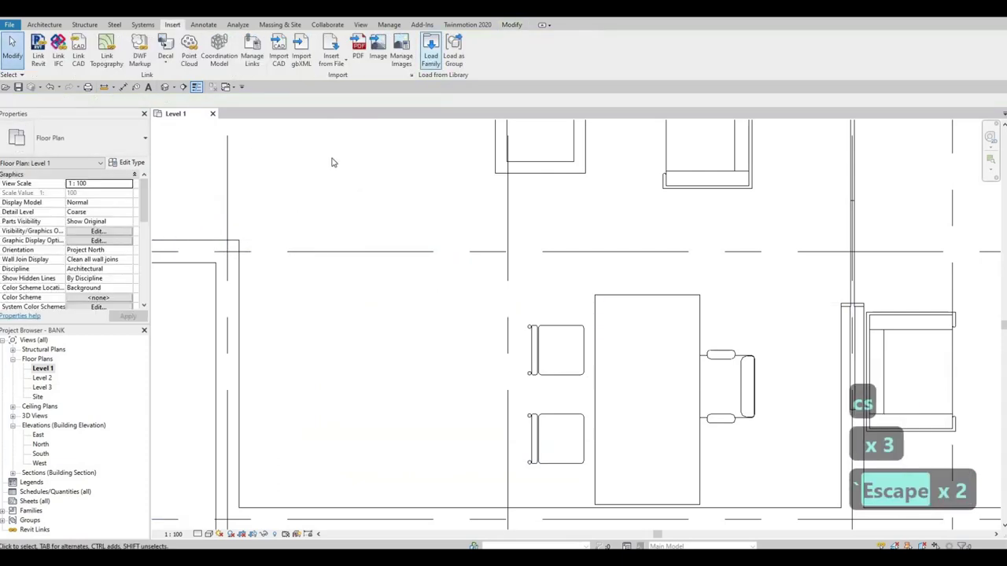
Examine the previews of the seating families in the Load Family library, from M_Bench-Locker Room to M_Sofa-Pensi.
left_click(391, 203)
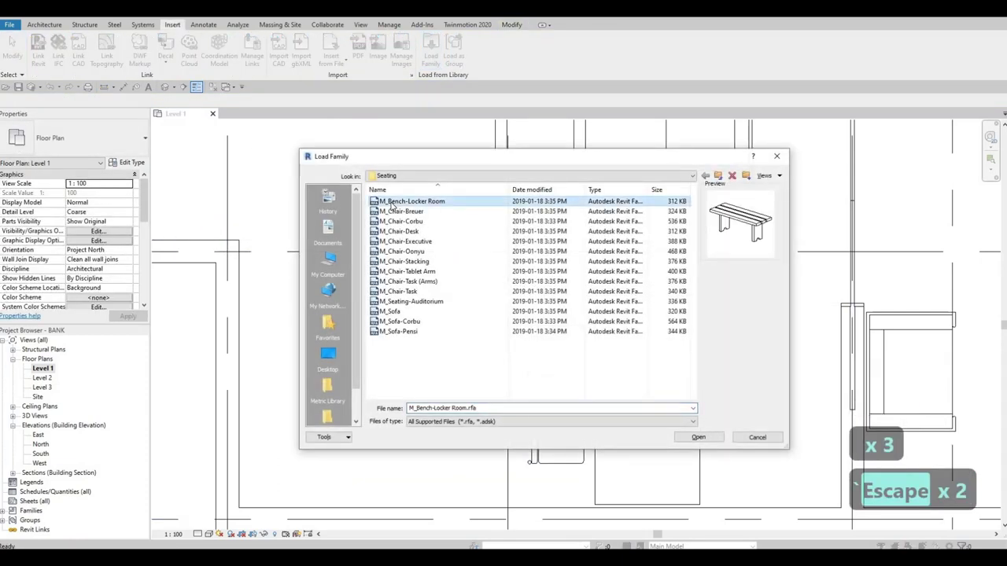
key("Down")
key("Down")
key("Down")
key("Down")
key("Down")
key("Down")
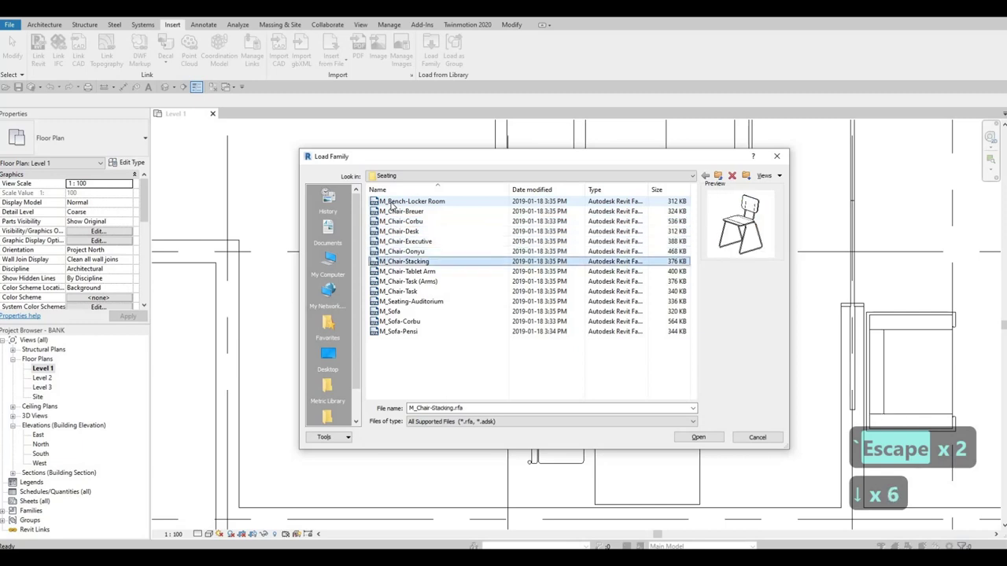
key("Down")
key("Down")
key("Down")
key("Down")
key("Down")
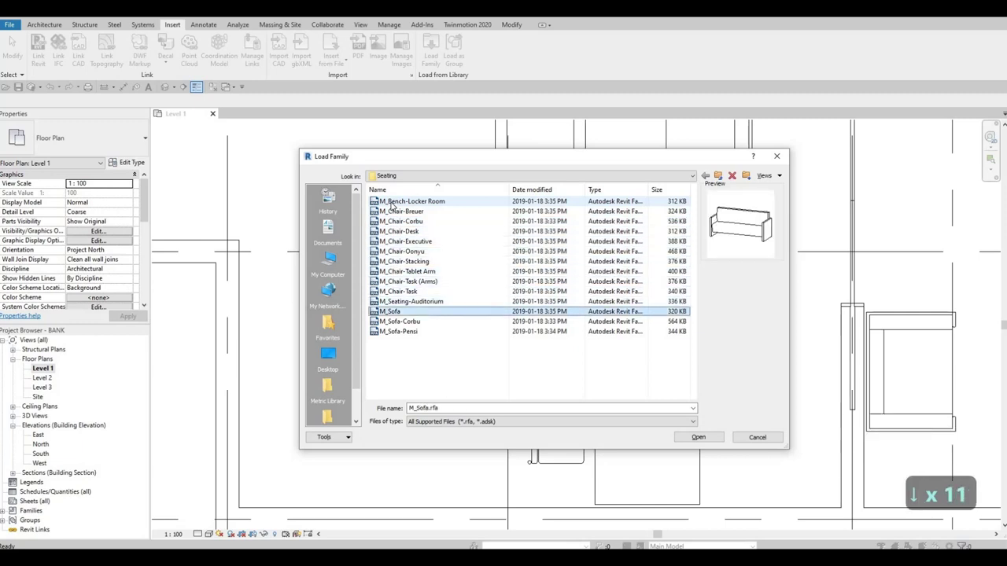
key("Down")
key("Down")
key("Down")
key("Up")
key("Up")
key("Up")
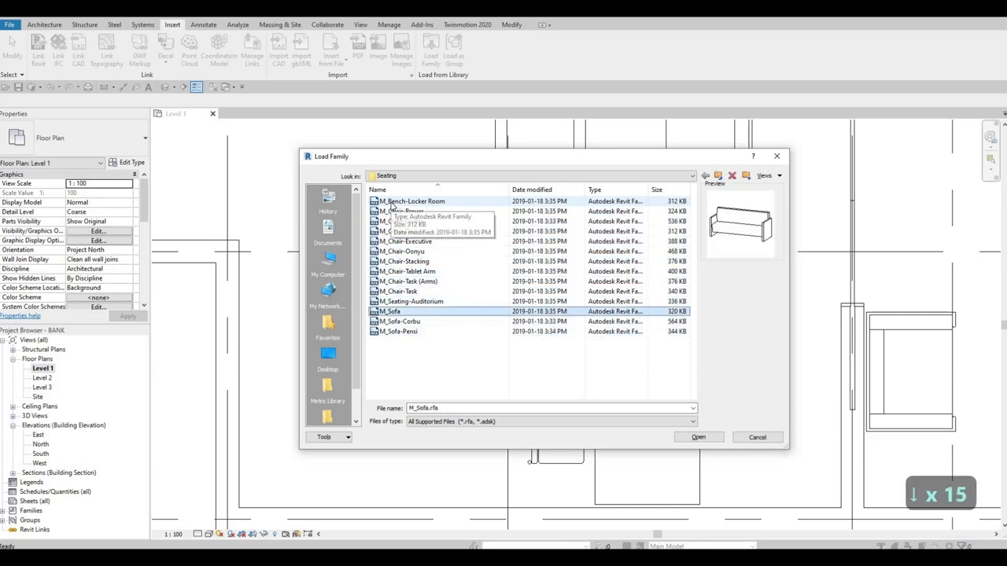
key("Up")
key("Down")
key("Up")
key("Up")
key("Up")
key("Up")
key("Up")
key("Up")
key("Up")
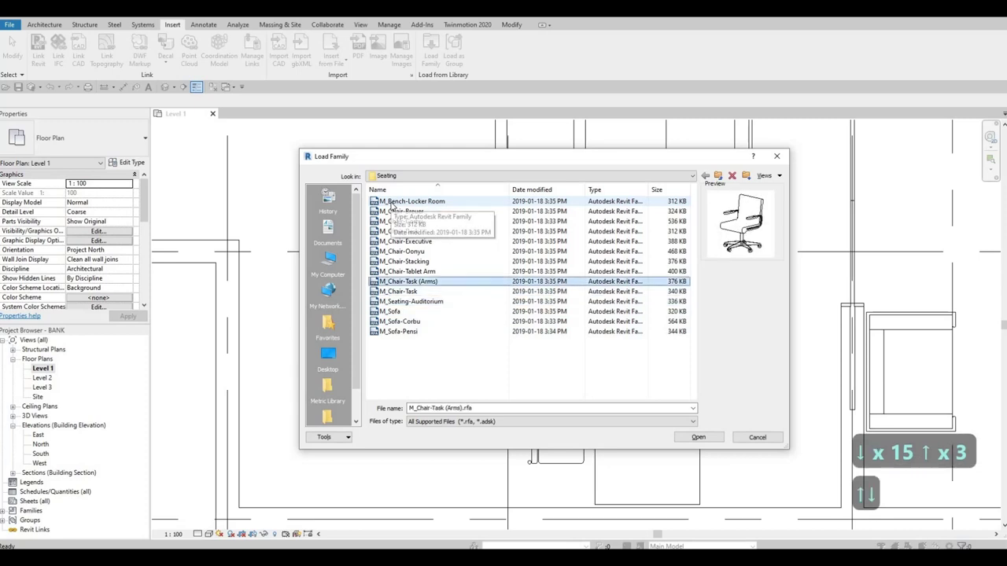
key("Down")
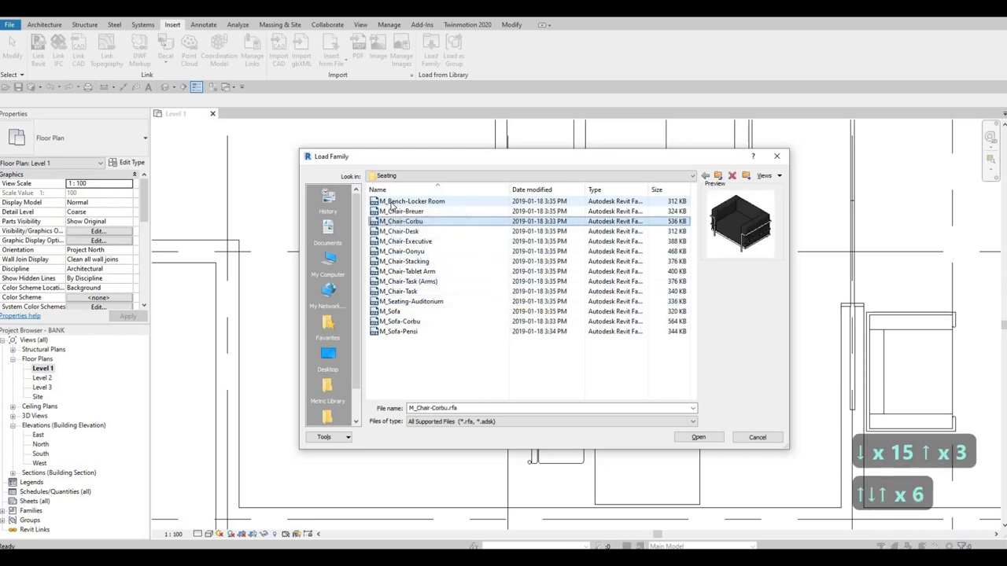
key("Up")
key("Up")
key("Up")
key("Escape")
key("Escape")
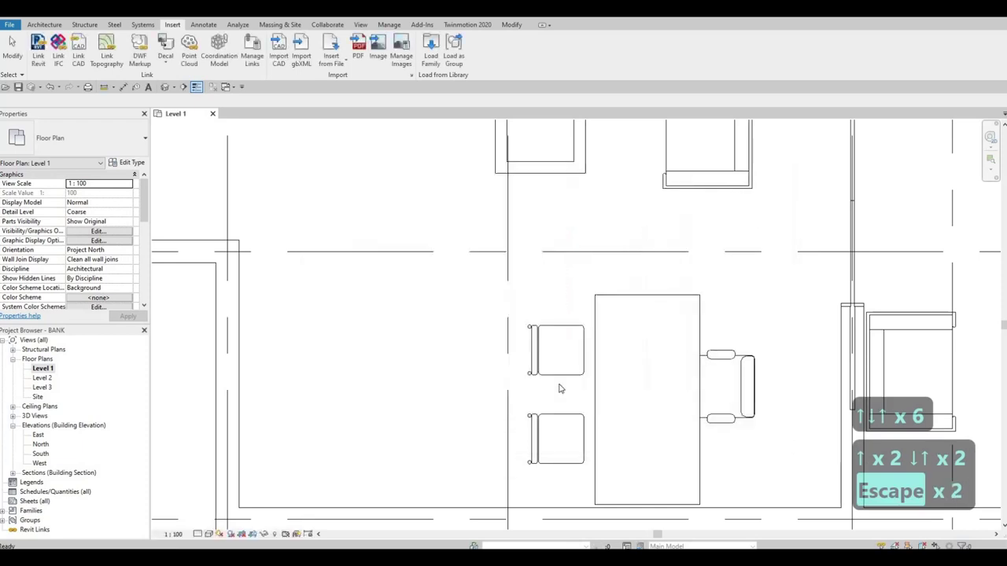
Place an M_Chair-Breuer near grid G with its back against the office wall, facing the desk.
left_click(560, 382)
key("c")
key("s")
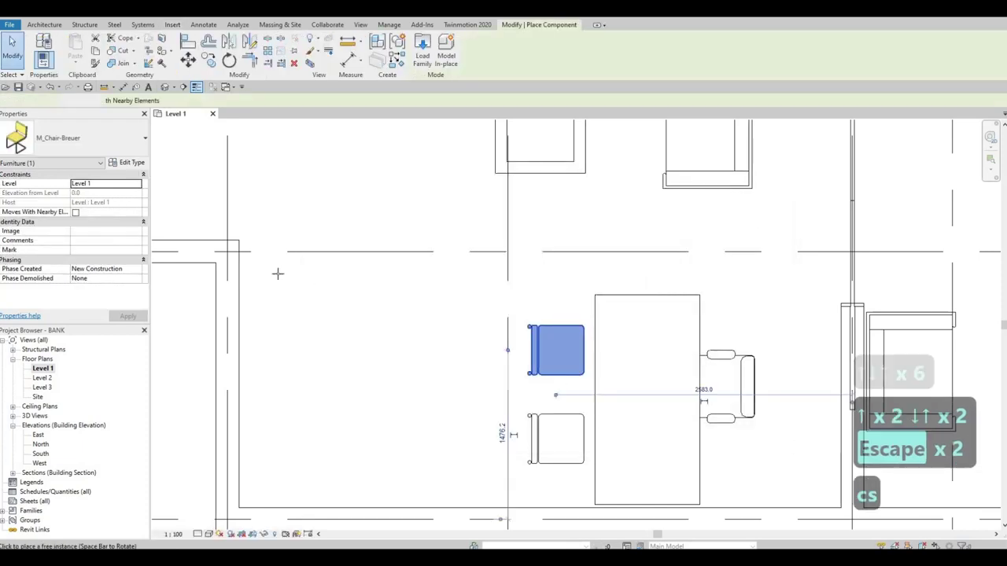
scroll(279, 274, "up", 3)
key("space")
key("space")
scroll(279, 275, "up", 2)
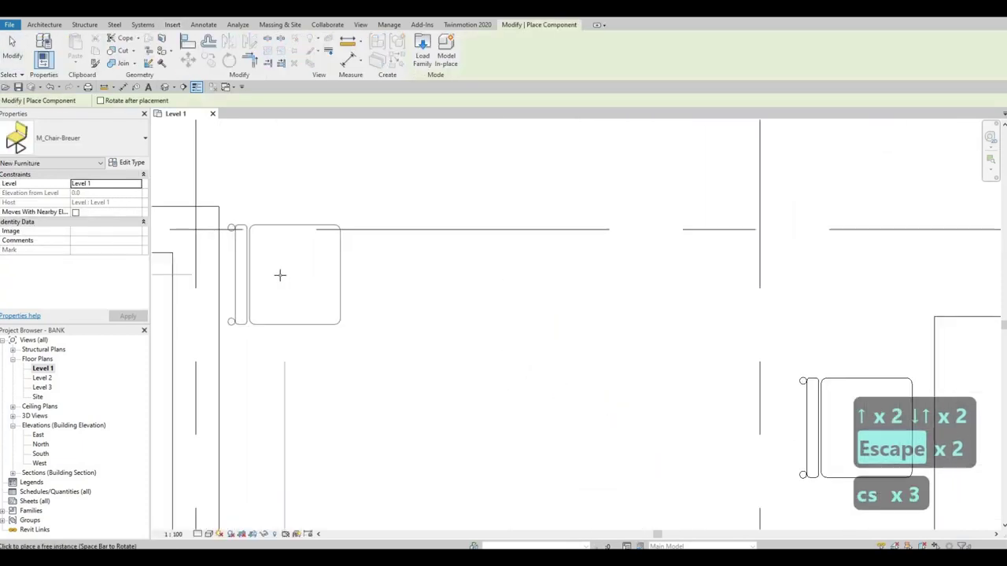
left_click(305, 287)
scroll(305, 287, "down", 4)
key("Escape")
key("Escape")
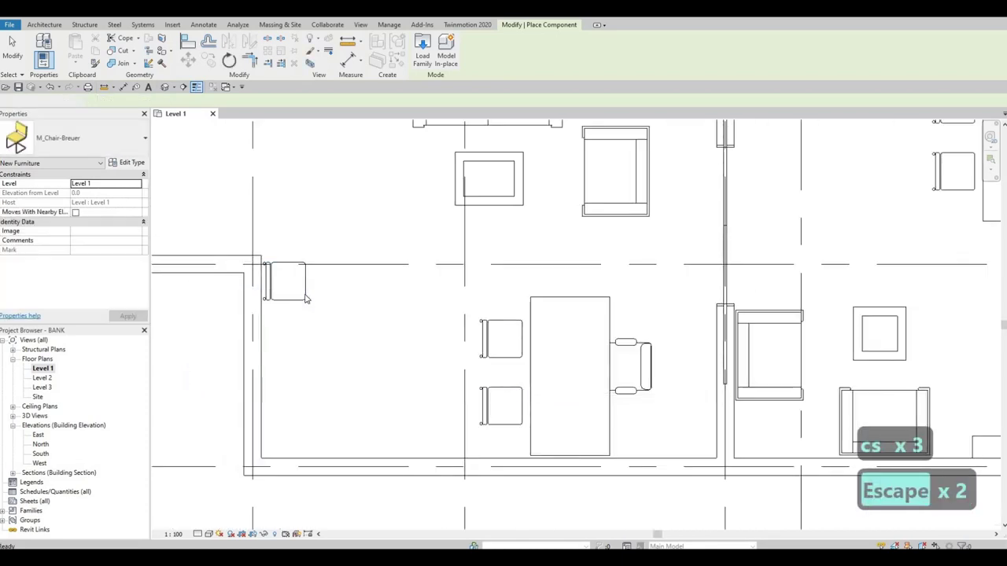
key("Escape")
Copy the wall-side Breuer chair three times along the wall toward grid H, spaced about 540 mm apart.
left_click(299, 296)
key("c")
key("o")
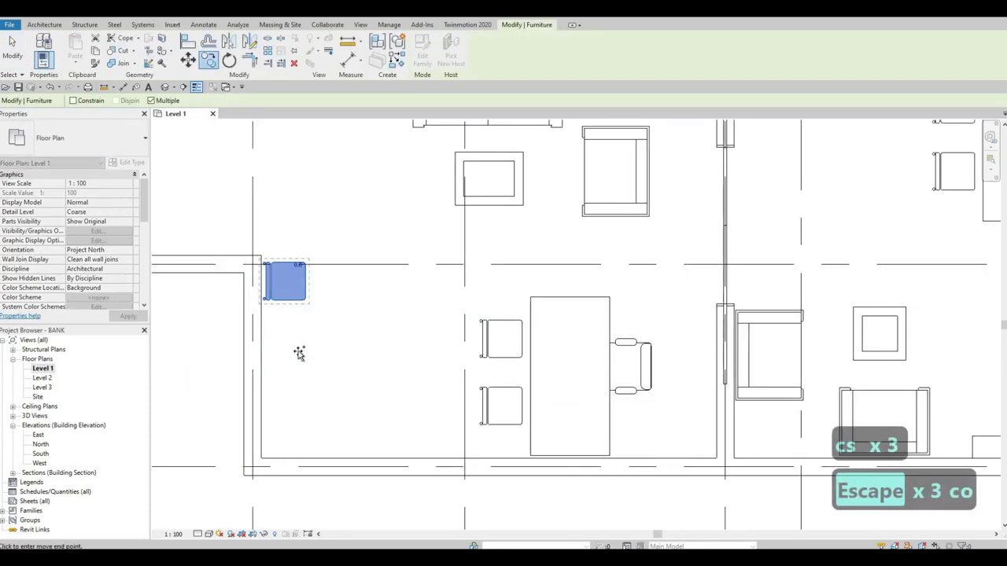
left_click(298, 297)
left_click(296, 377)
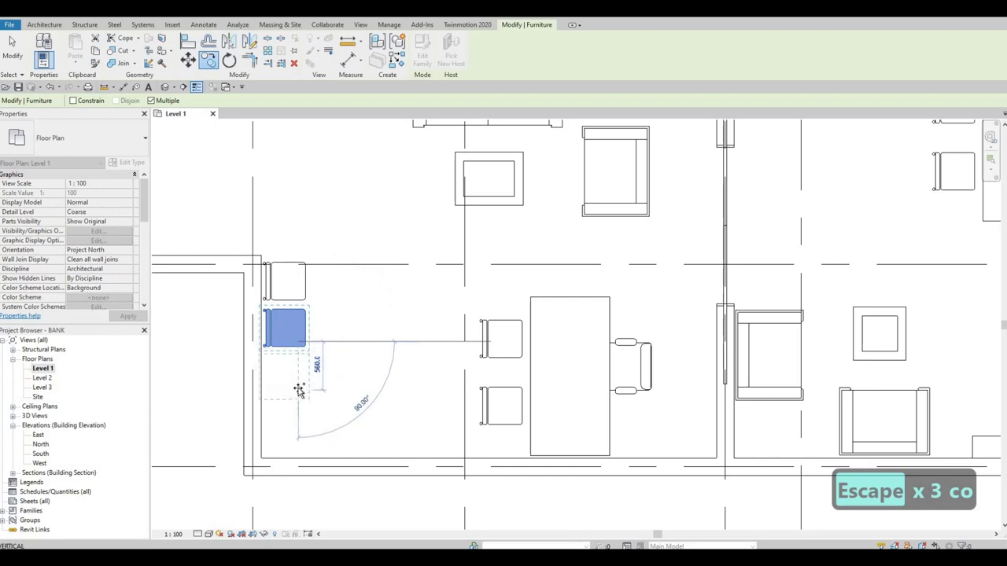
left_click(298, 397)
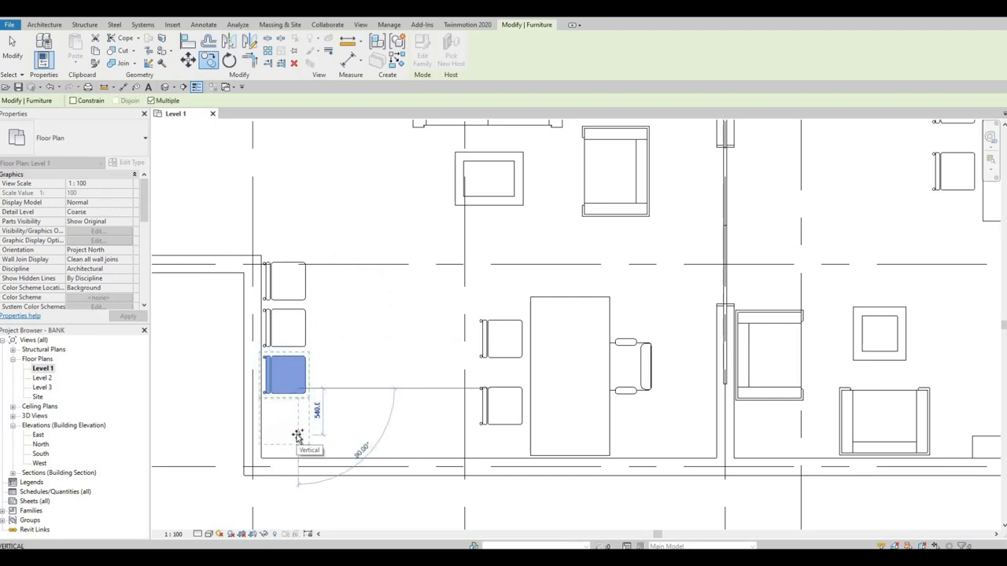
left_click(298, 434)
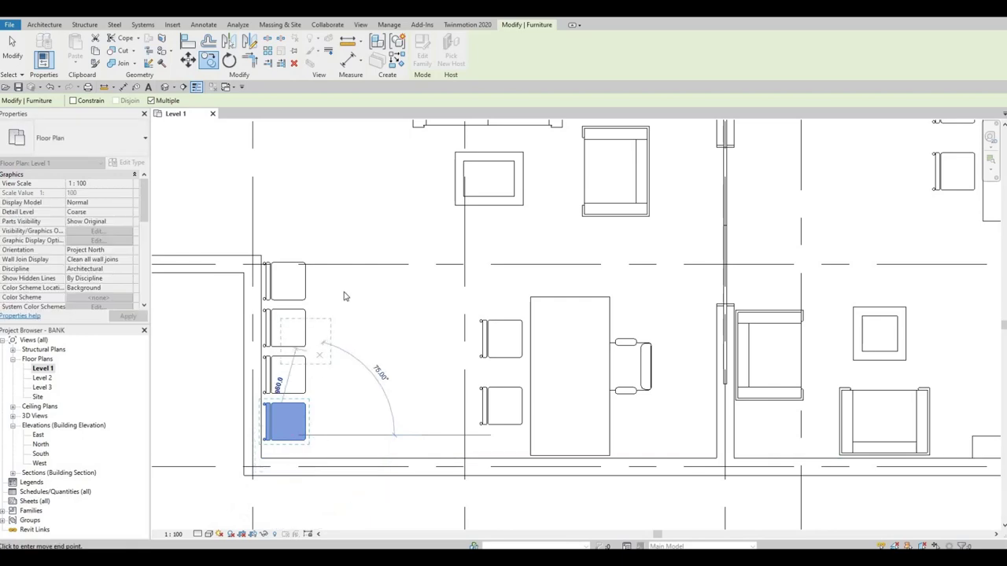
scroll(378, 310, "down", 2)
key("Escape")
Examine the overall Level 1 floor plan layout and the furnished offices.
scroll(424, 326, "down", 3)
scroll(440, 335, "down", 2)
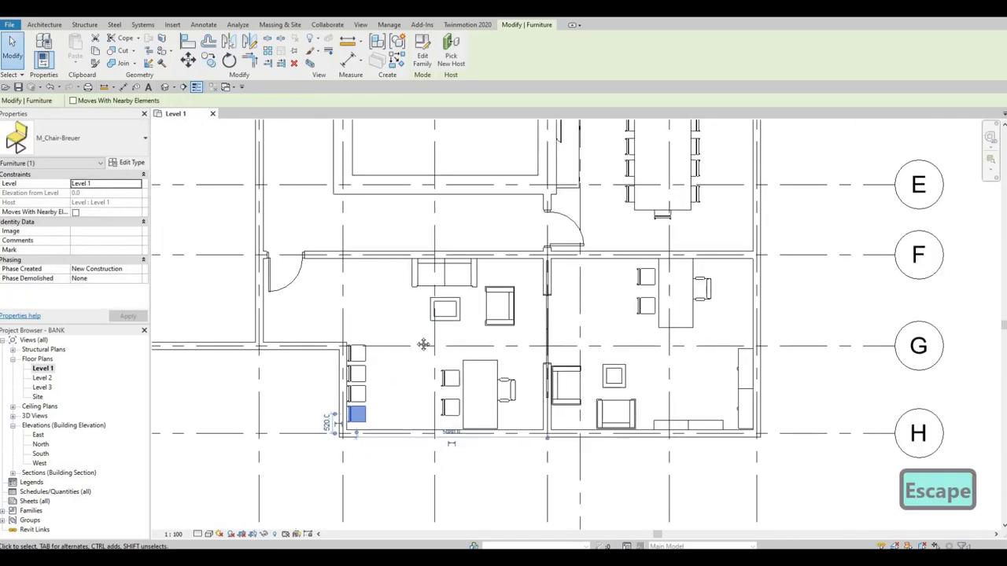
scroll(410, 314, "down", 2)
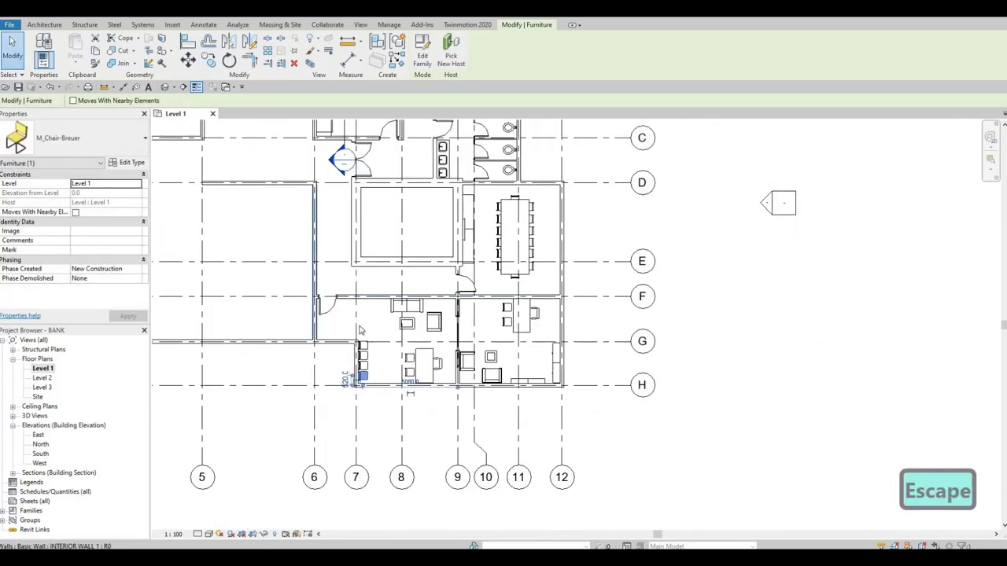
middle_click_drag(361, 329, 410, 381)
scroll(400, 362, "down", 1)
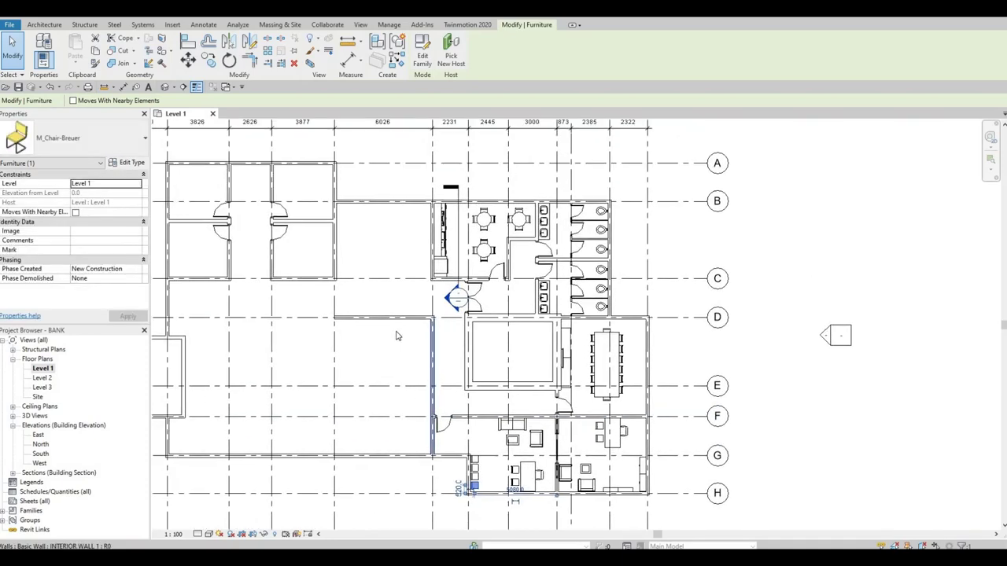
middle_click_drag(397, 336, 435, 371)
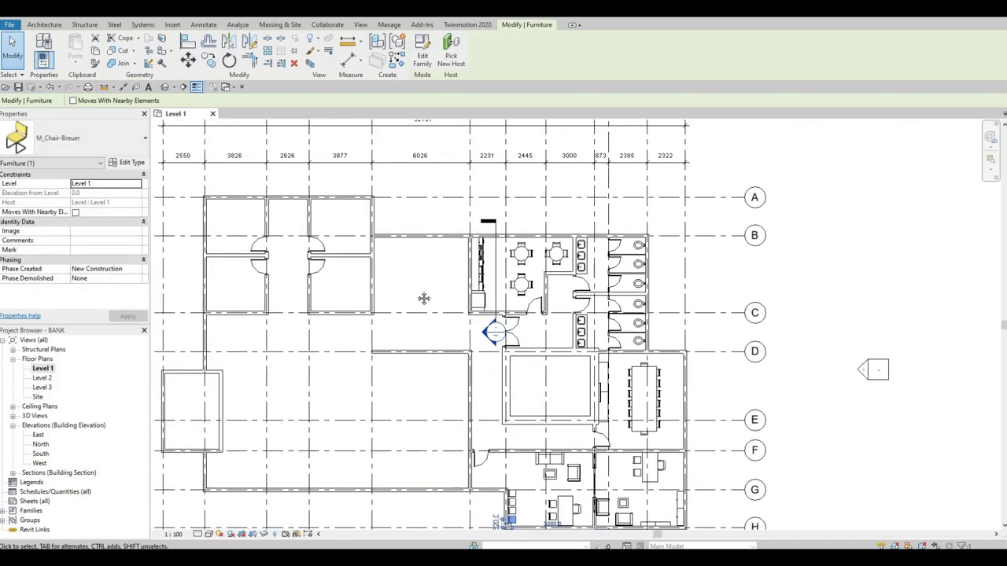
middle_click_drag(423, 298, 456, 251)
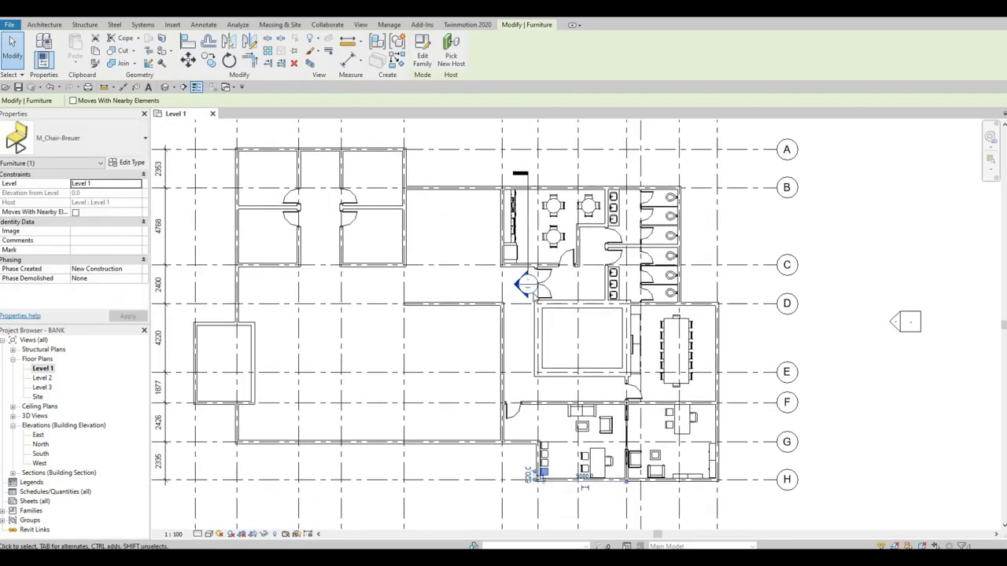
middle_click_drag(559, 383, 563, 322)
scroll(551, 405, "up", 3)
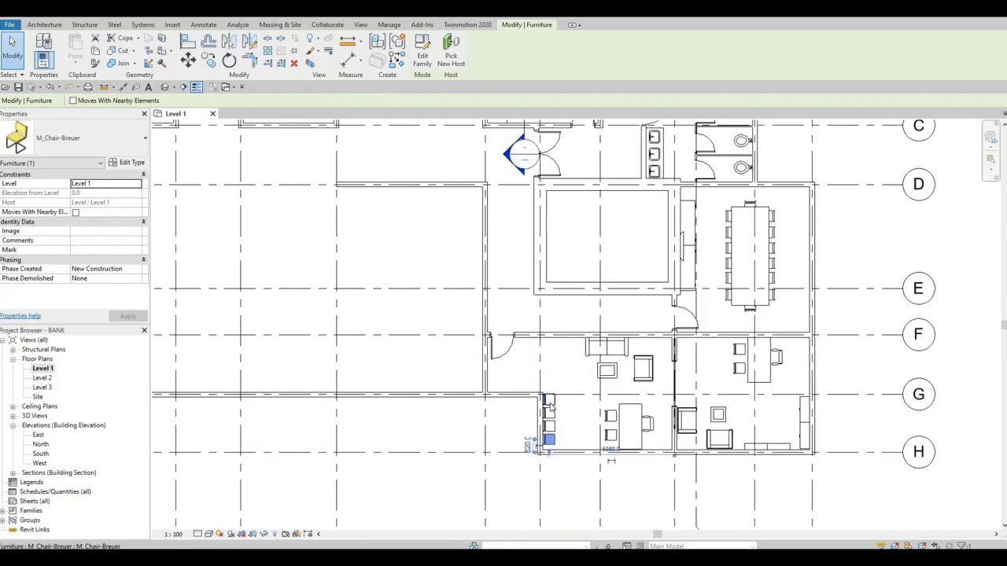
Place an M_Chair-Breuer in the main hall's corner just below grid C, with its back against the side wall.
key("c")
key("s")
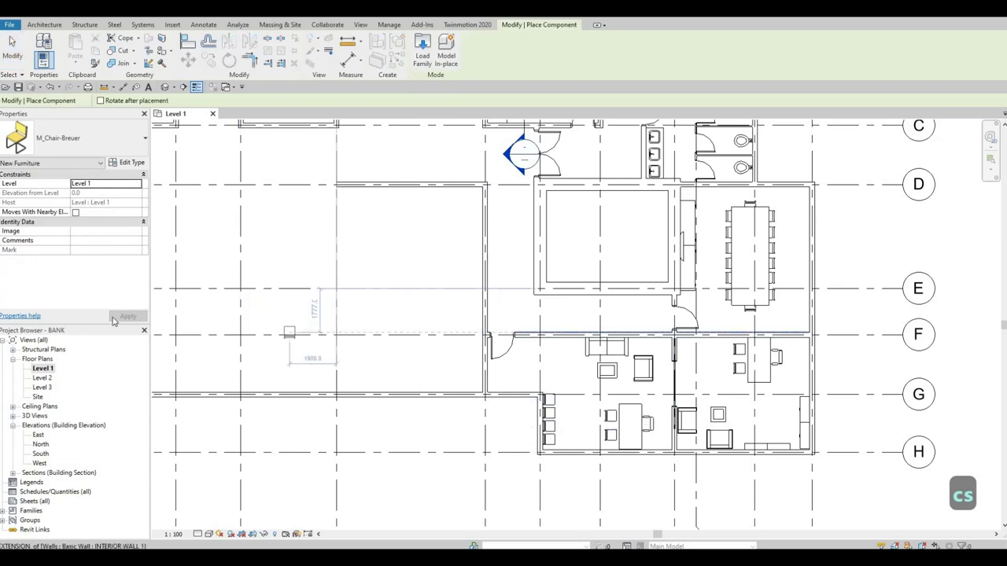
middle_click_drag(304, 317, 367, 319)
middle_click_drag(219, 371, 428, 375)
middle_click_drag(369, 146, 376, 256)
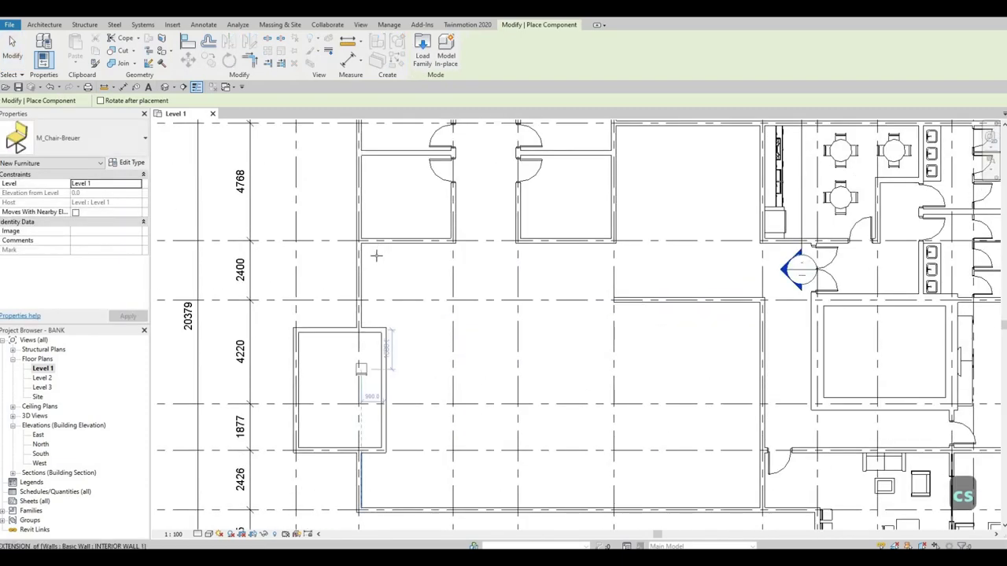
scroll(381, 238, "up", 3)
key("space")
scroll(367, 259, "up", 3)
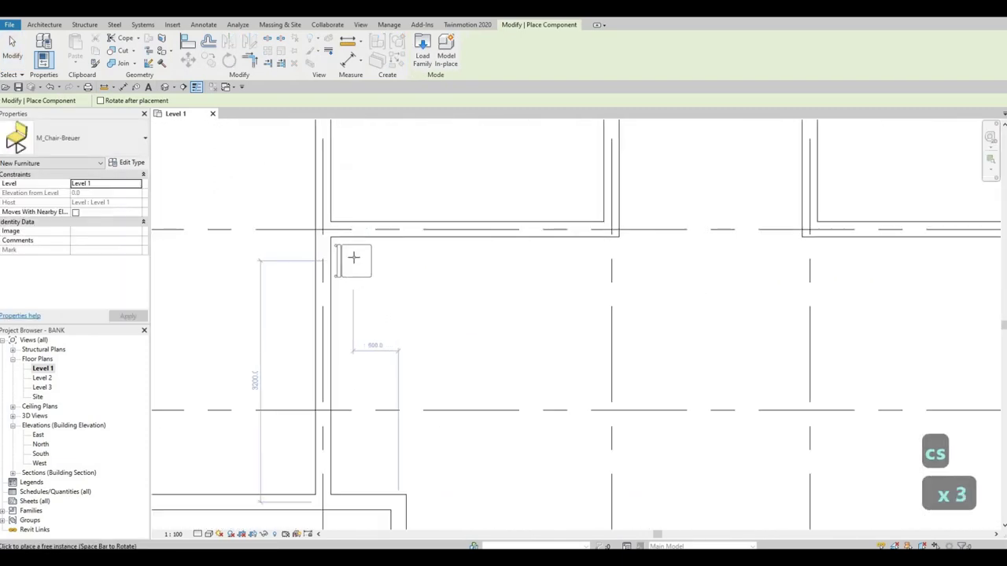
left_click(355, 277)
key("Escape")
key("Escape")
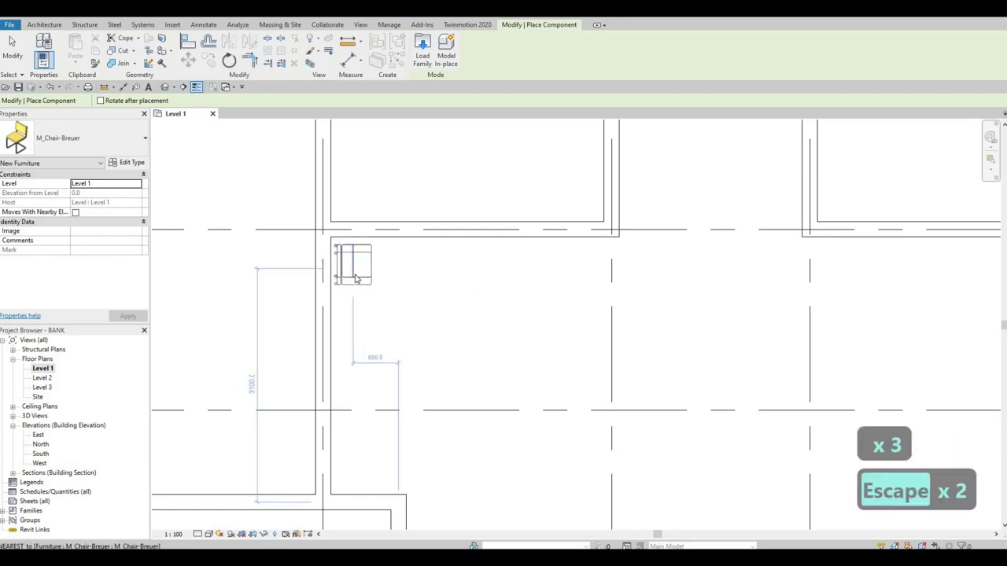
Copy the corner Breuer chair once along the hall's side wall toward grid D, at 540 mm spacing.
left_click(358, 274)
key("c")
key("o")
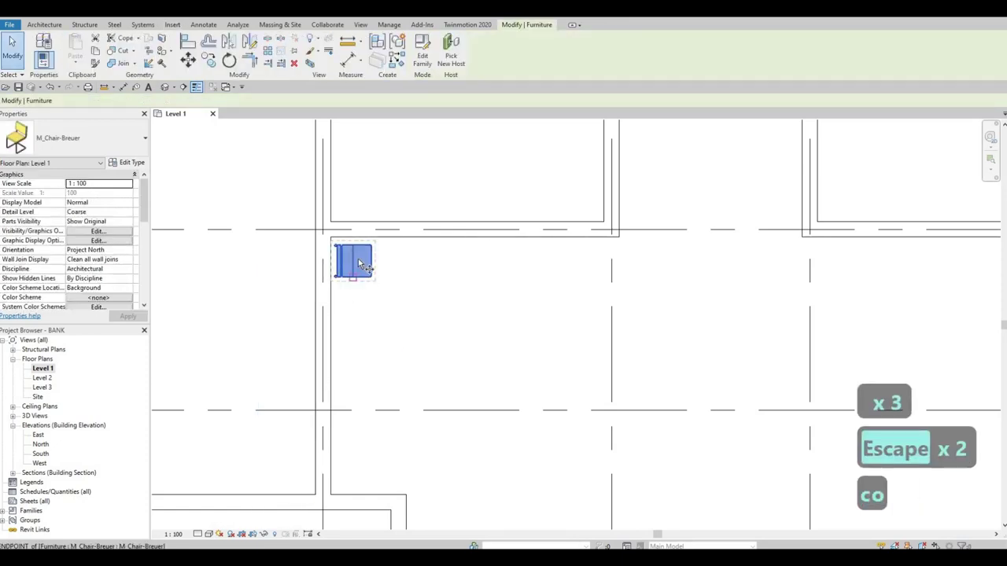
scroll(357, 267, "up", 2)
left_click(354, 304)
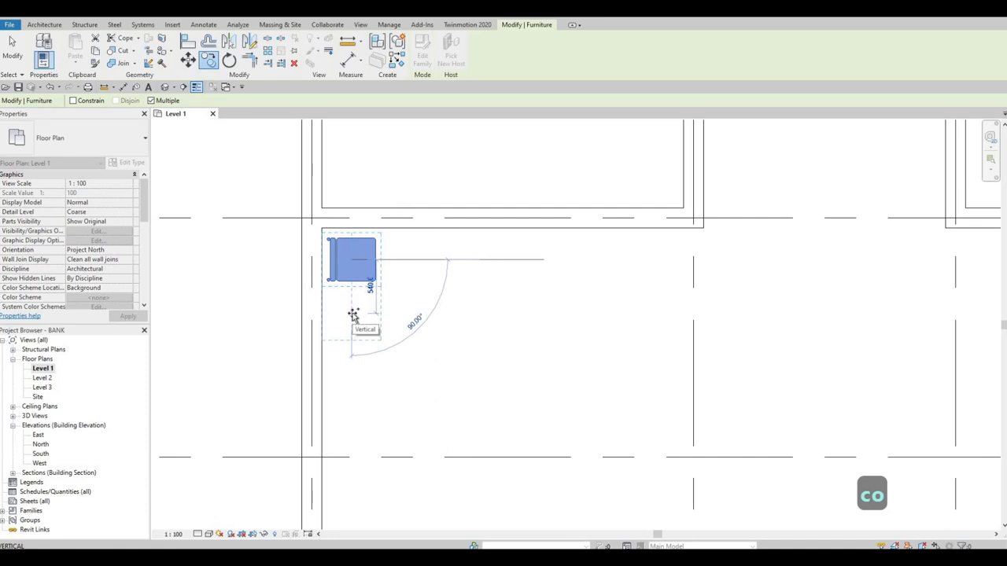
left_click(353, 315)
key("Escape")
key("Escape")
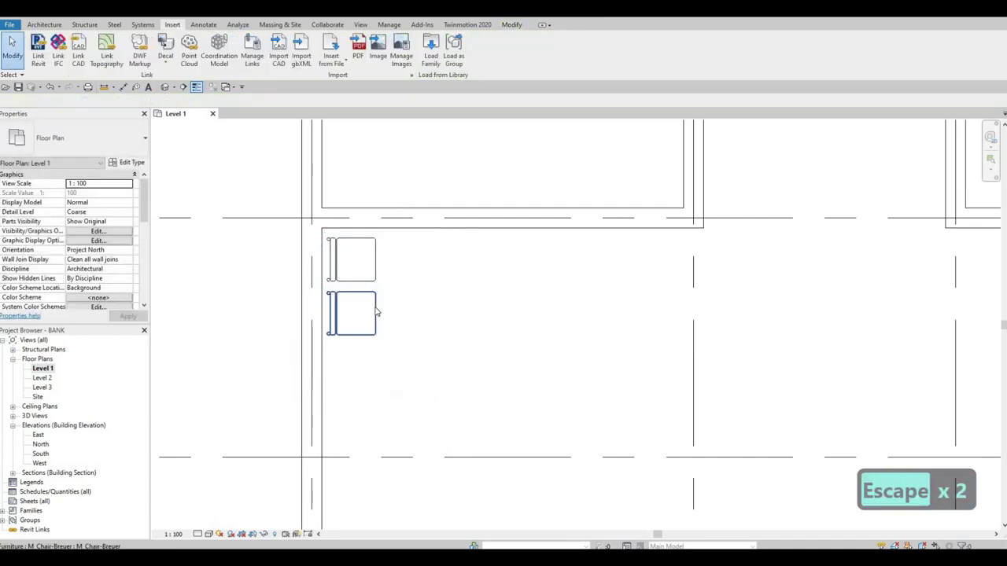
Copy the second wall-side chair four more times at 540 mm spacing to complete a row of six down to the projecting room.
left_click(362, 313)
key("c")
key("o")
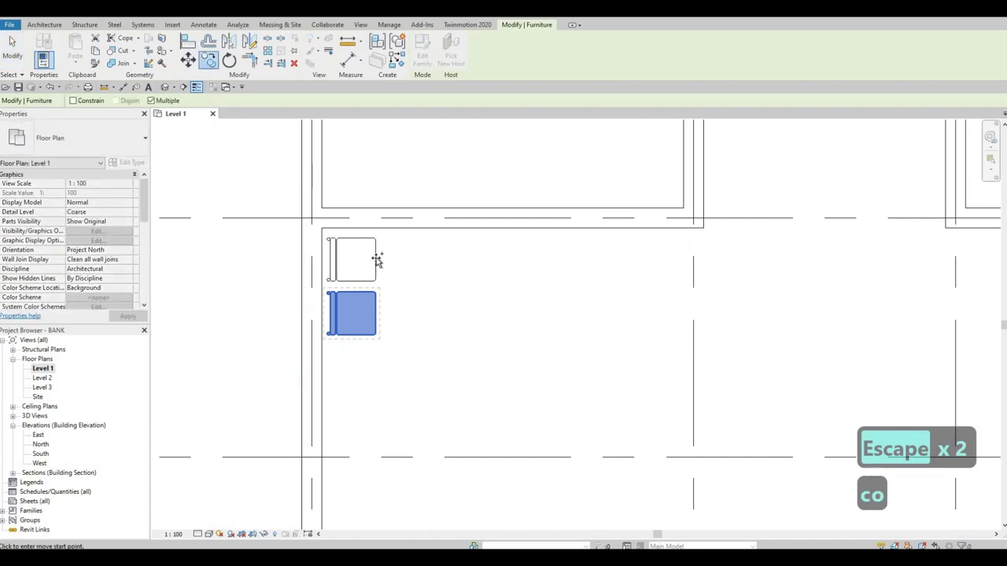
left_click(383, 325)
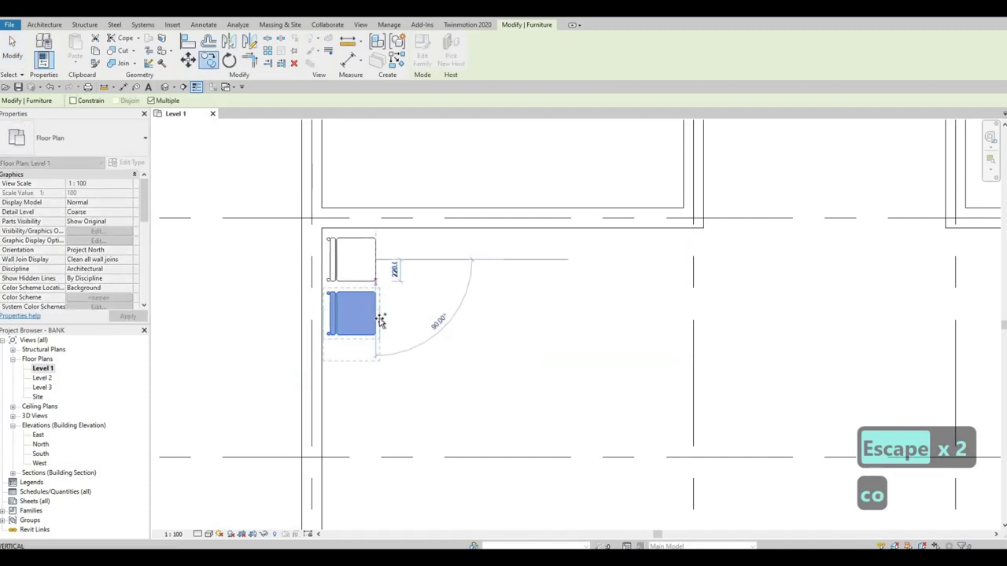
left_click(376, 360)
left_click(378, 415)
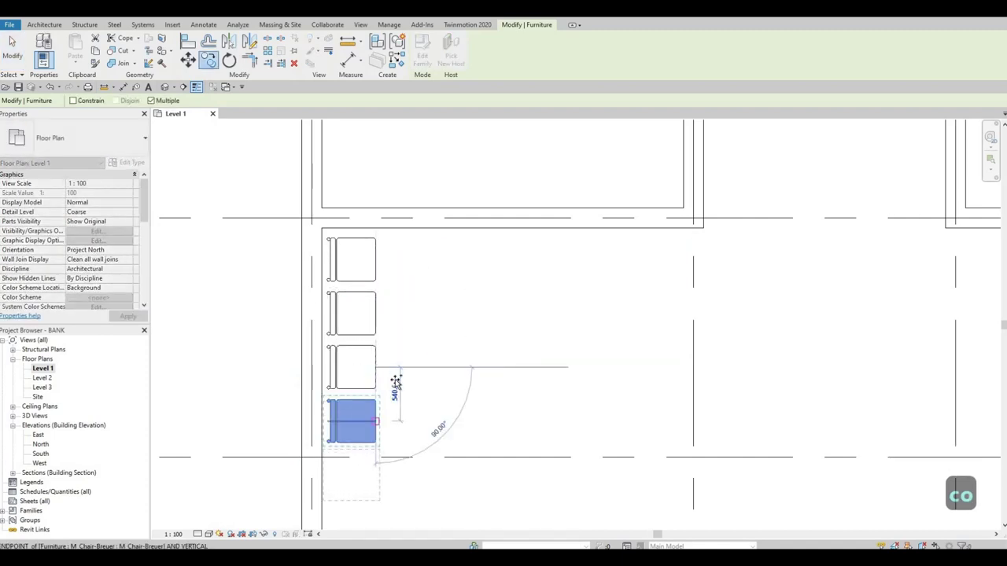
left_click(379, 470)
middle_click_drag(377, 476, 383, 331)
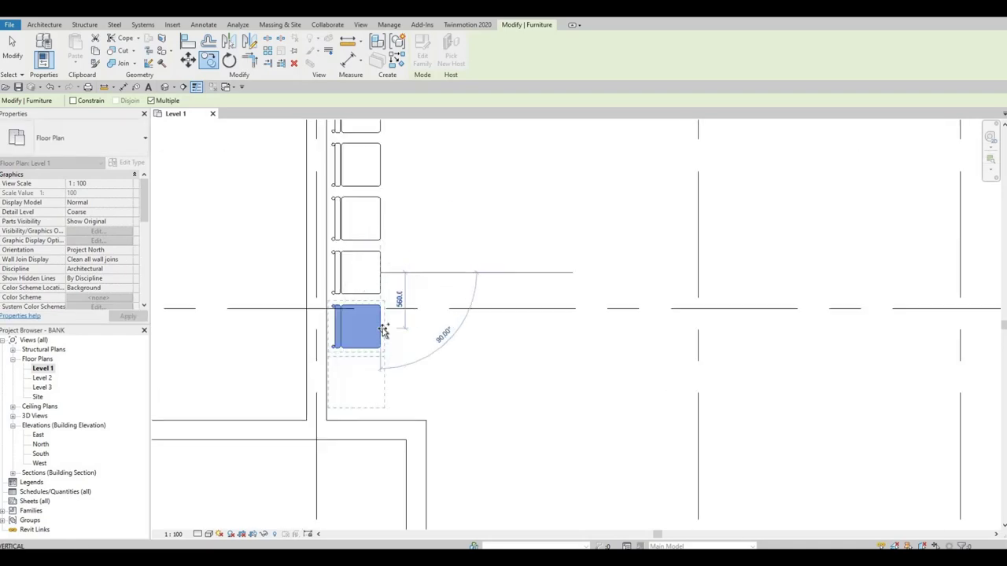
scroll(393, 275, "down", 5)
key("Escape")
key("Escape")
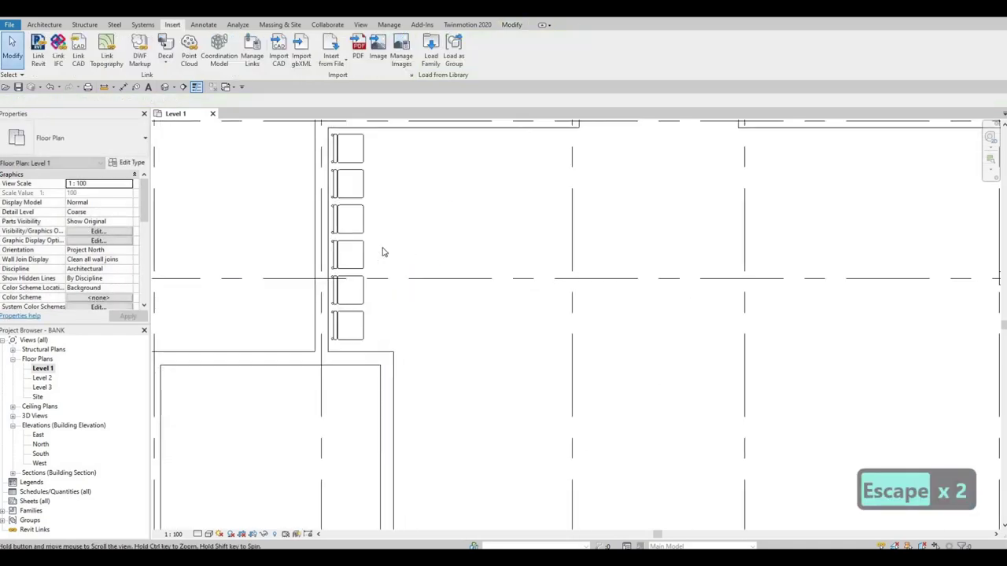
Copy the three lowest chairs of the row to the side wall below the projecting room, between grids F and G.
scroll(383, 236, "down", 2)
scroll(345, 232, "up", 3)
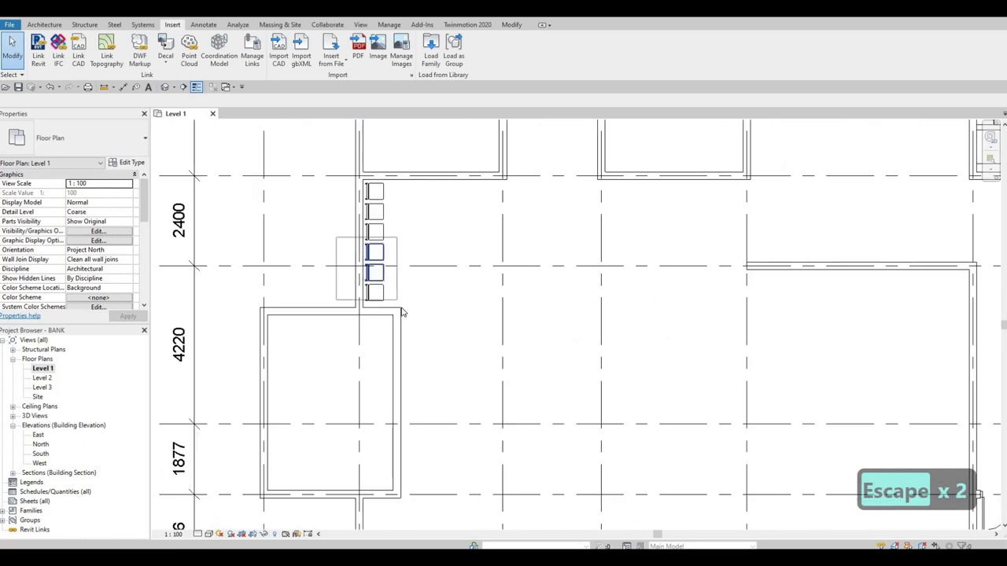
left_click_drag(402, 312, 402, 311)
key("c")
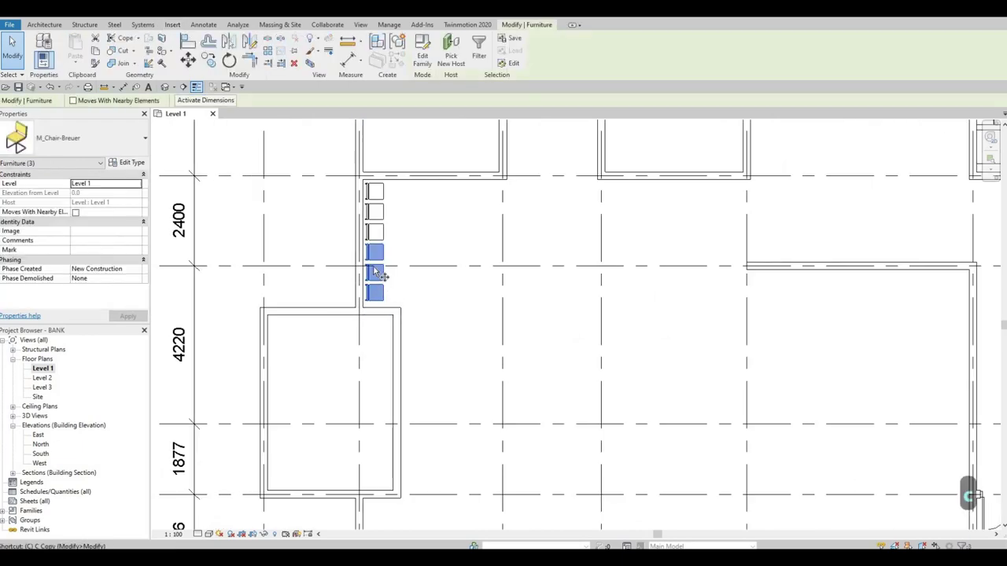
key("o")
left_click(374, 265)
middle_click_drag(381, 523, 404, 331)
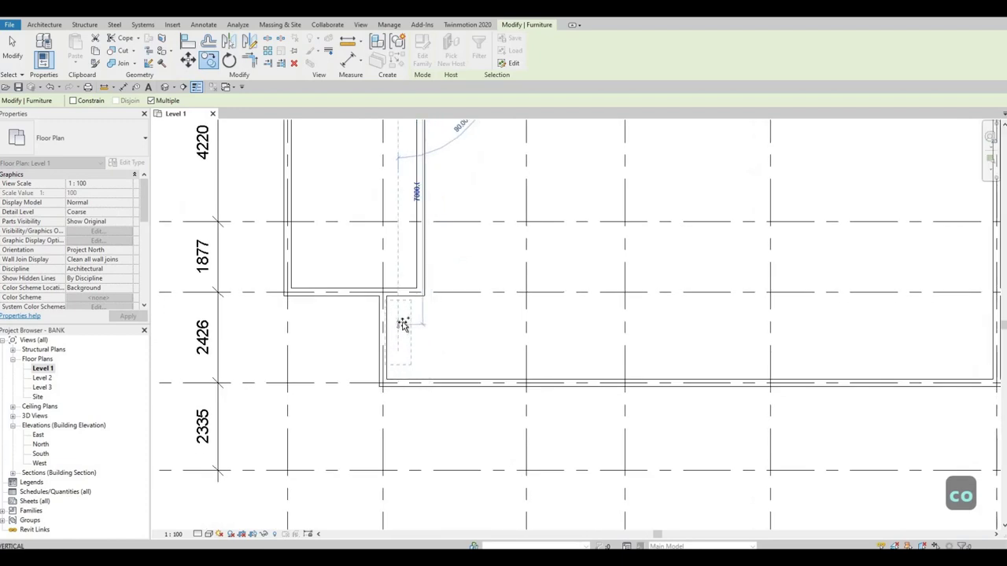
scroll(397, 323, "up", 2)
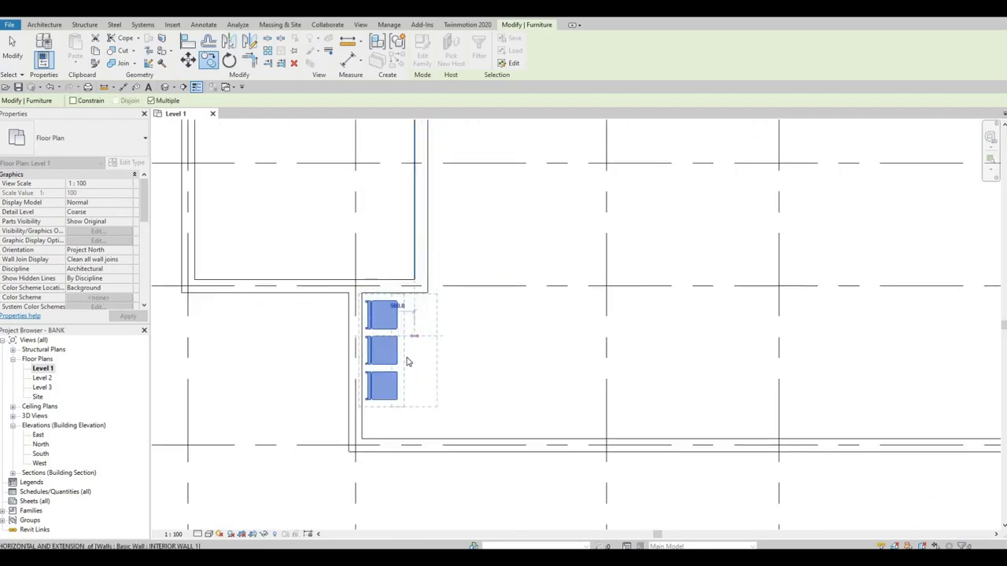
key("Escape")
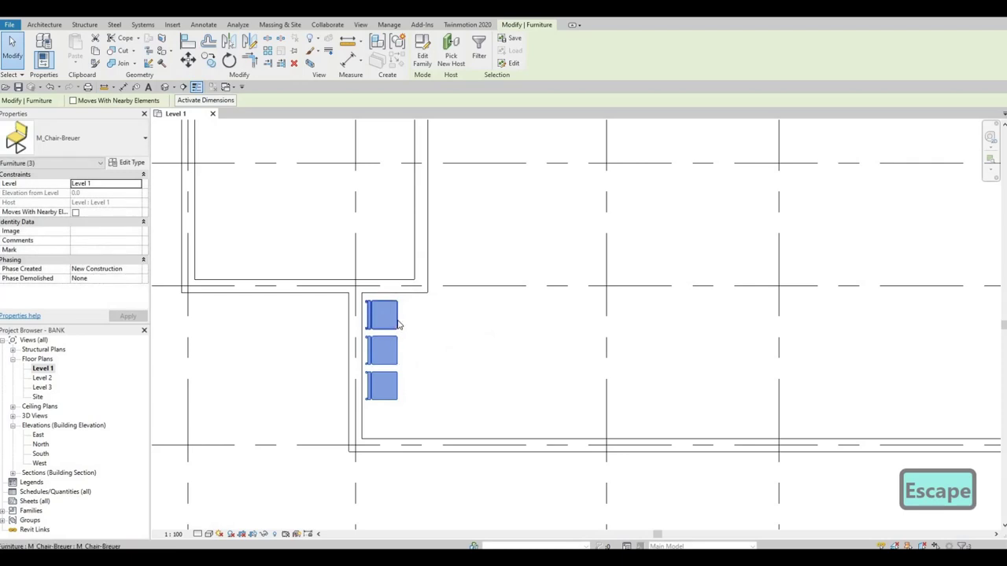
left_click(389, 319)
key("Escape")
key("Escape")
Copy the lowest of the three chairs between grids F and G once more down the wall, keeping the same spacing.
left_click(385, 316)
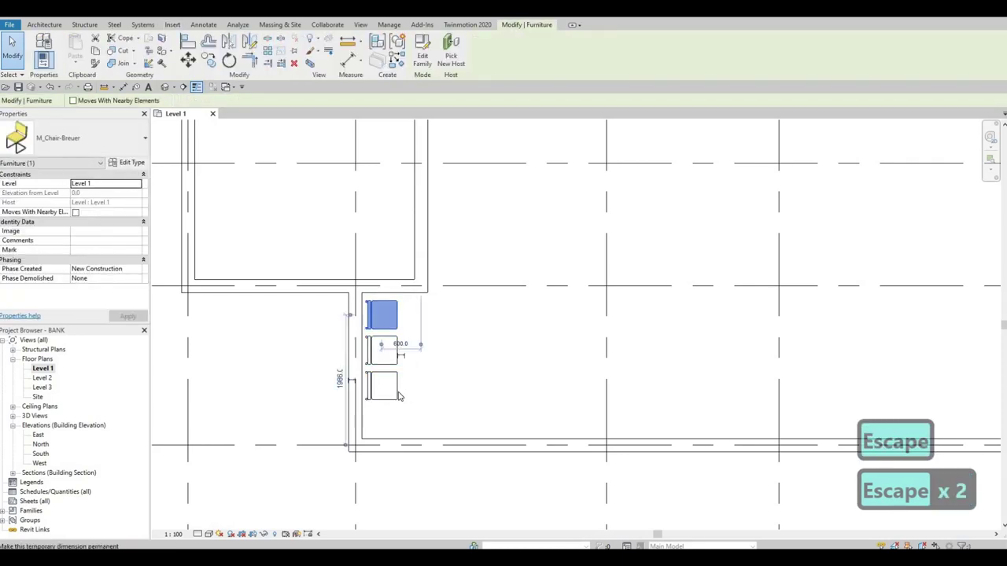
key("Escape")
left_click(398, 393)
key("c")
key("o")
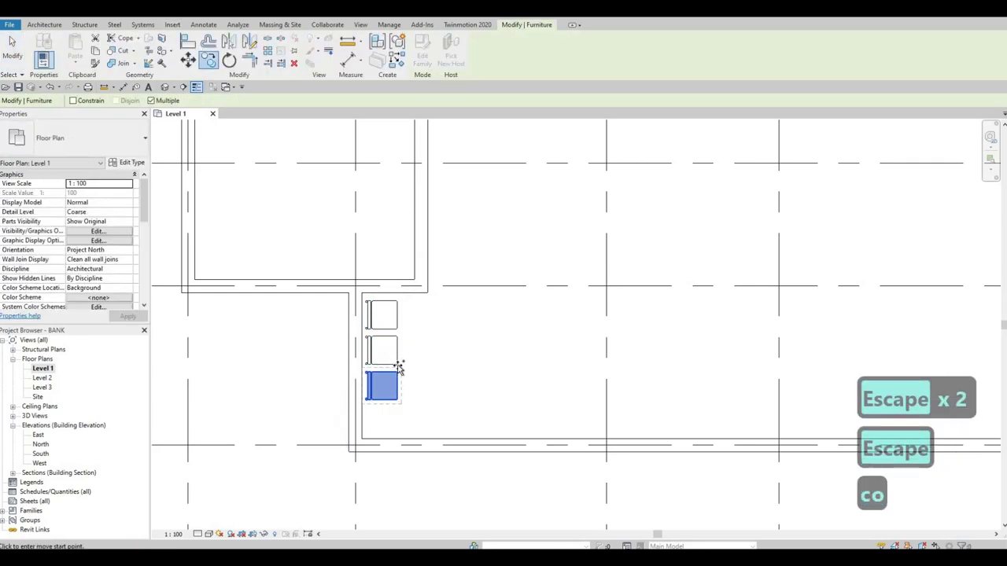
left_click(397, 351)
left_click(407, 393)
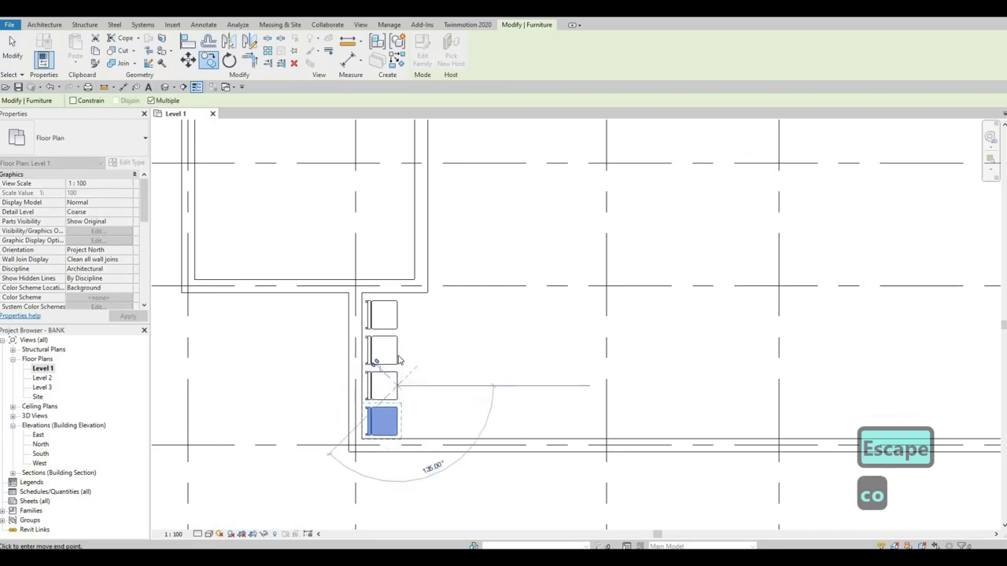
key("Escape")
key("Escape")
key("Escape")
Copy the full row of six wall-side chairs near grid D into the open hall area around grid F.
scroll(428, 375, "down", 1)
scroll(430, 372, "down", 2)
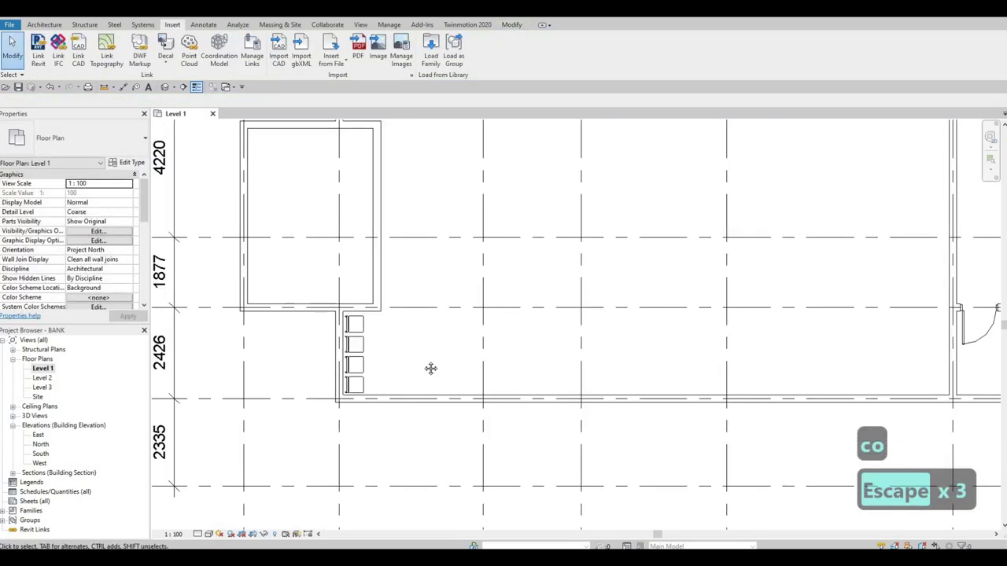
middle_click_drag(375, 190, 378, 409)
scroll(345, 266, "down", 1)
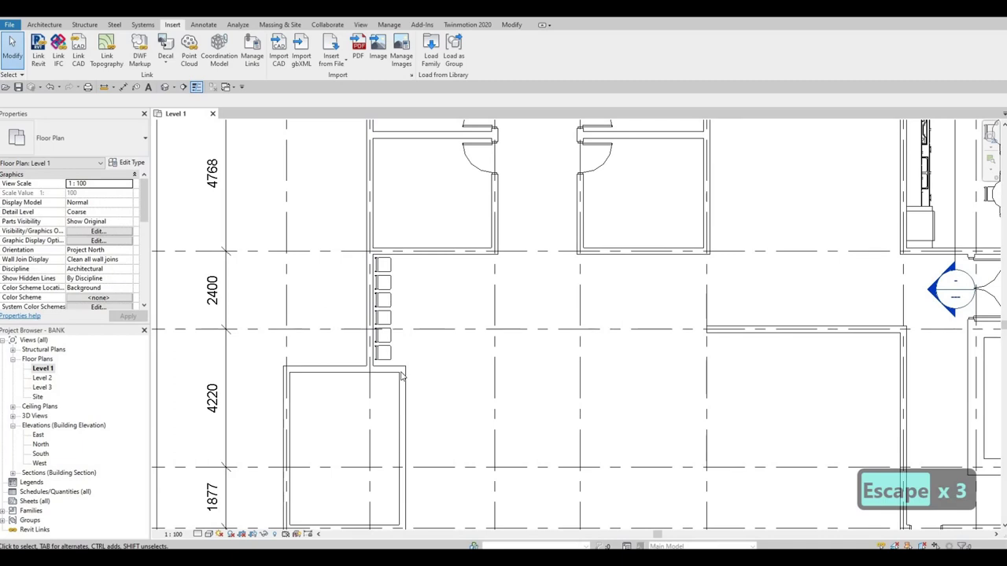
left_click_drag(397, 314, 401, 368)
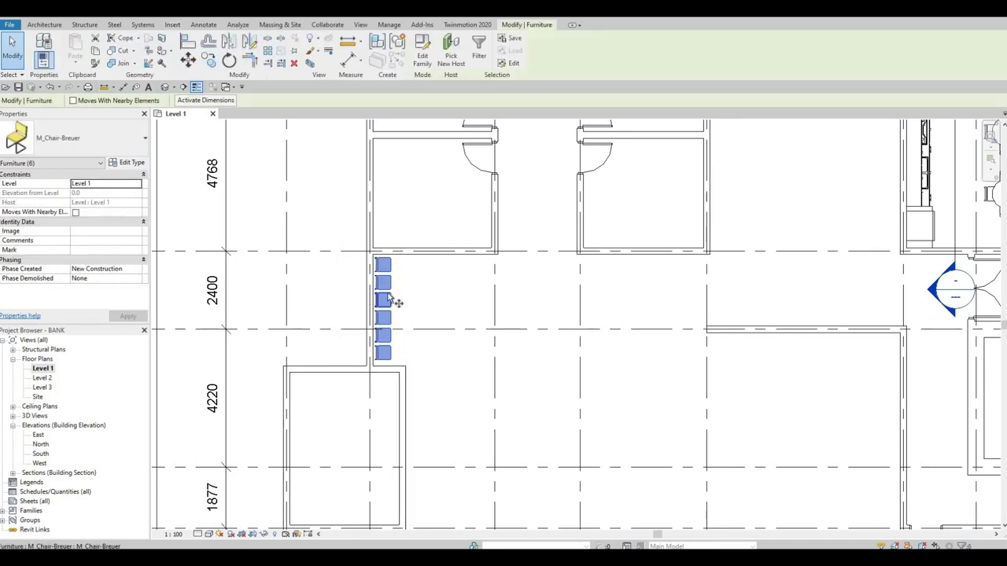
key("o")
left_click(383, 289)
middle_click_drag(490, 432, 483, 235)
left_click(463, 329)
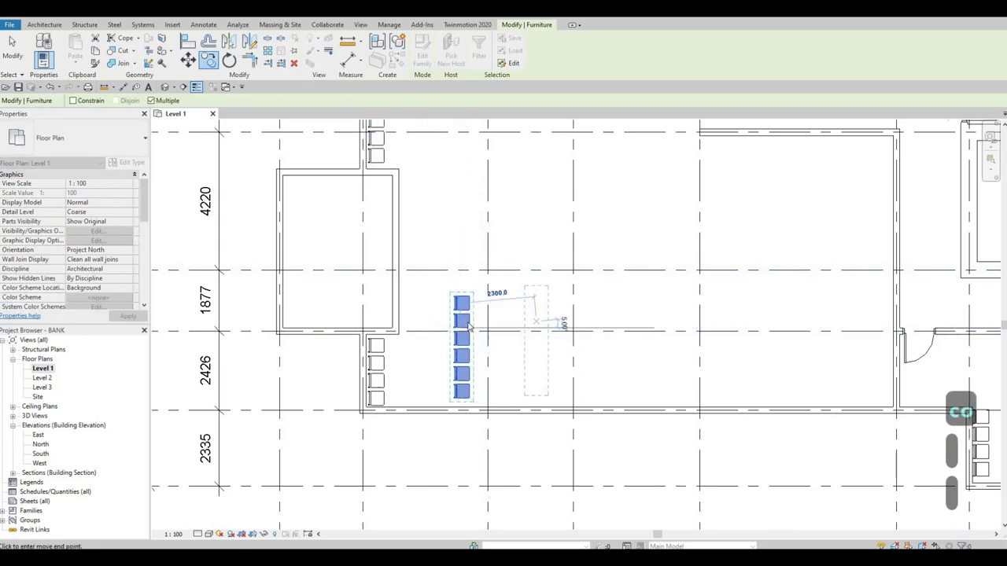
key("Escape")
key("Escape")
Rotate the copied row of six chairs in the open hall by 90 degrees.
scroll(464, 324, "up", 2)
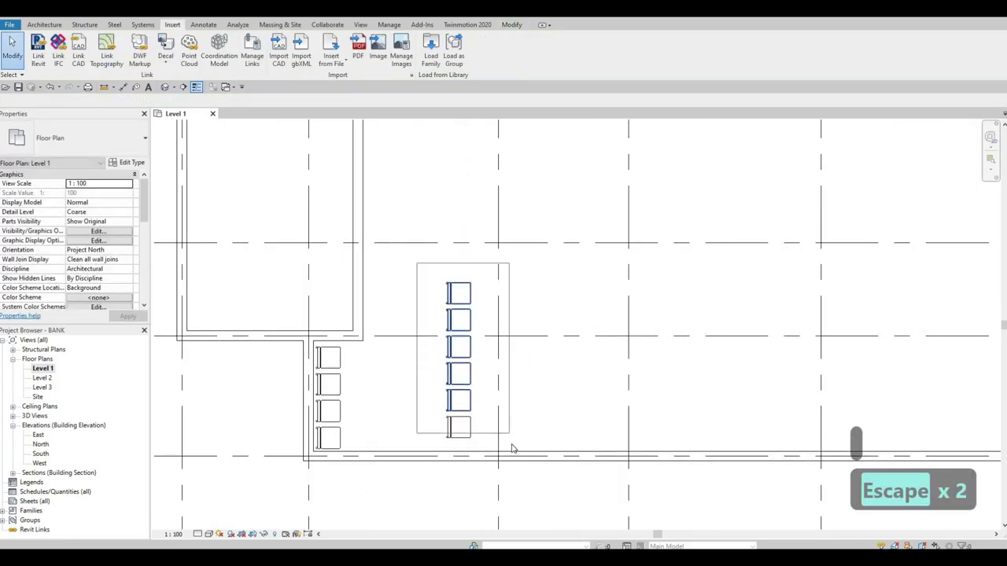
left_click_drag(513, 447, 513, 447)
key("r")
key("o")
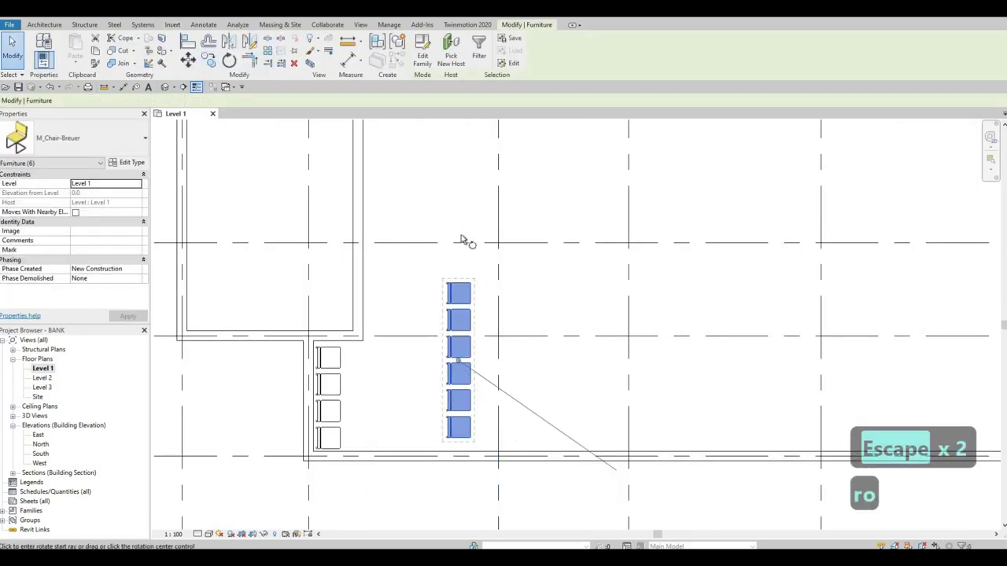
left_click(428, 231)
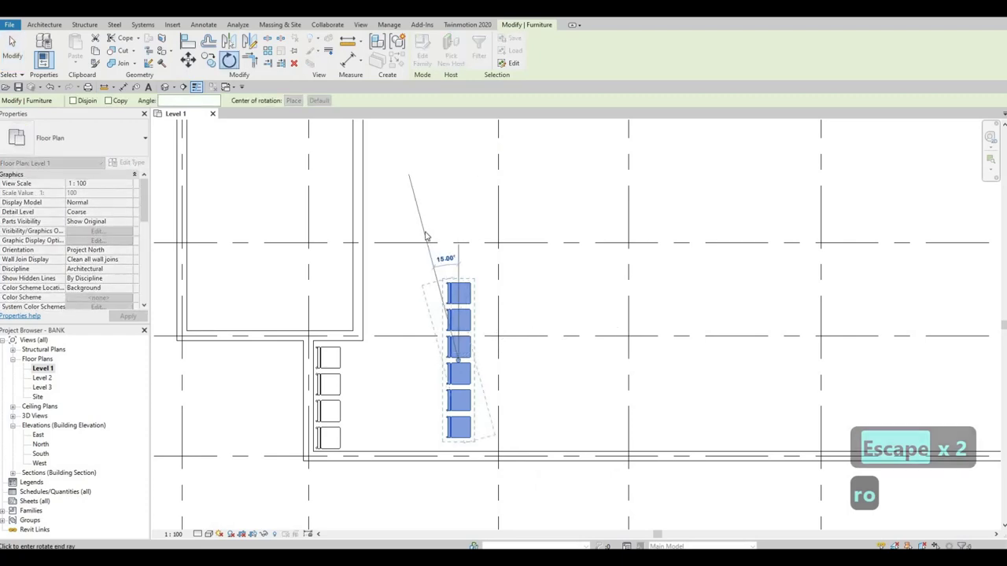
type("90")
key("Return")
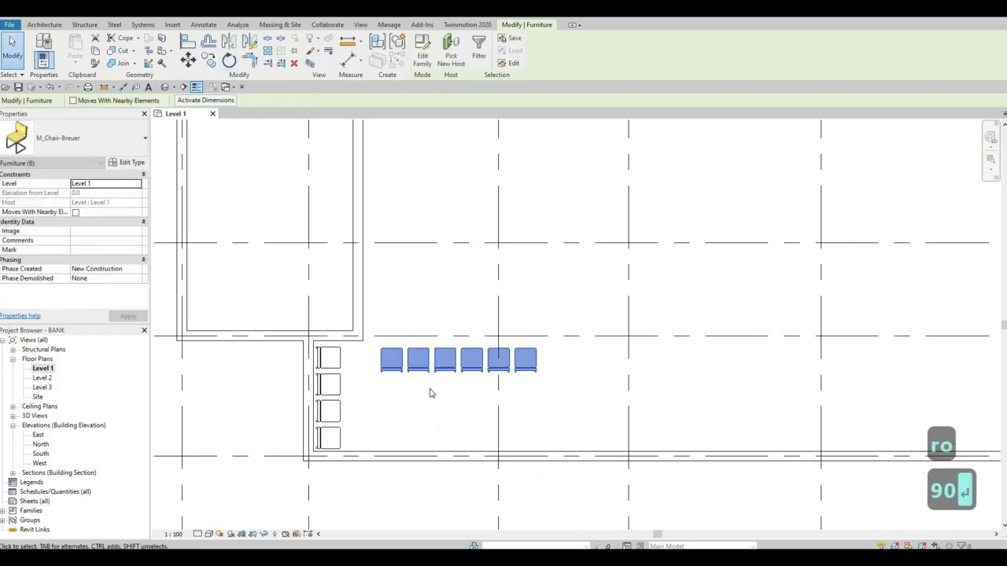
Move the rotated row of six chairs against the hall's exterior wall along grid G, near the corner chairs.
left_click_drag(417, 362, 415, 438)
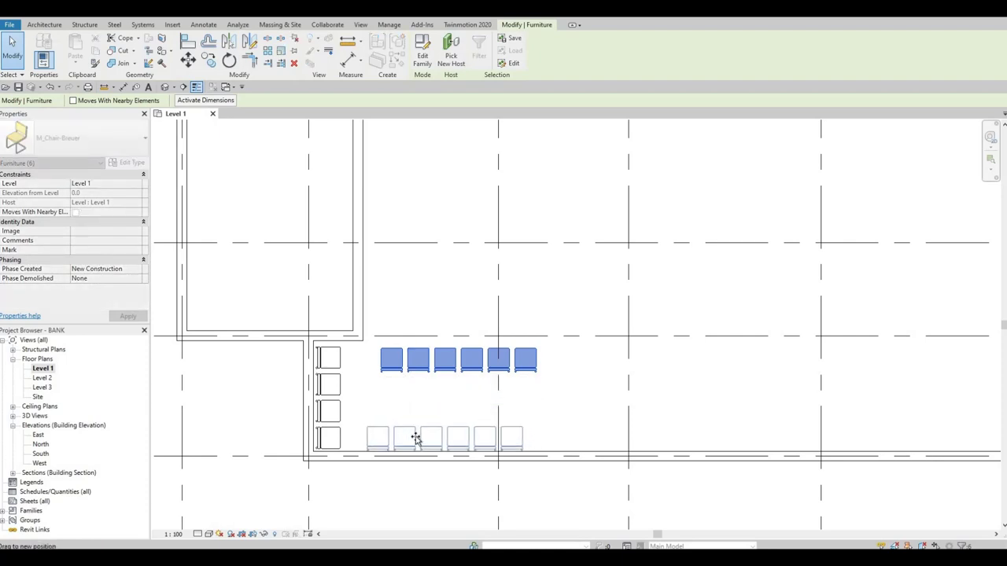
left_click_drag(514, 434, 514, 434)
scroll(479, 377, "down", 3)
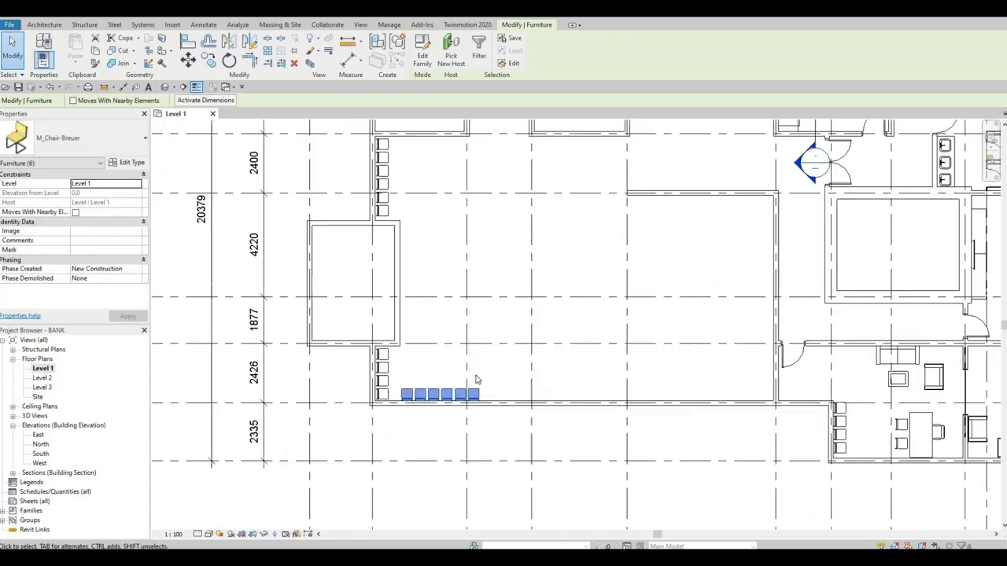
middle_click_drag(490, 367, 488, 376)
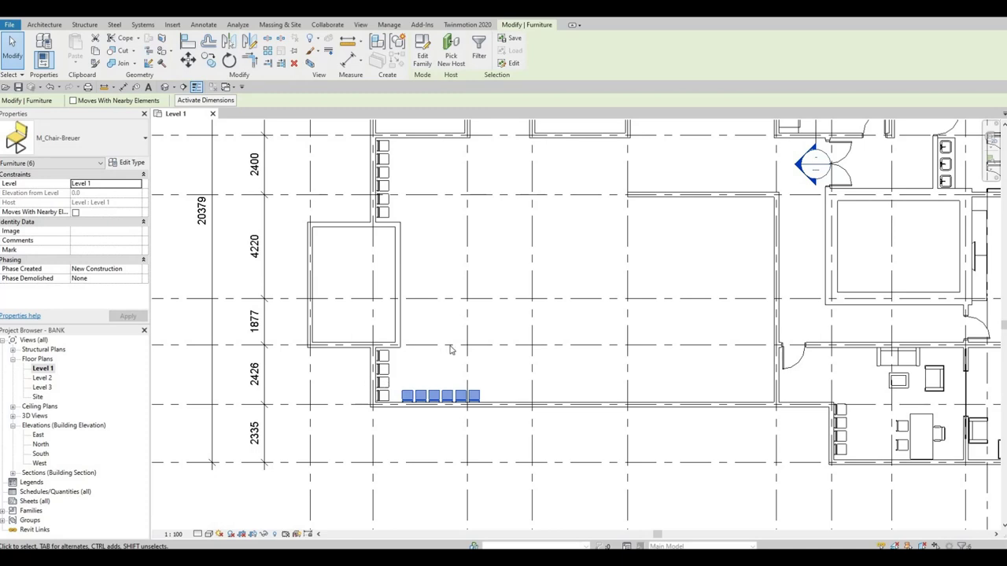
scroll(513, 371, "up", 3)
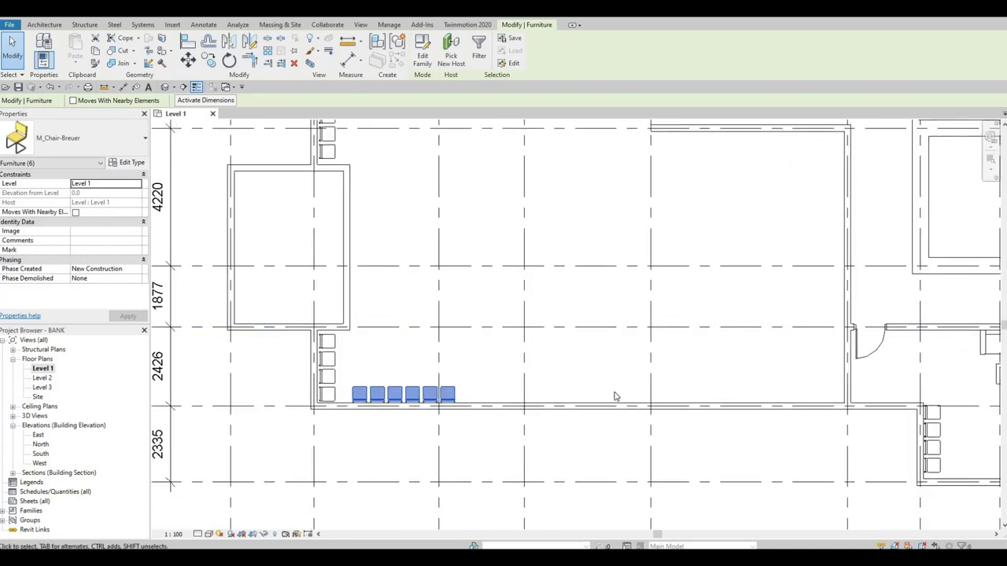
scroll(616, 367, "down", 3)
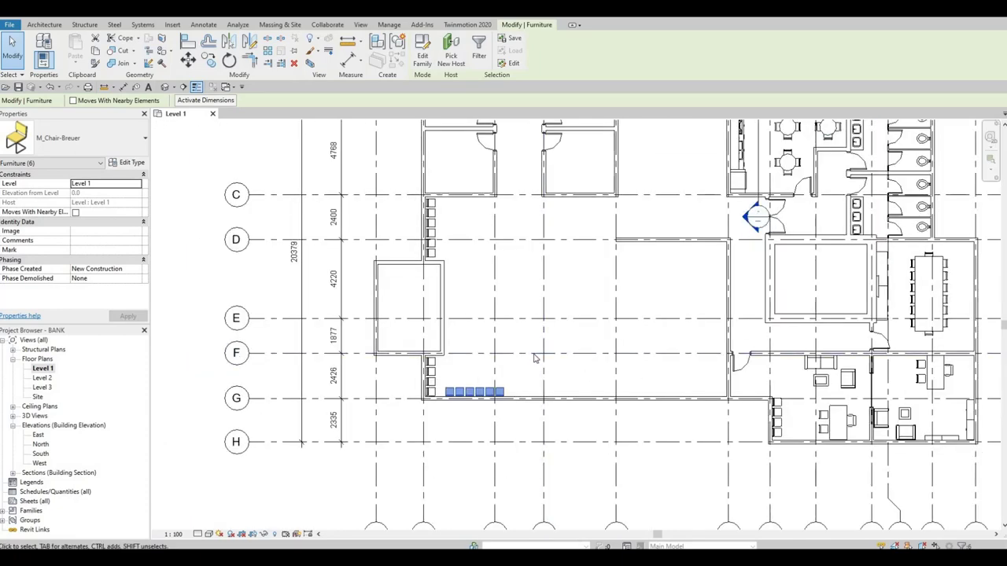
middle_click_drag(535, 401, 538, 422)
scroll(537, 416, "up", 3)
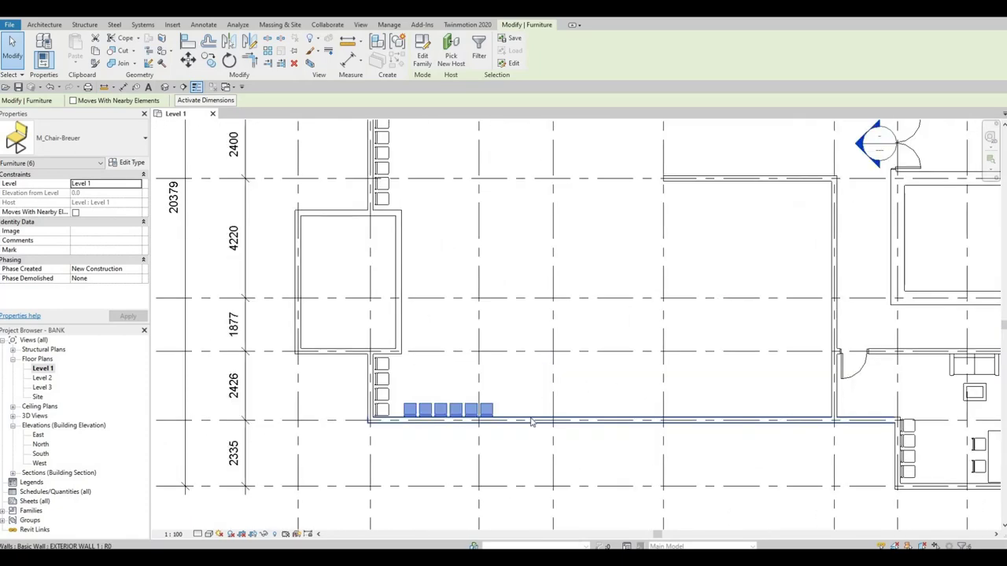
middle_click_drag(519, 337, 526, 408)
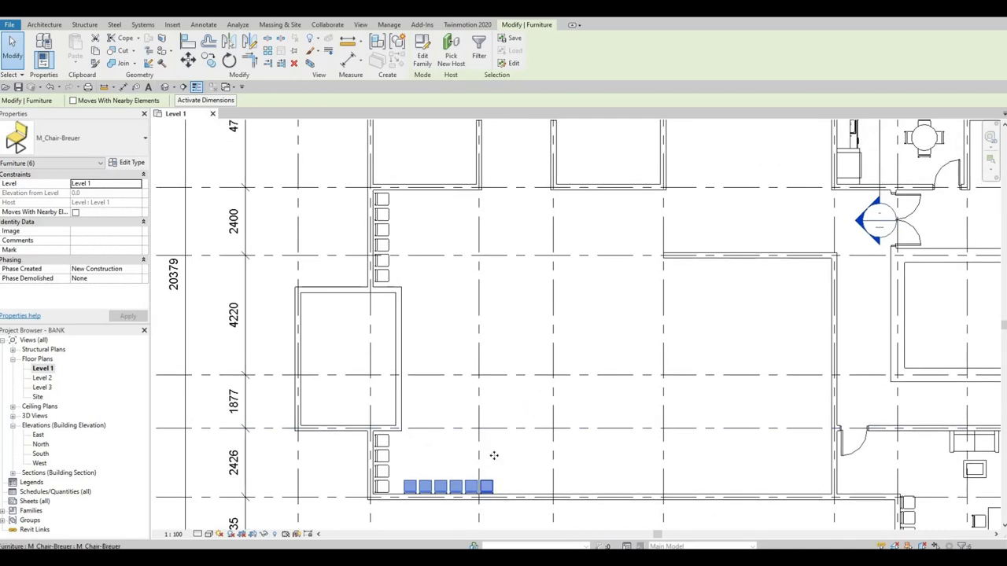
Examine the six-chair row along grid G, the chairs near grid D and the empty offices between grids A and C.
middle_click_drag(494, 455, 500, 424)
scroll(494, 458, "up", 3)
middle_click_drag(474, 389, 459, 342)
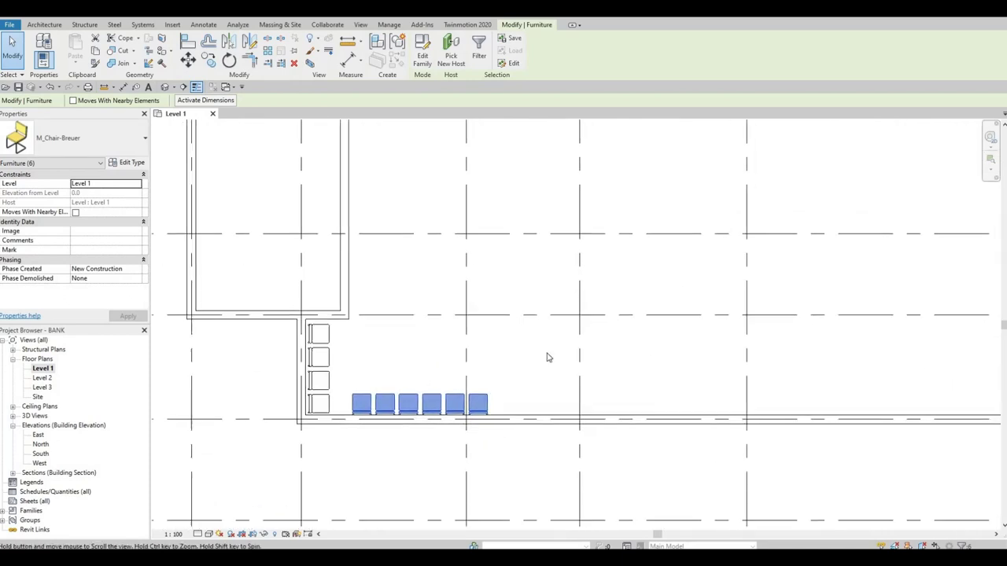
middle_click_drag(550, 357, 548, 342)
scroll(533, 384, "up", 3)
scroll(480, 382, "down", 2)
middle_click_drag(492, 359, 472, 400)
scroll(508, 387, "down", 1)
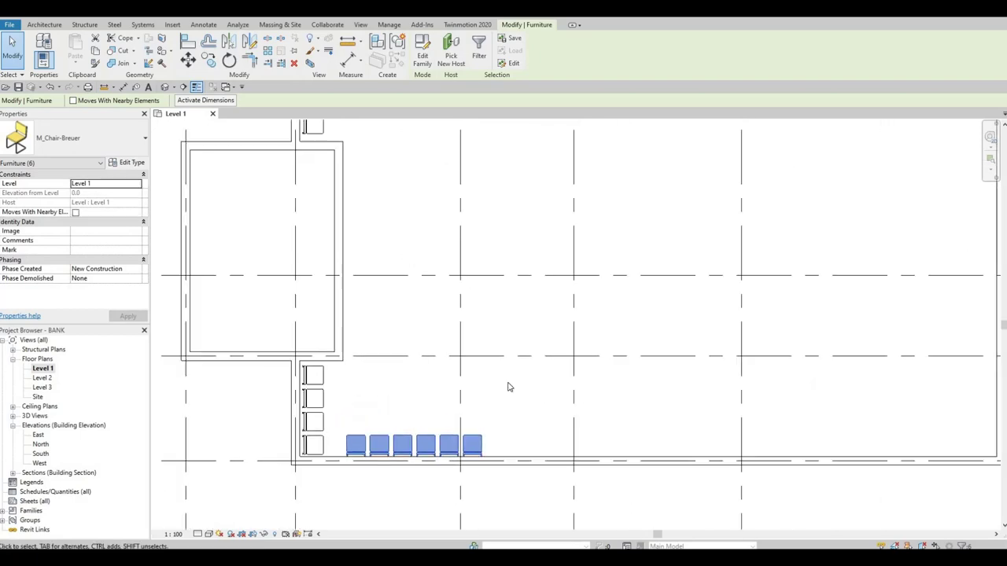
scroll(508, 387, "down", 3)
scroll(608, 366, "down", 1)
middle_click_drag(625, 333, 610, 413)
scroll(584, 369, "down", 1)
middle_click_drag(562, 360, 564, 377)
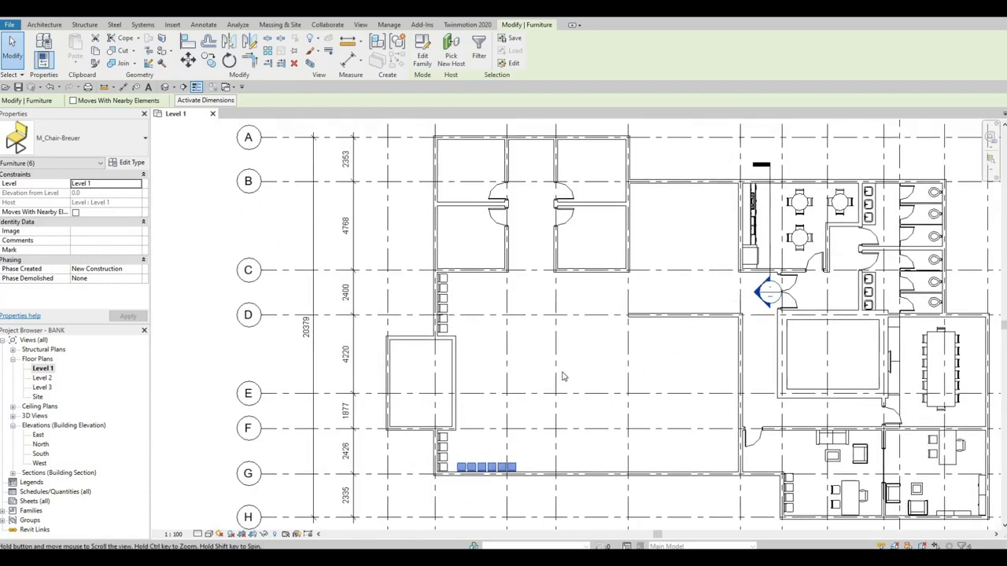
middle_click_drag(449, 295, 432, 343)
scroll(431, 346, "up", 4)
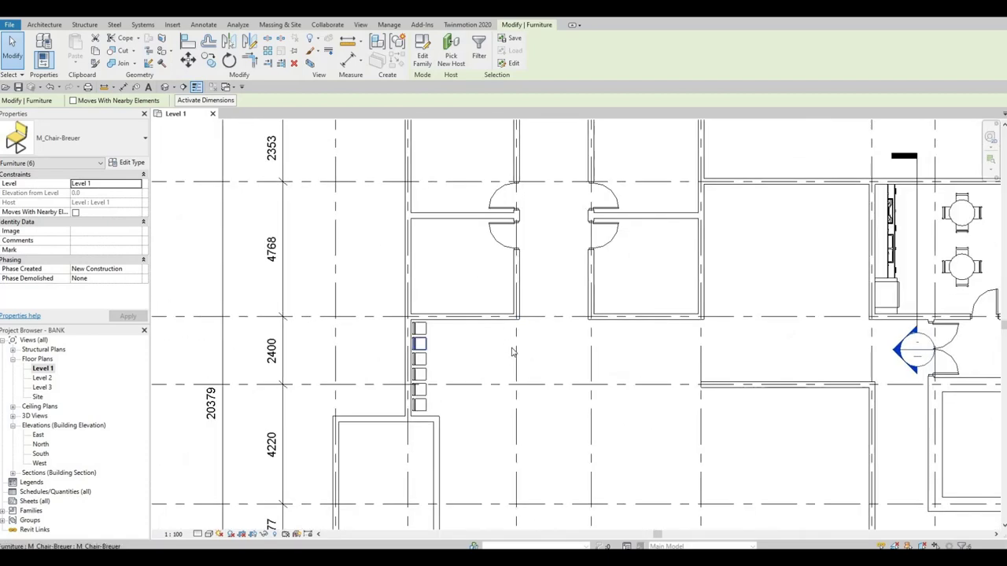
scroll(514, 383, "down", 1)
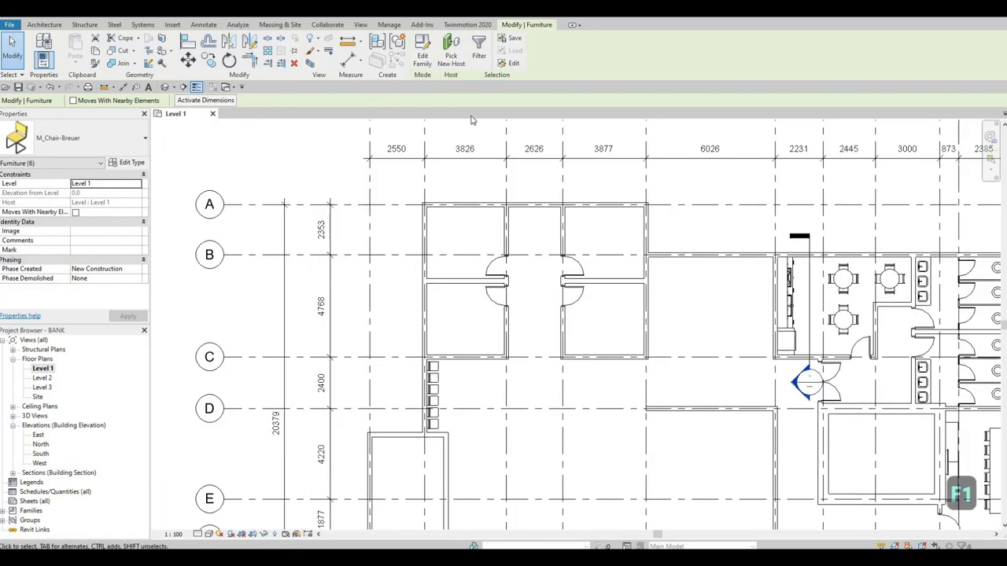
Open the M_Furniture_System-Standing_Desk-L_with_Square_End-Corner_Angled family for loading from the library's Furniture System > Standing Desks folder.
left_click(173, 25)
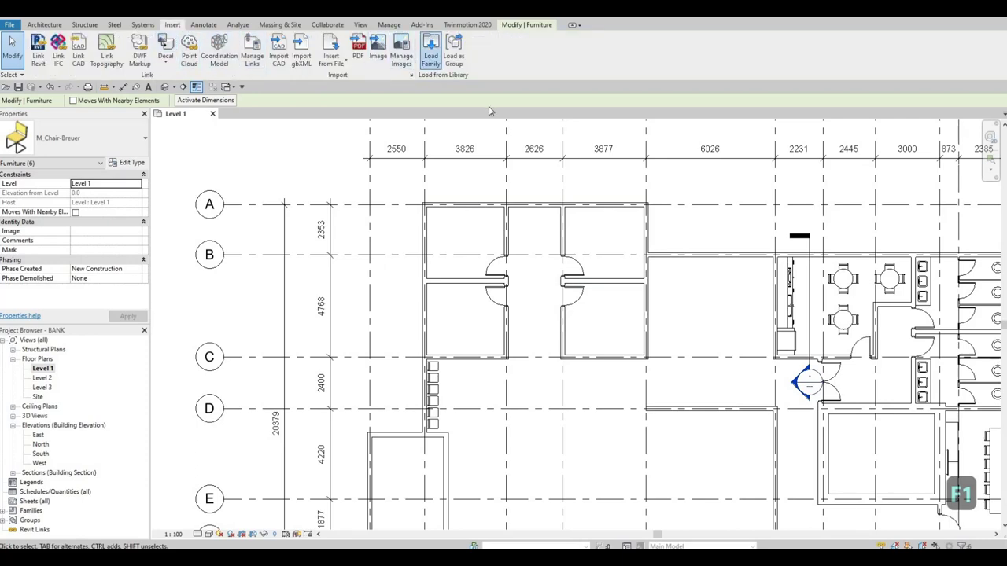
left_click(717, 177)
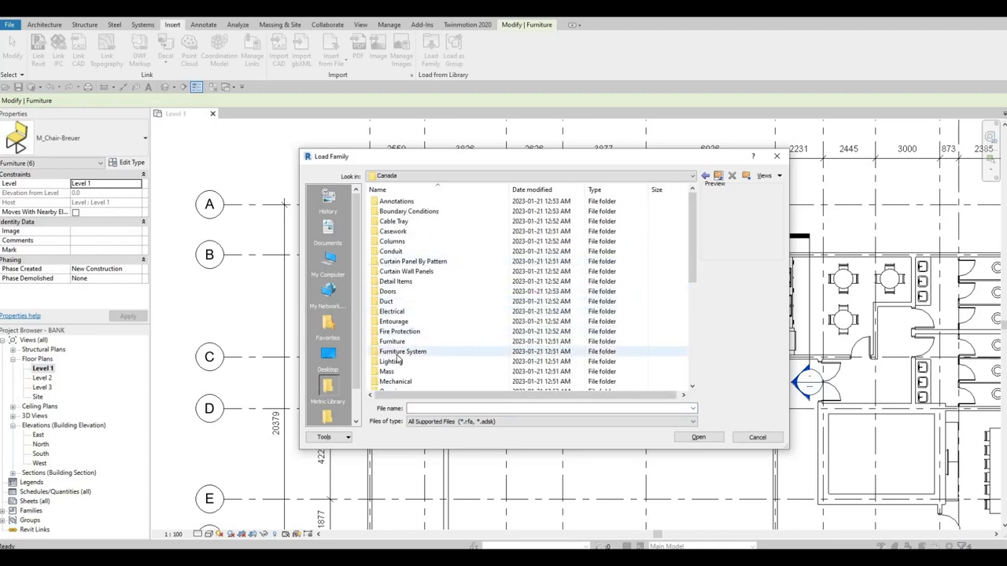
double_click(406, 351)
key("Return")
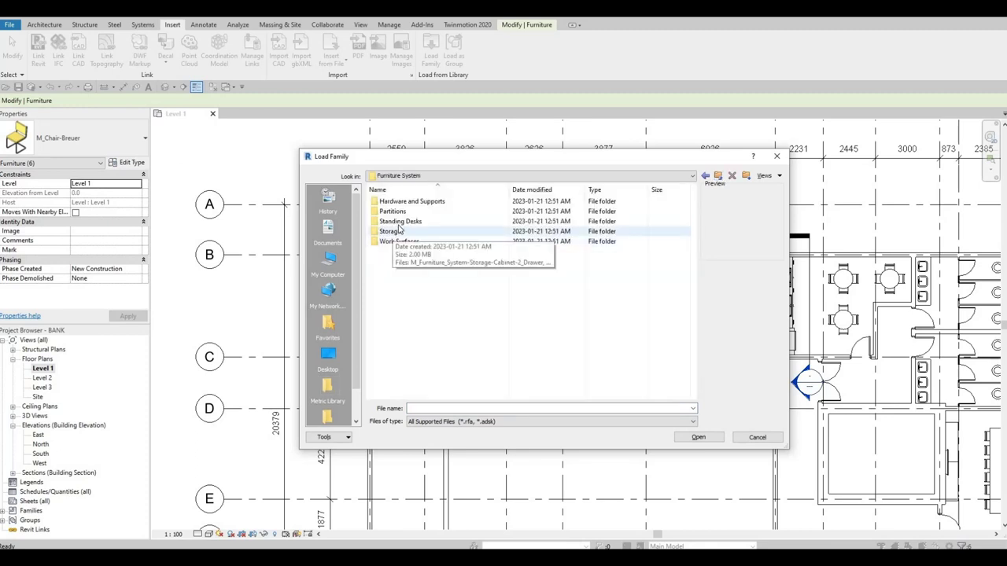
double_click(400, 221)
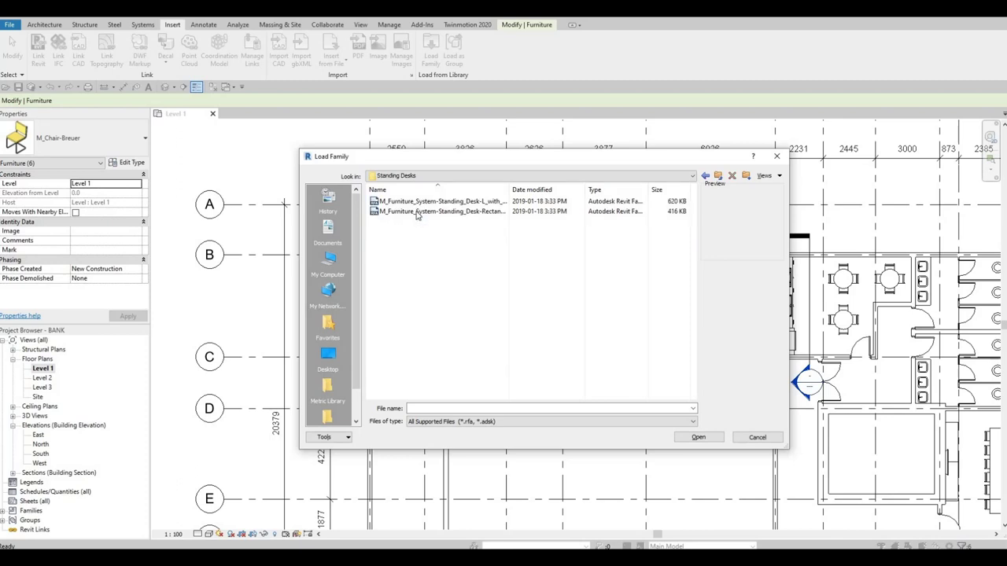
left_click(419, 211)
key("Up")
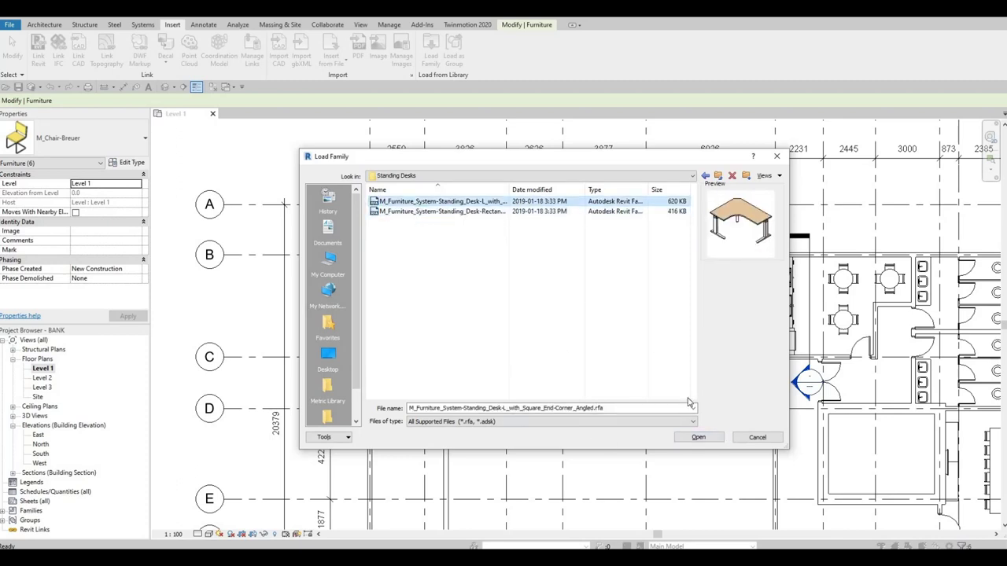
key("Return")
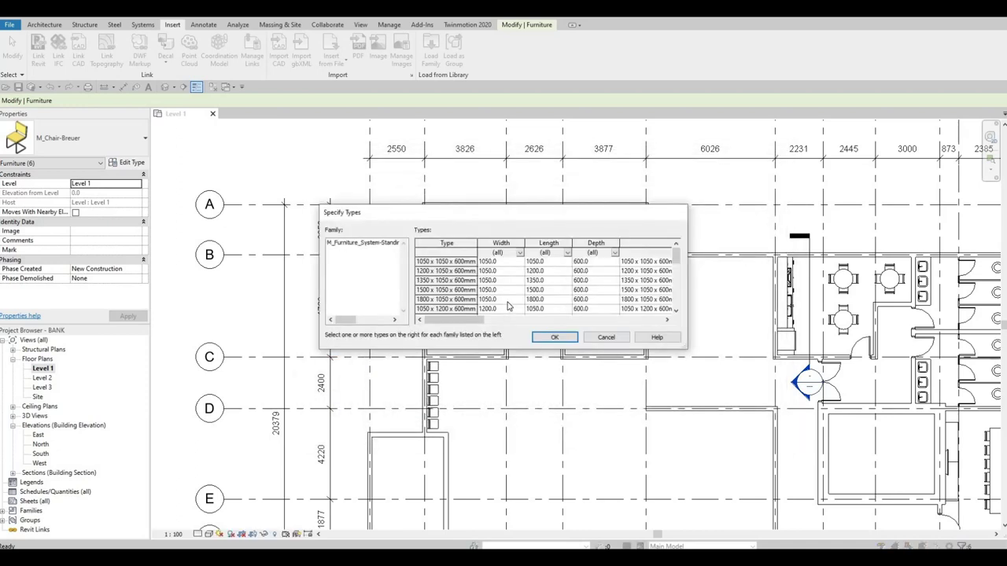
Load every size type of the L-shaped standing desk family, up to 1800 x 1800 x 600mm, into the project.
left_click(465, 280)
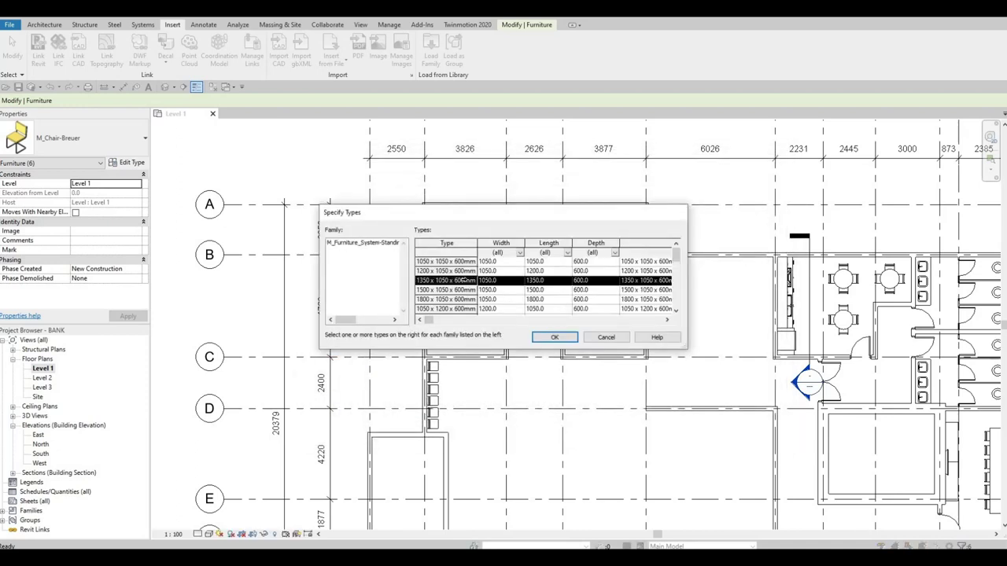
key("ctrl+a")
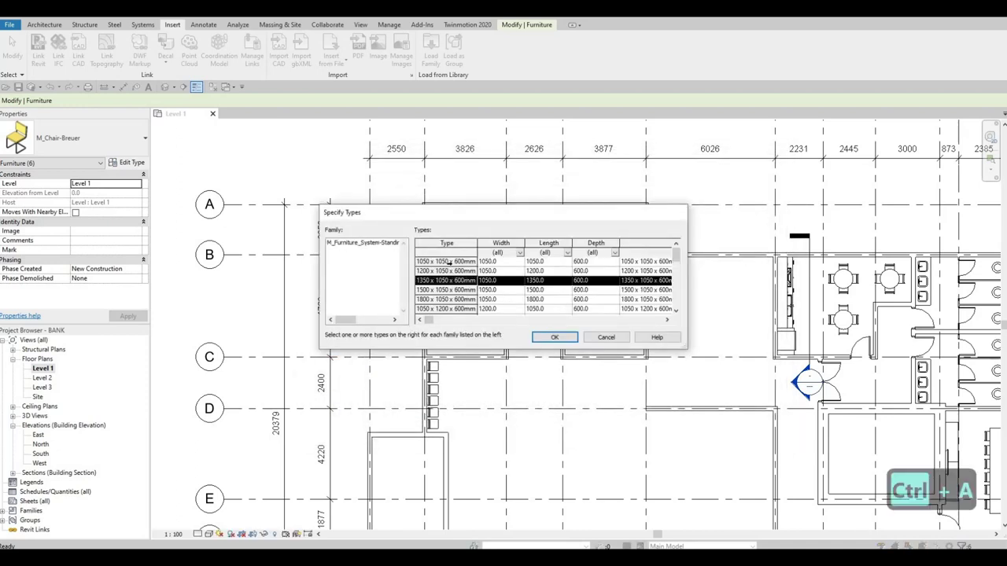
scroll(456, 290, "down", 5)
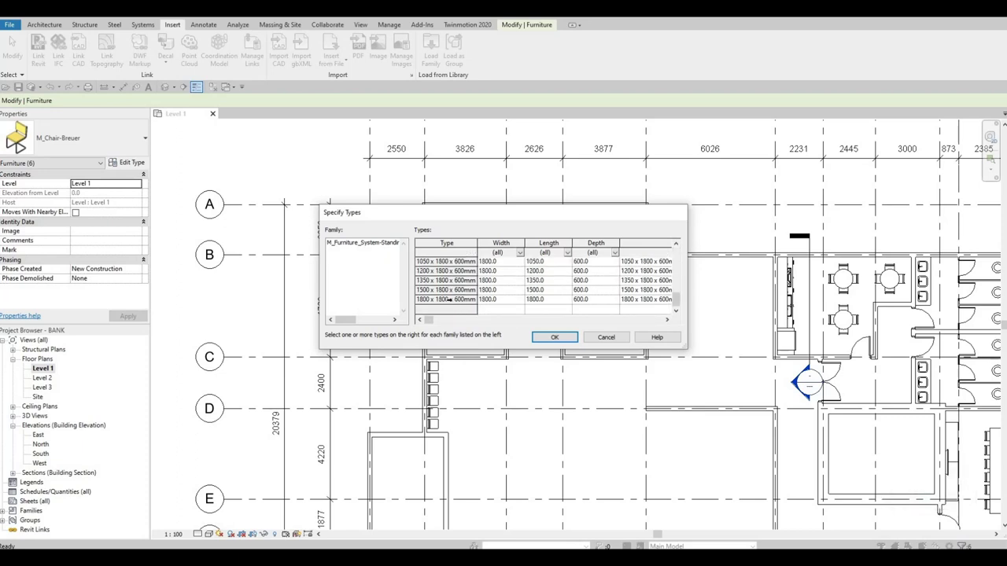
left_click(452, 300, "shift")
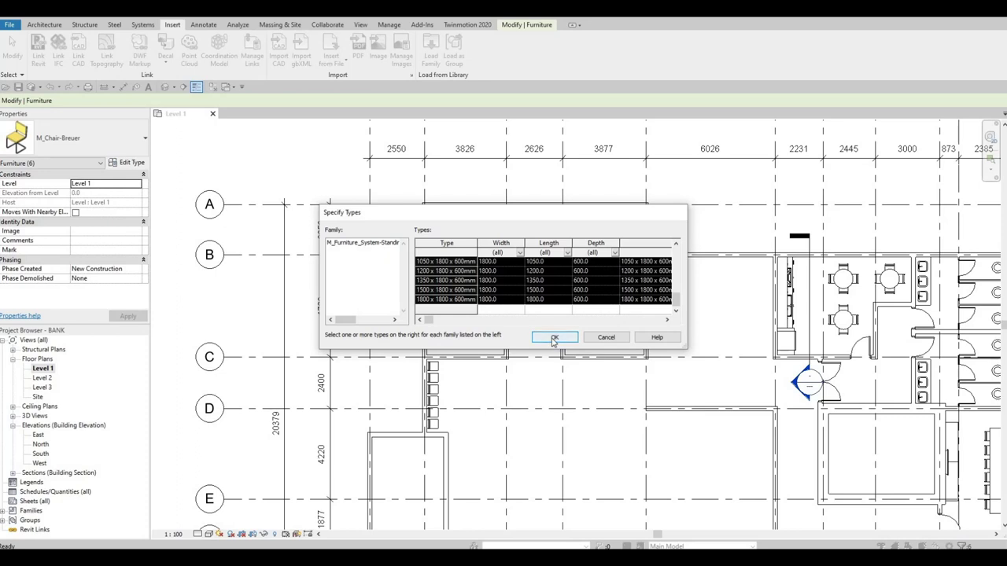
left_click(554, 338)
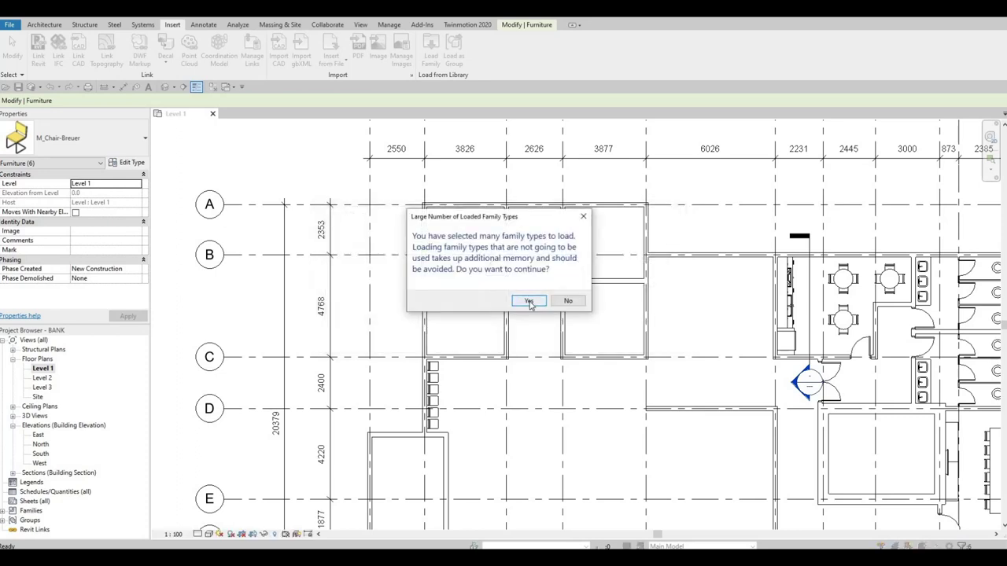
left_click(529, 301)
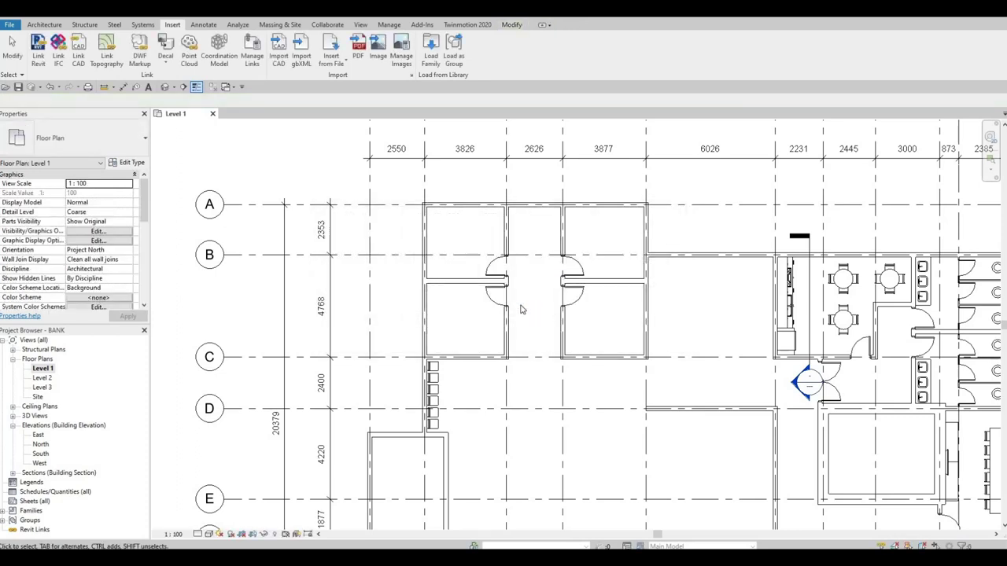
Start placing the L-shaped standing desk as a component, using the 1050 x 1350 x 600mm type.
key("m")
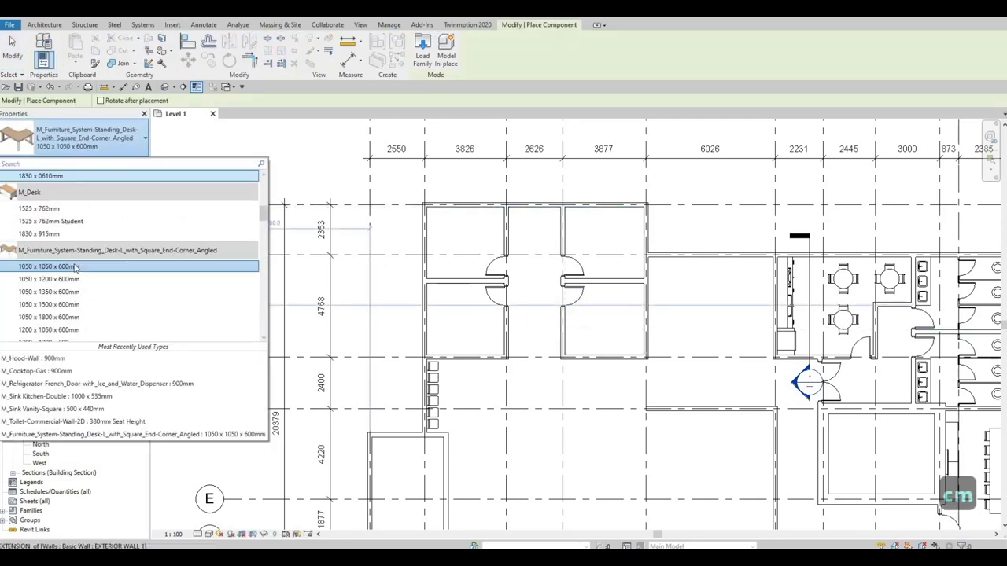
left_click(79, 138)
left_click(48, 292)
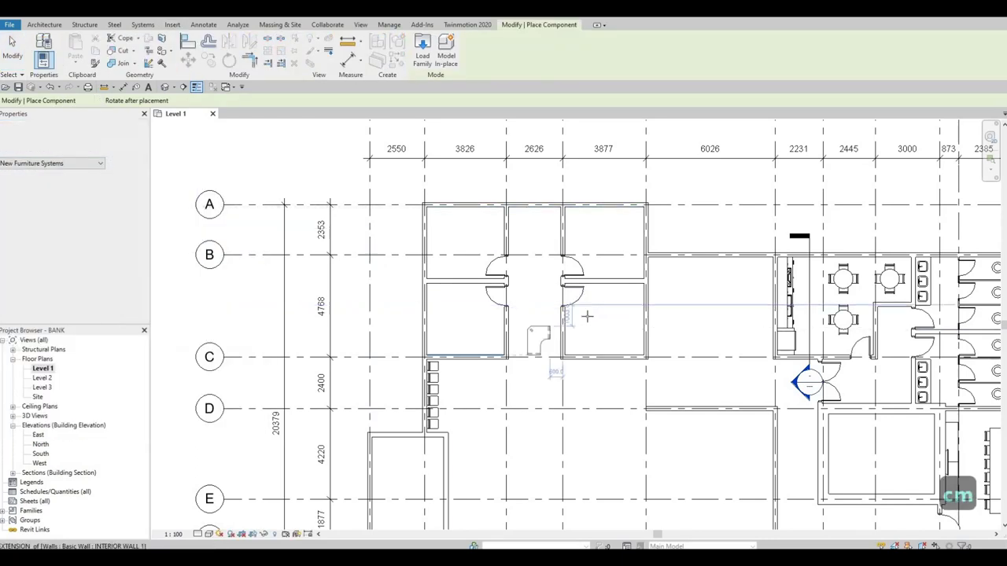
scroll(588, 312, "up", 3)
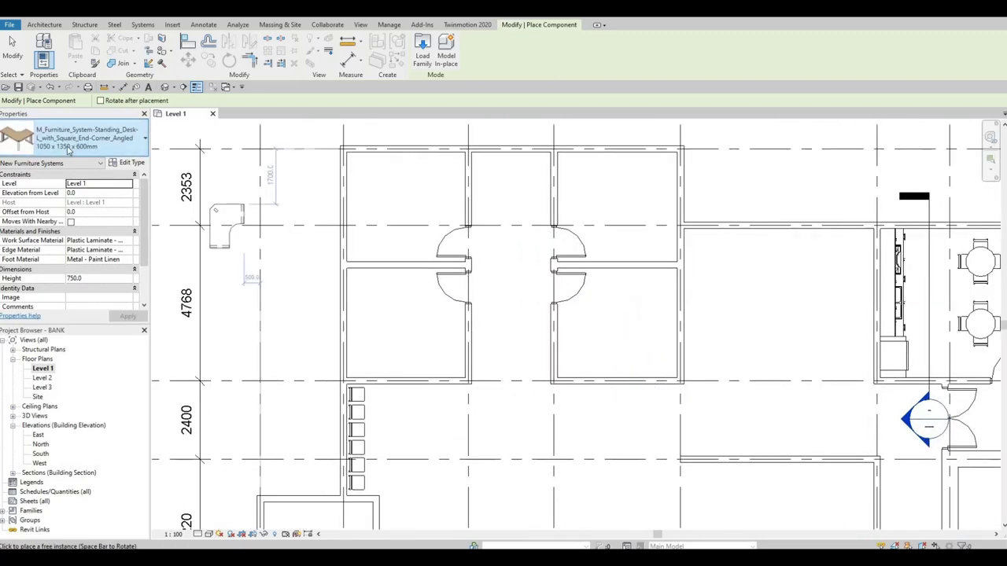
Try the 1200 x 1050 x 600mm and 1200 x 1500 x 600mm types for the desk being placed.
left_click(73, 143)
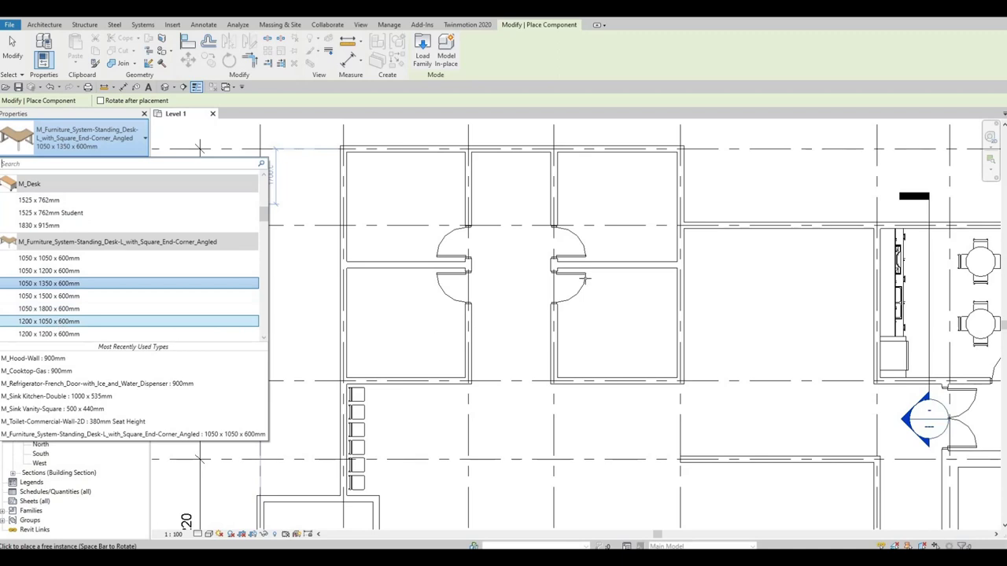
left_click(49, 321)
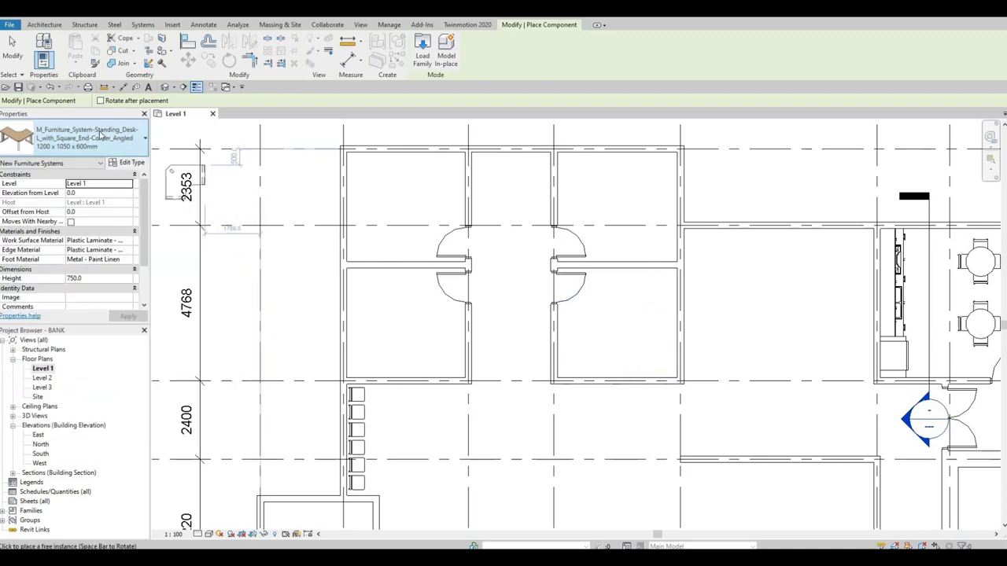
left_click(100, 140)
scroll(77, 338, "down", 1)
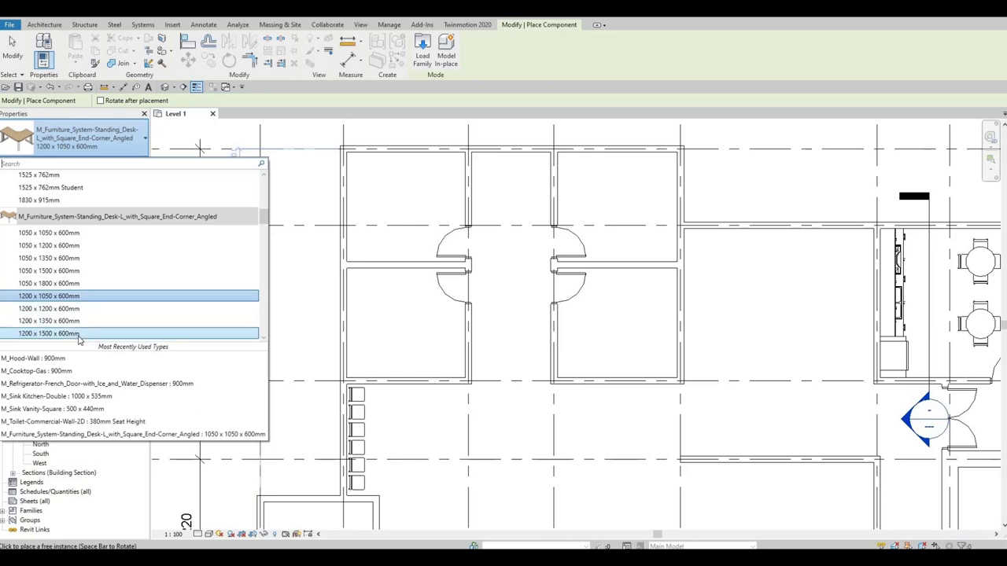
left_click(49, 334)
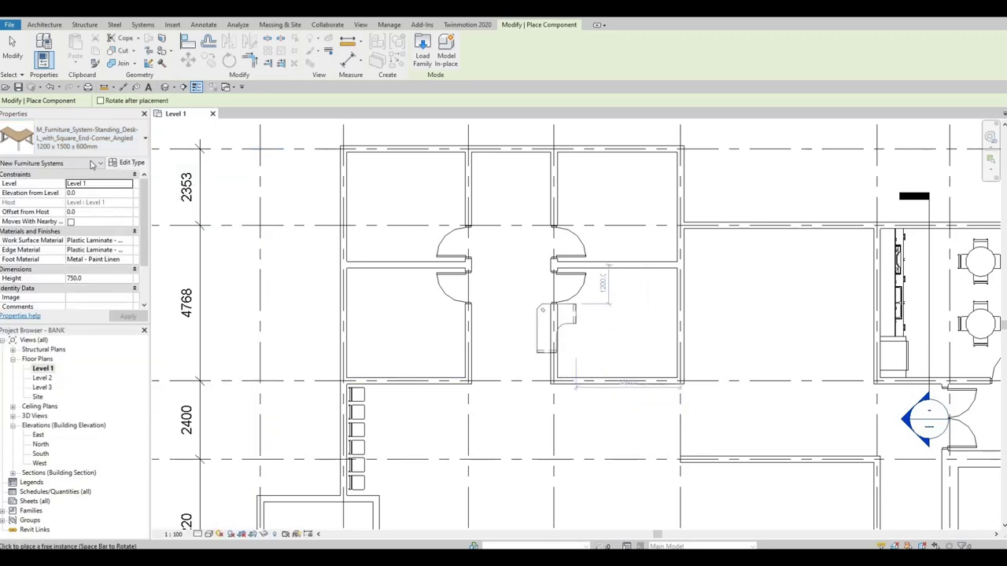
Place a 1500 x 1800 x 600mm L-shaped desk against the grid A exterior wall in the upper-right office, turned to fit the room.
left_click(91, 154)
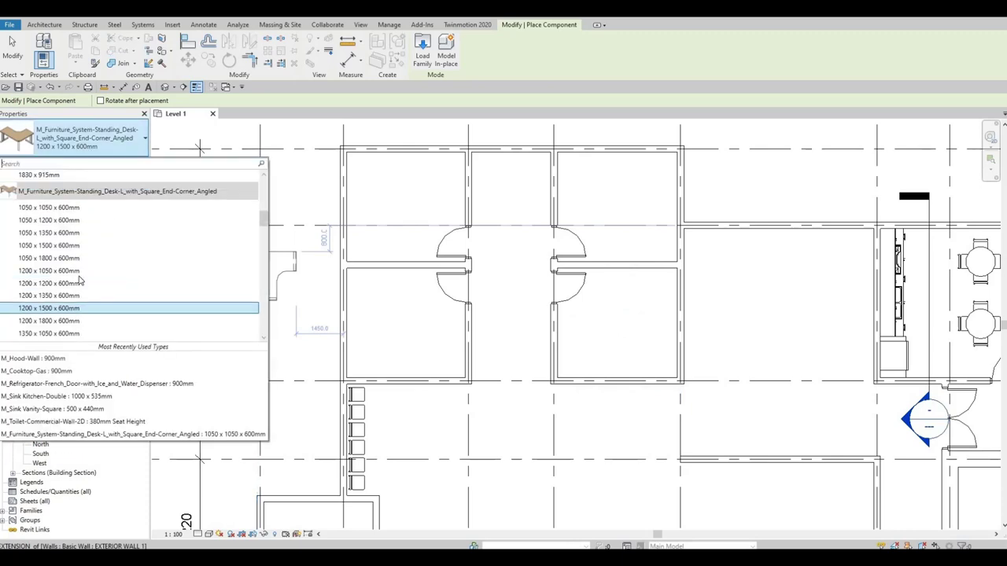
scroll(94, 305, "down", 3)
scroll(93, 303, "down", 1)
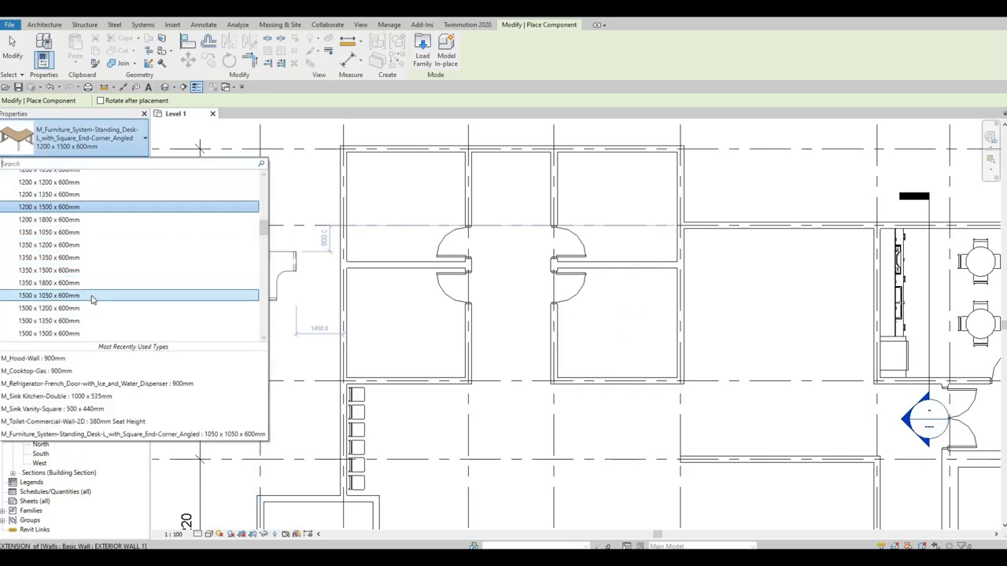
scroll(81, 329, "down", 1)
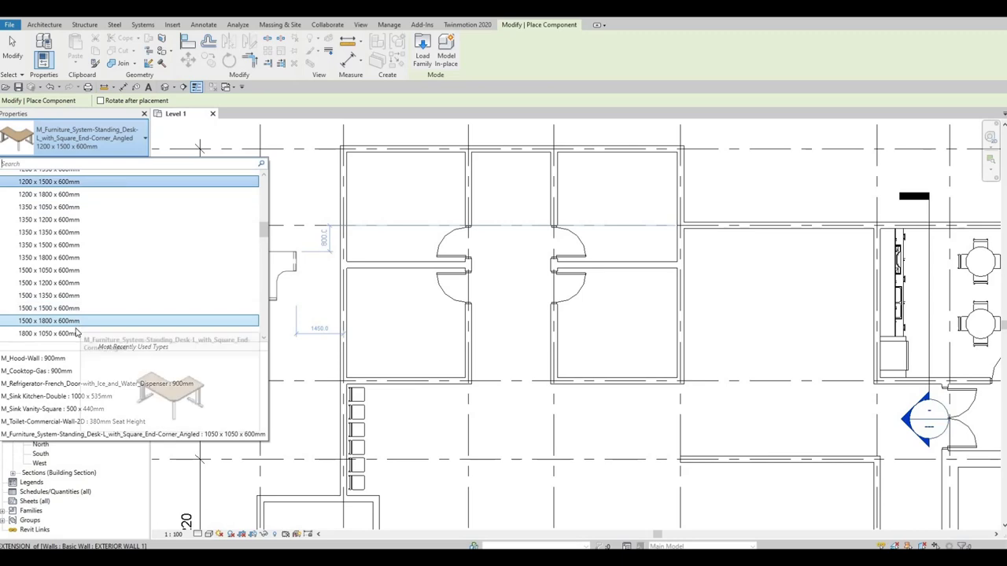
left_click(79, 321)
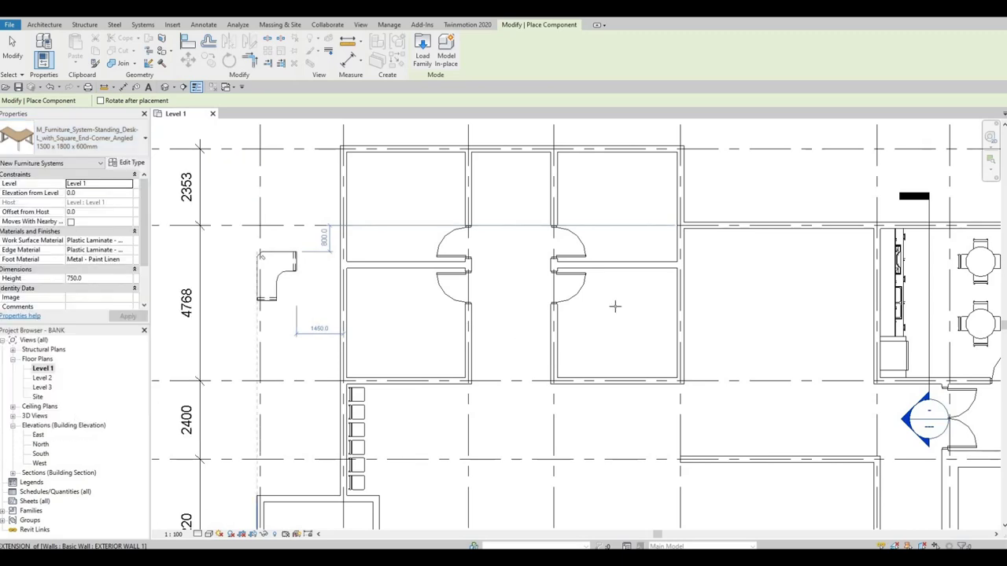
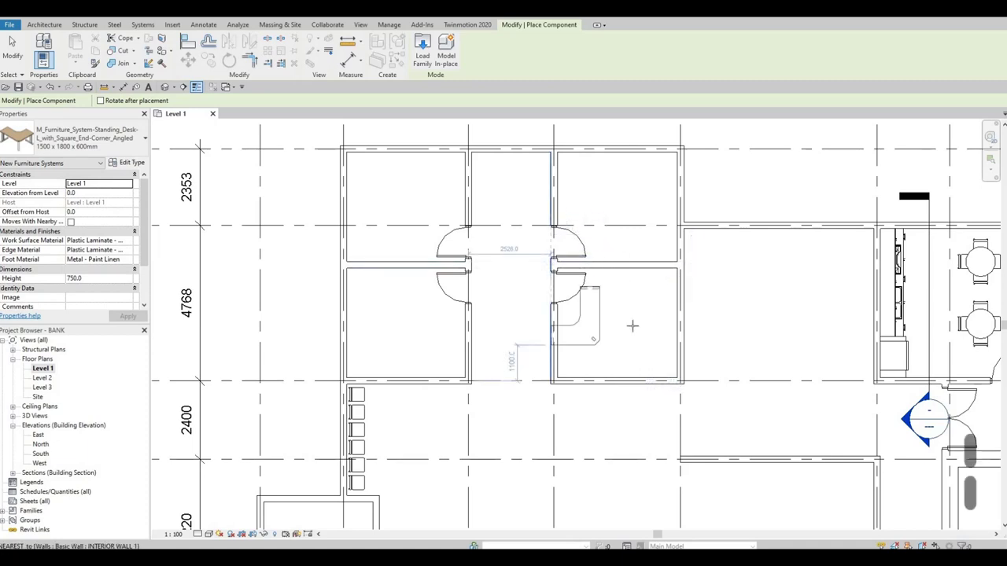
key("space")
key("space")
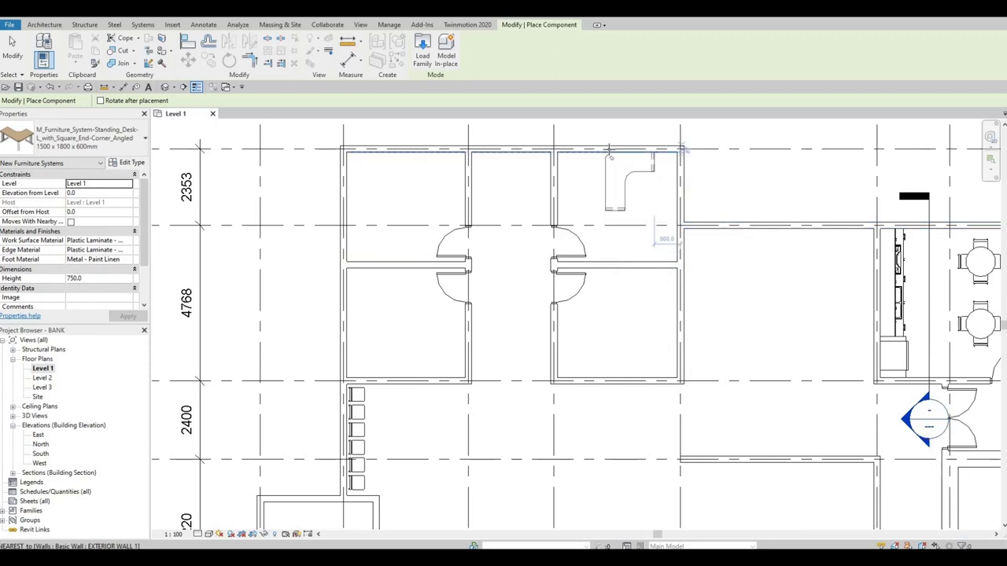
left_click(614, 155)
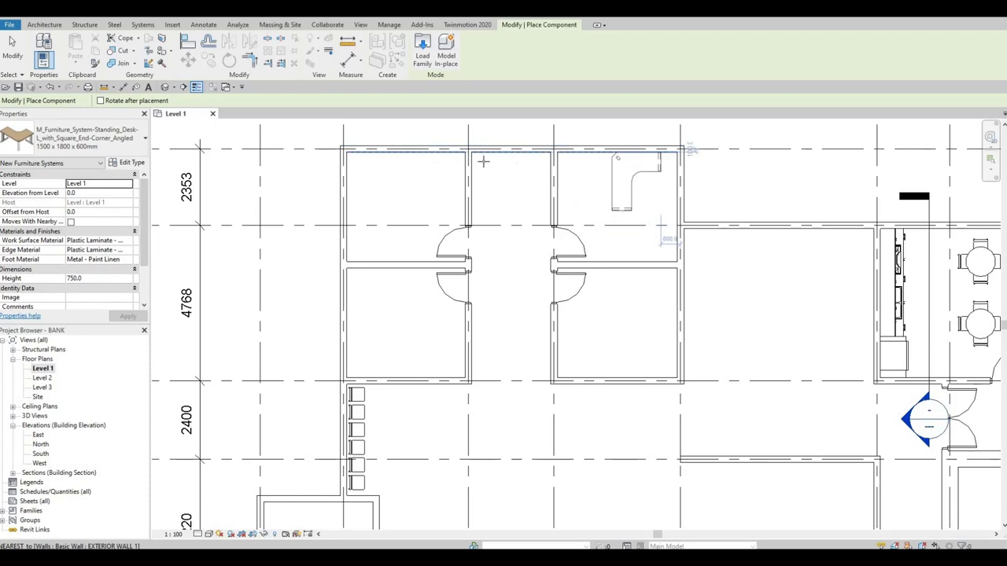
Place a second L-shaped desk, rotated 180 degrees from the first, against the grid C wall of the lower-left office.
key("space")
key("space")
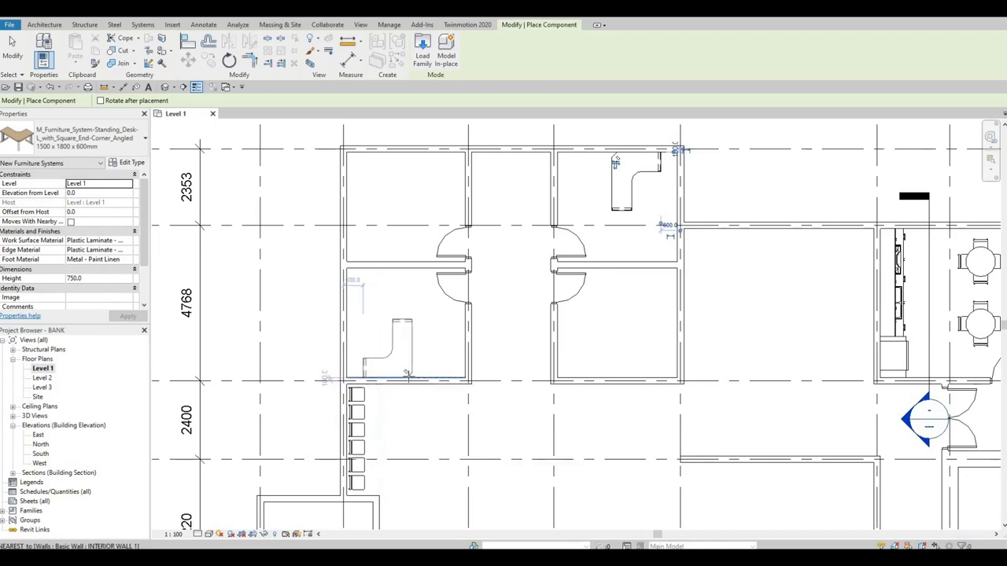
left_click(403, 315)
key("Escape")
key("Escape")
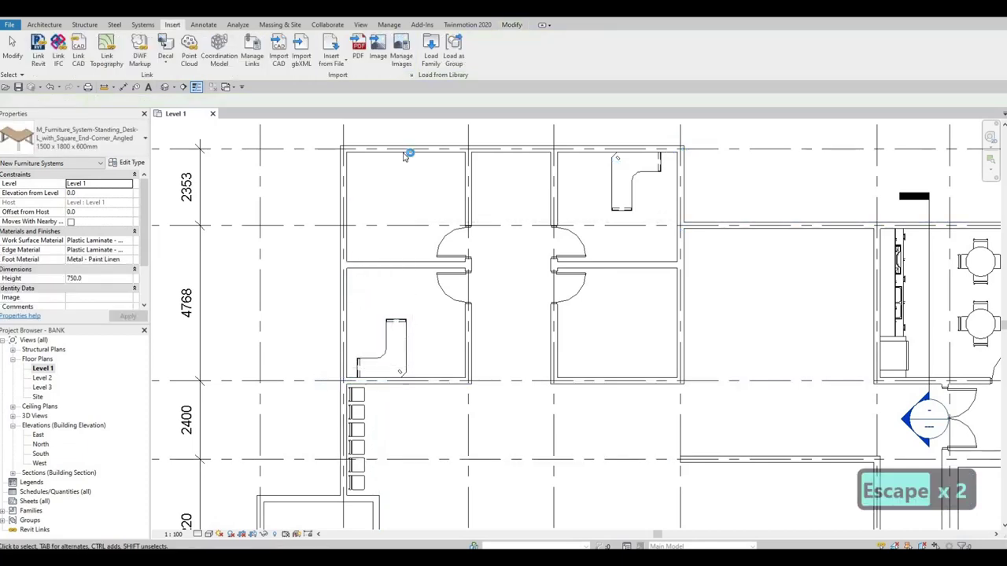
key("Escape")
Mirror a copy of the lower-left office's L-shaped desk into the upper-left office about the centreline of their dividing wall.
left_click(397, 328)
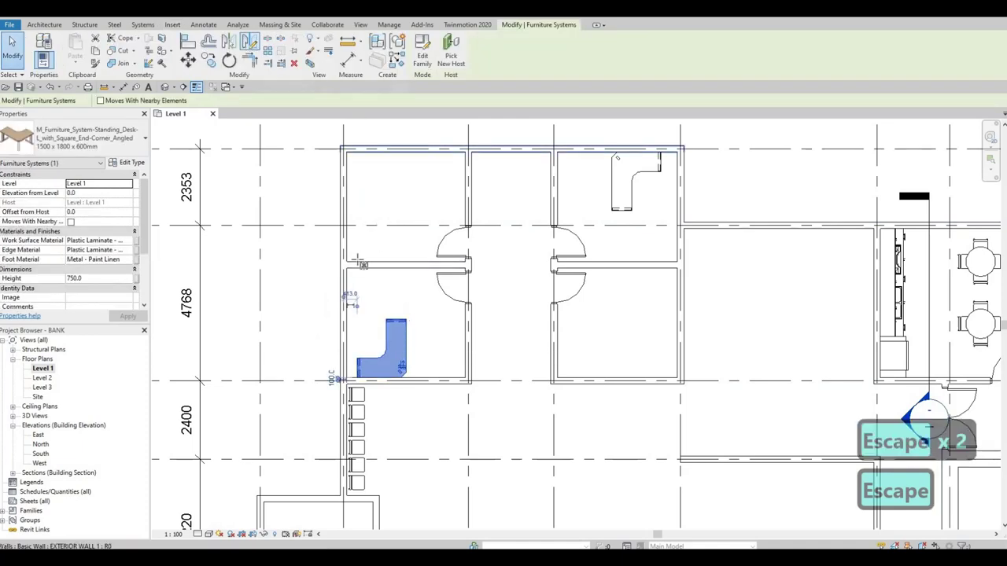
scroll(358, 262, "up", 3)
key("m")
key("m")
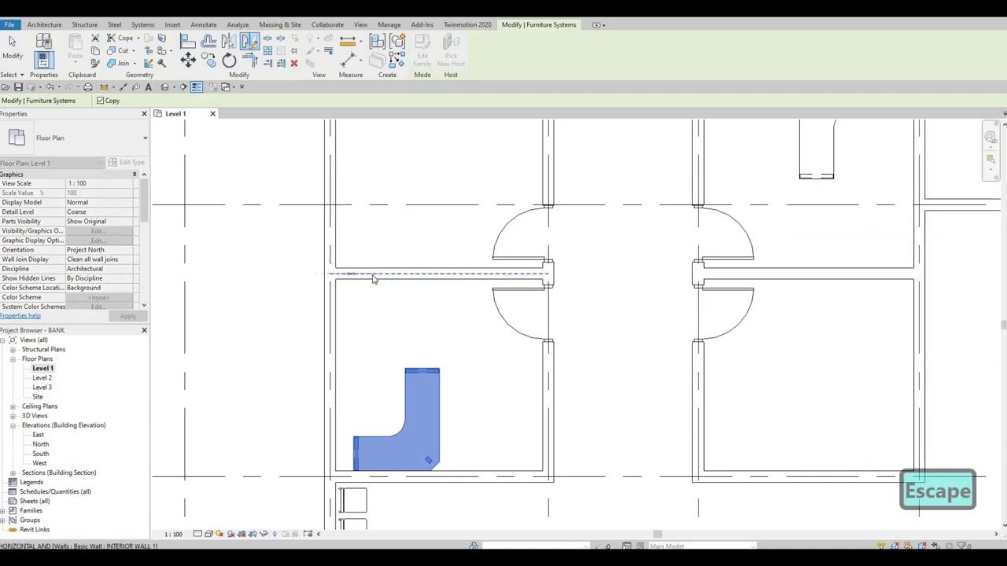
left_click(374, 277)
scroll(428, 267, "down", 3)
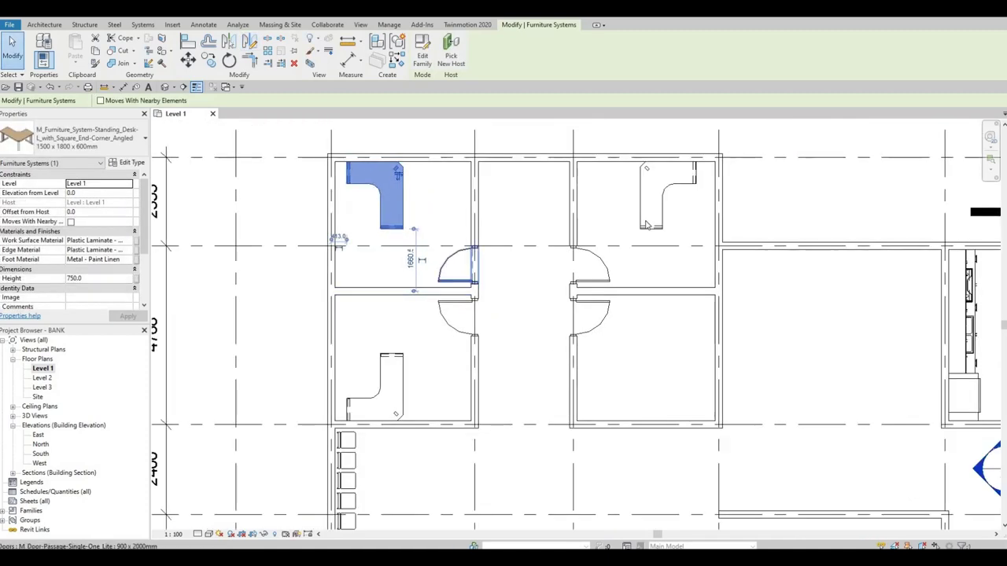
key("Escape")
key("Escape")
Mirror a copy of the upper-right office's L-shaped desk into the lower-right office about the centreline of their dividing wall.
left_click(653, 201)
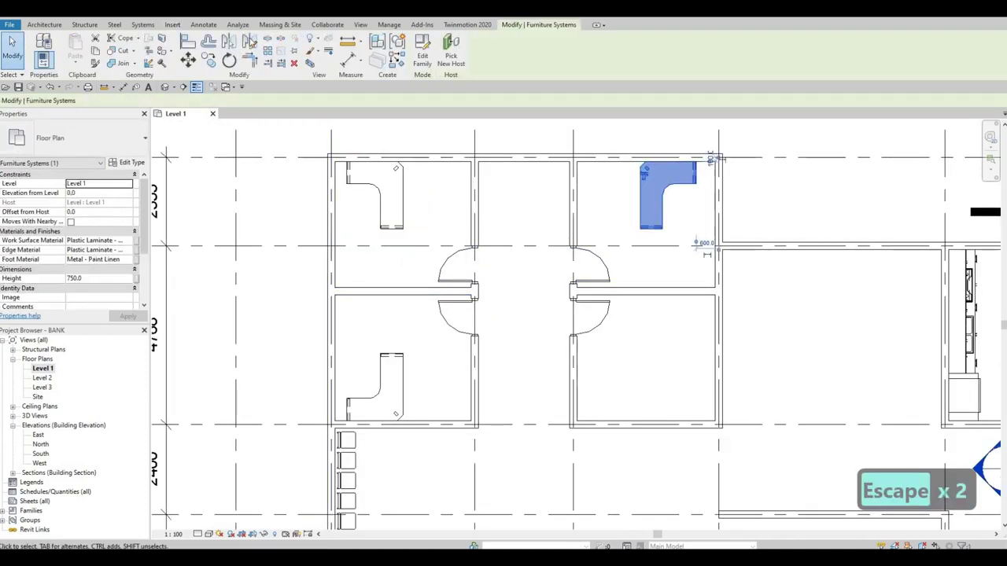
key("d")
key("m")
scroll(661, 285, "up", 2)
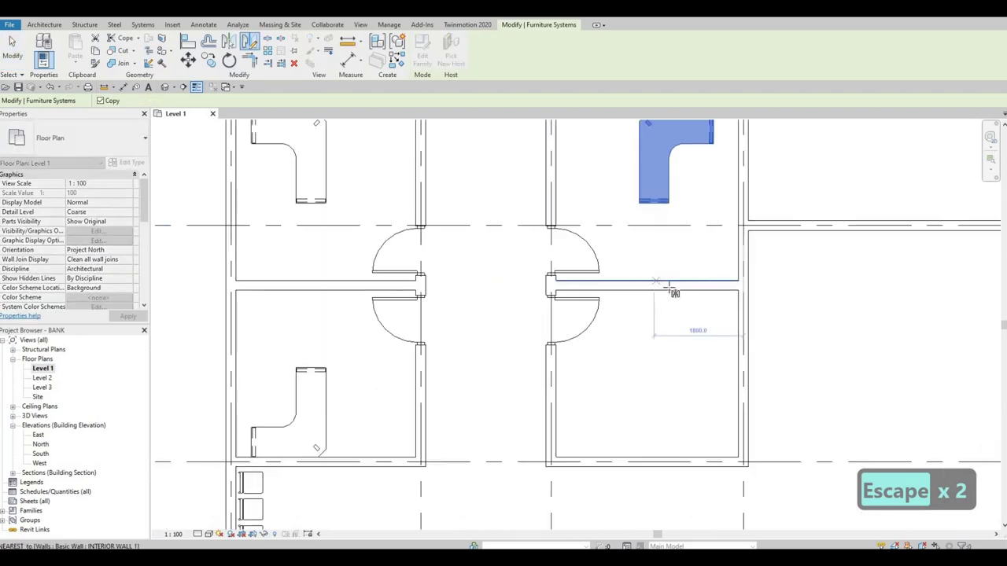
left_click(665, 286)
scroll(666, 287, "down", 3)
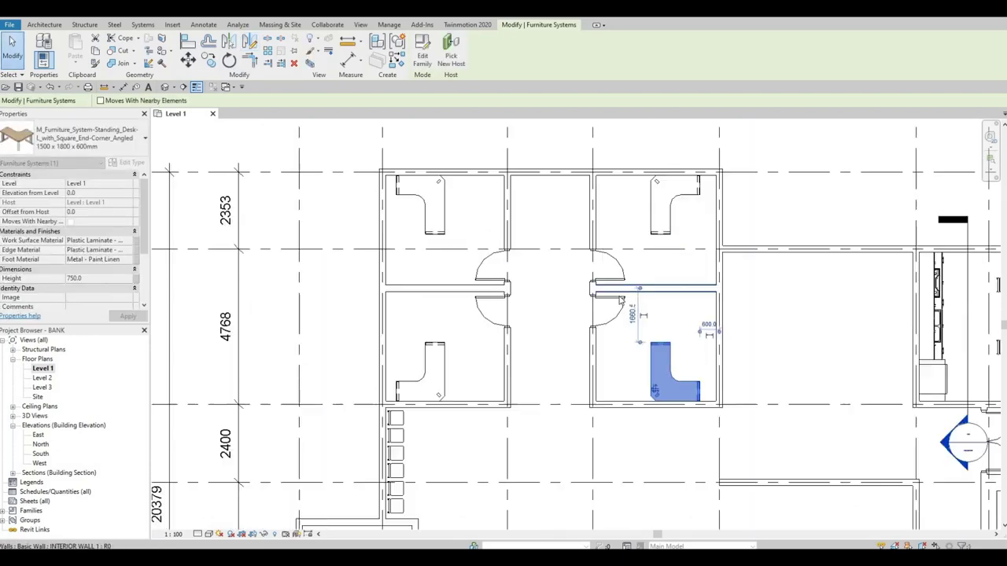
key("Escape")
key("Escape")
Load the M_Chair-Executive family from the Seating folder of the Furniture library.
middle_click_drag(562, 284, 574, 289)
scroll(573, 289, "down", 1)
scroll(516, 346, "down", 3)
middle_click_drag(793, 437, 598, 382)
middle_click_drag(650, 464, 631, 392)
scroll(631, 392, "up", 1)
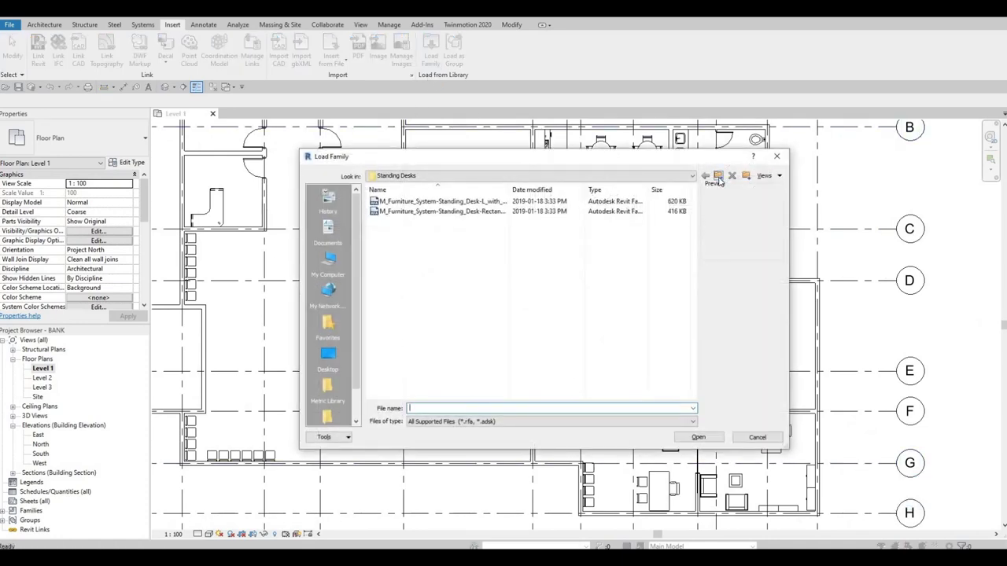
left_click(718, 176)
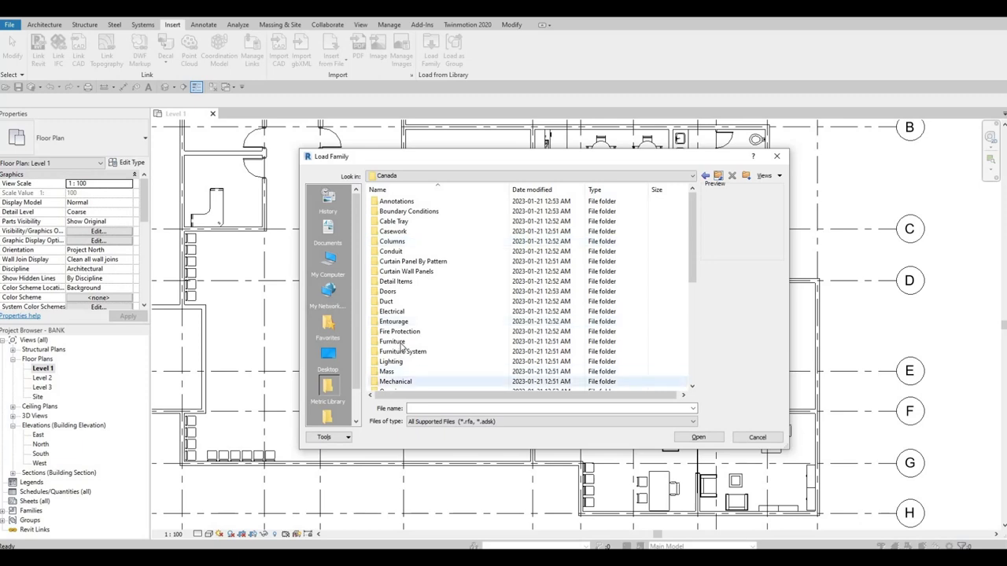
double_click(400, 341)
double_click(409, 211)
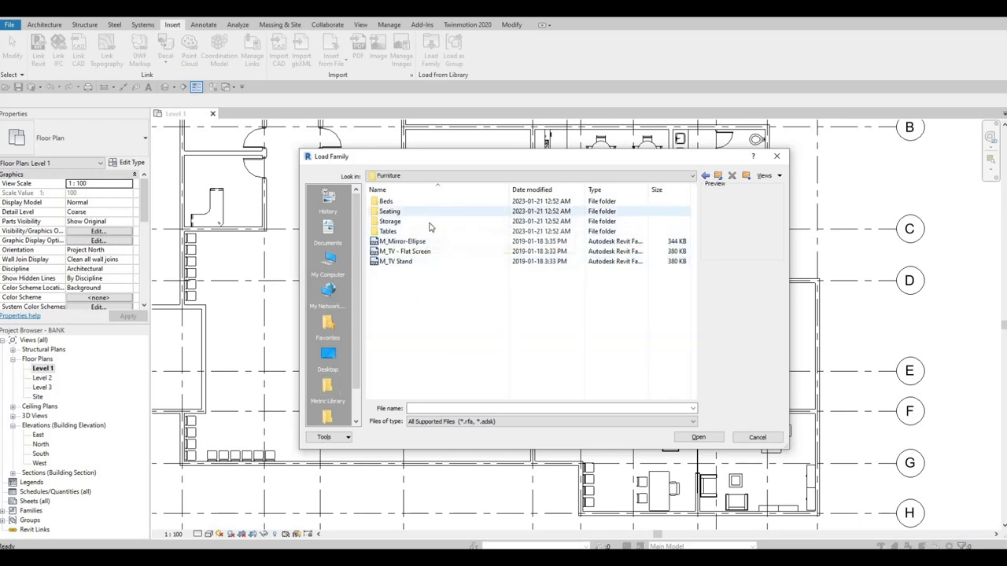
left_click(405, 222)
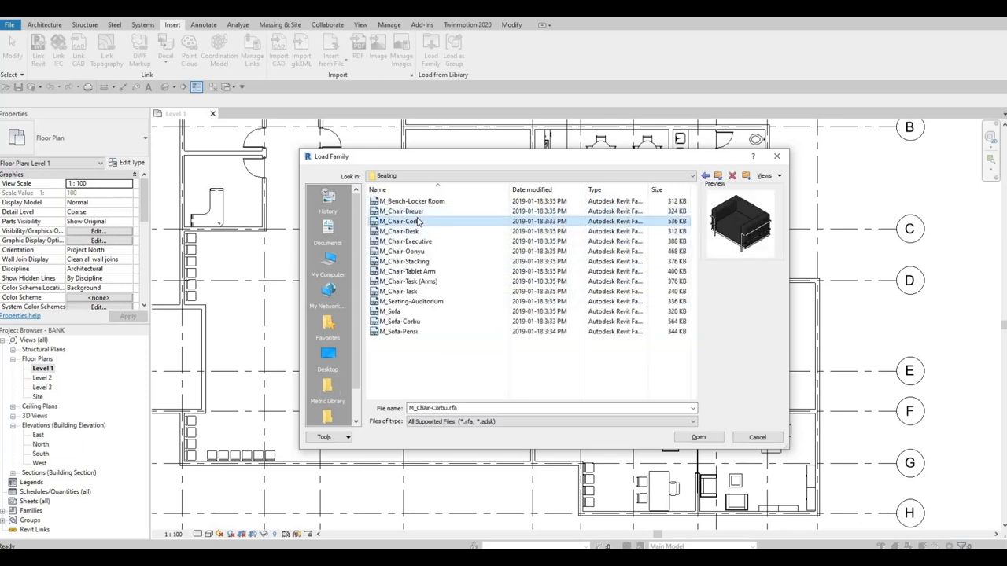
key("Down")
key("Down")
key("Down")
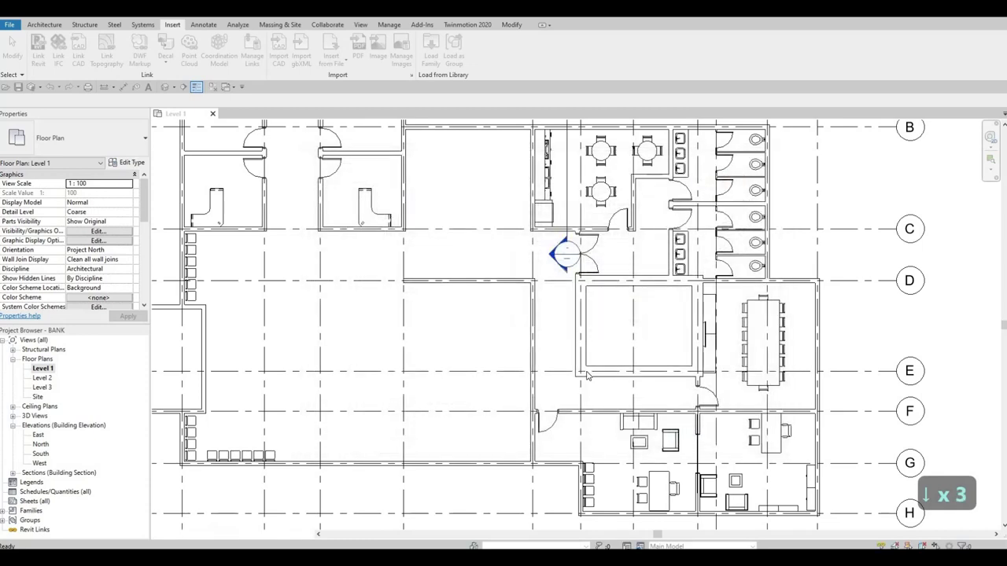
Place M_Chair-Executive components behind the L-shaped desks in the lower-right and upper-right offices, facing the desks.
key("c")
key("m")
scroll(376, 191, "up", 6)
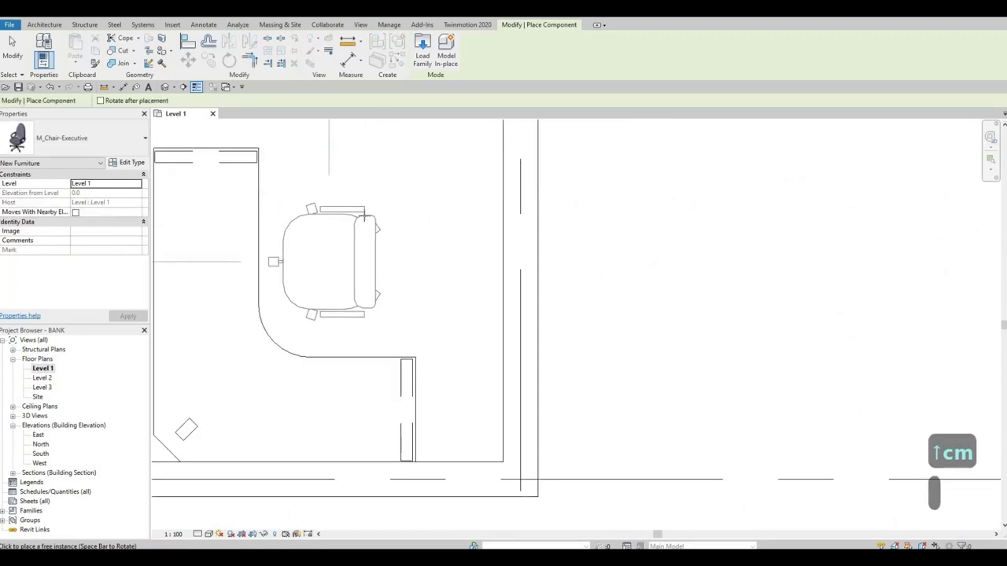
scroll(339, 222, "down", 5)
scroll(398, 253, "down", 2)
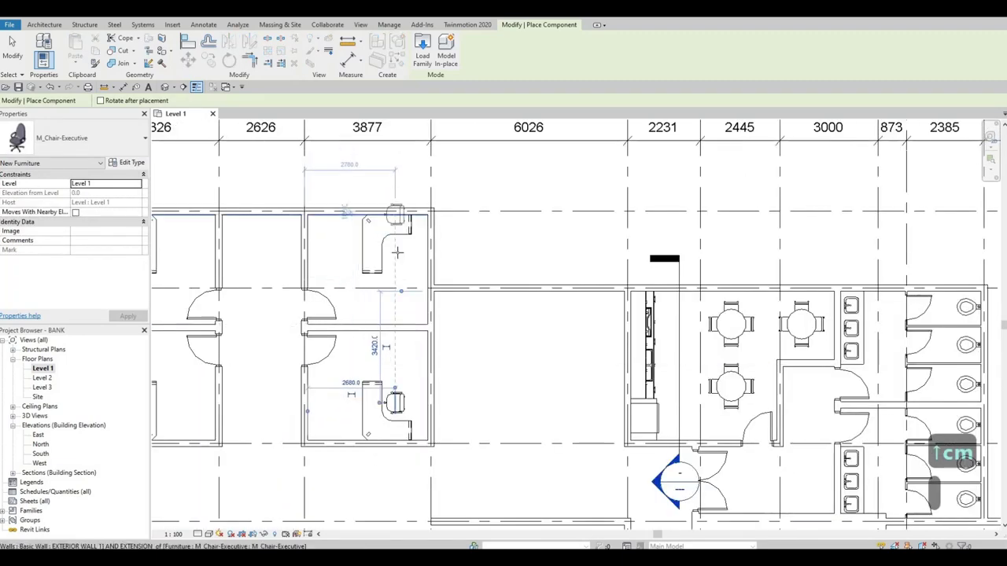
left_click(395, 250)
Place rotated M_Chair-Executive components behind the desks in the upper-left and lower-left offices.
middle_click_drag(256, 266, 517, 225)
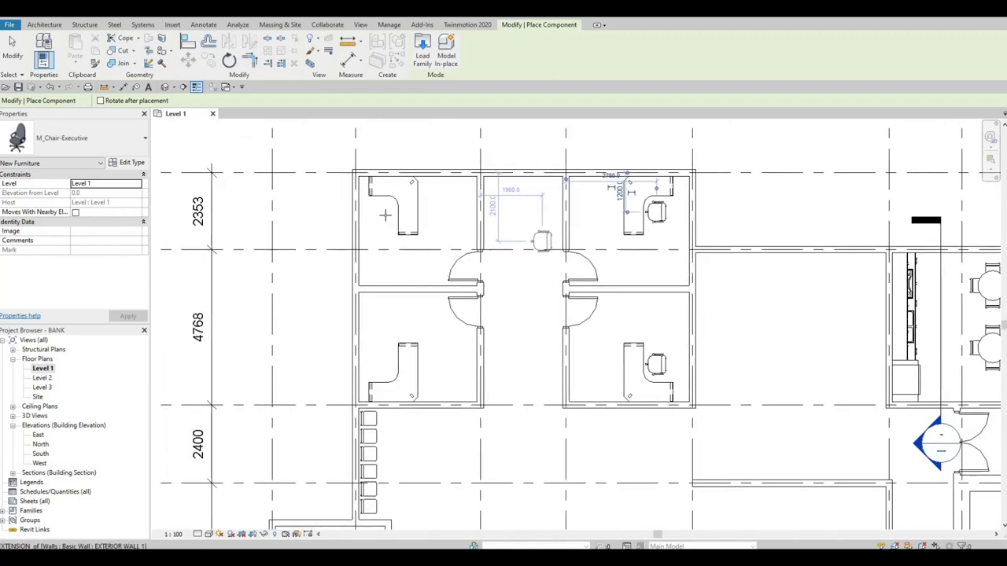
scroll(384, 215, "up", 1)
left_click(382, 211)
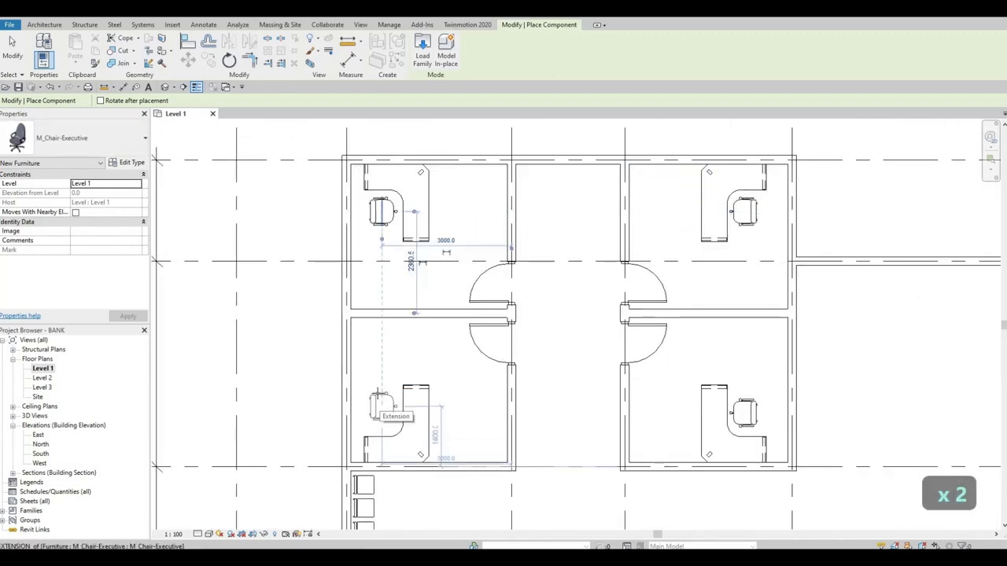
key("Escape")
scroll(472, 401, "down", 4)
key("Escape")
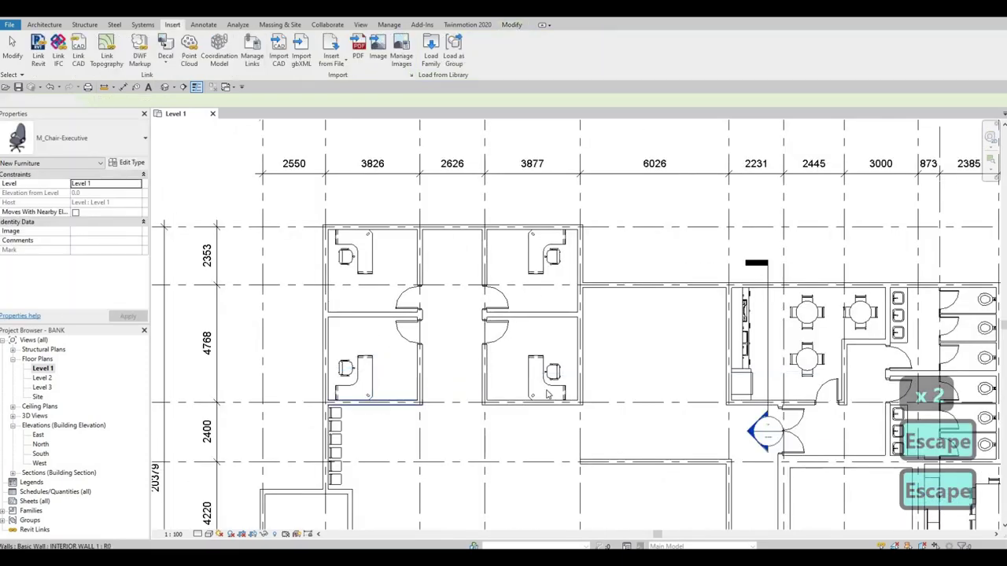
Create two M_Chair-Breuer visitor chairs similar to the waiting chairs, facing the desk on the door side of the lower-left office.
scroll(505, 430, "up", 1)
middle_click_drag(504, 430, 270, 267)
scroll(448, 355, "down", 1)
scroll(557, 463, "down", 1)
middle_click_drag(557, 462, 505, 420)
key("Escape")
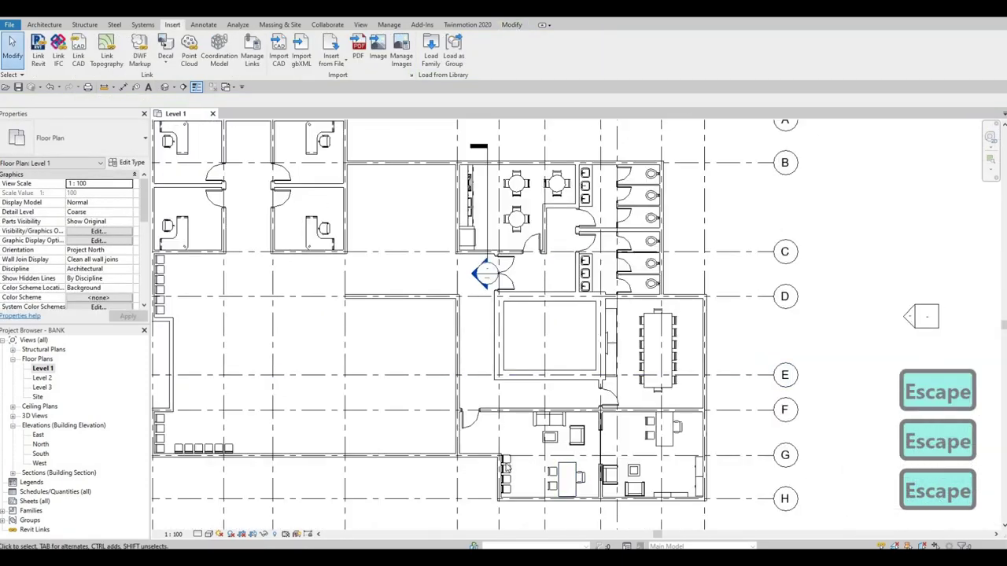
left_click(505, 462)
key("c")
key("s")
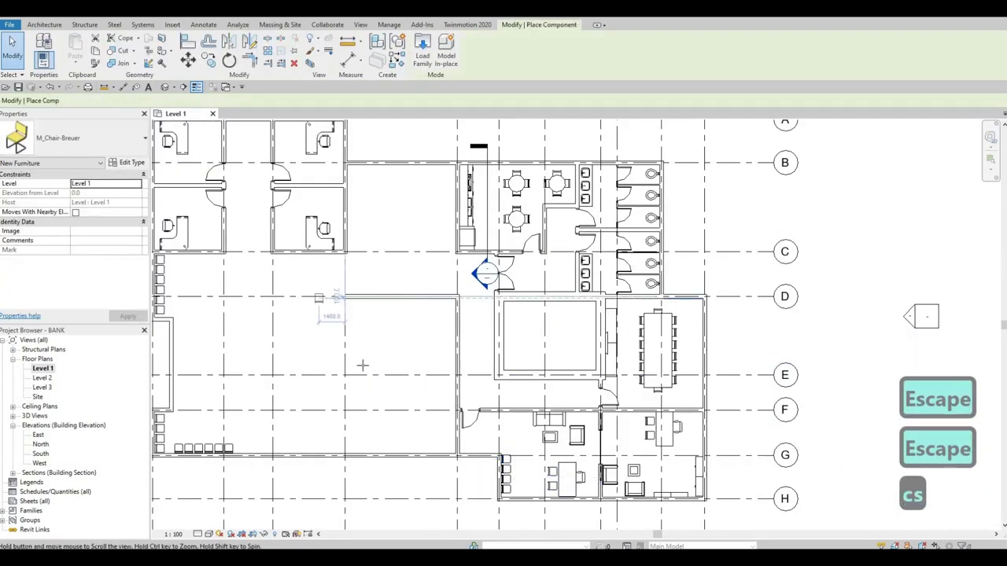
middle_click_drag(319, 292, 490, 453)
scroll(371, 386, "up", 5)
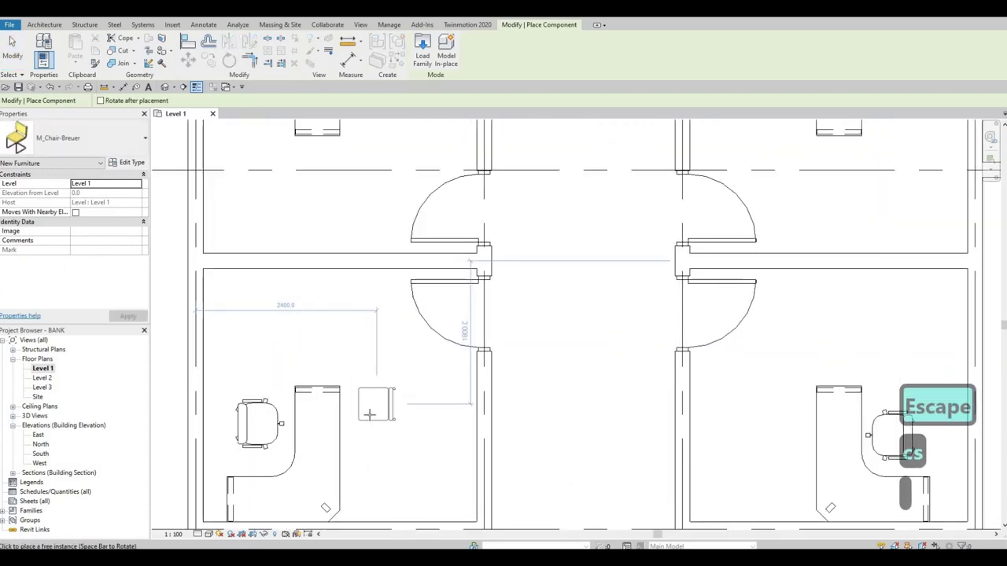
left_click(370, 473)
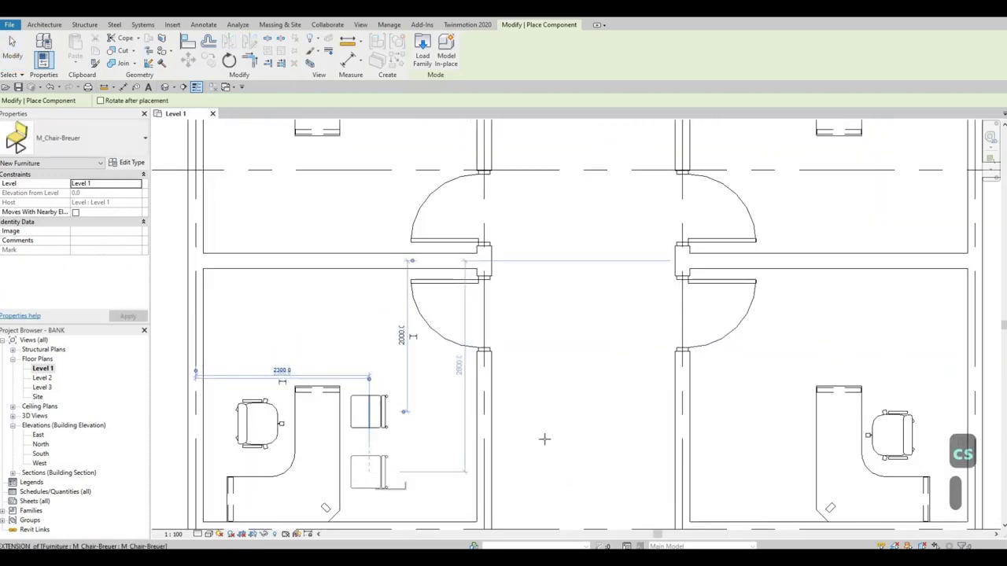
Place two M_Chair-Breuer visitor chairs, rotated to face the desk, in the lower-right office.
scroll(582, 437, "down", 1)
scroll(618, 437, "down", 2)
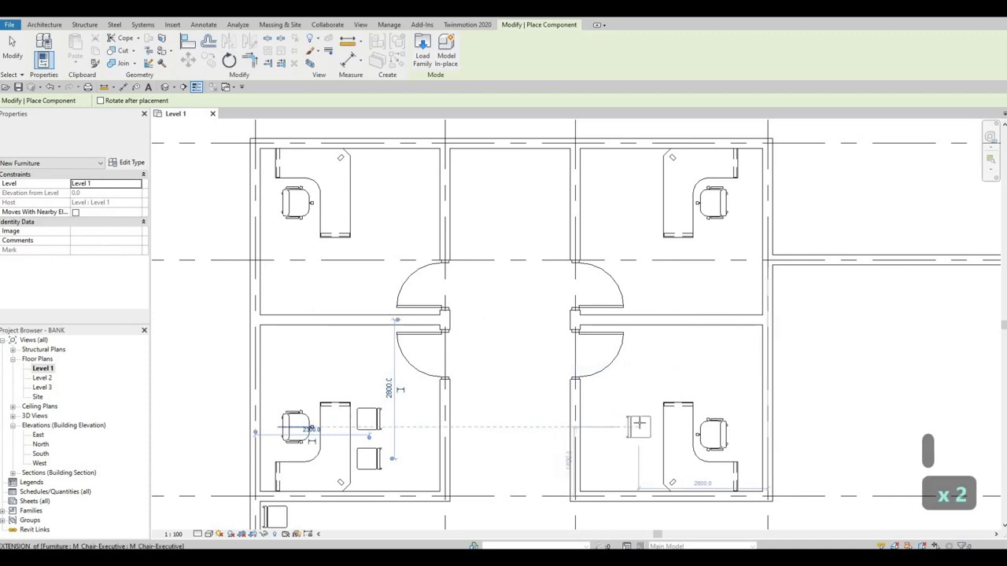
left_click(639, 420)
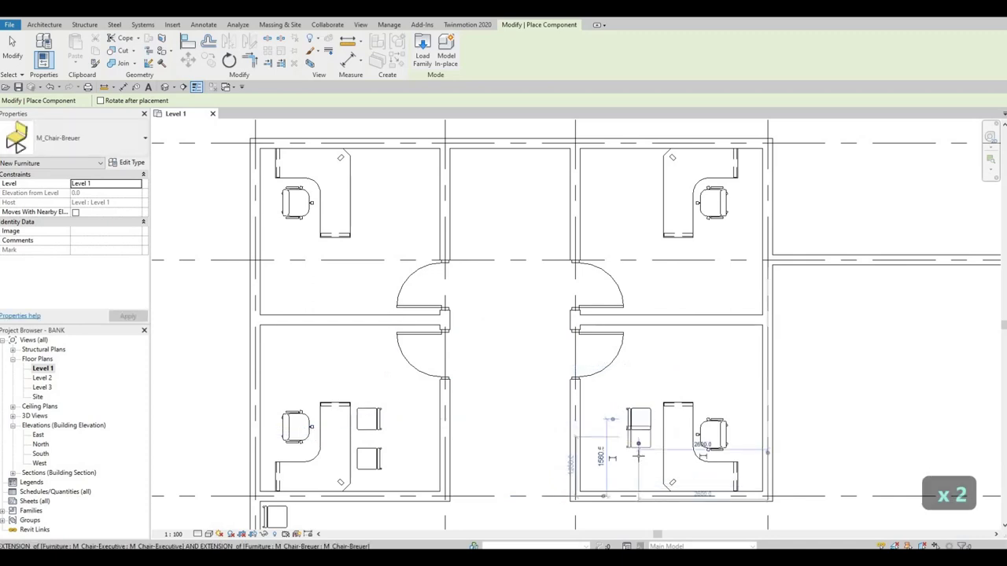
key("Escape")
key("Escape")
Copy the four visitor chairs of the two lower offices about 4800 mm straight up into the two upper offices.
left_click(369, 419)
left_click(369, 459, "ctrl")
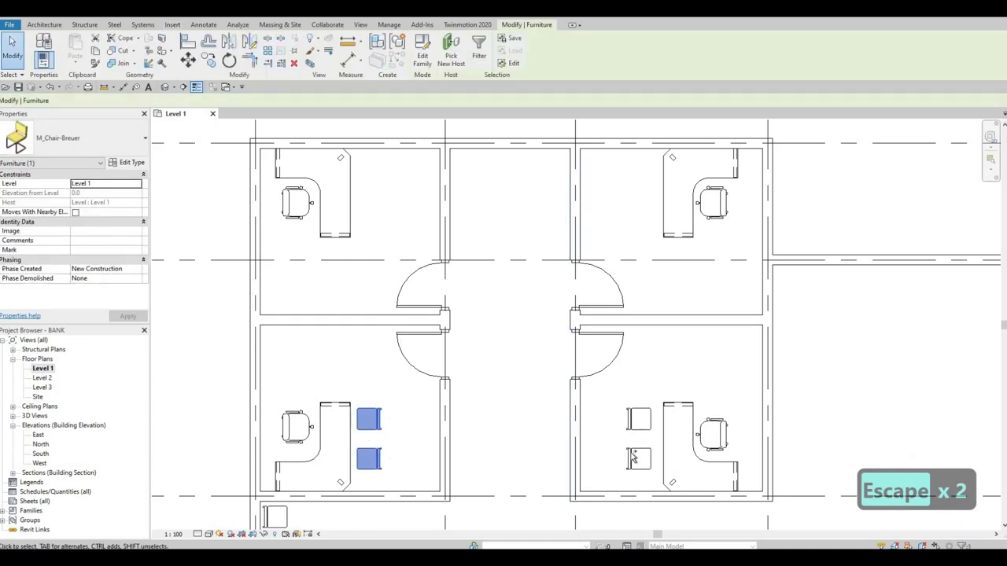
left_click(630, 454, "ctrl")
key("c")
key("o")
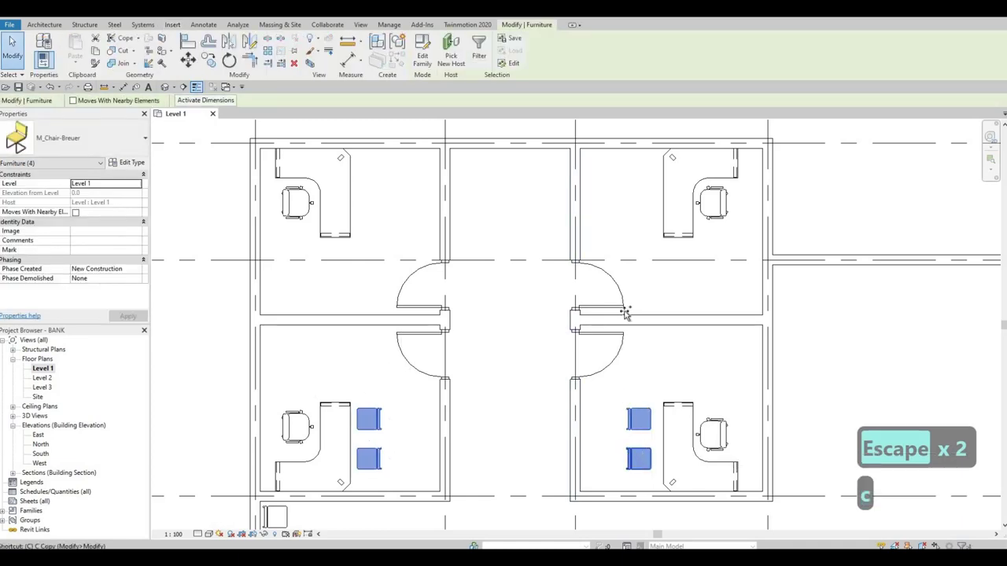
left_click(627, 431)
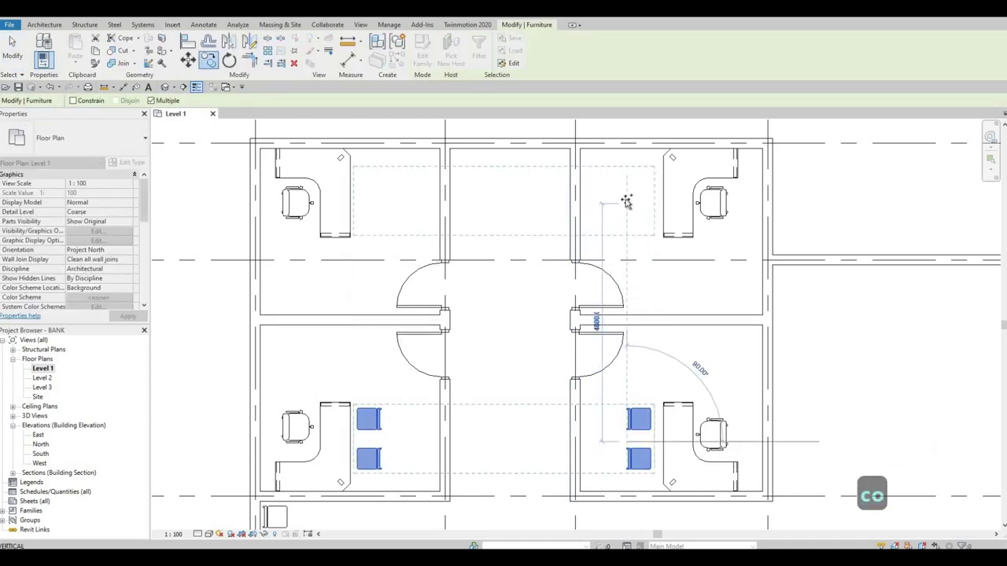
left_click(628, 206)
key("Escape")
key("Escape")
middle_click_drag(591, 443, 567, 361)
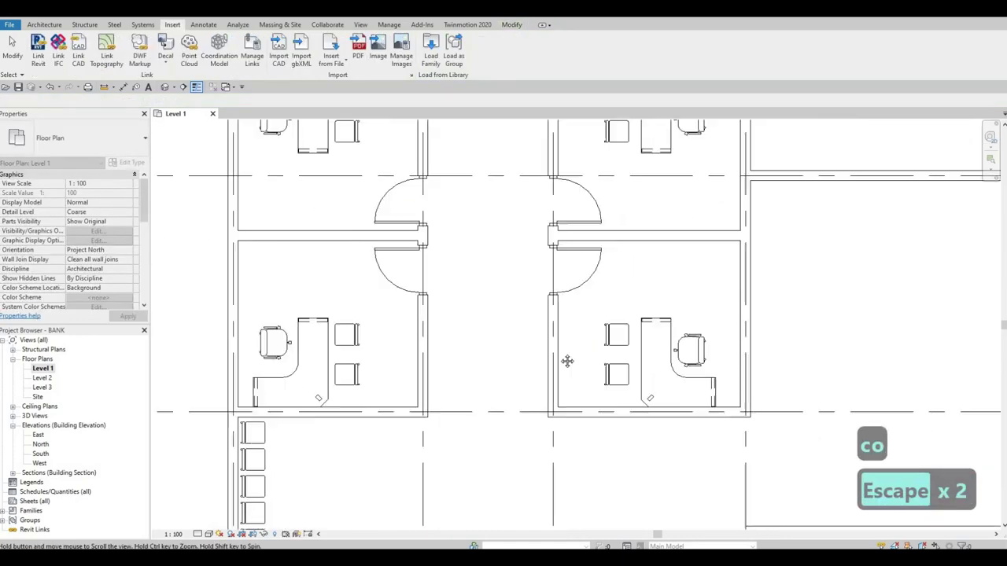
scroll(562, 350, "down", 5)
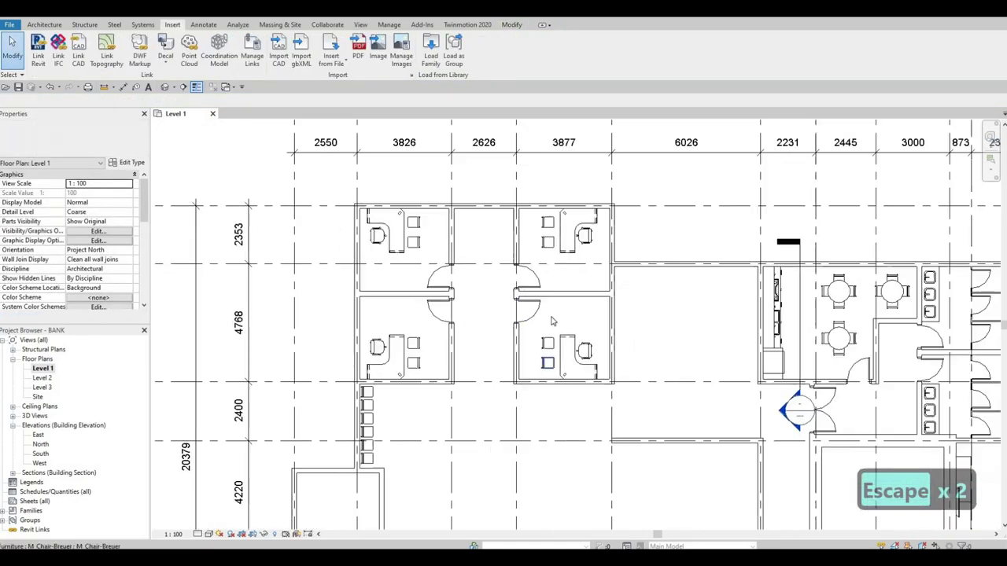
middle_click_drag(568, 416, 532, 307)
scroll(604, 424, "down", 2)
middle_click_drag(604, 424, 543, 320)
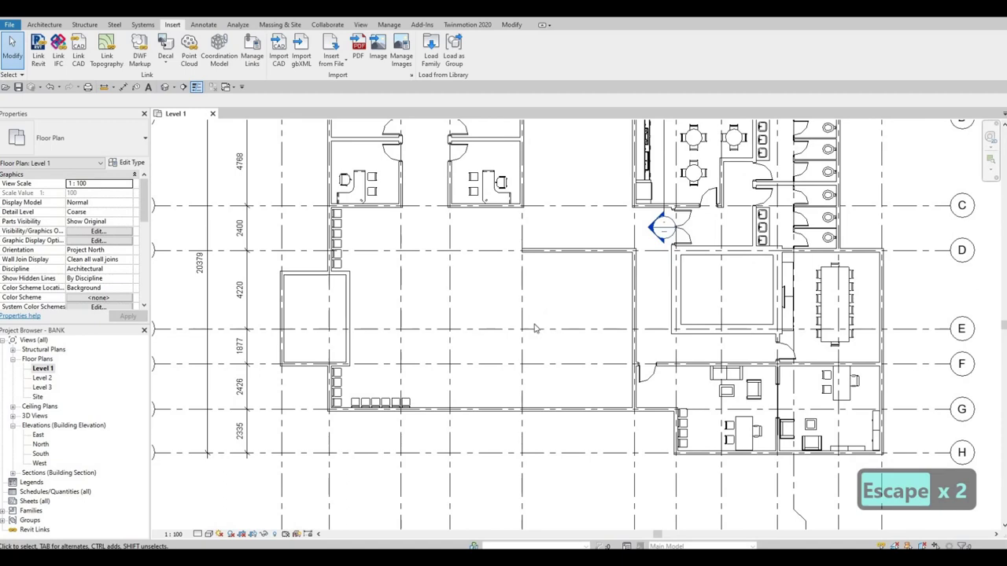
middle_click_drag(503, 251, 512, 303)
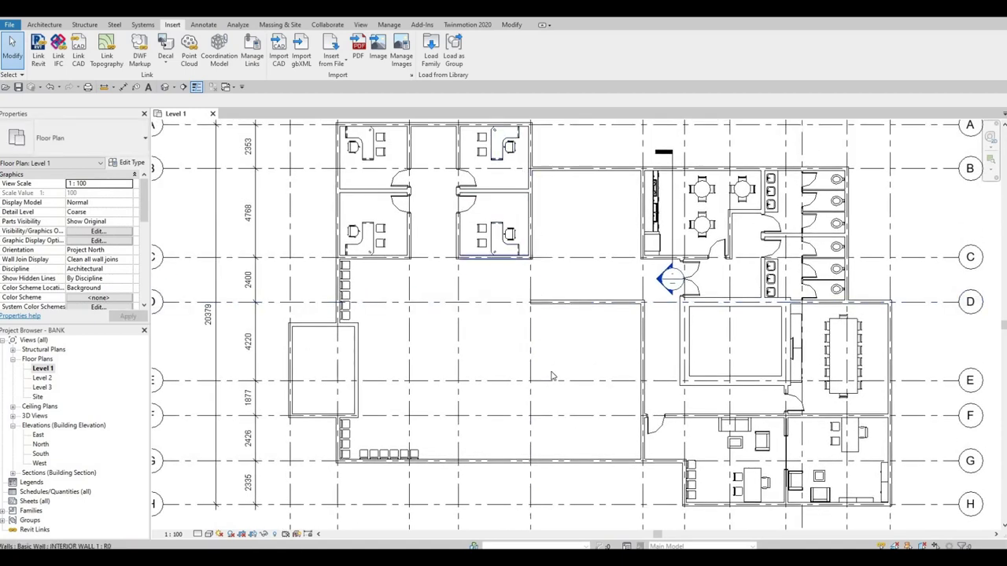
mouse_move(554, 362)
middle_mouse_down()
mouse_move(546, 355)
mouse_move(550, 371)
middle_mouse_up()
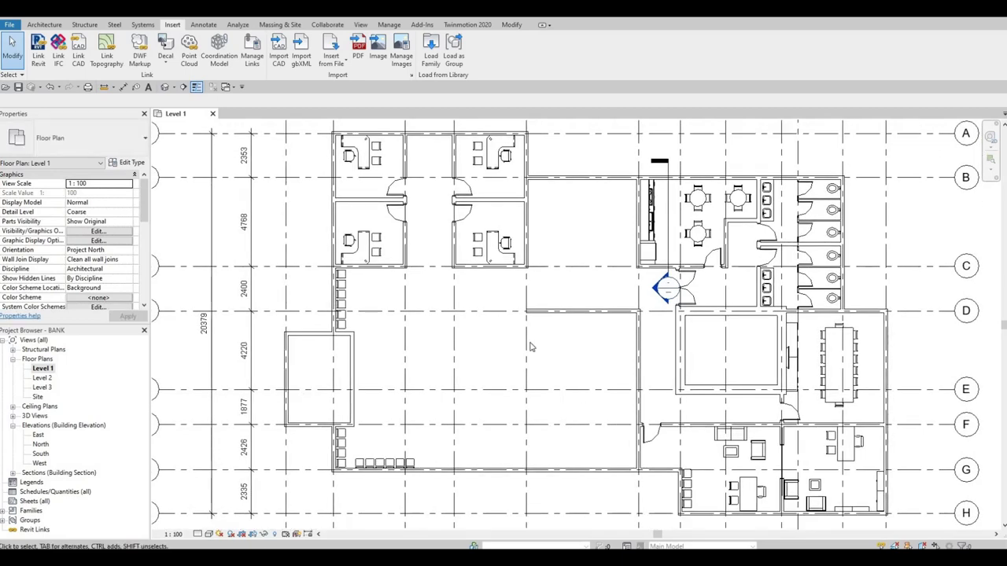
Copy the L-shaped standing desks and M_Chair-Executive chairs from the two right-hand offices into the main hall below grid line D.
scroll(519, 316, "up", 5)
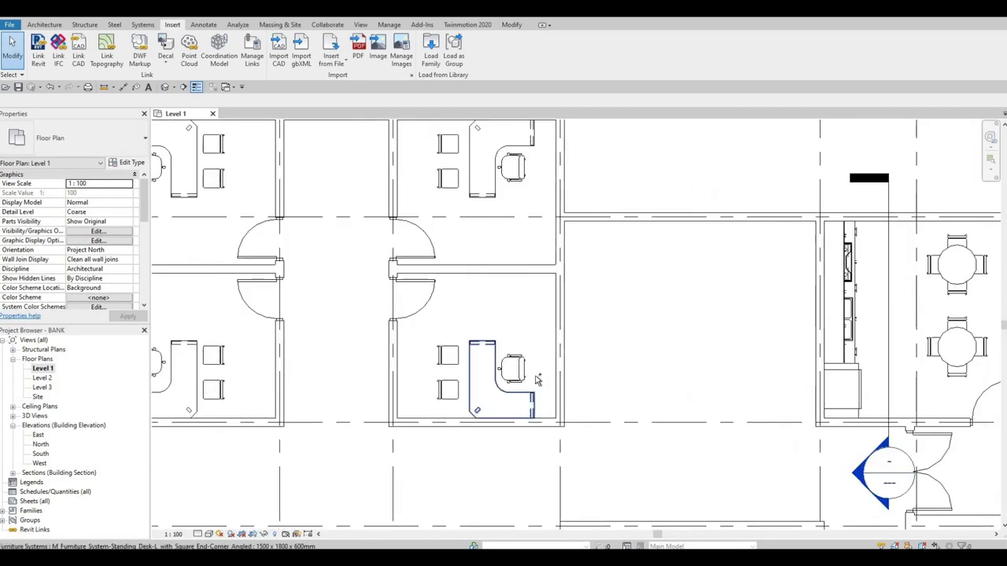
left_click(503, 376)
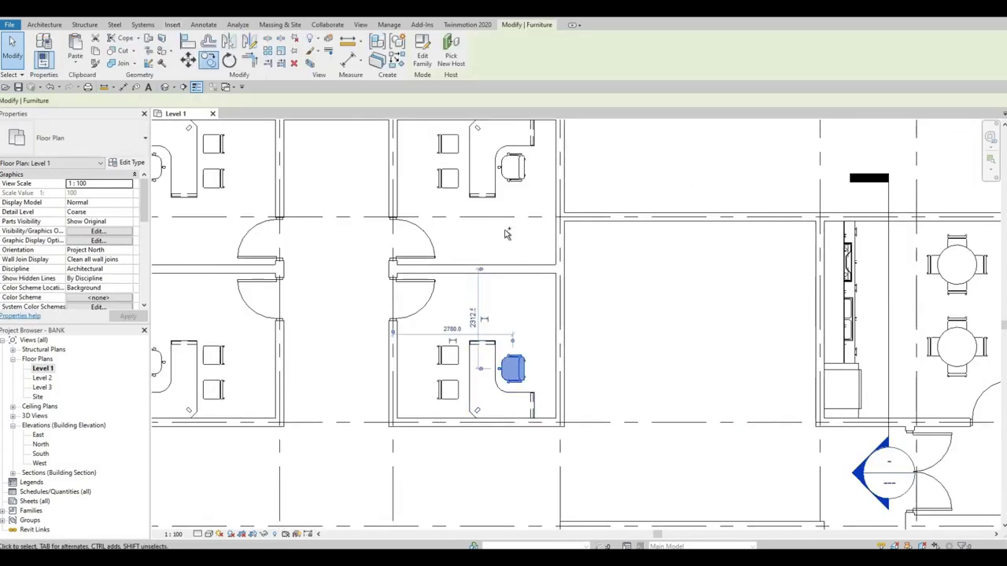
left_click(481, 394, "ctrl")
left_click(509, 179, "ctrl")
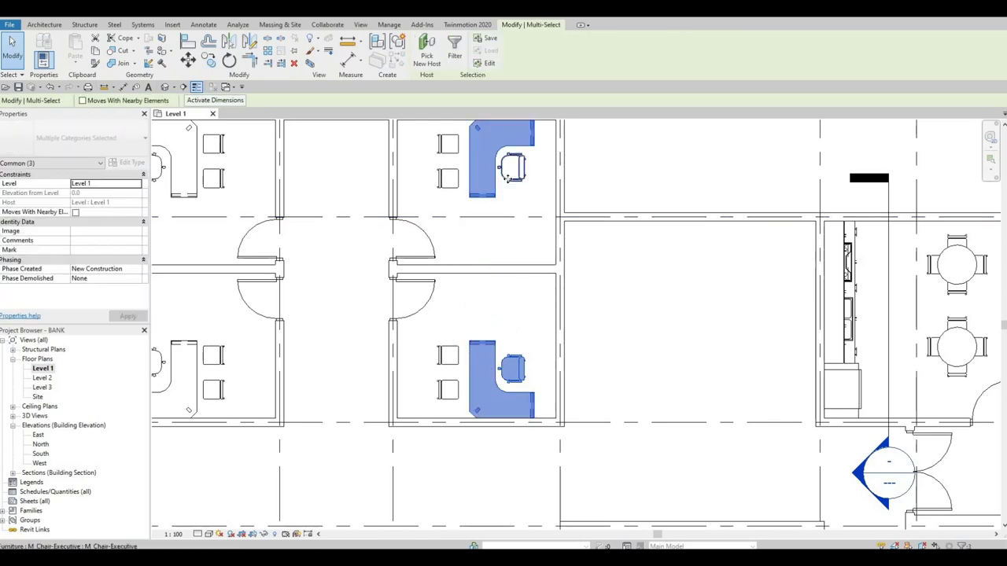
key("c")
key("o")
left_click(502, 168)
scroll(481, 209, "down", 3)
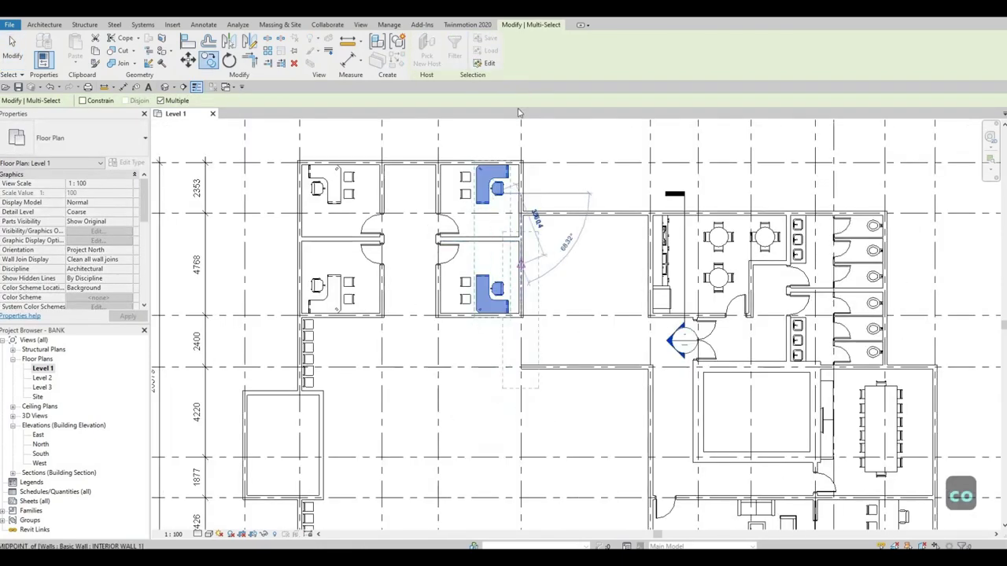
middle_click_drag(590, 377, 541, 307)
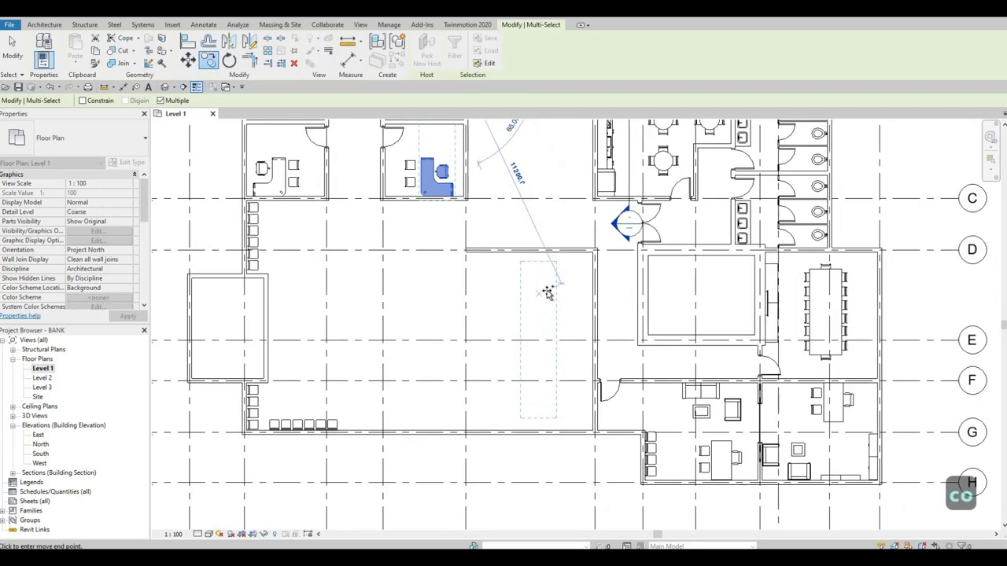
left_click(537, 300)
key("Escape")
scroll(538, 321, "up", 3)
key("Escape")
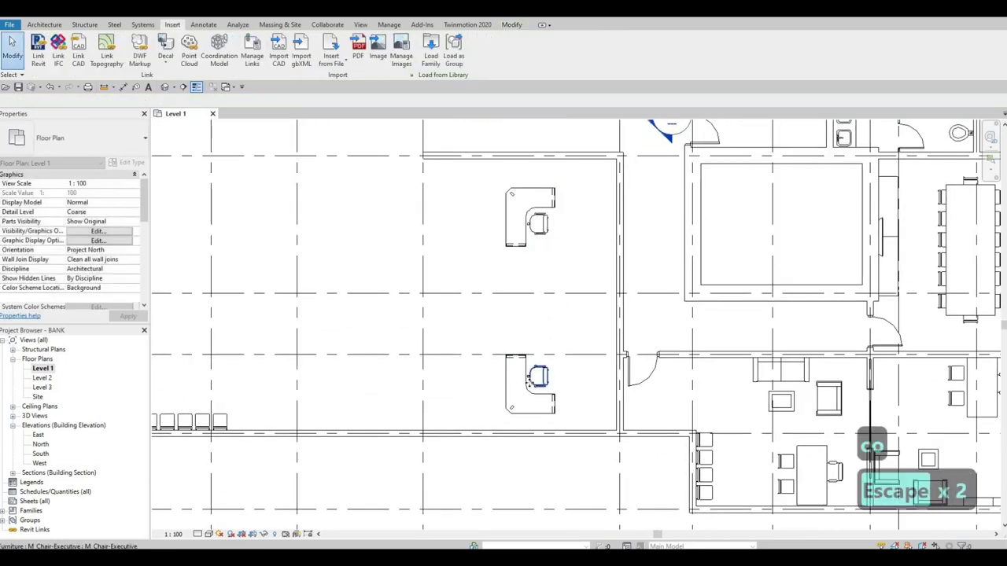
Move the lower hall desk and its chair straight up until its end meets the end of the upper desk.
left_click(534, 384)
left_click(523, 386, "ctrl")
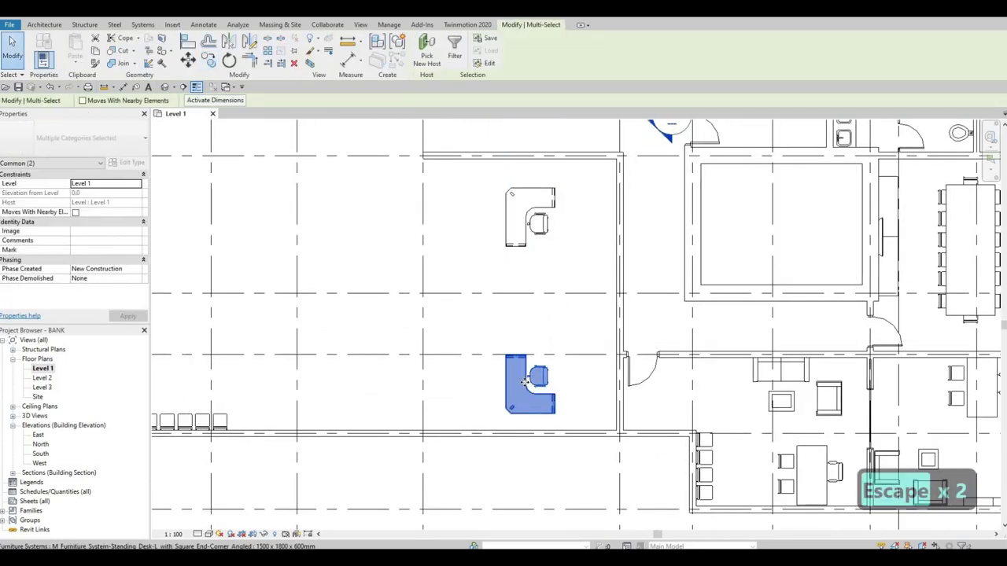
key("m")
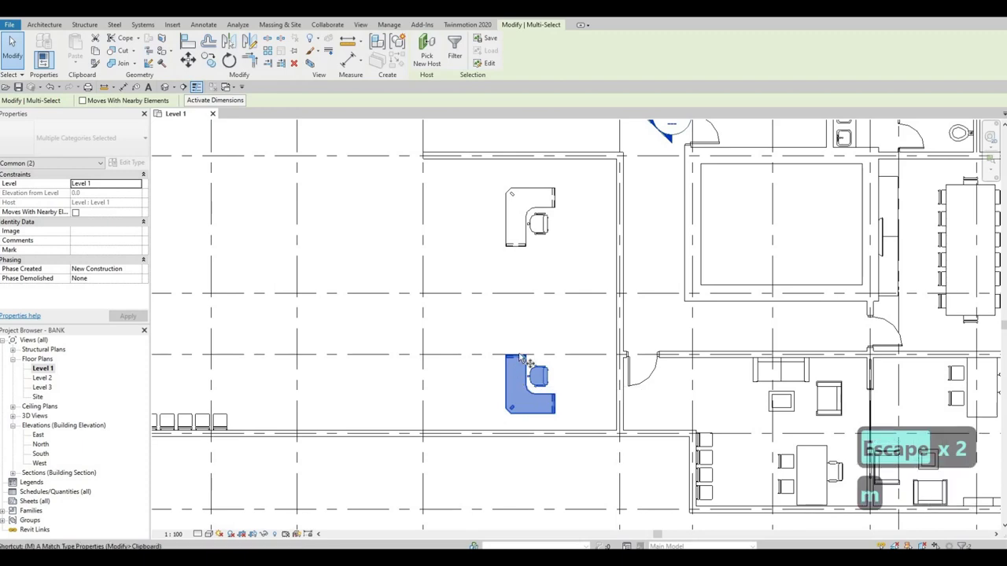
key("v")
scroll(535, 367, "up", 3)
scroll(527, 418, "up", 2)
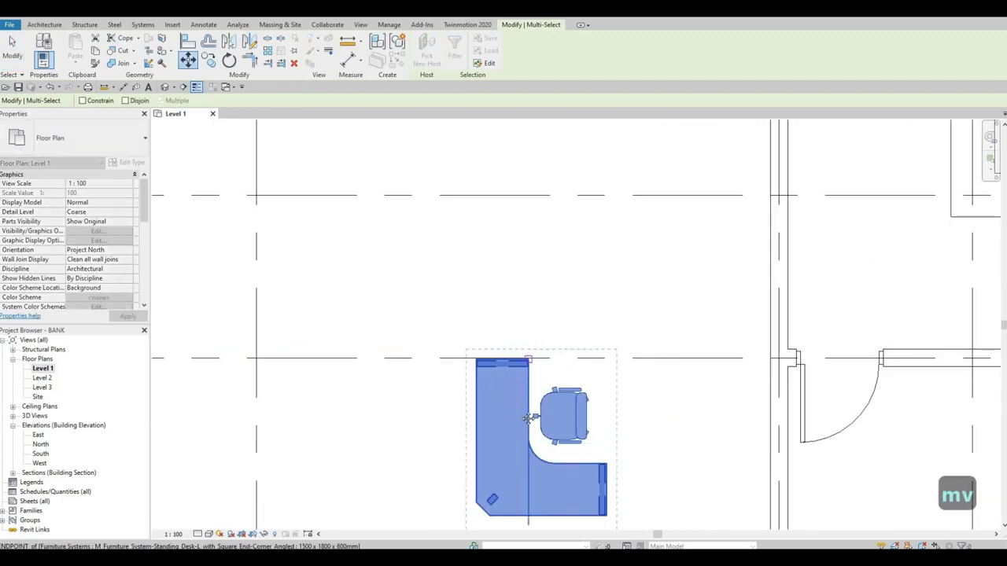
left_click(528, 359)
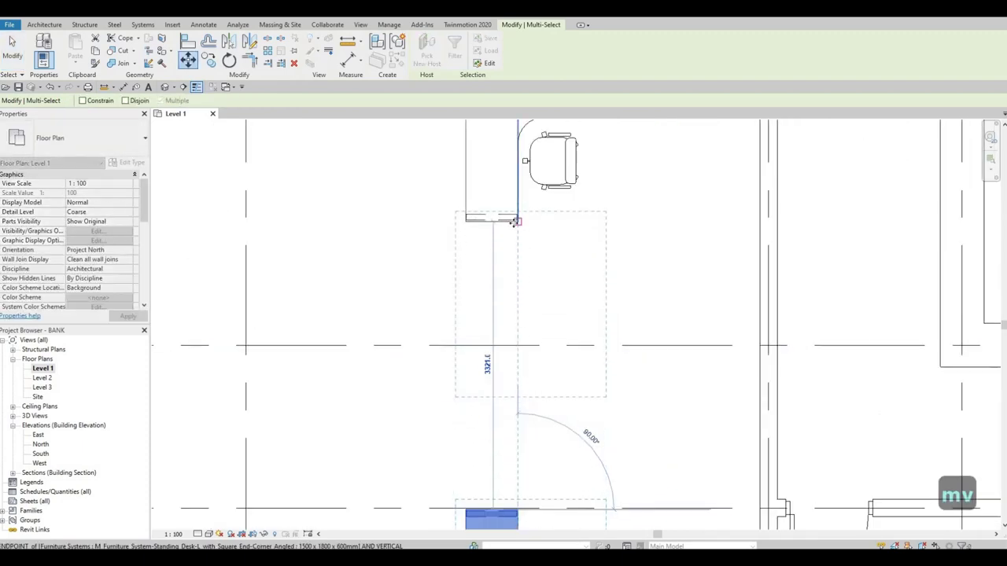
left_click(523, 229)
key("Escape")
key("Escape")
scroll(465, 231, "down", 2)
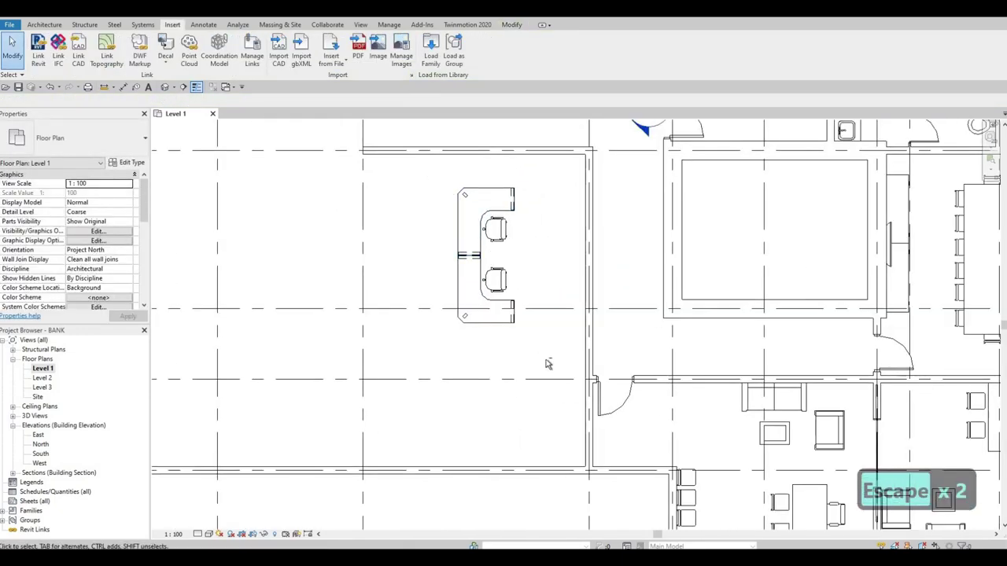
Nudge the joined desk pair with both chairs up against the wall on grid line D and closer to the hall's right wall.
left_click_drag(547, 364, 548, 364)
key("Right")
key("Right")
key("Right")
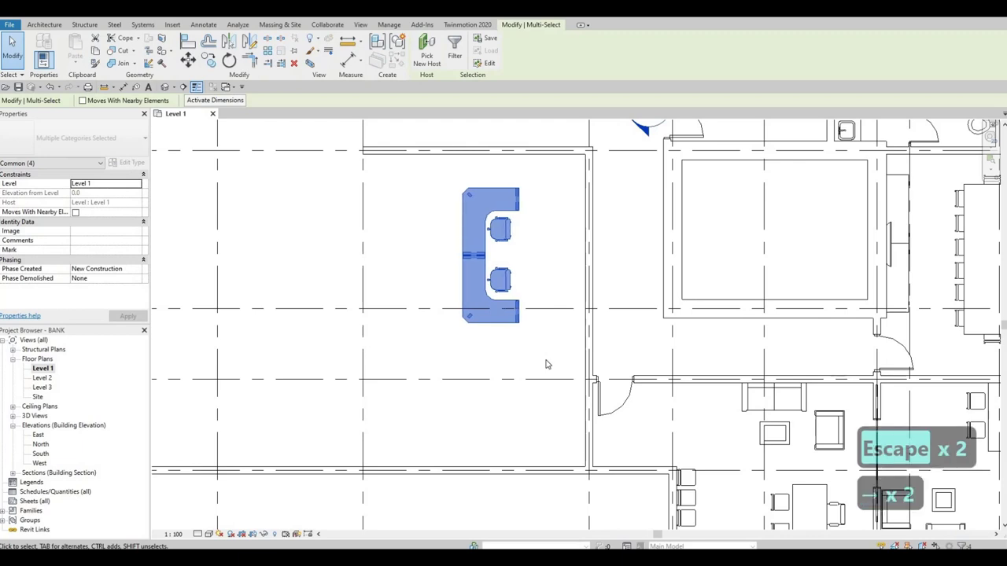
key("Up")
key("Up")
key("Up")
key("Up")
key("Up")
key("Up")
key("Up")
key("Up")
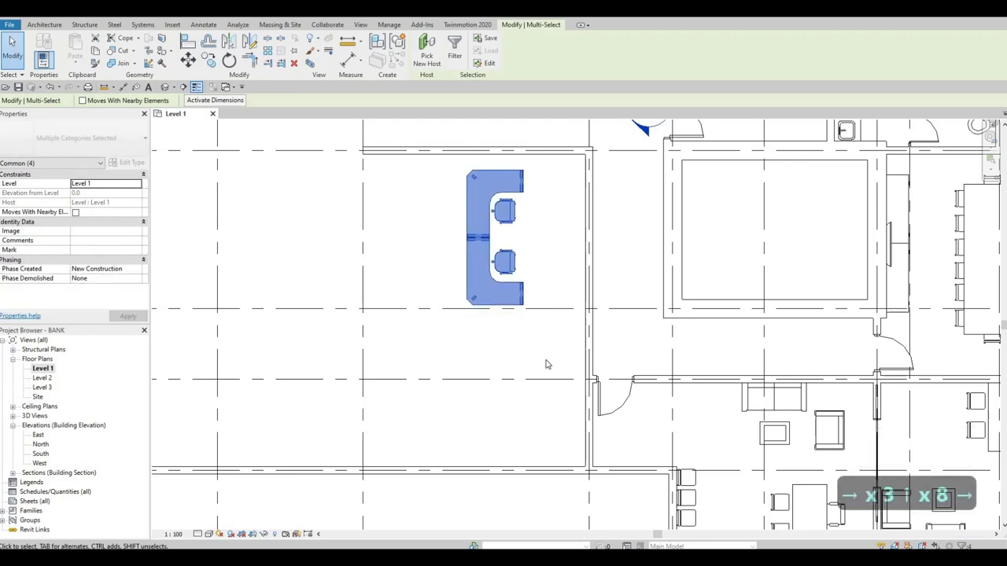
key("Right")
key("Up")
key("Up")
key("Up")
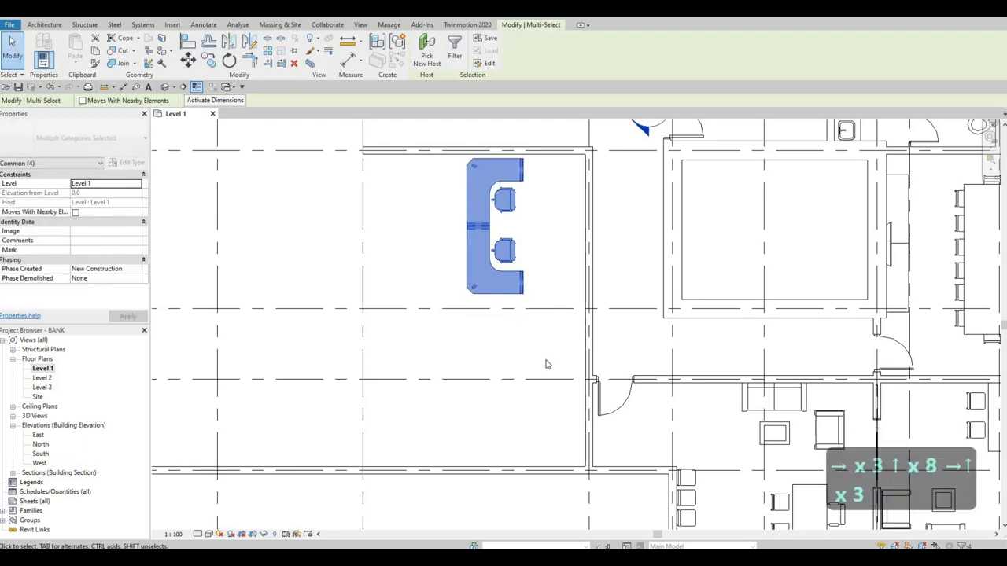
key("Up")
key("Up")
key("Up")
key("Right")
key("Up")
key("Right")
key("Right")
key("Right")
key("Right")
key("Right")
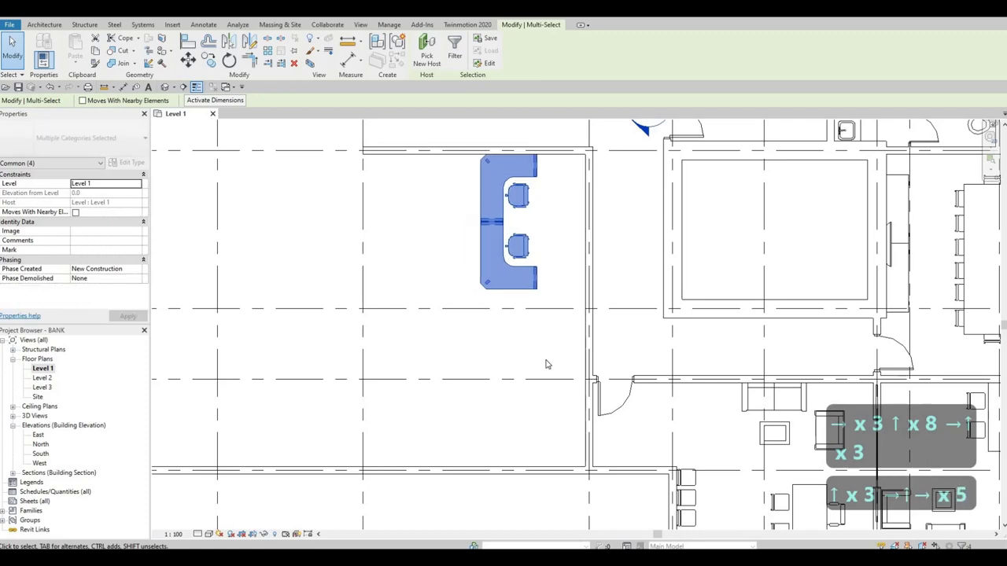
key("Right")
key("Right")
key("Right")
key("Right")
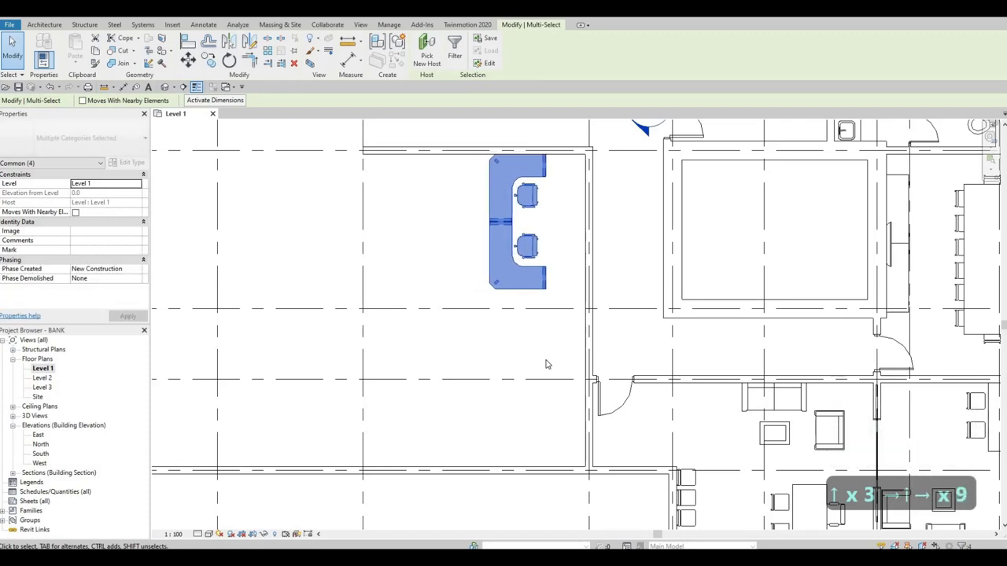
key("Escape")
key("Escape")
scroll(512, 293, "up", 1)
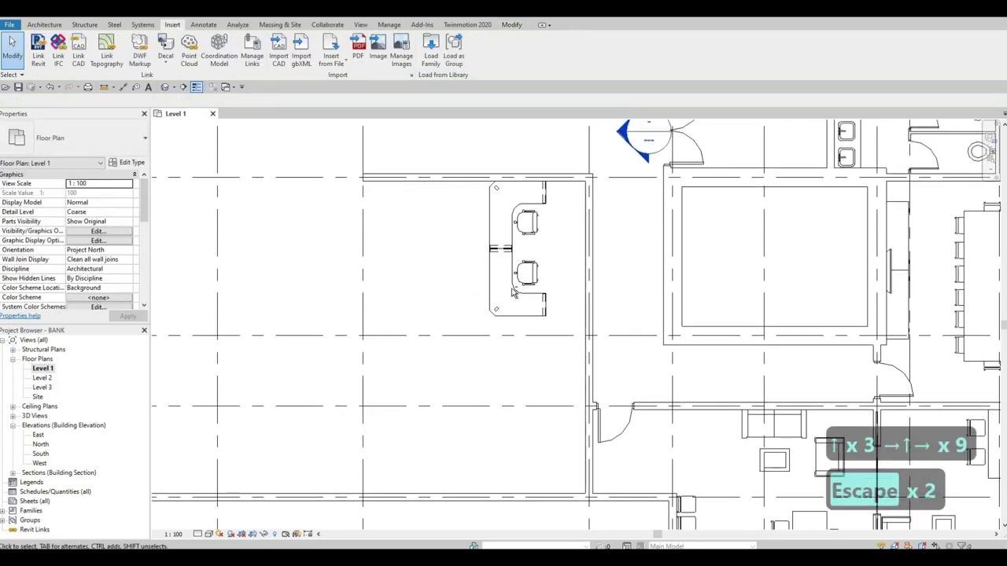
Copy the joined desk pair with its two chairs straight down against the hall's lower wall.
left_click(555, 337)
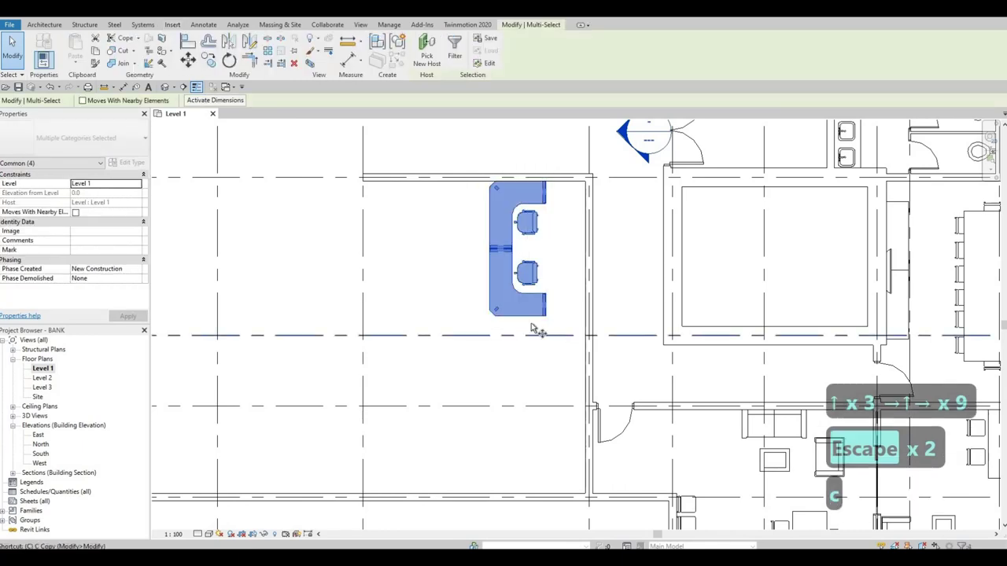
key("c")
key("o")
left_click(522, 323)
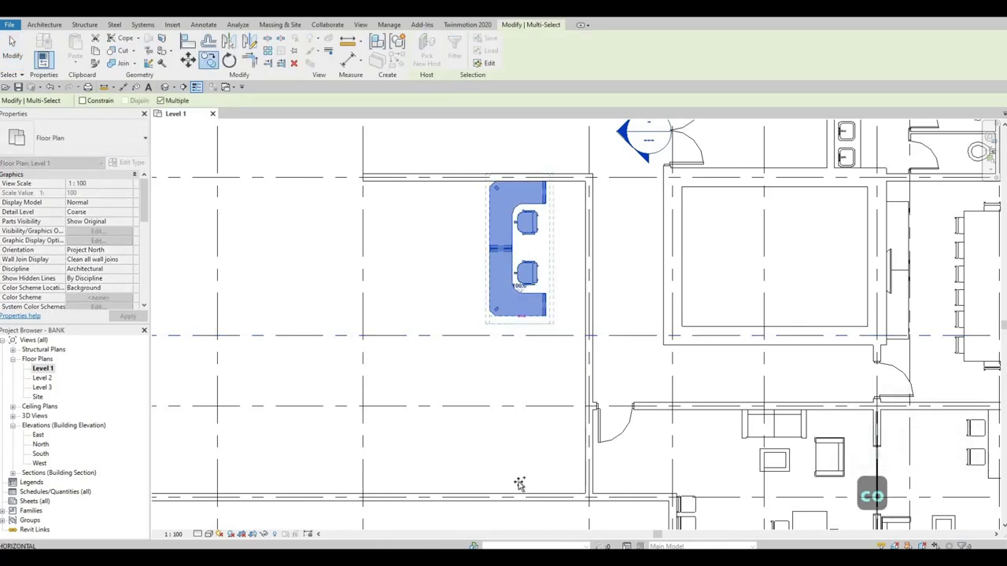
left_click(512, 459)
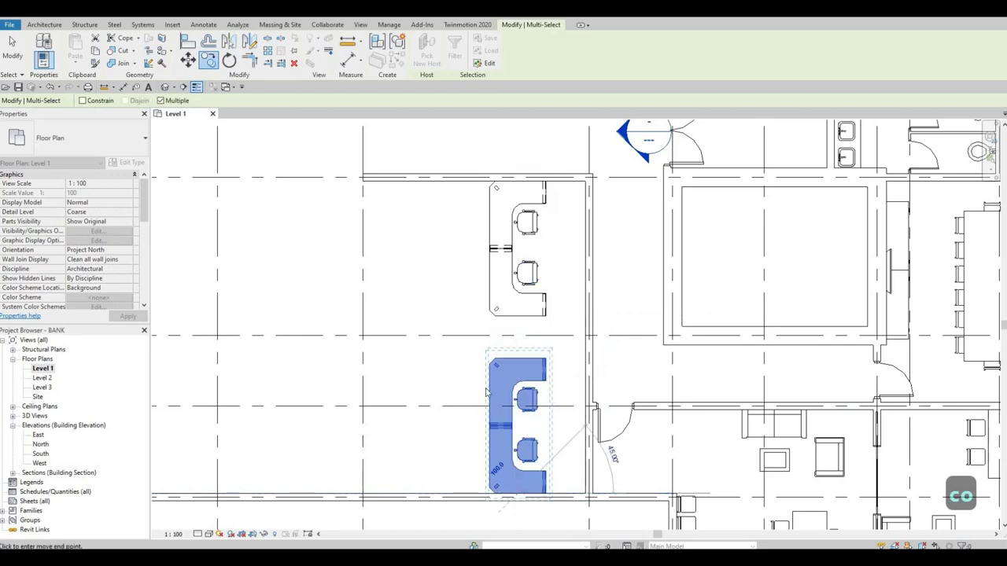
key("Escape")
scroll(475, 329, "down", 2)
scroll(448, 250, "down", 1)
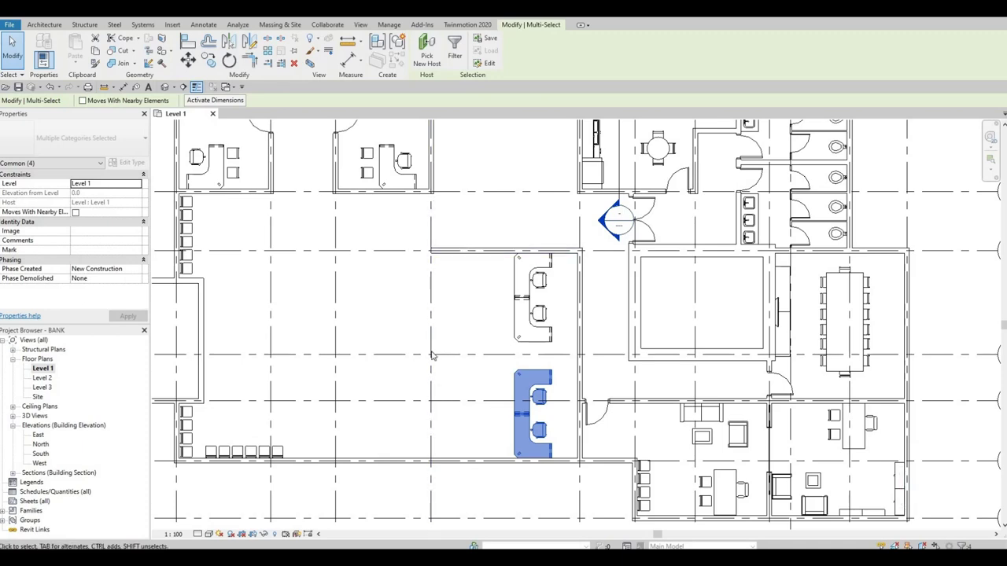
Load the M_Chair-Stacking family from the Seating library folder.
middle_click_drag(364, 199, 384, 275)
middle_click_drag(329, 75, 345, 101)
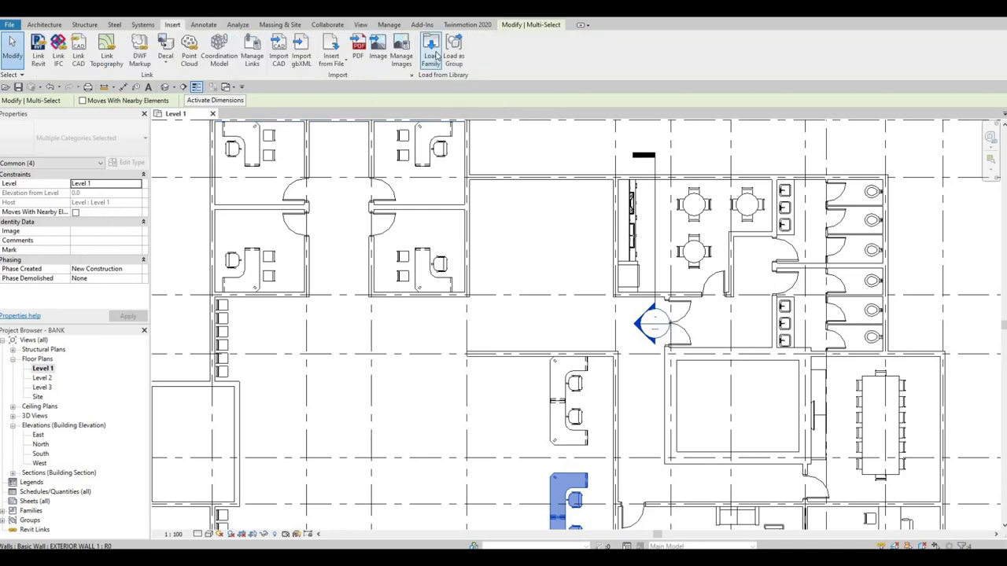
left_click(434, 52)
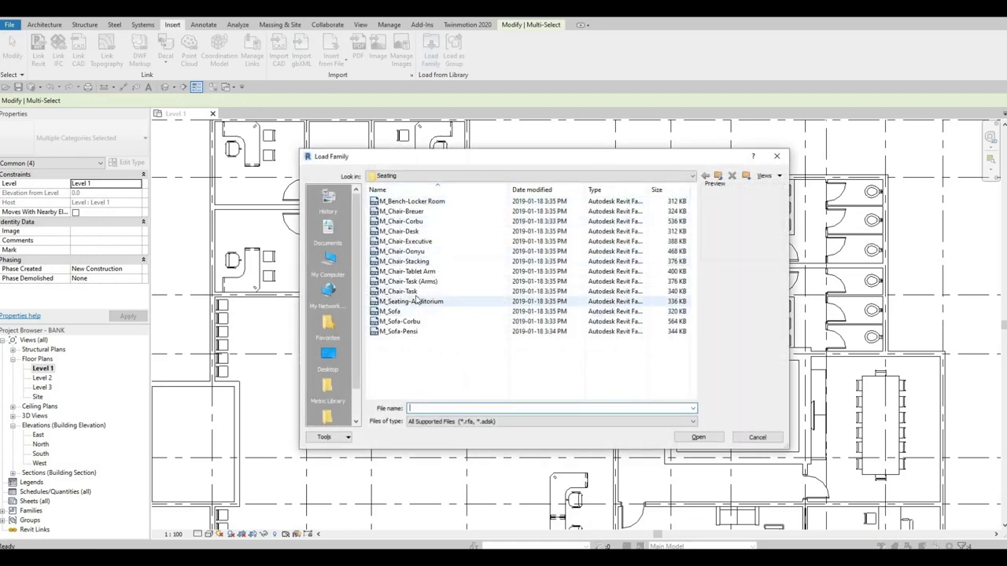
left_click(406, 262)
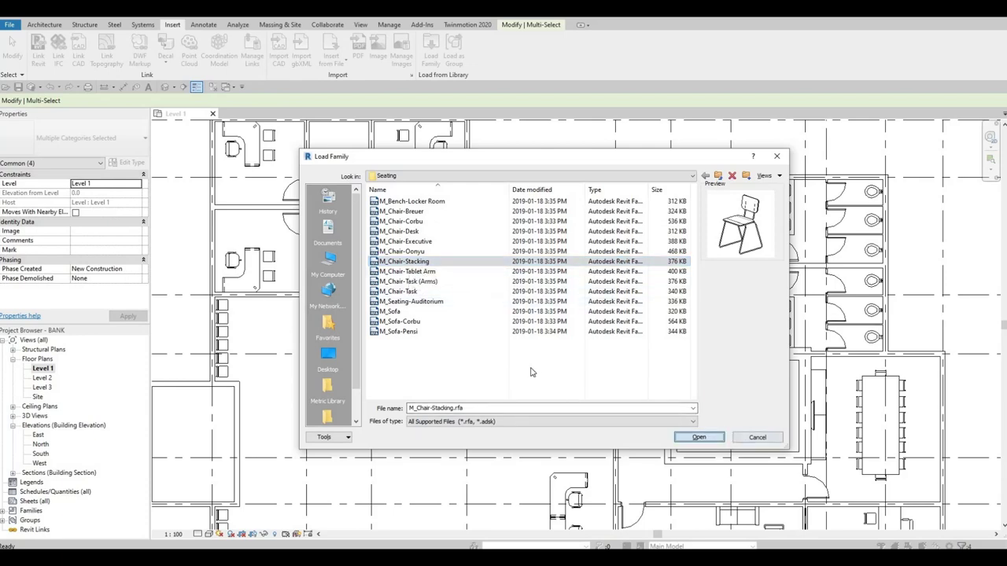
key("Return")
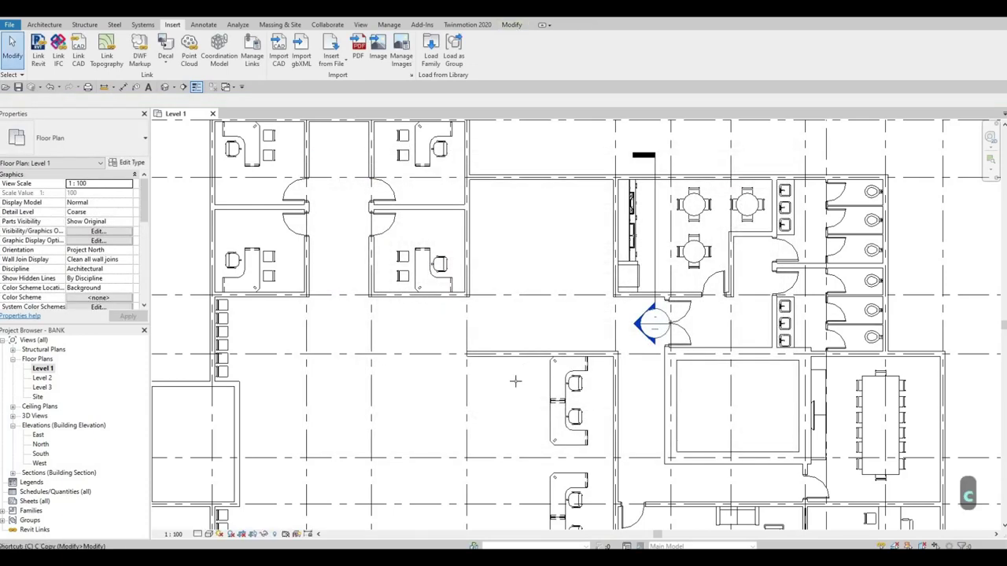
Place one rotated M_Chair-Stacking component in the hall on the open side of the upper desk pair, just below the grid line D wall.
key("m")
scroll(497, 407, "up", 5)
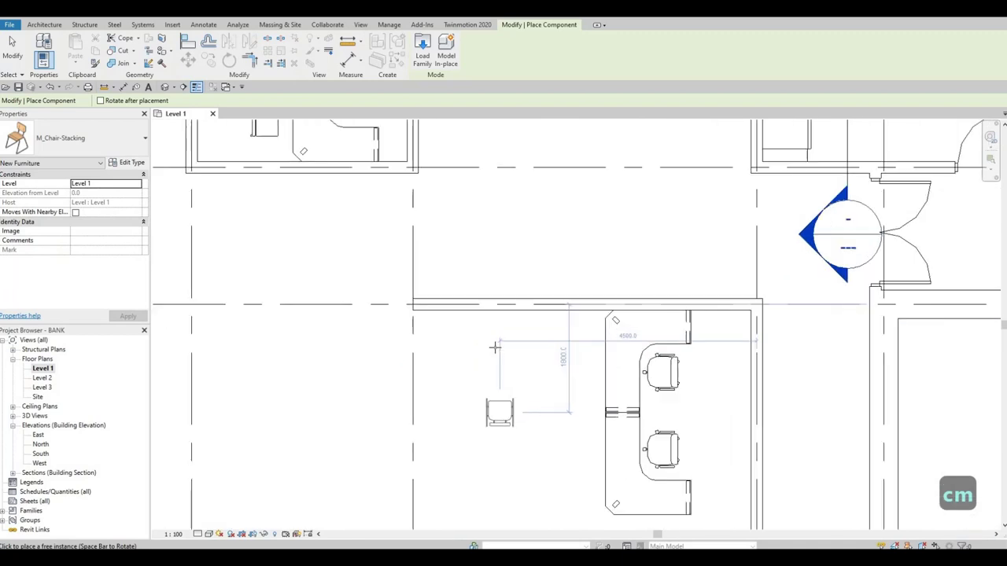
middle_click_drag(495, 347, 477, 301)
scroll(484, 296, "up", 2)
key("space")
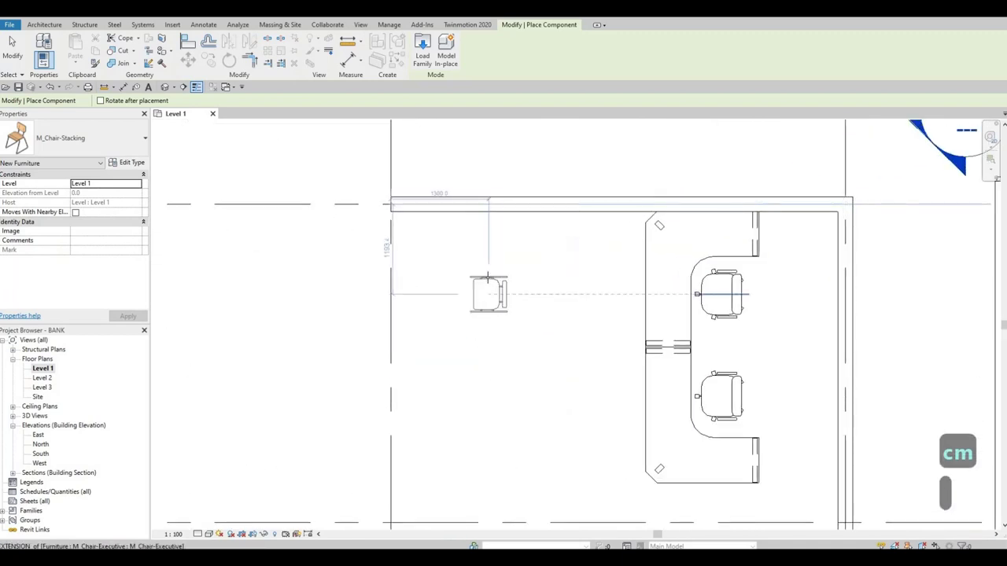
left_click(489, 278)
scroll(557, 315, "down", 1)
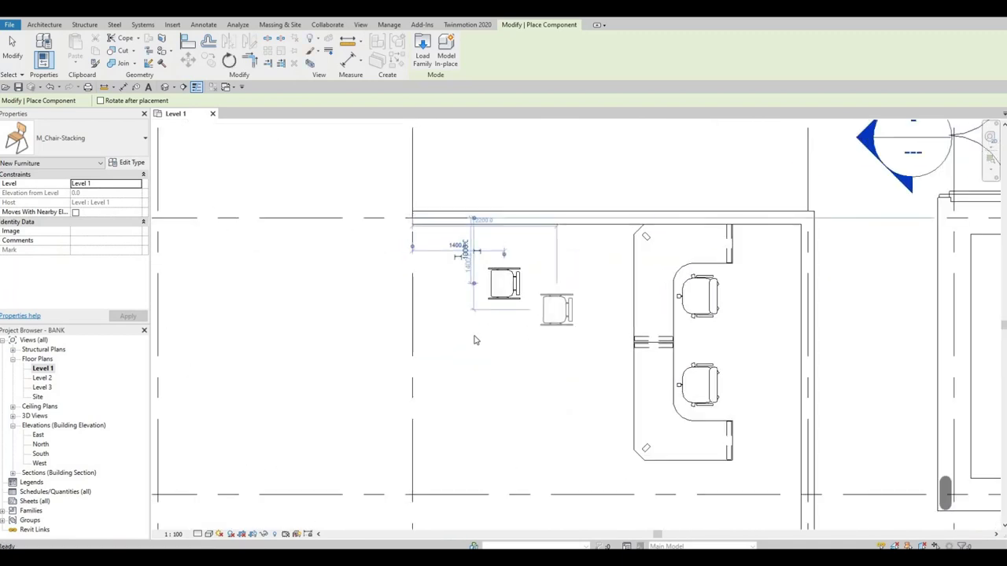
key("Escape")
key("Escape")
key("Escape")
Examine the stacking chair's position relative to the desk pairs and the surrounding hall layout.
scroll(472, 334, "down", 3)
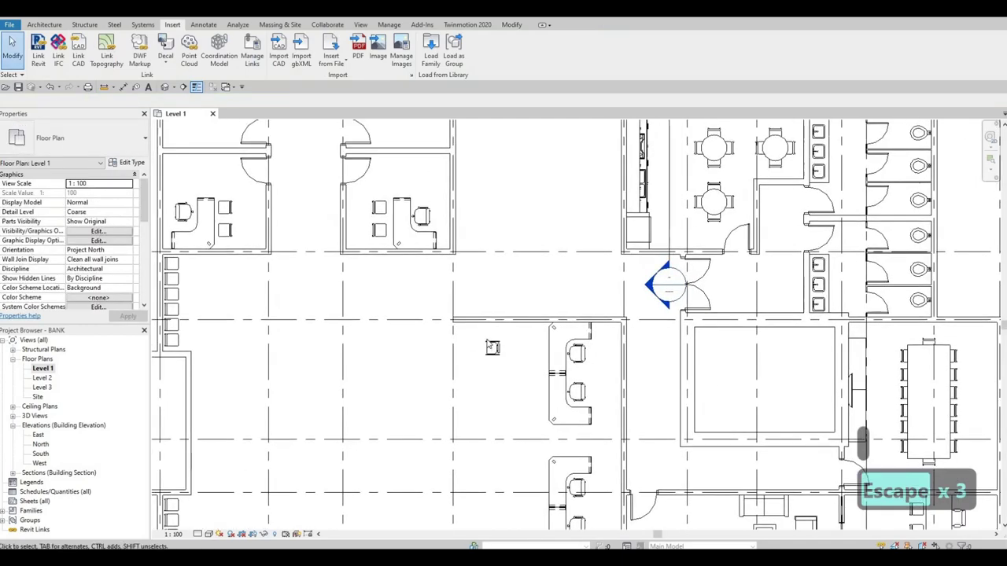
scroll(487, 344, "down", 2)
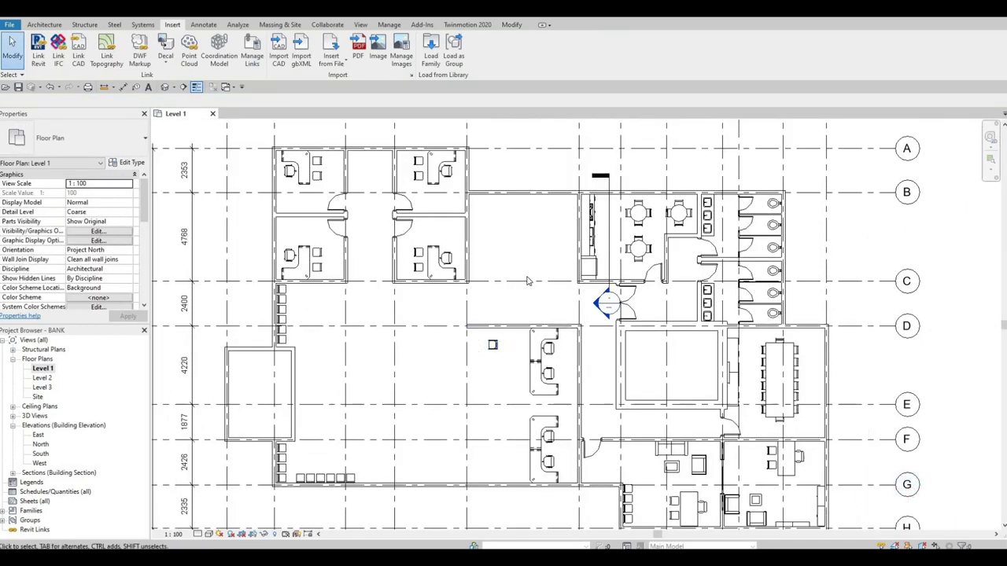
scroll(499, 325, "up", 5)
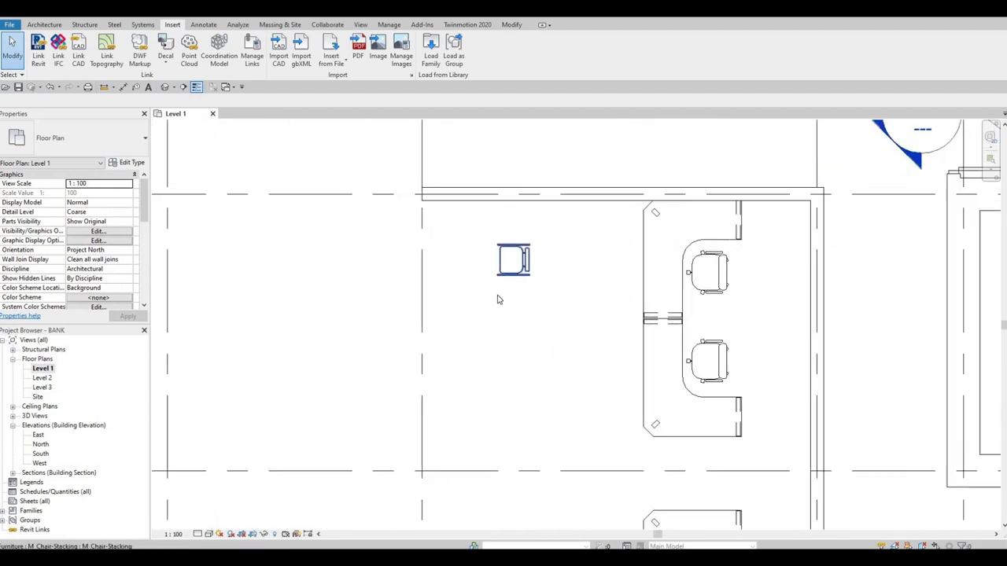
scroll(476, 237, "down", 2)
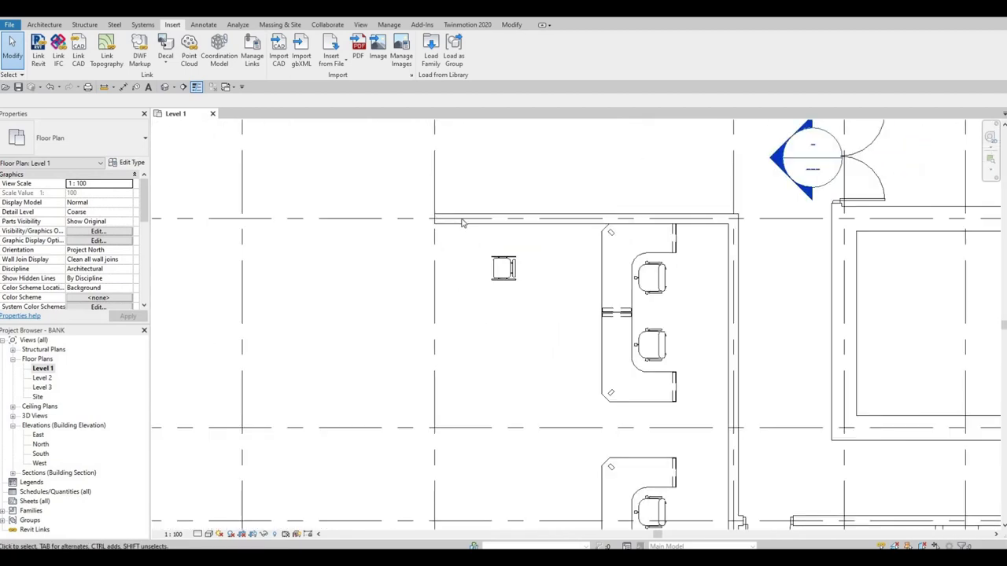
scroll(494, 168, "down", 2)
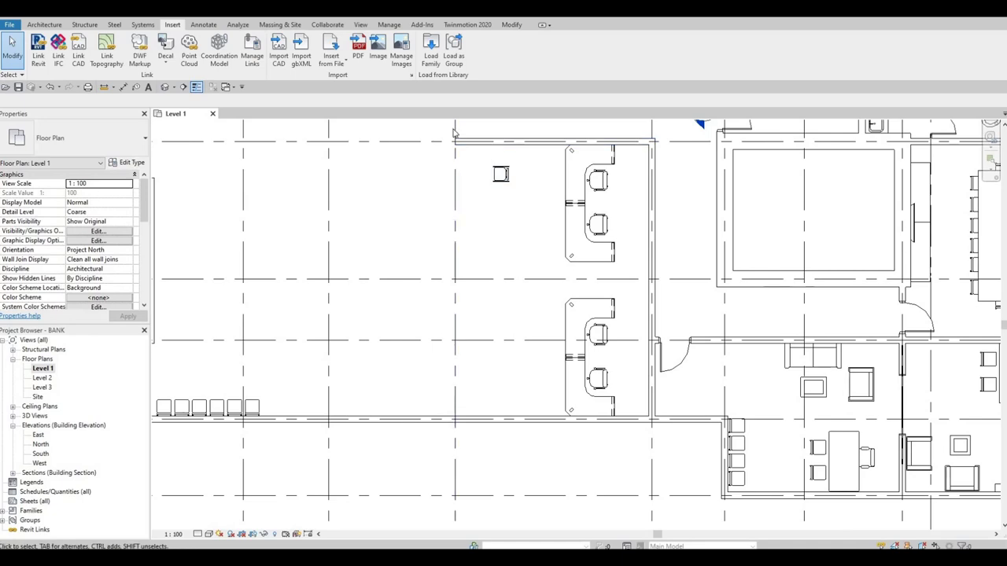
middle_click_drag(641, 171, 504, 282)
scroll(546, 267, "down", 2)
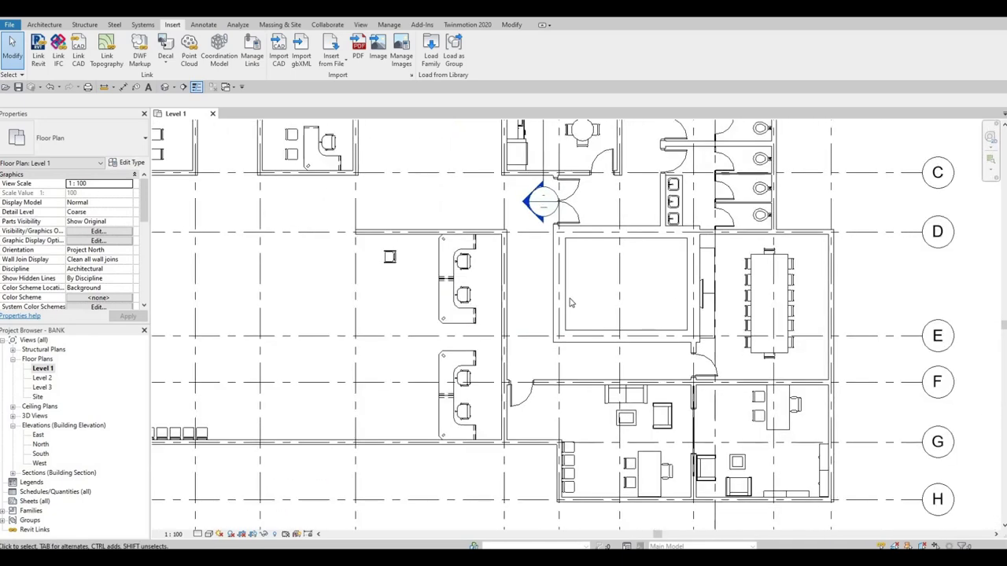
middle_click_drag(649, 343, 636, 344)
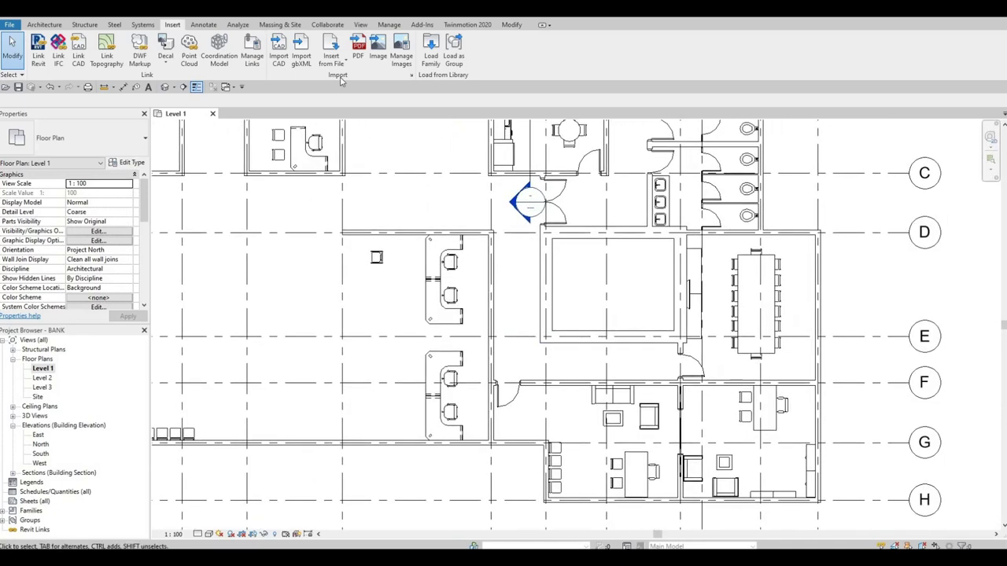
Load the M_Door-Exterior-Double family from the Commercial doors library folder in the 1800 x 2000mm type.
left_click(430, 55)
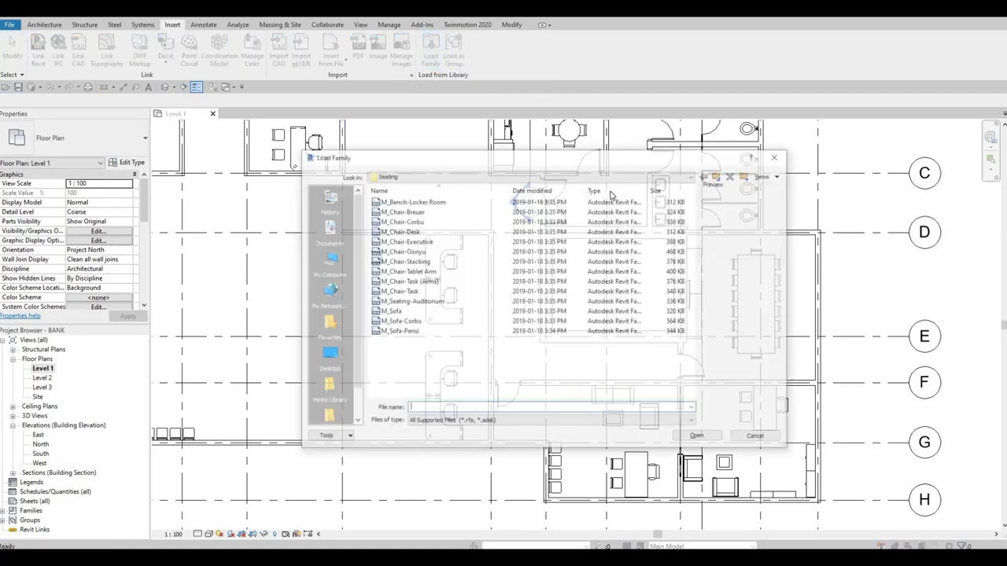
left_click(718, 176)
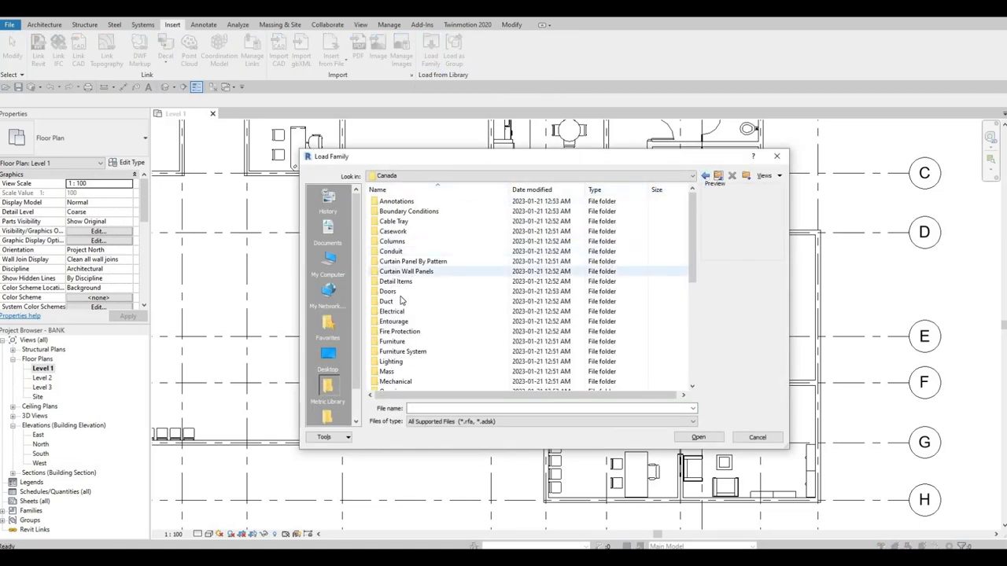
double_click(405, 291)
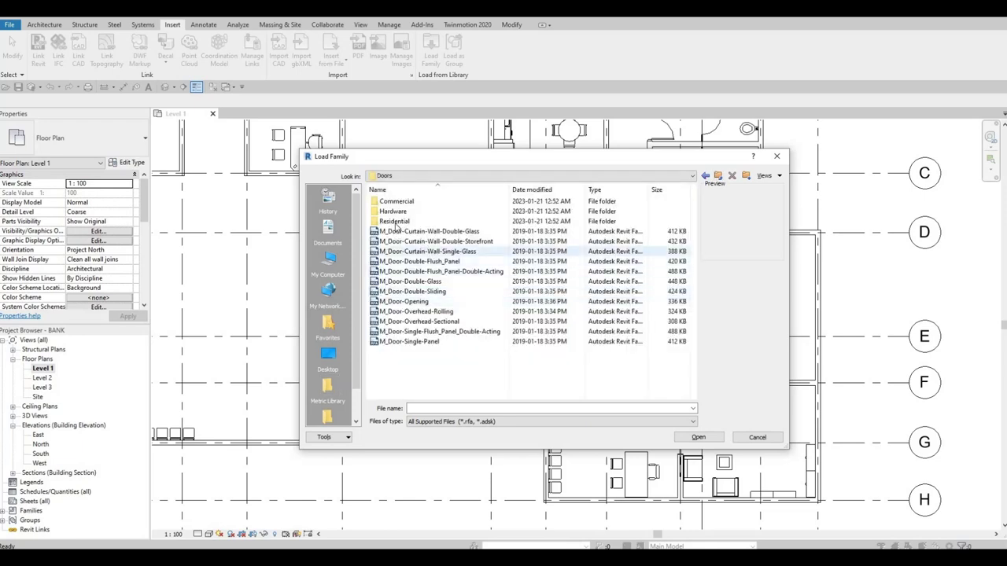
double_click(397, 203)
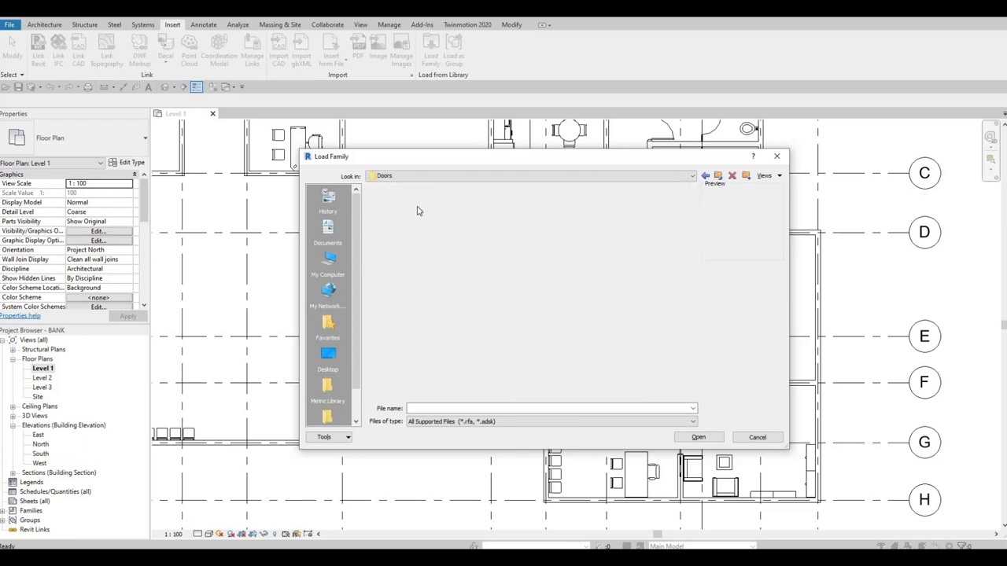
left_click(417, 211)
left_click(418, 202)
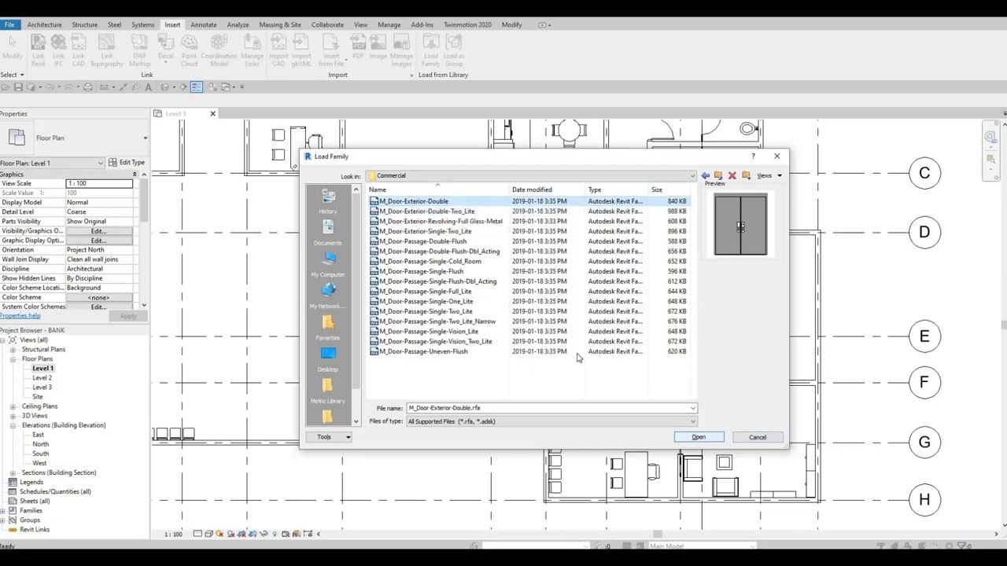
key("Return")
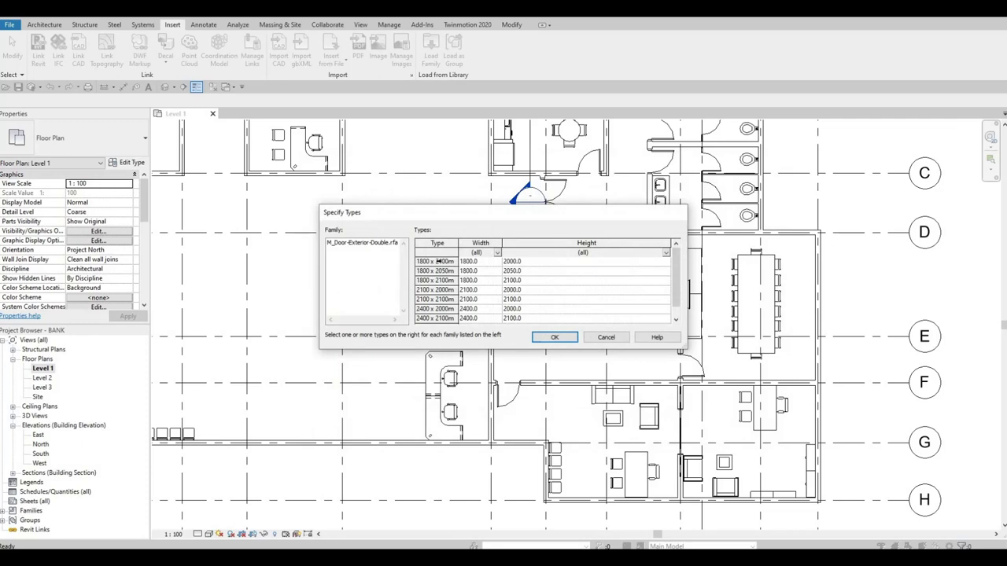
key("Return")
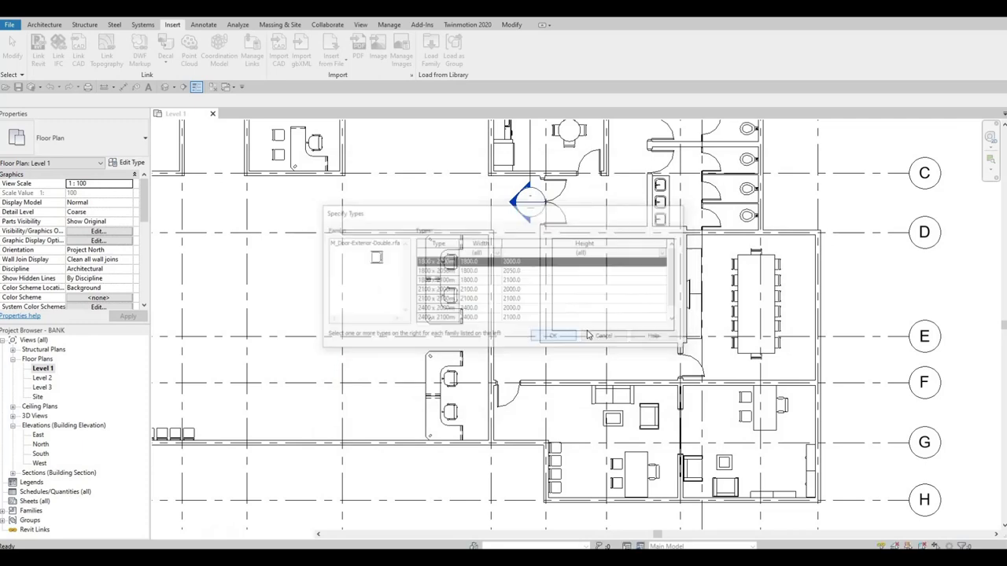
Place the M_Door-Exterior-Double 1800 x 2000mm door centred in the safe room's lower wall, swinging into the room.
key("d")
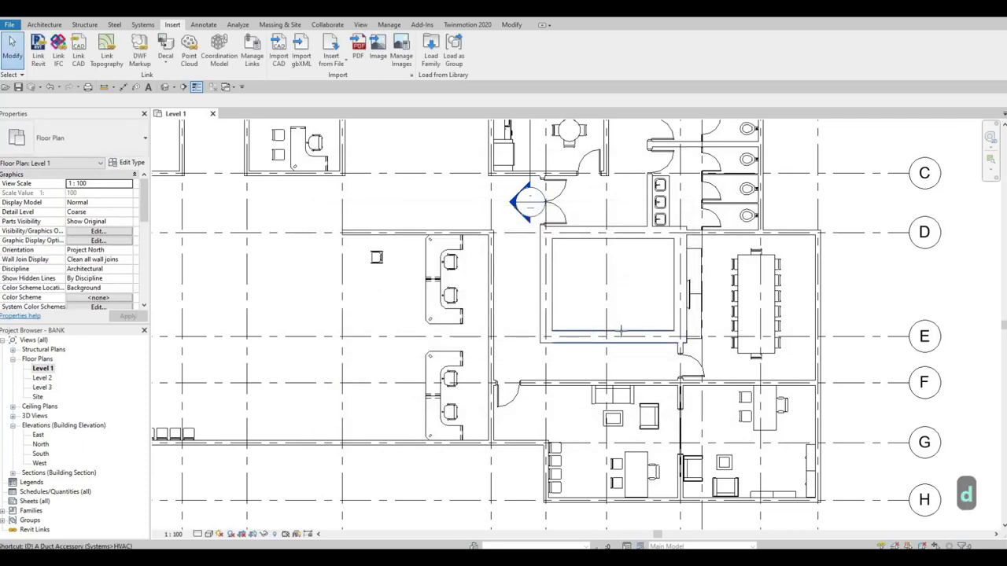
key("r")
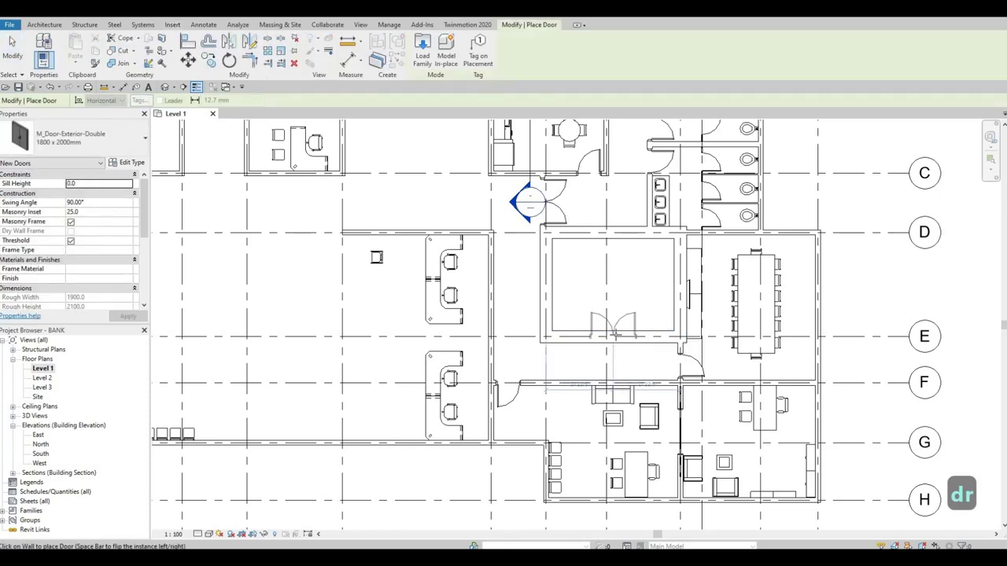
left_click(597, 361)
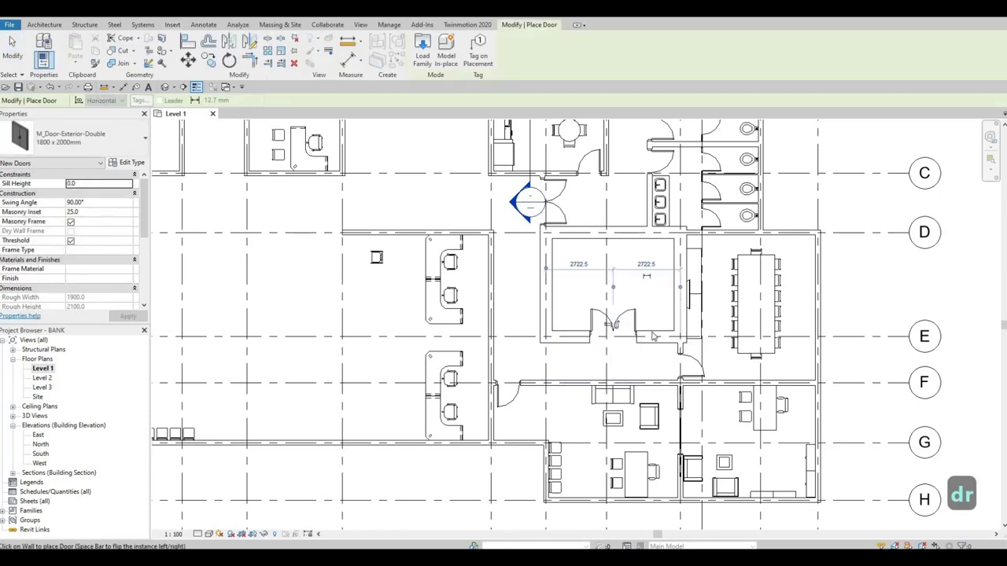
key("Escape")
key("Escape")
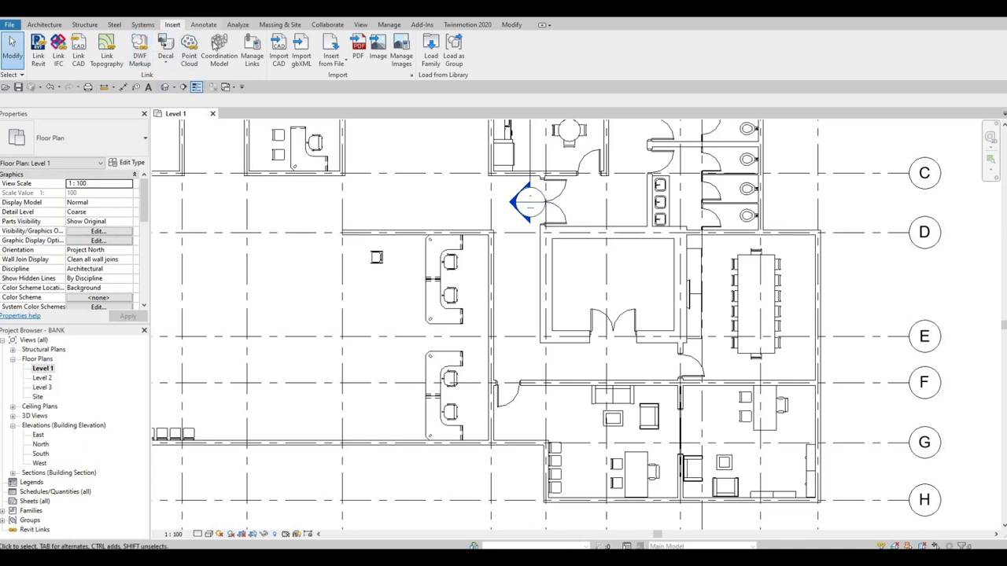
Draw a horizontal Thin Lines detail line across the safe room between its two side walls, above the double door.
left_click(204, 24)
left_click(265, 49)
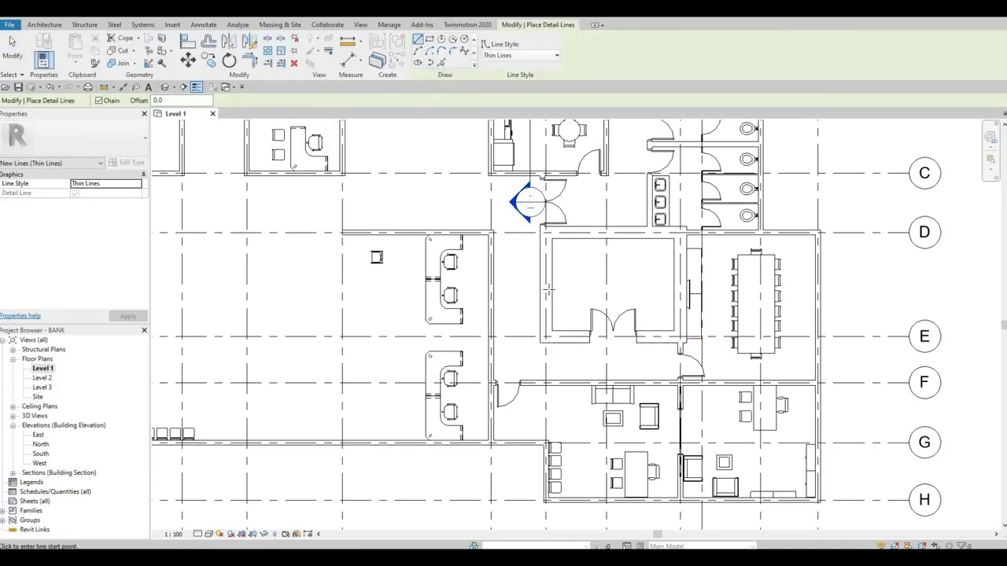
left_click(553, 267)
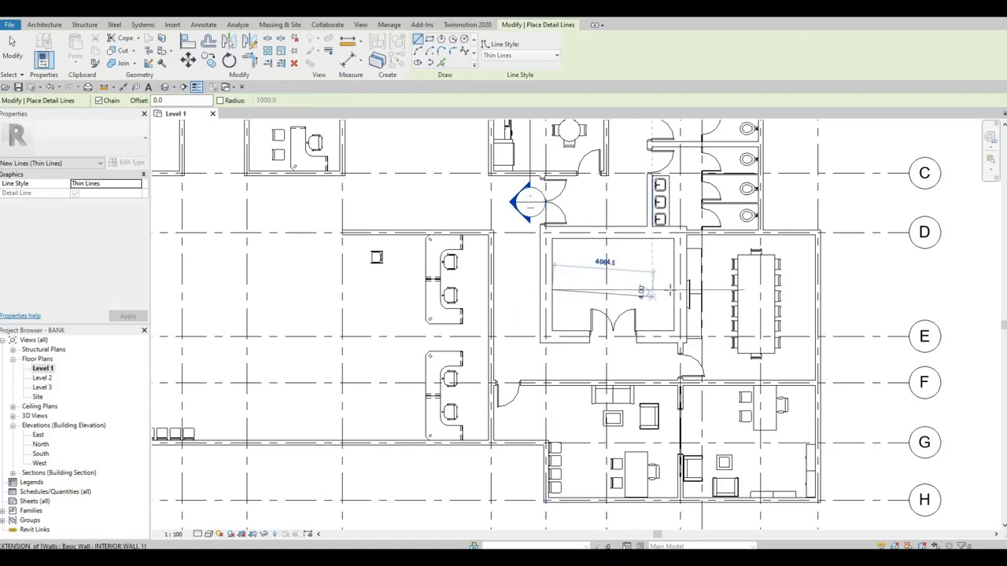
left_click(672, 291)
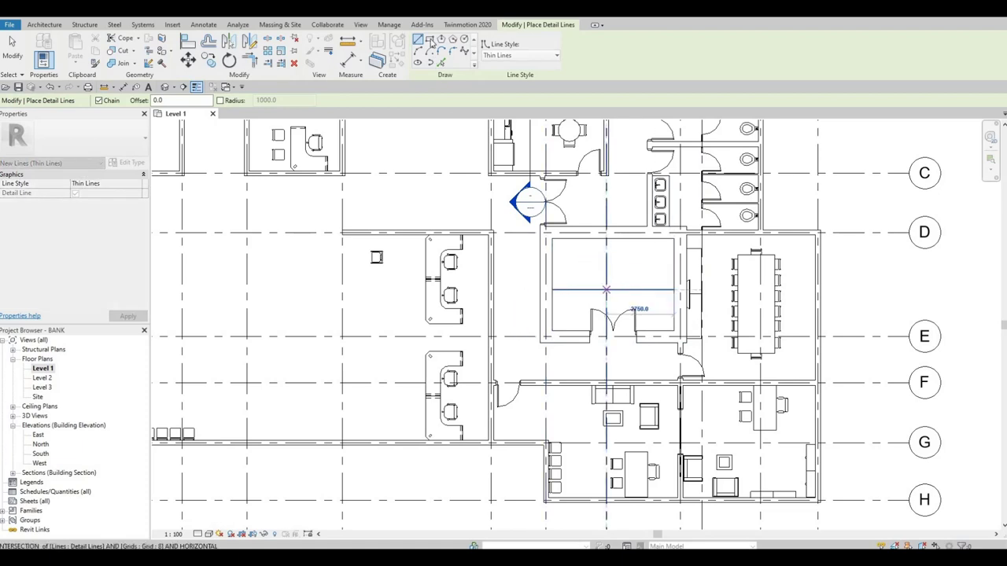
key("Escape")
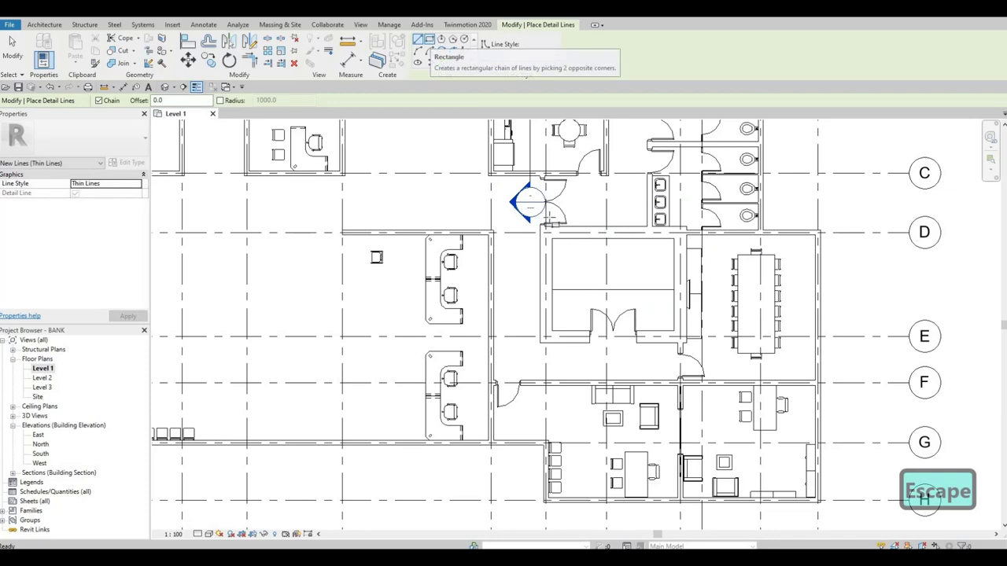
Draw a narrow detail rectangle about 3240 mm long against the underside of the horizontal line in the safe room.
scroll(574, 283, "up", 3)
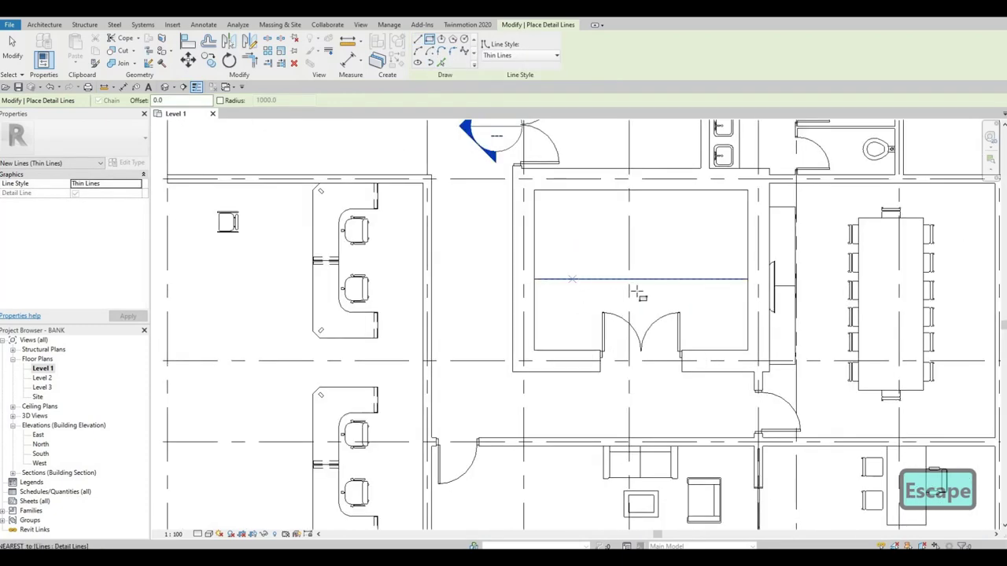
left_click(572, 279)
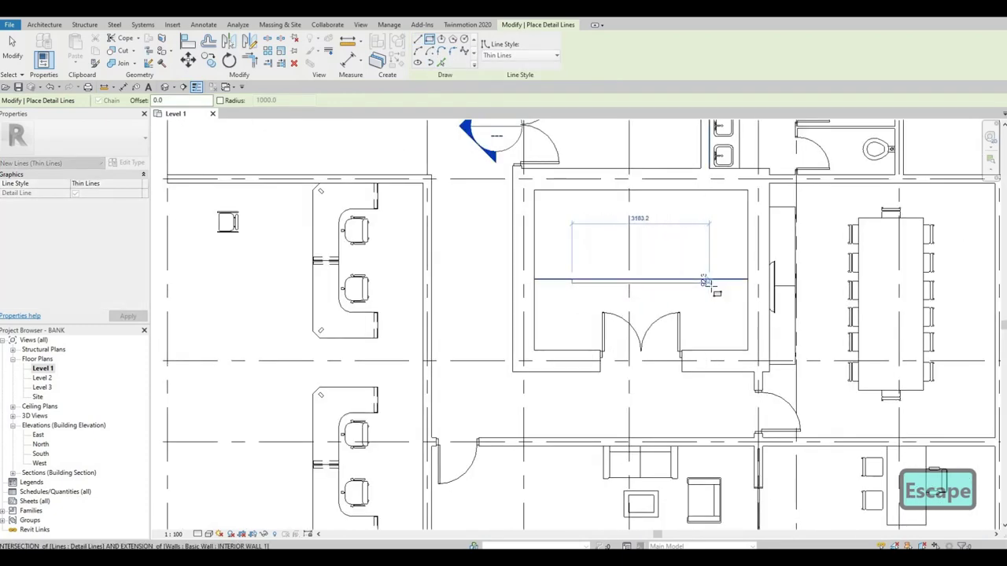
scroll(711, 283, "up", 2)
left_click(706, 281)
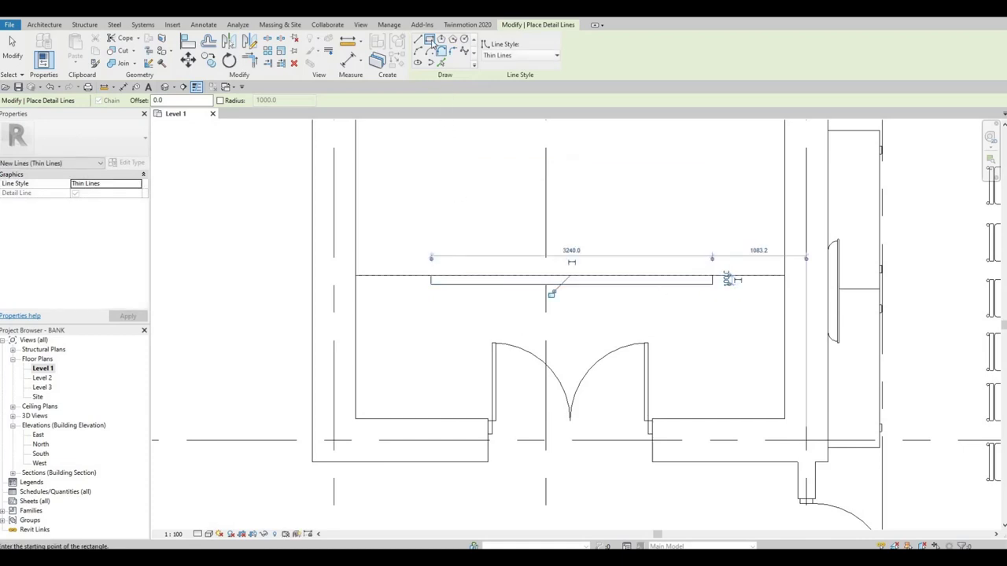
Draw a small connector rectangle below the long rectangle's middle and a thin bar about 1160 x 40 mm beneath it.
scroll(562, 285, "up", 2)
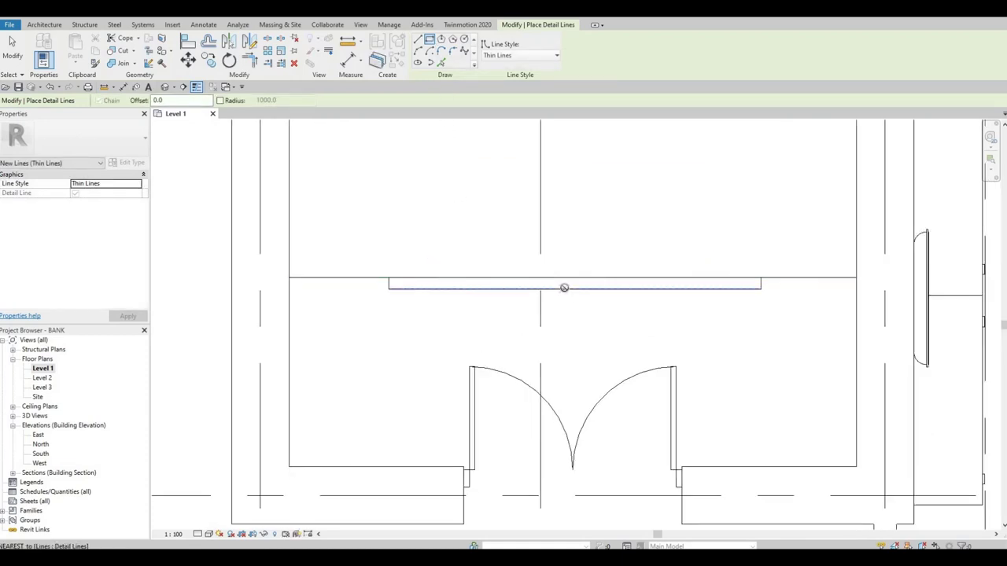
left_click(567, 293)
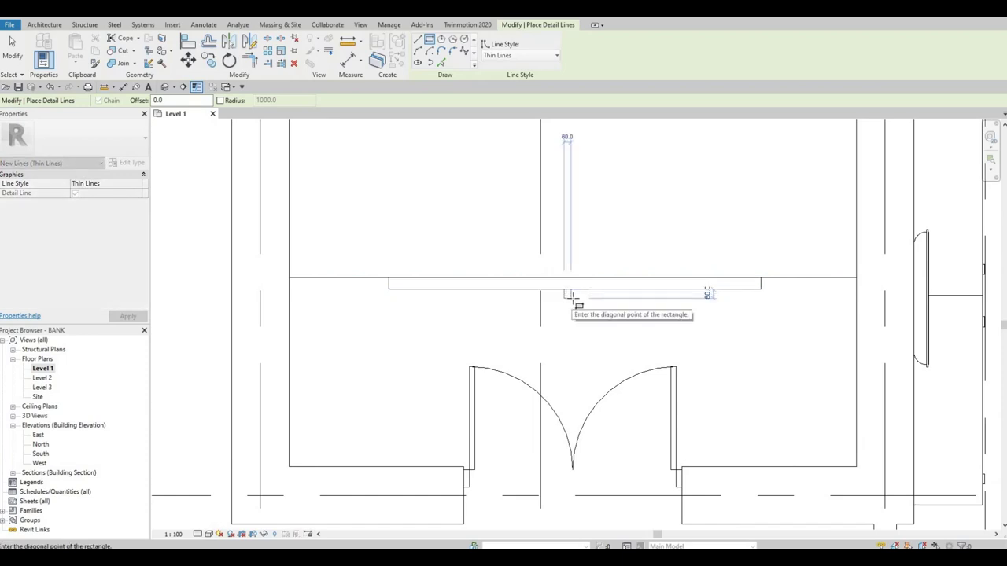
key("Escape")
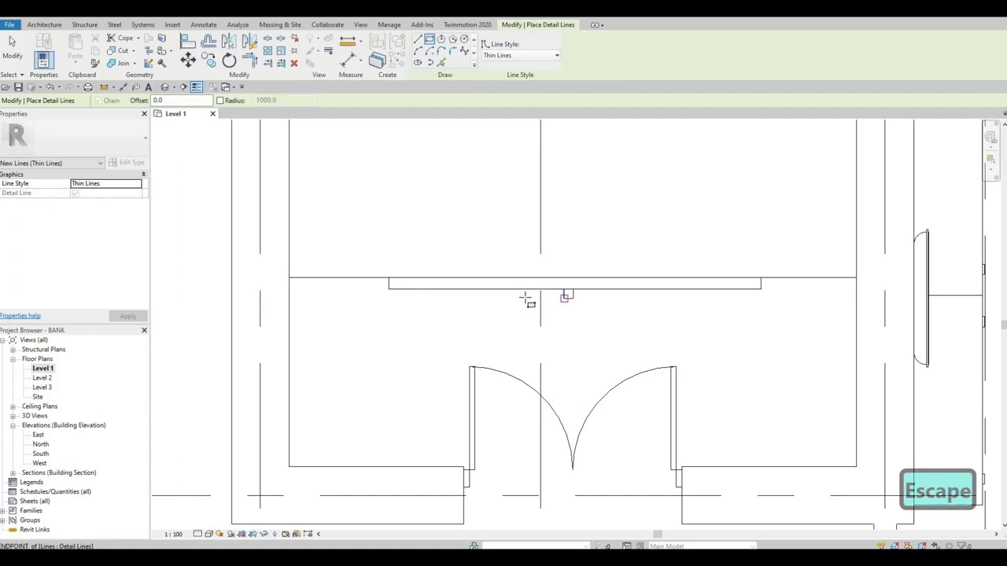
left_click(603, 315)
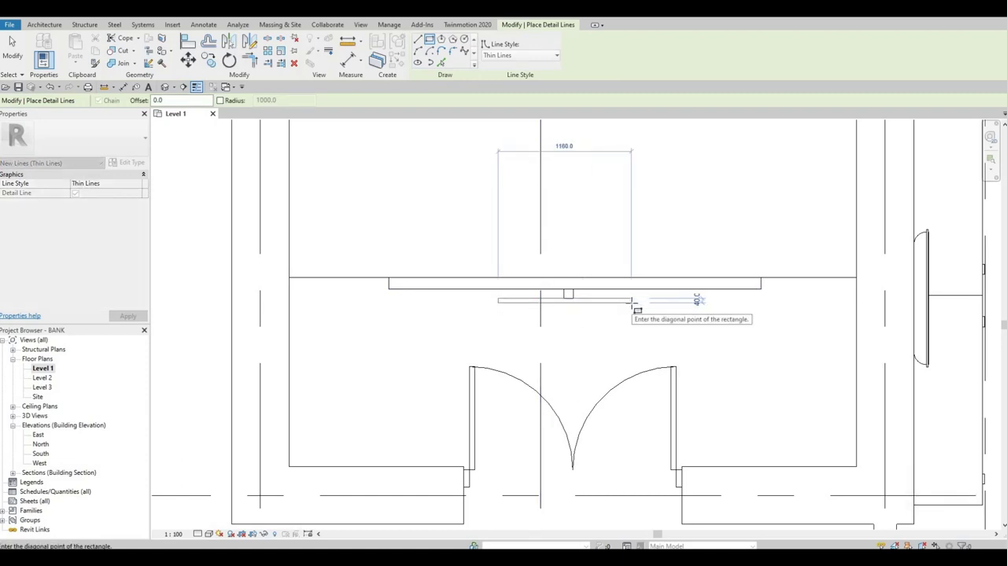
left_click(639, 303)
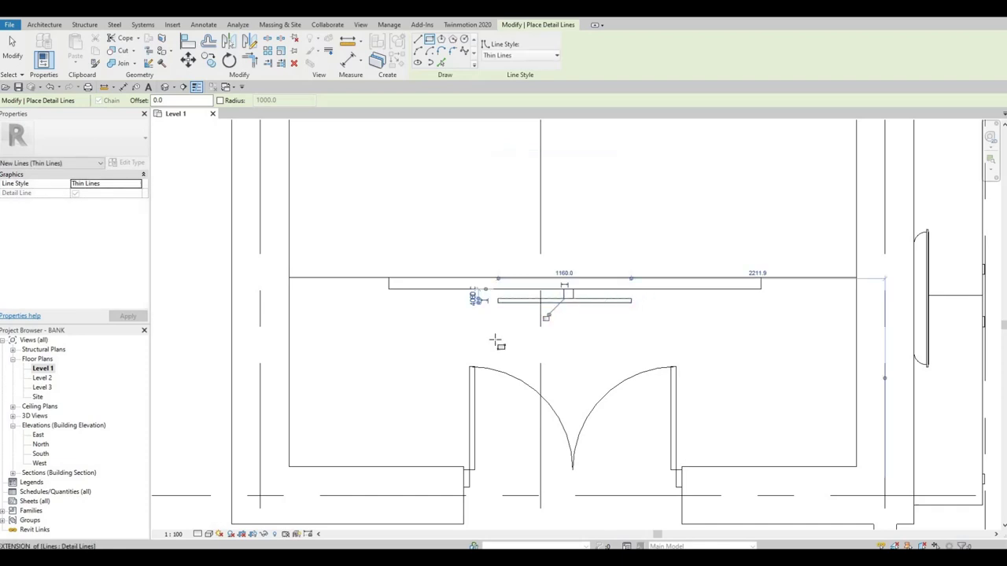
Draw a second horizontal detail line between the safe room's side walls, parallel to and just above the first.
middle_click_drag(612, 300, 524, 314)
scroll(524, 314, "down", 1)
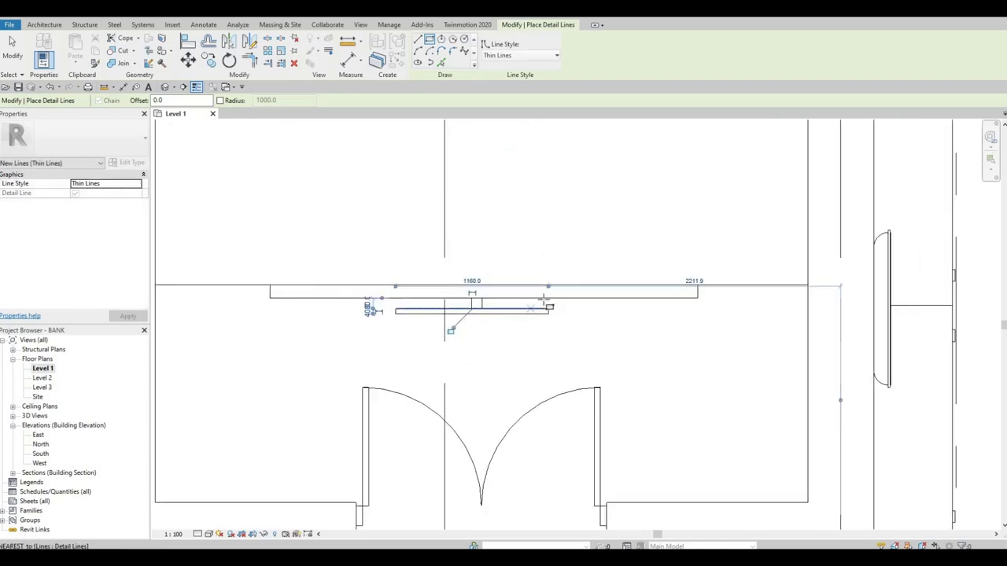
key("Escape")
scroll(606, 346, "down", 2)
scroll(514, 304, "up", 1)
scroll(590, 311, "down", 1)
middle_click_drag(590, 310, 594, 351)
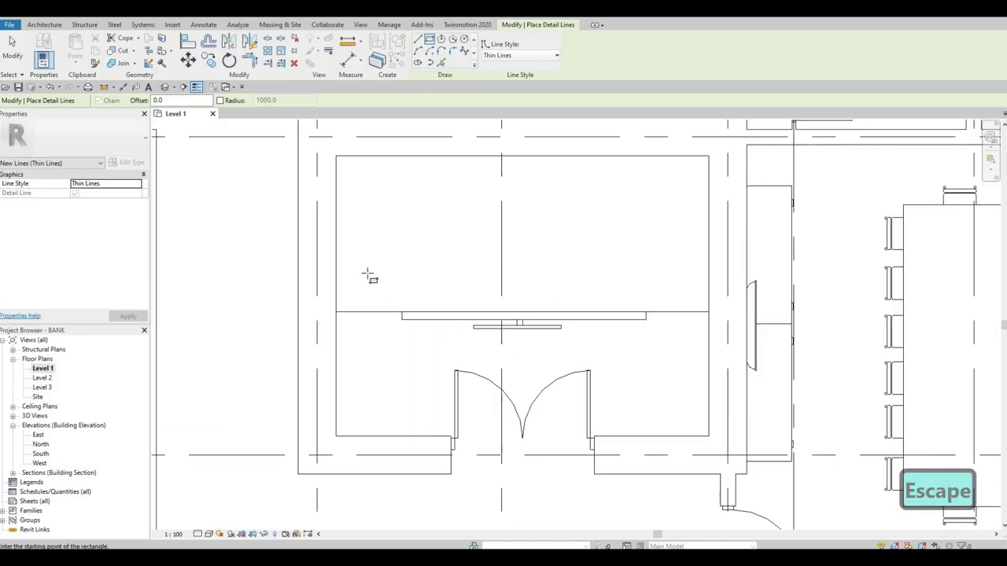
left_click(418, 39)
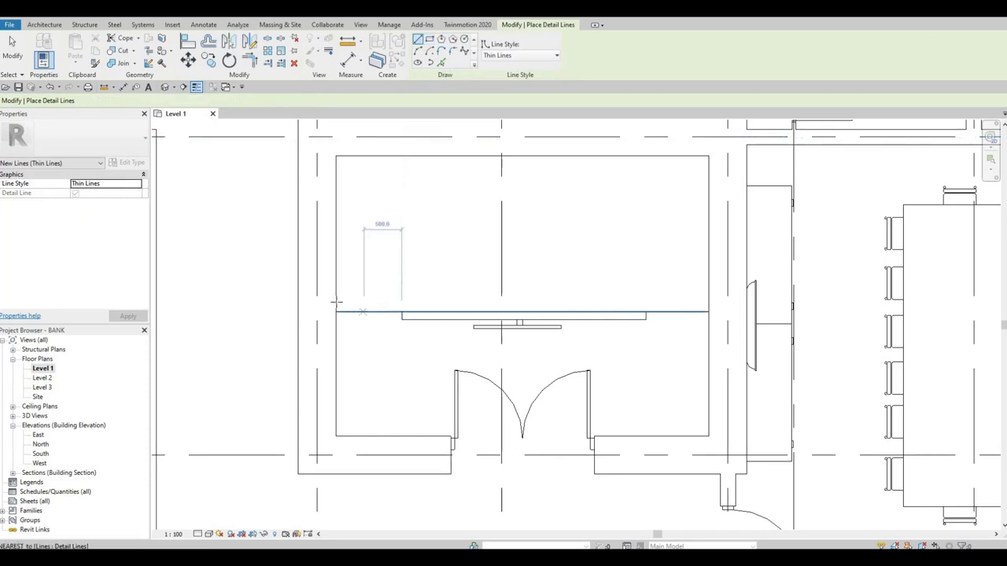
left_click(336, 305)
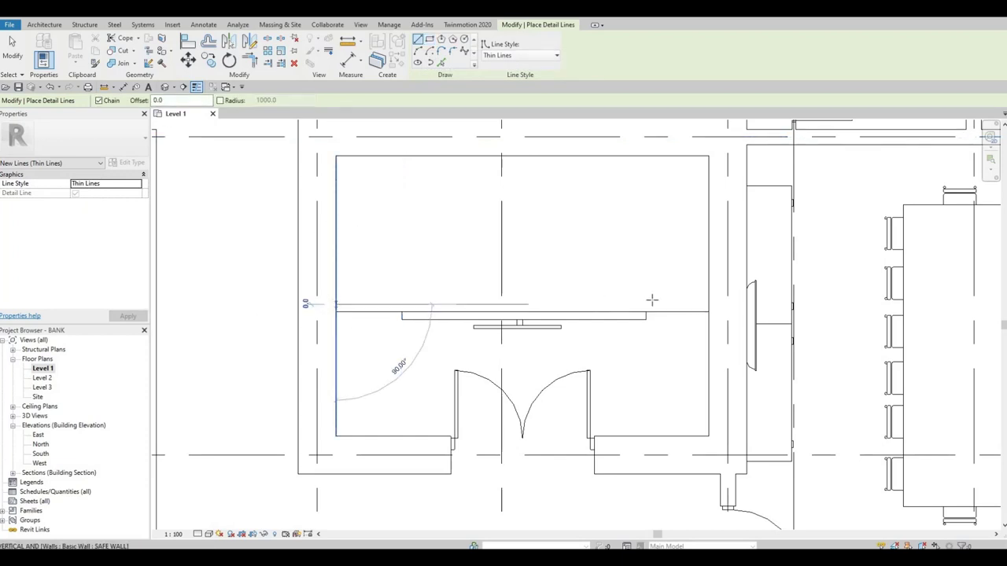
left_click(707, 305)
key("Escape")
key("Escape")
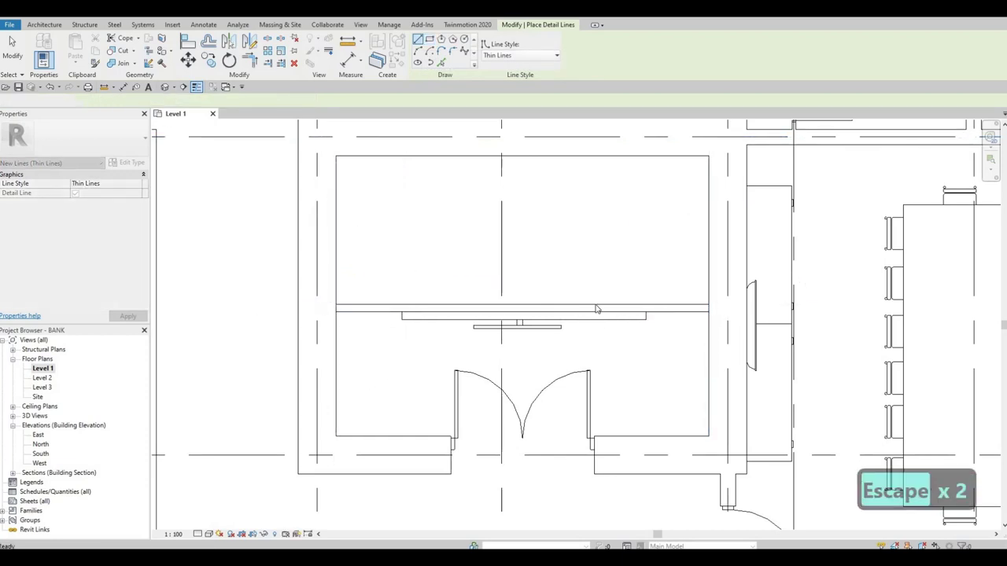
Place two rotated M_Shelving 0915 x 0254 x 1830mm units end to end along each side wall of the safe room, above the detail lines.
scroll(540, 238, "down", 4)
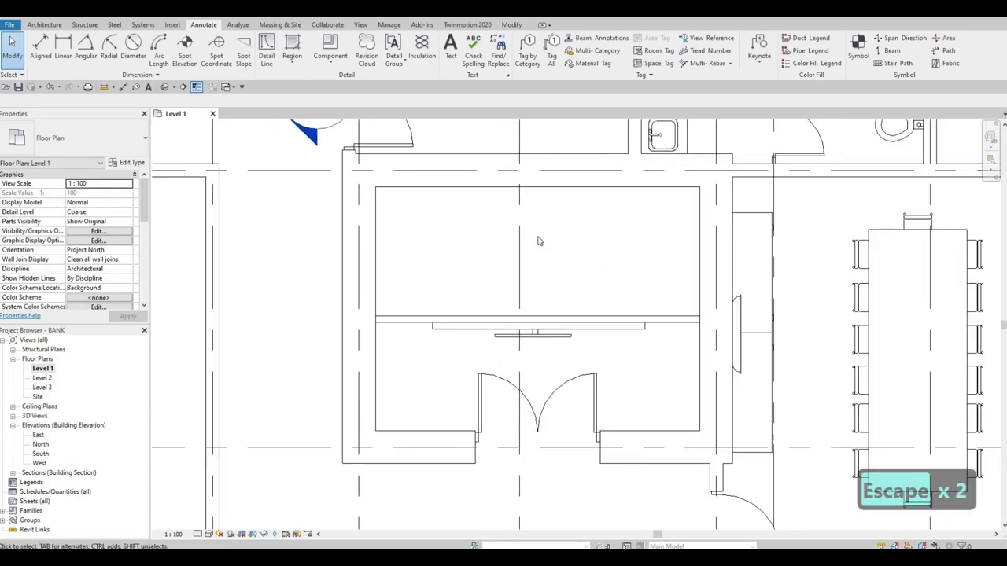
key("Escape")
scroll(634, 386, "down", 2)
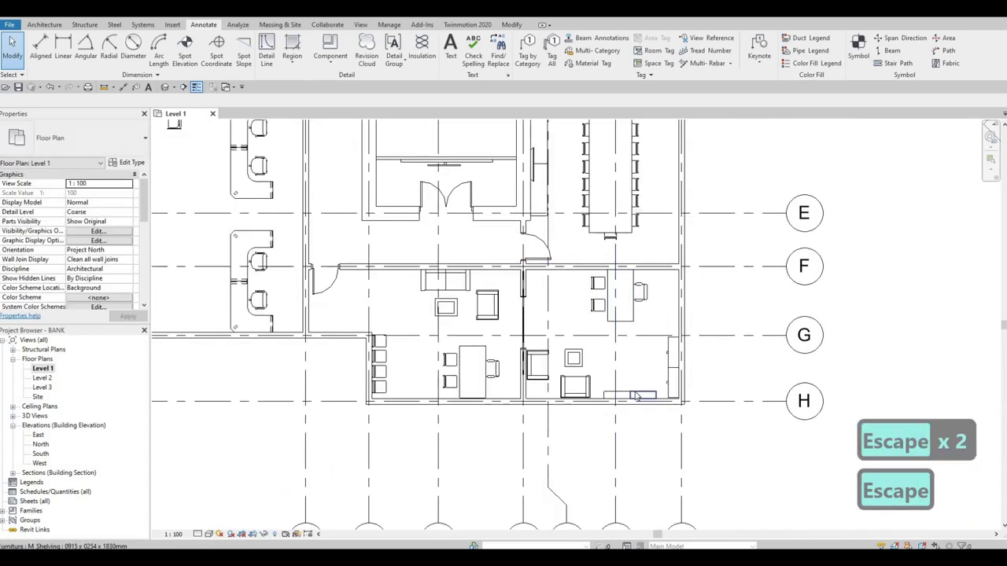
left_click(641, 394)
key("c")
key("s")
middle_click_drag(412, 259, 439, 423)
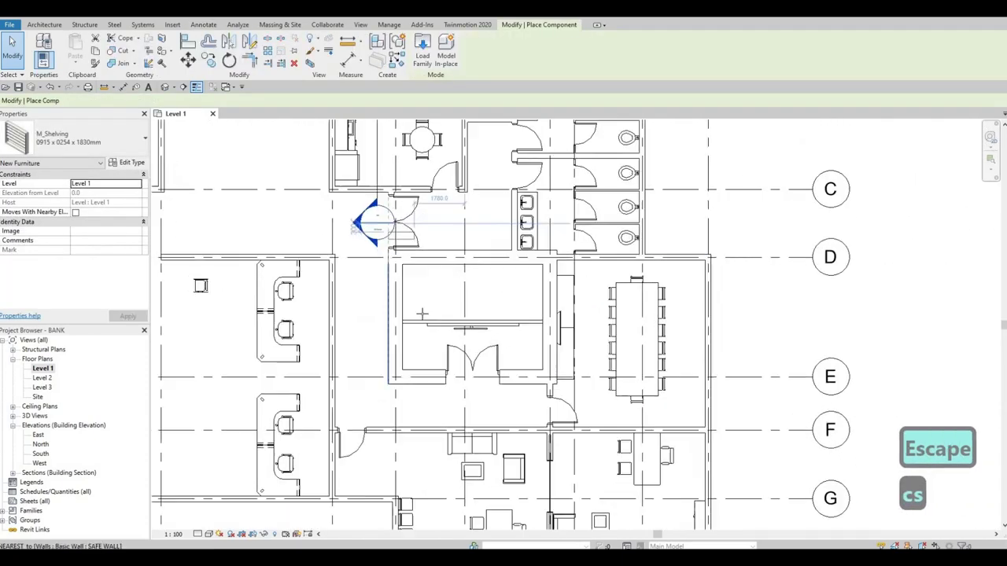
scroll(411, 255, "up", 3)
key("space")
left_click(404, 318)
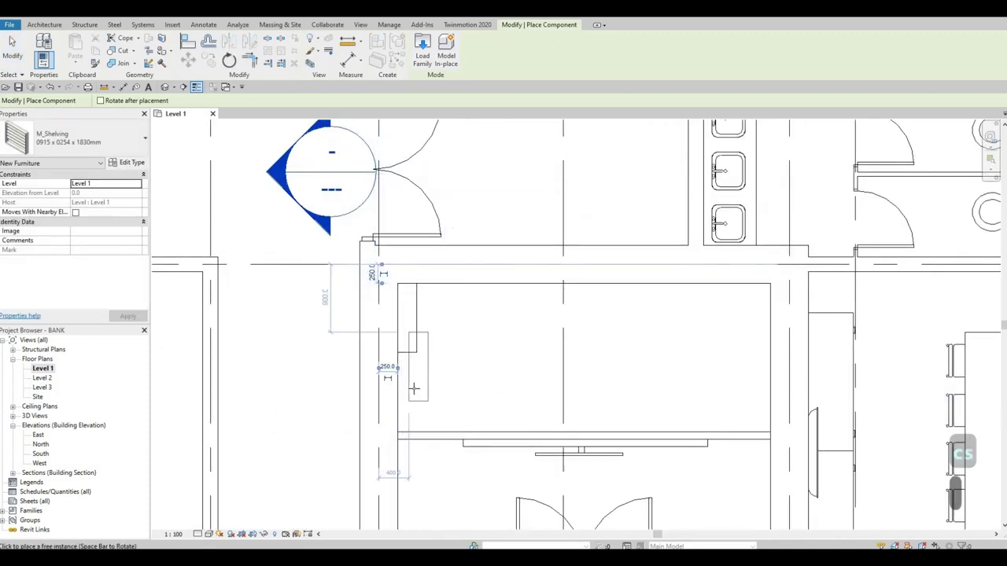
left_click(643, 345)
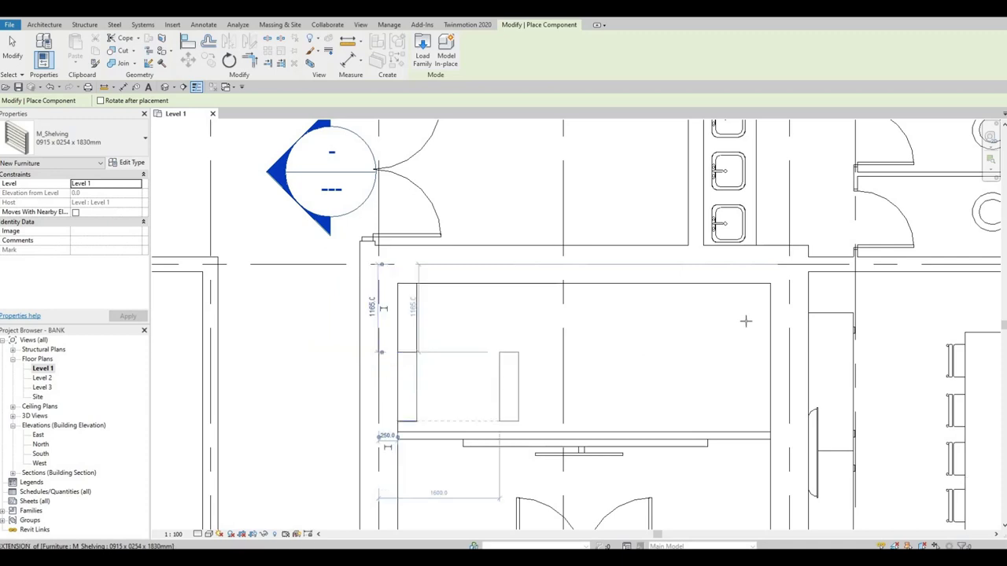
left_click(760, 386)
left_click(760, 386)
Place five M_Shelving 0915 x 0254 x 1830mm units end to end along the safe room's upper wall, starting against the left side shelving.
key("Escape")
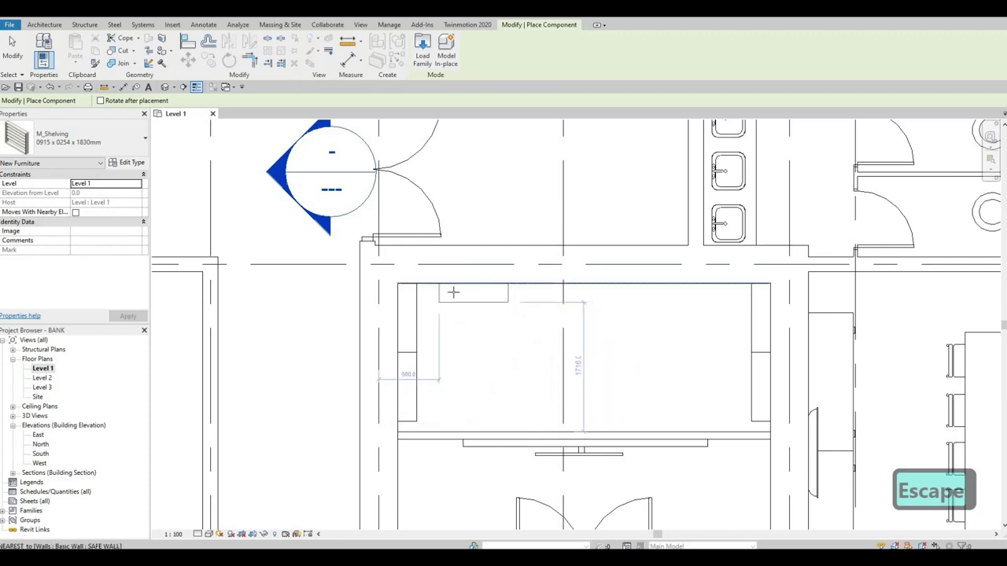
left_click(519, 293)
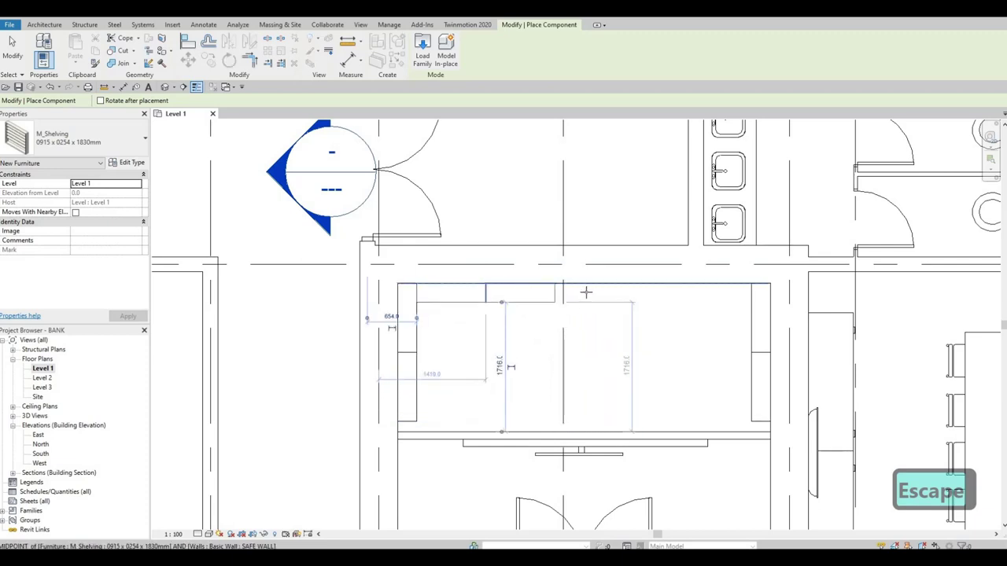
left_click(583, 292)
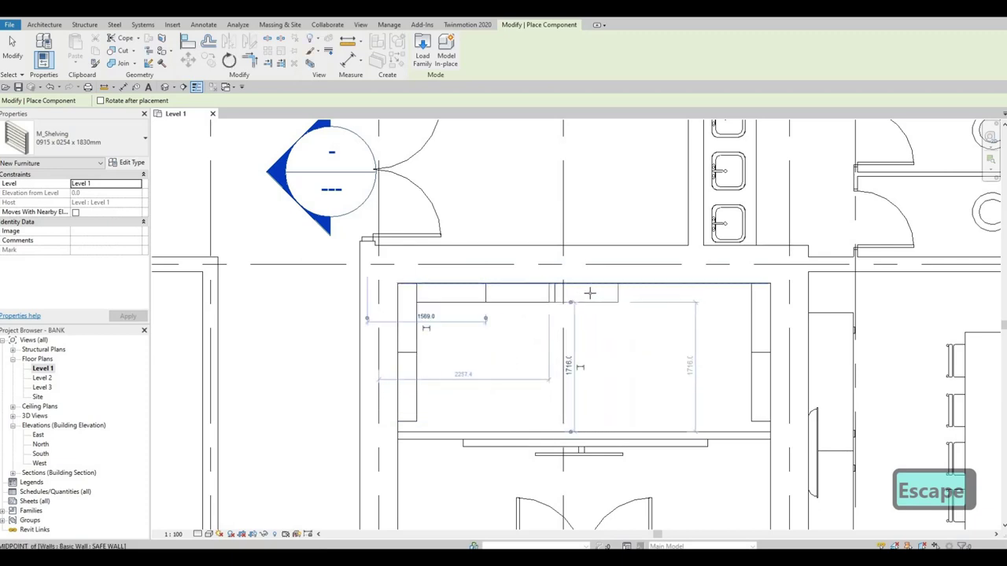
left_click(660, 295)
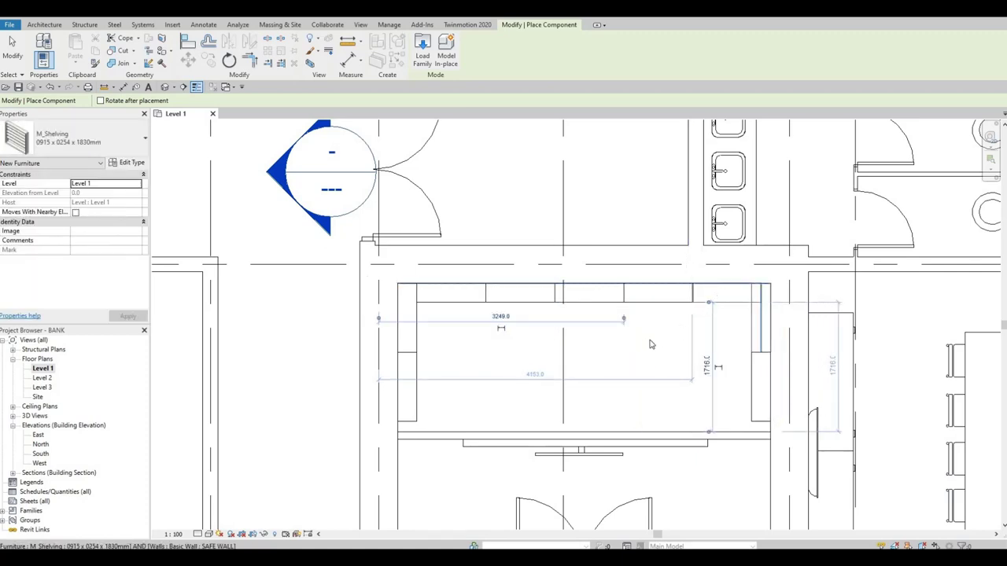
key("Escape")
key("Escape")
Nudge the last shelving unit on the upper wall left until it sits flush against the right side wall's shelving.
scroll(649, 342, "down", 1)
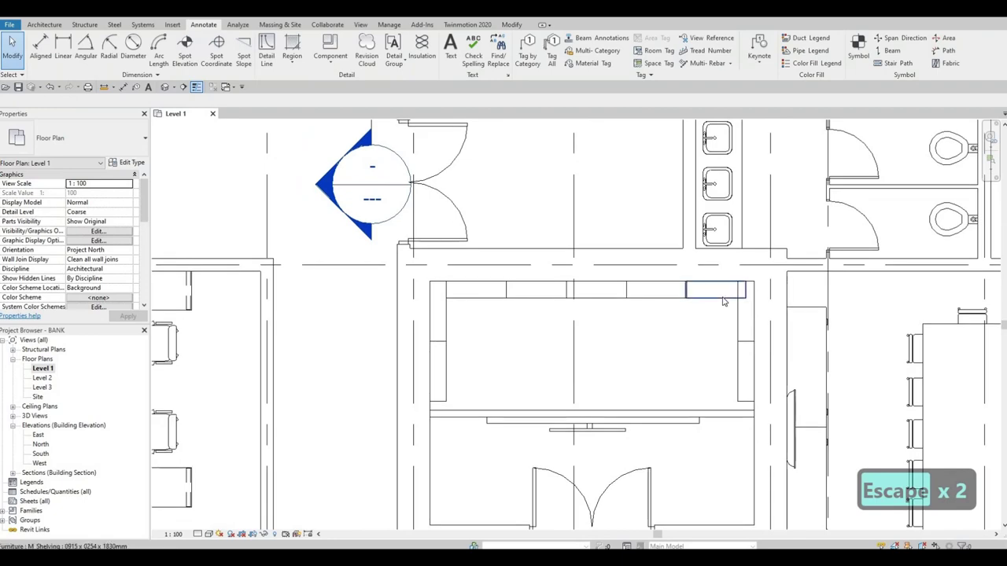
left_click(722, 298)
key("Left")
key("Left")
key("Left")
key("Left")
key("Left")
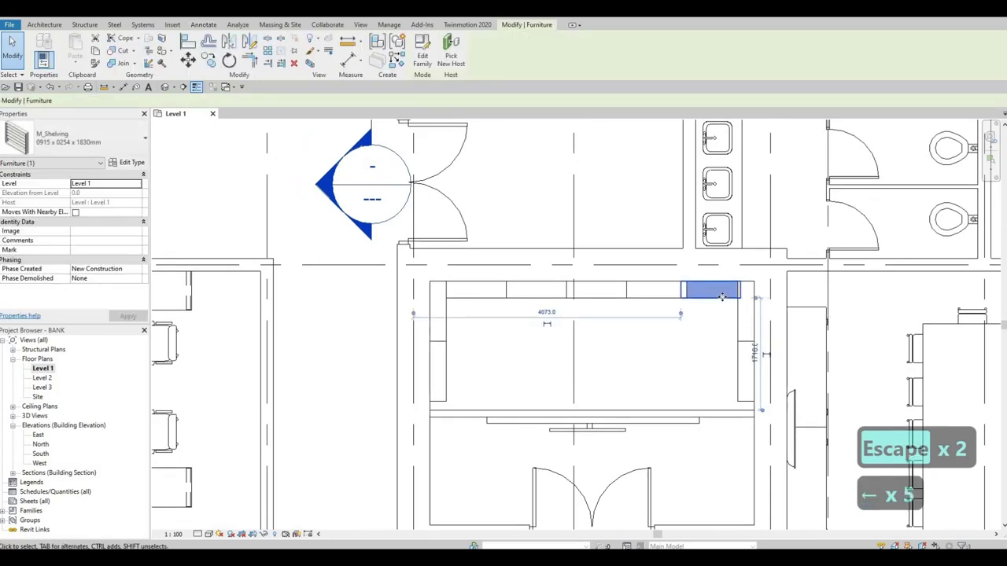
key("Left")
key("Left")
key("Escape")
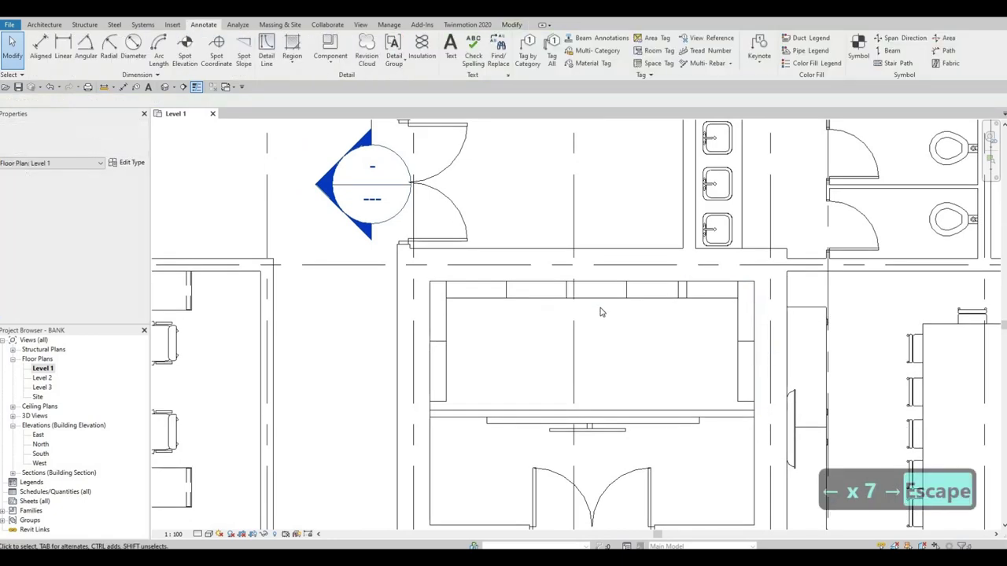
Move the safe room's horizontal detail lines and small rectangles together down toward the double door.
scroll(600, 307, "down", 3)
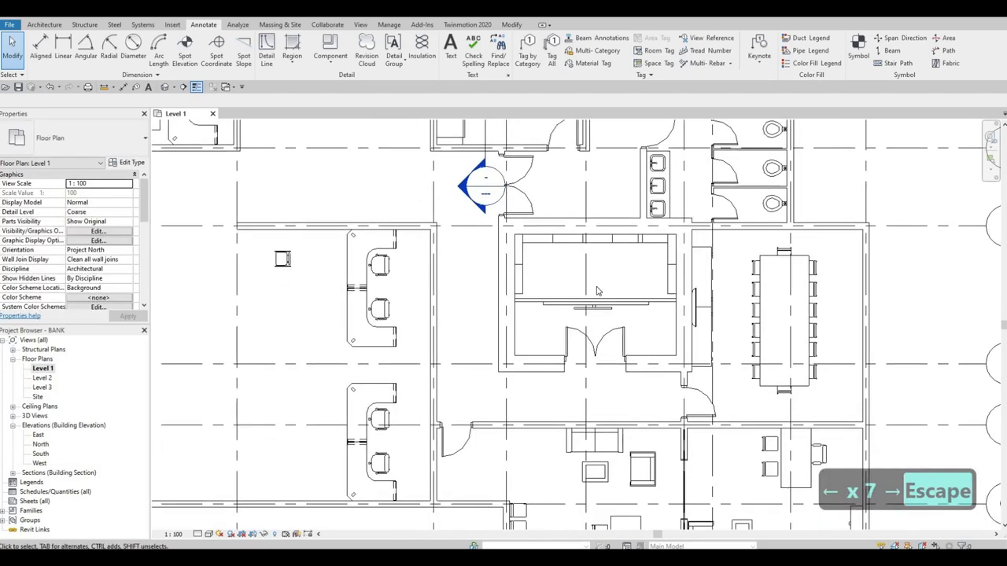
scroll(598, 292, "down", 1)
scroll(598, 291, "up", 1)
scroll(537, 290, "up", 1)
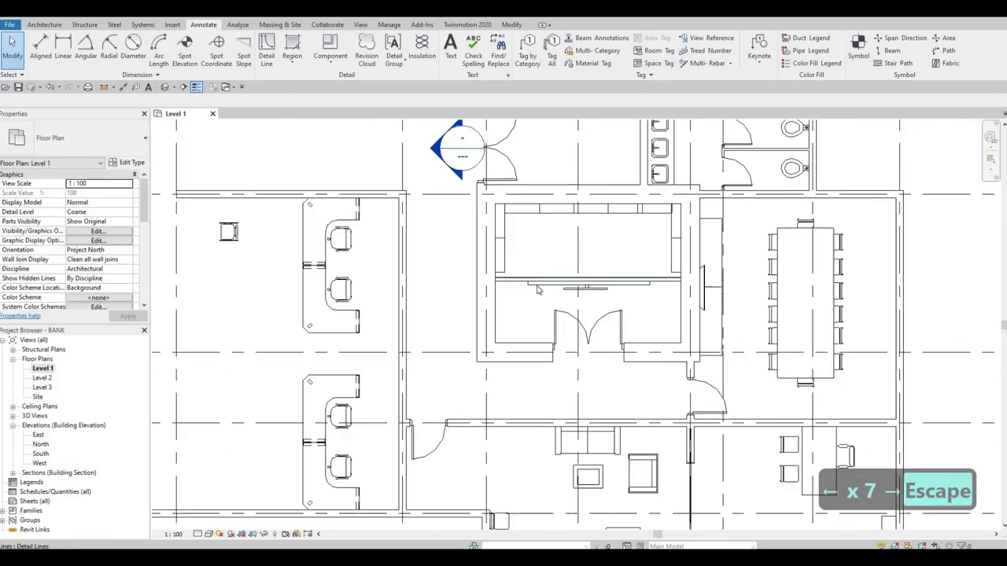
scroll(538, 289, "up", 2)
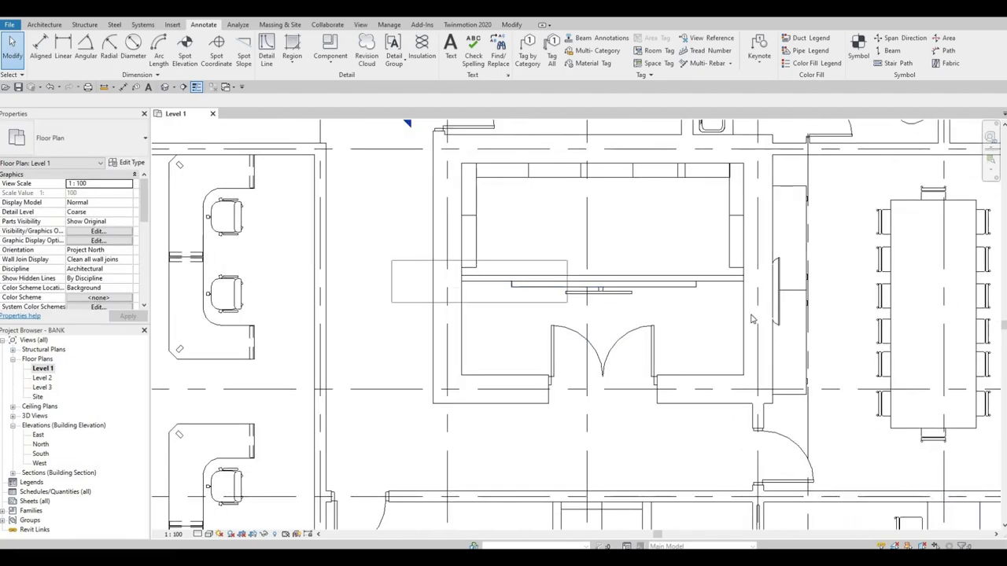
left_click_drag(752, 319, 751, 319)
key("Down")
key("Down")
key("Down")
key("Down")
key("Down")
key("Down")
key("Down")
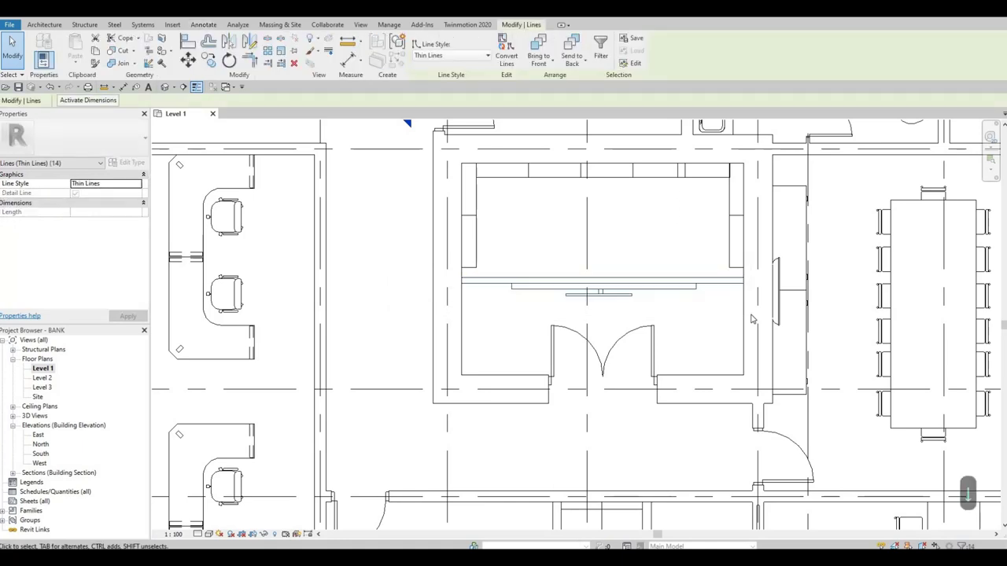
key("Down")
key("Down")
key("Down")
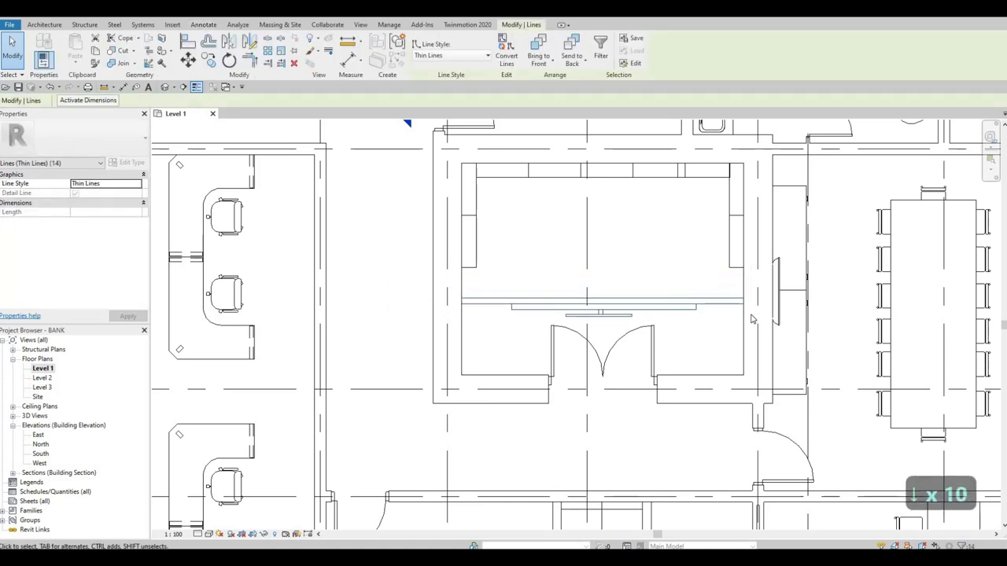
key("Escape")
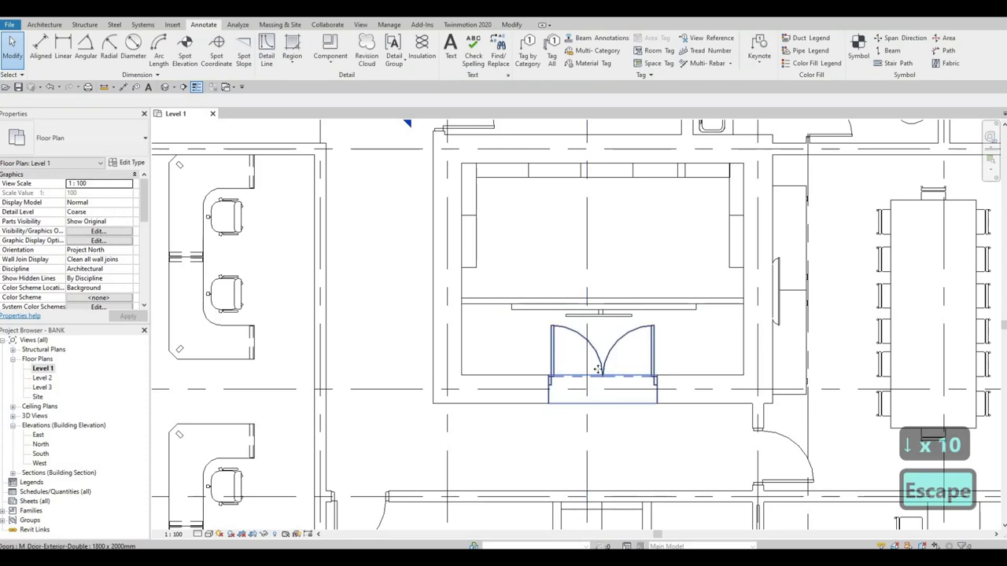
Flip the facing of the safe room's M_Door-Exterior-Double door so that its leaves swing outward.
left_click(612, 364)
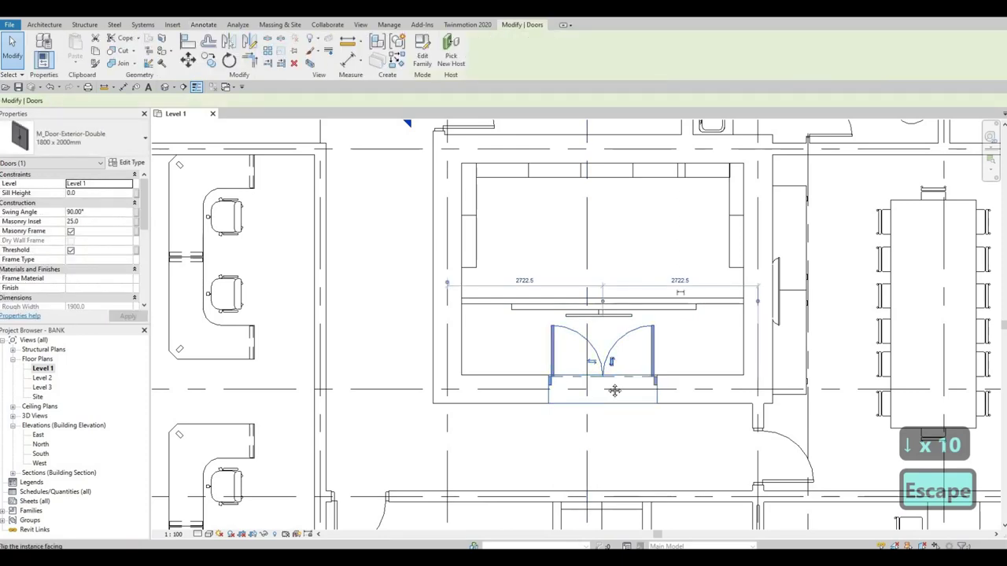
left_click(612, 362)
middle_click_drag(607, 394, 605, 354)
scroll(607, 352, "down", 1)
key("Escape")
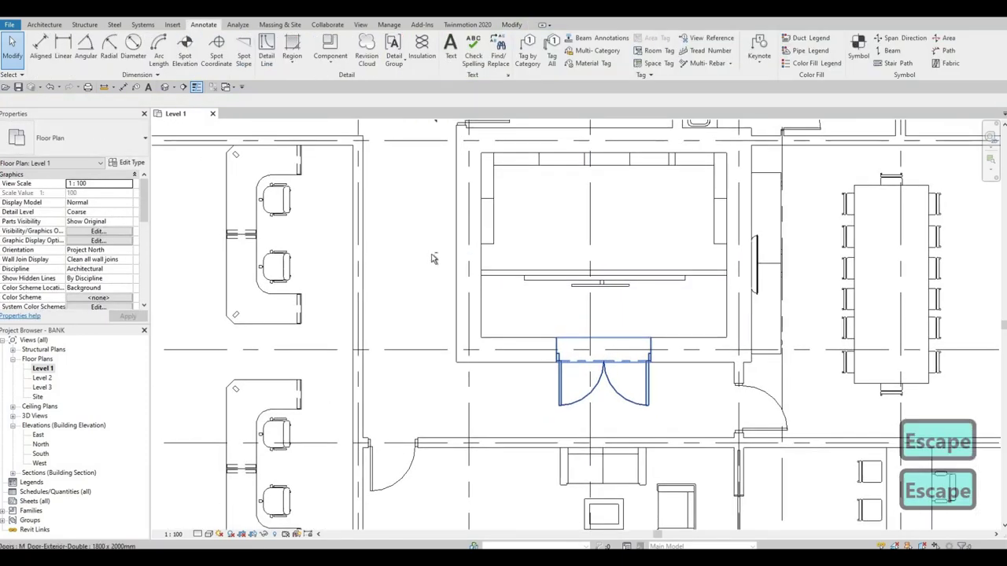
Shift the whole group of safe room detail lines and rectangles further down, closer to the doorway wall.
left_click_drag(424, 253, 731, 300)
key("Down")
key("Down")
key("Down")
key("Down")
key("Down")
key("Down")
key("Down")
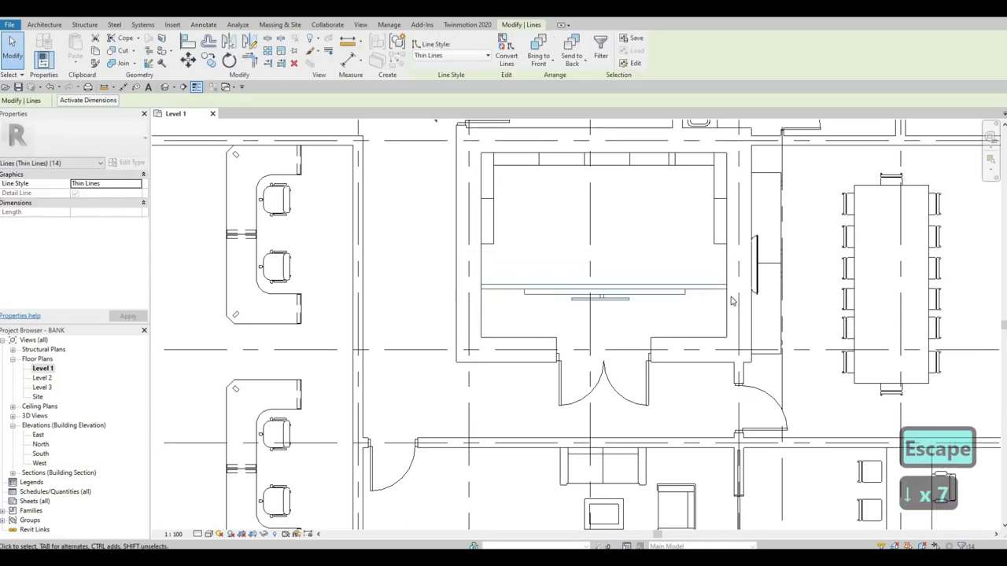
key("Down")
key("Down")
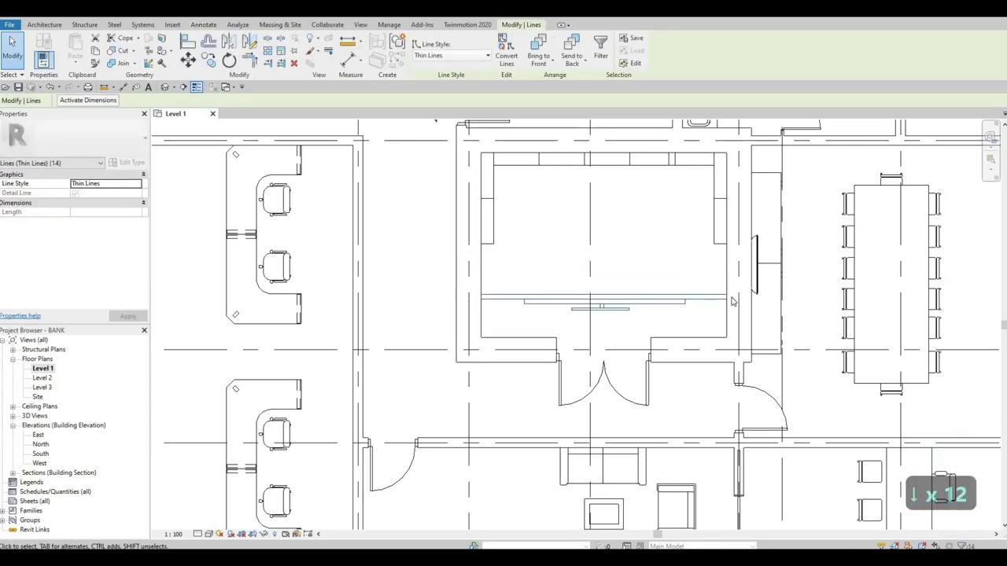
key("Escape")
key("Escape")
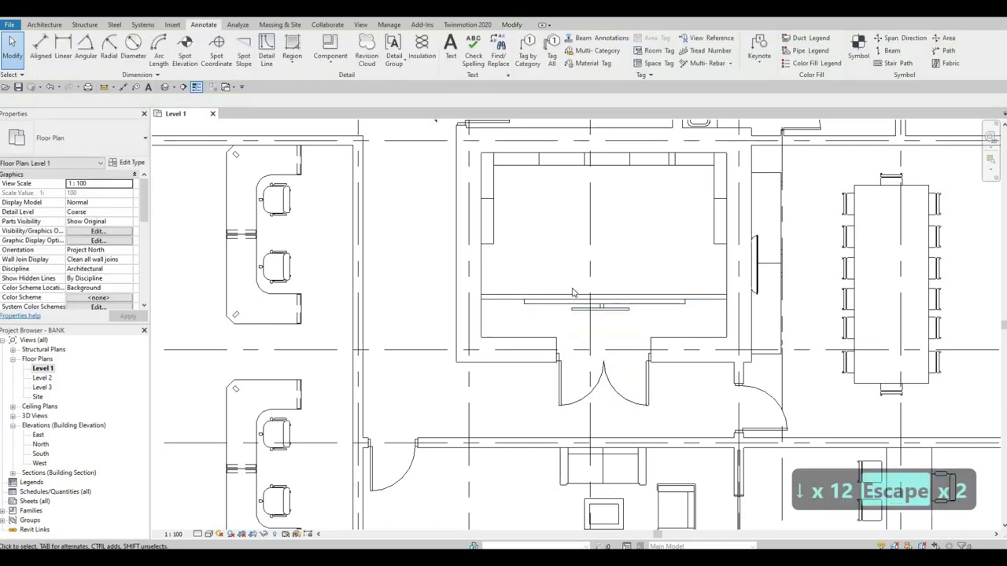
Move only the upper full-width detail line upward to widen its gap from the parallel line below.
middle_click_drag(543, 307, 527, 343)
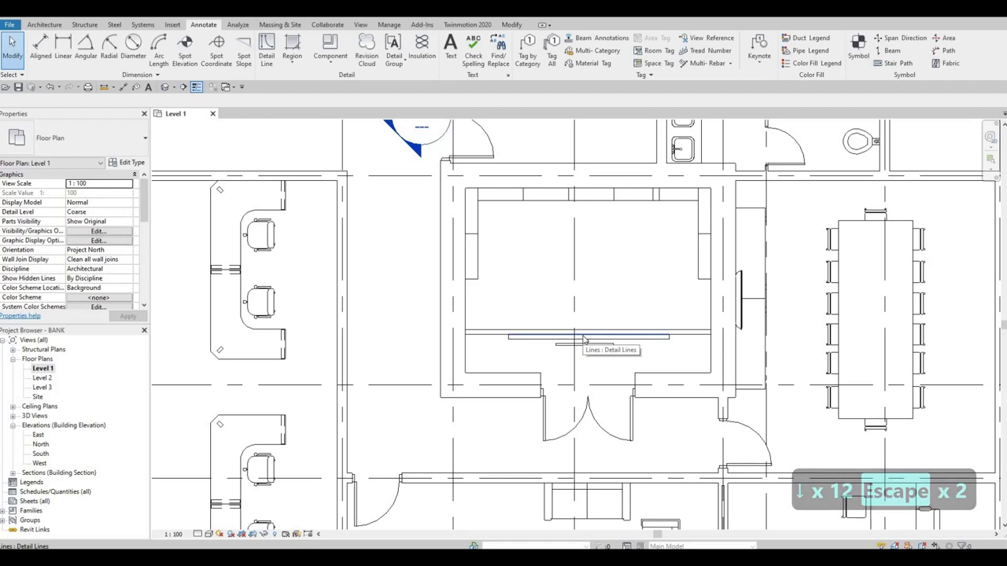
scroll(524, 292, "down", 1)
left_click(530, 294)
scroll(529, 294, "down", 1)
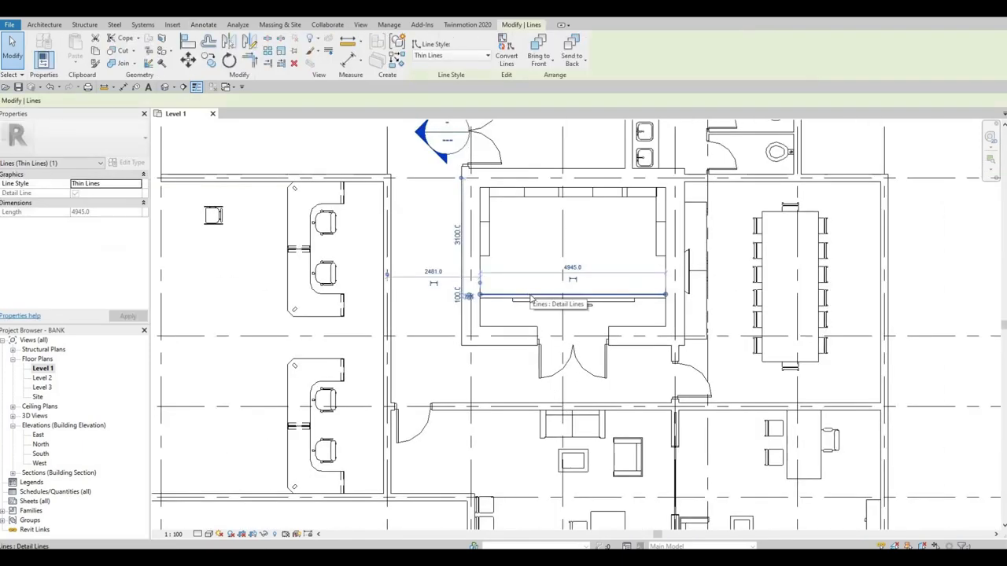
key("Up")
key("Up")
key("Up")
key("Up")
key("Up")
key("Escape")
key("Escape")
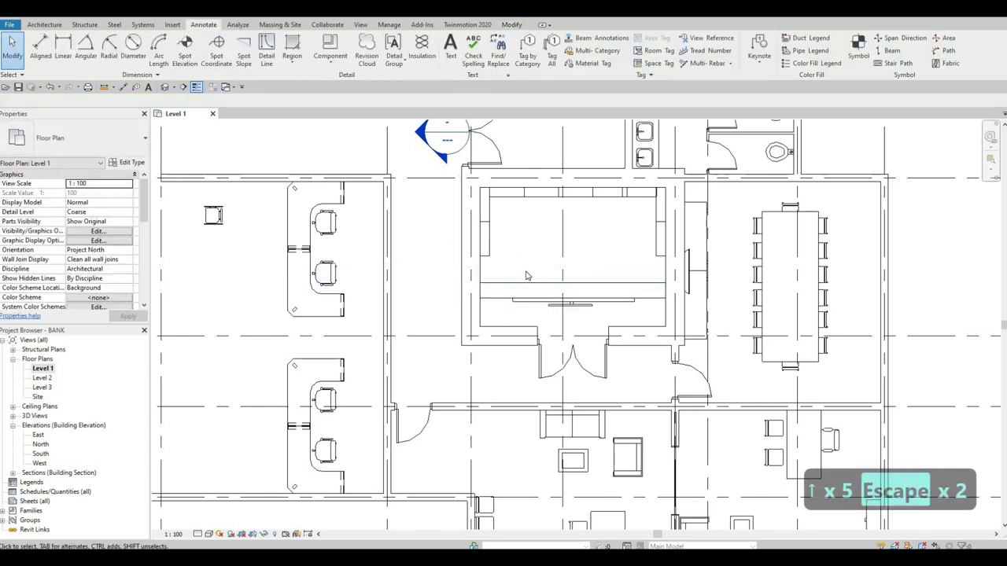
scroll(495, 299, "down", 1)
scroll(498, 296, "down", 1)
scroll(497, 297, "down", 1)
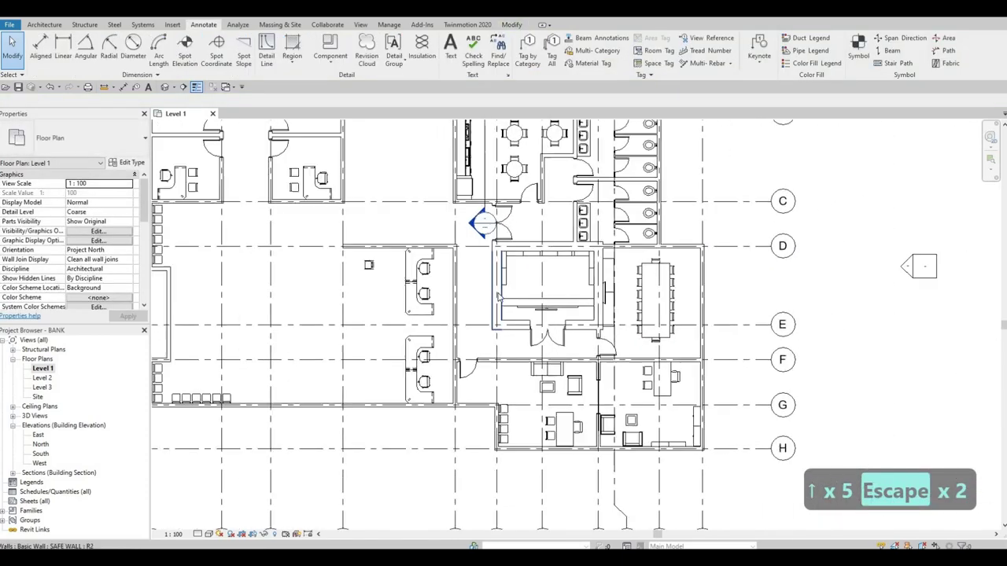
scroll(527, 318, "down", 1)
middle_click_drag(527, 319, 528, 322)
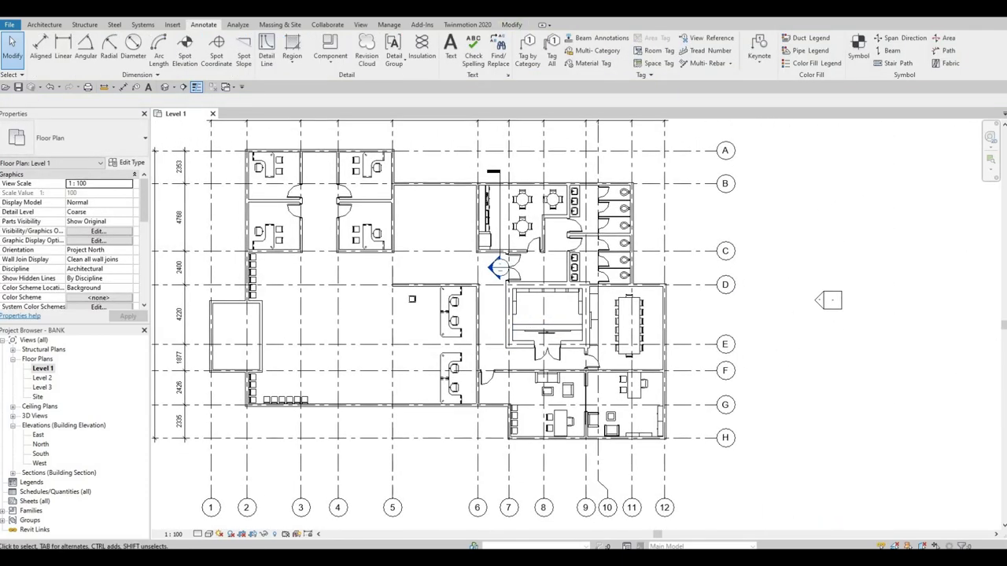